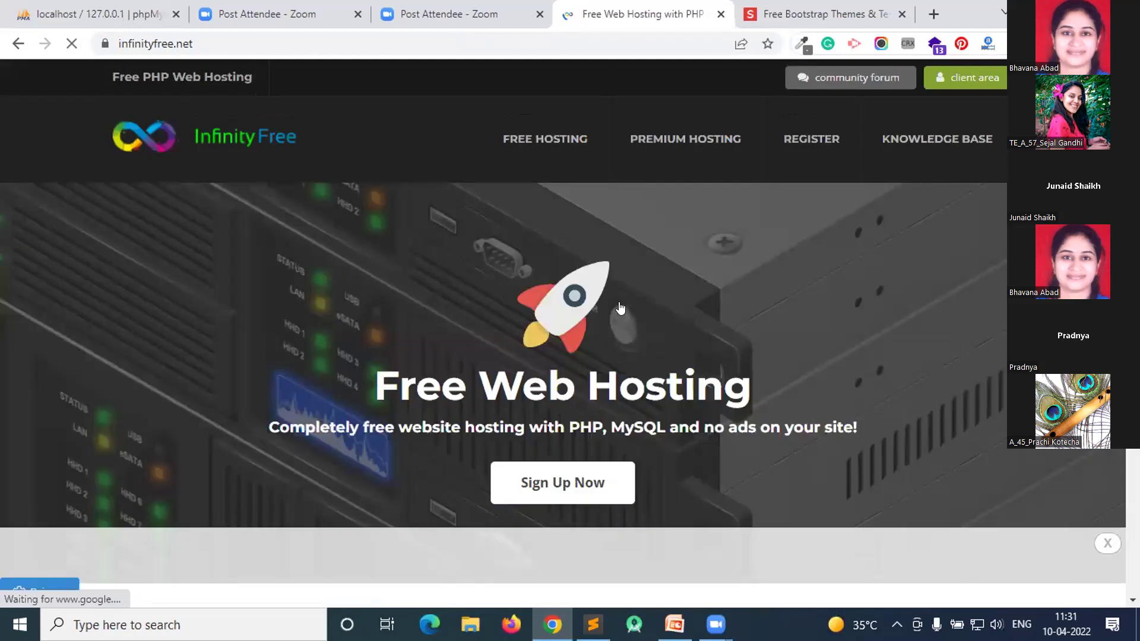
- Open the free sign-up form (app.infinityfree.net/register) in a new tab, review it, and return to the homepage
scroll(617, 303, "down", 3)
right_click(552, 325)
left_click(600, 337)
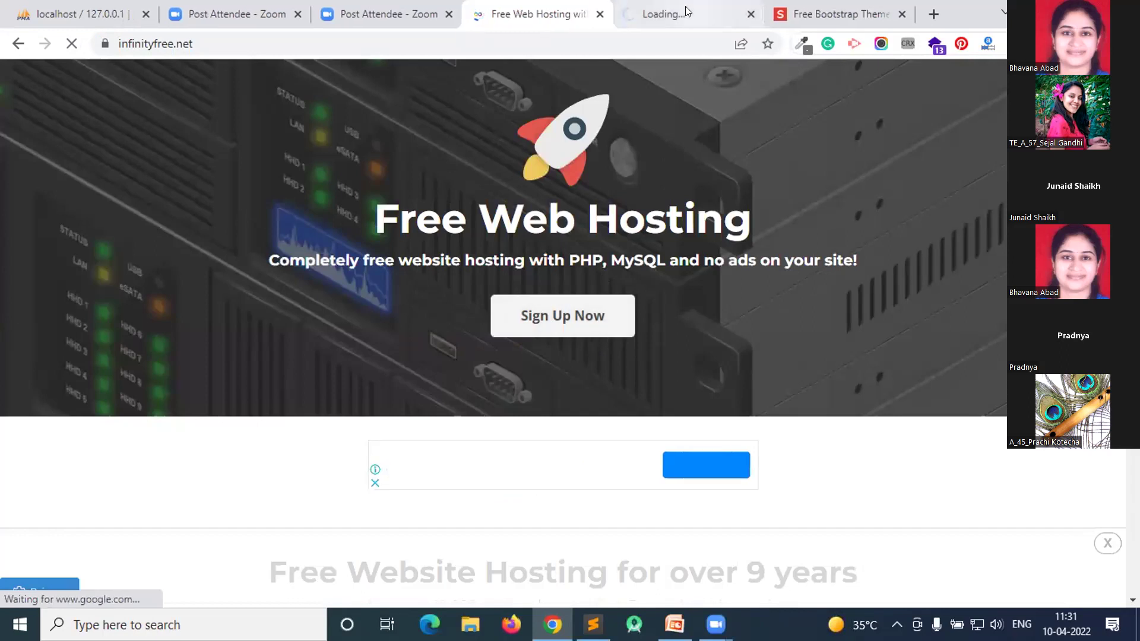
left_click(683, 12)
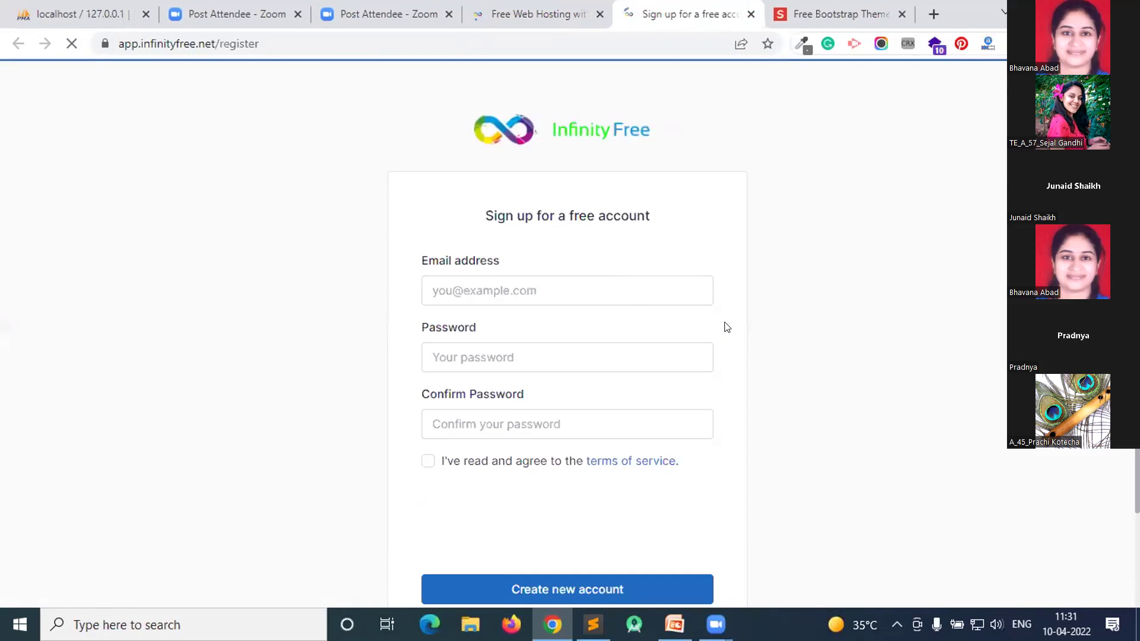
scroll(771, 333, "down", 2)
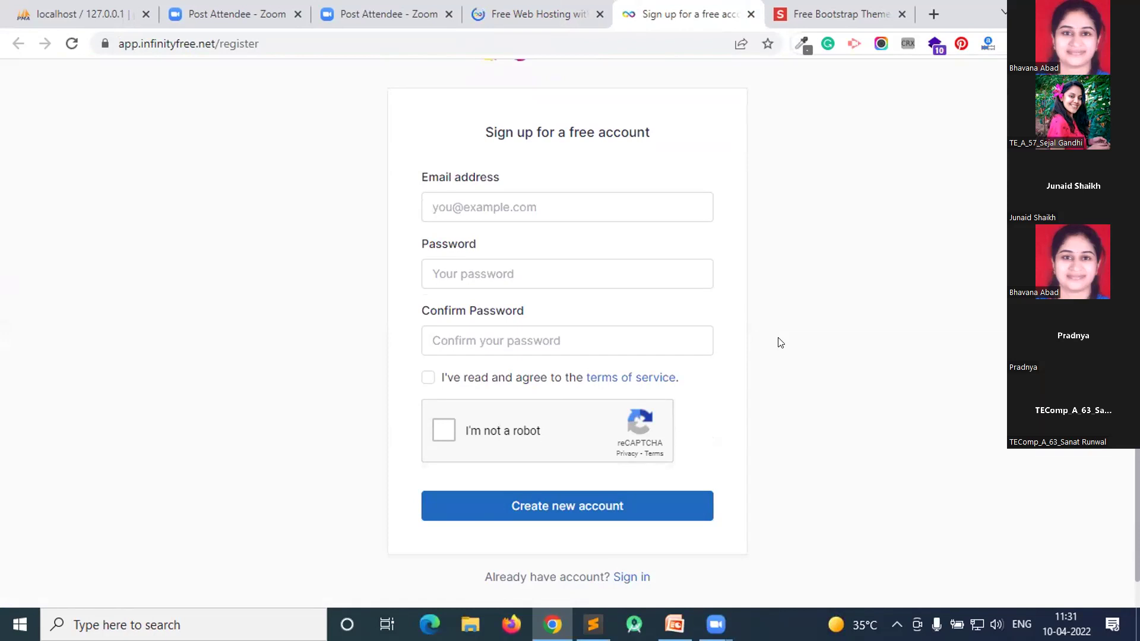
scroll(780, 343, "up", 2)
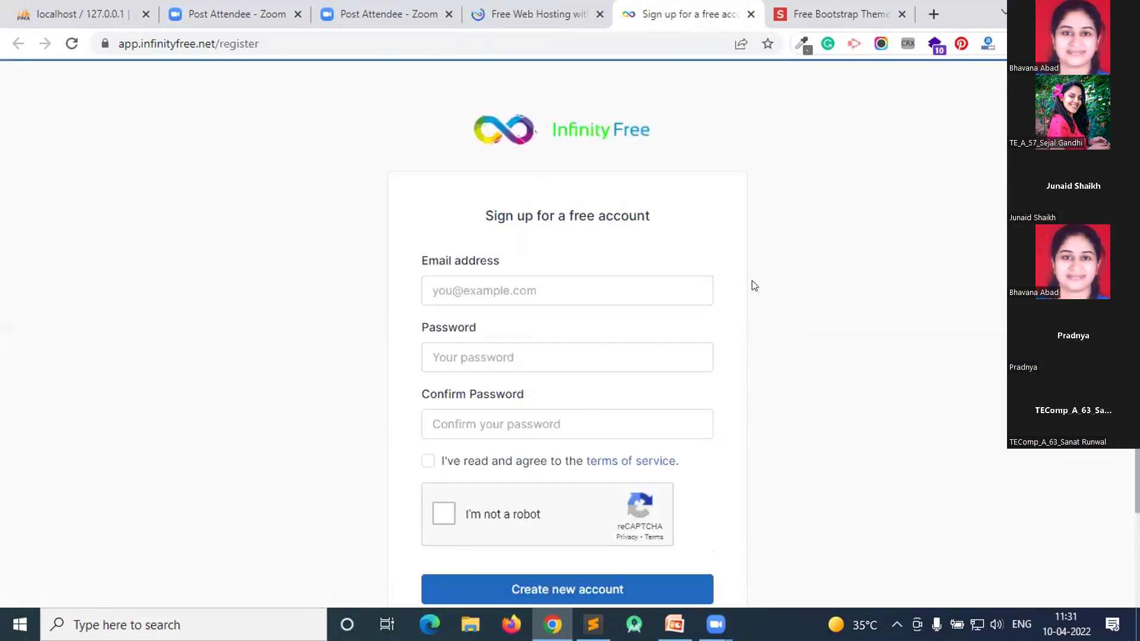
left_click(537, 13)
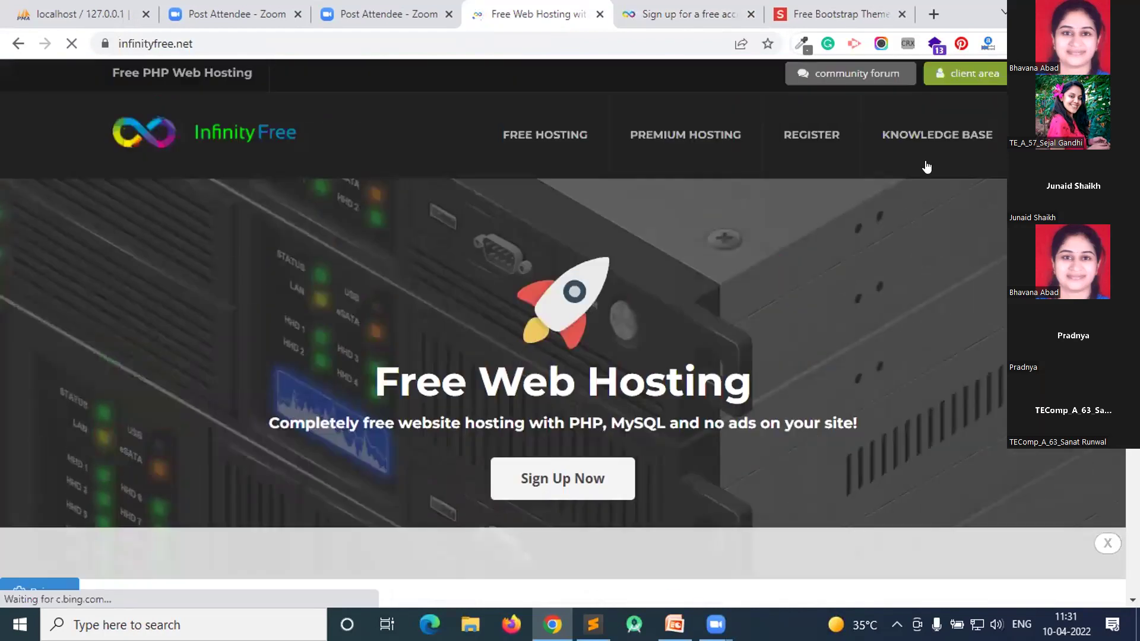
- Go from the Free PHP Web Hosting homepage to the client area login
triple_click(118, 76)
left_click(1017, 75)
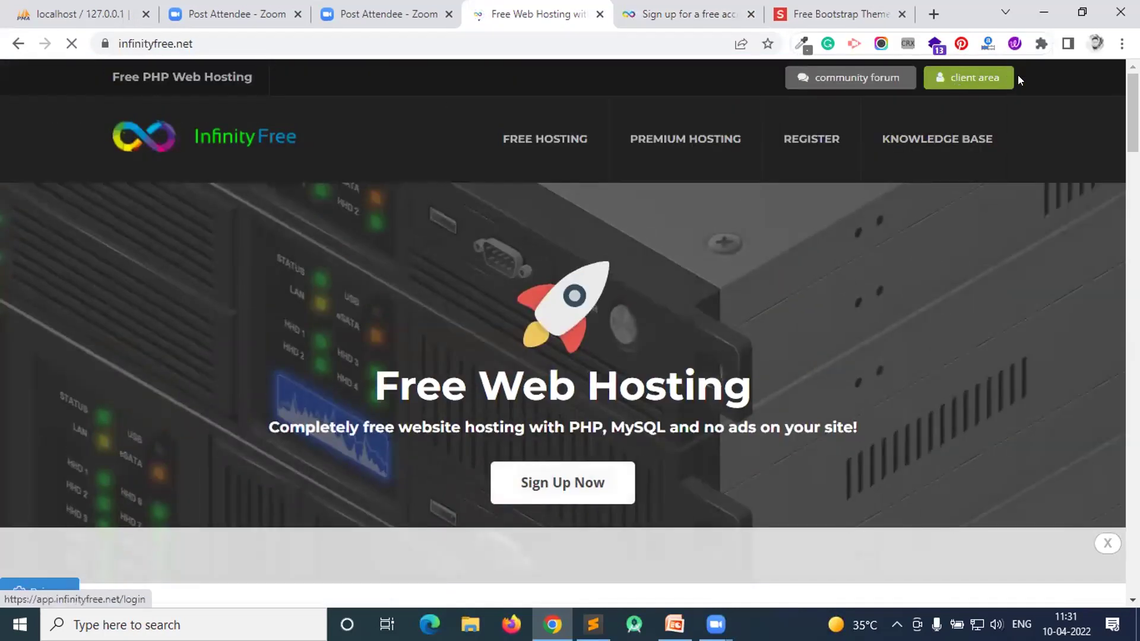
left_click(977, 77)
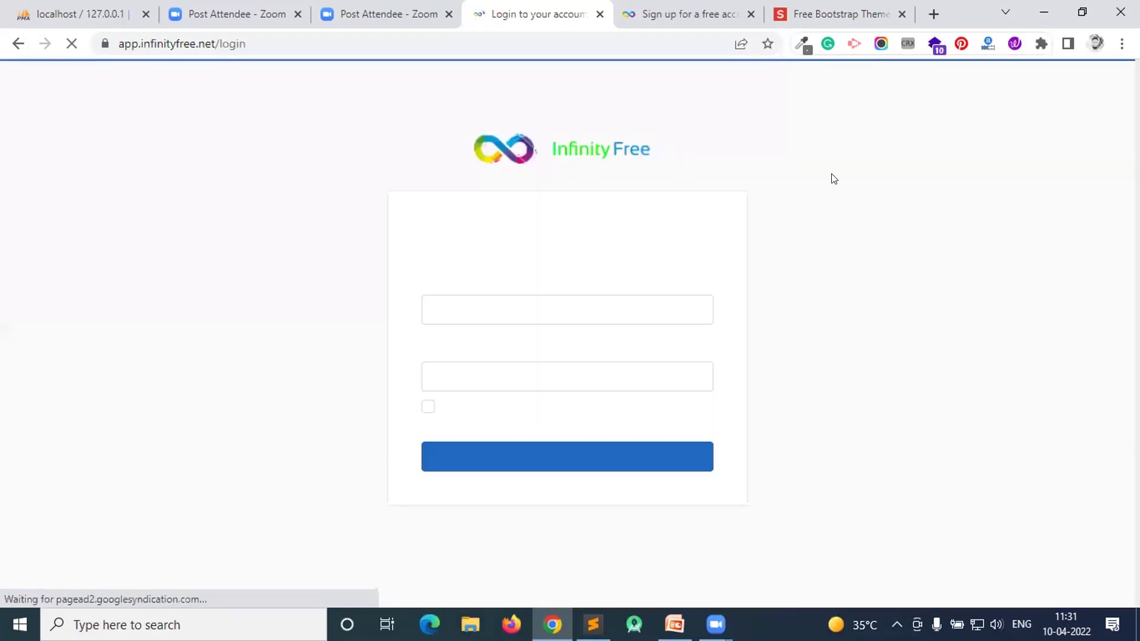
- Sign in with the account e-mail address and password
left_click(553, 307)
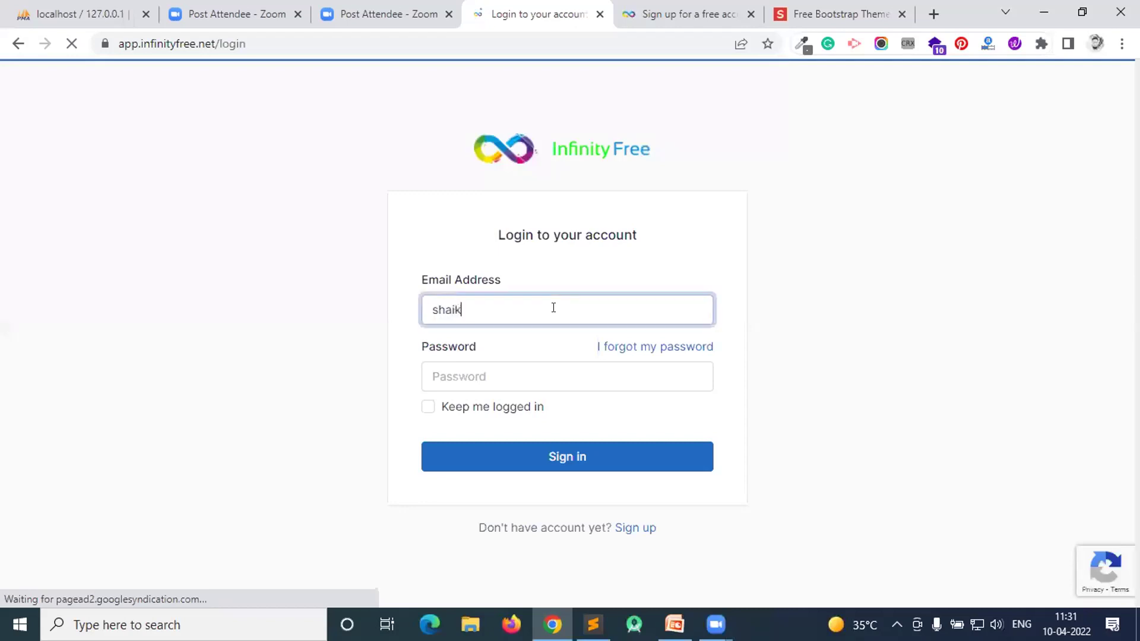
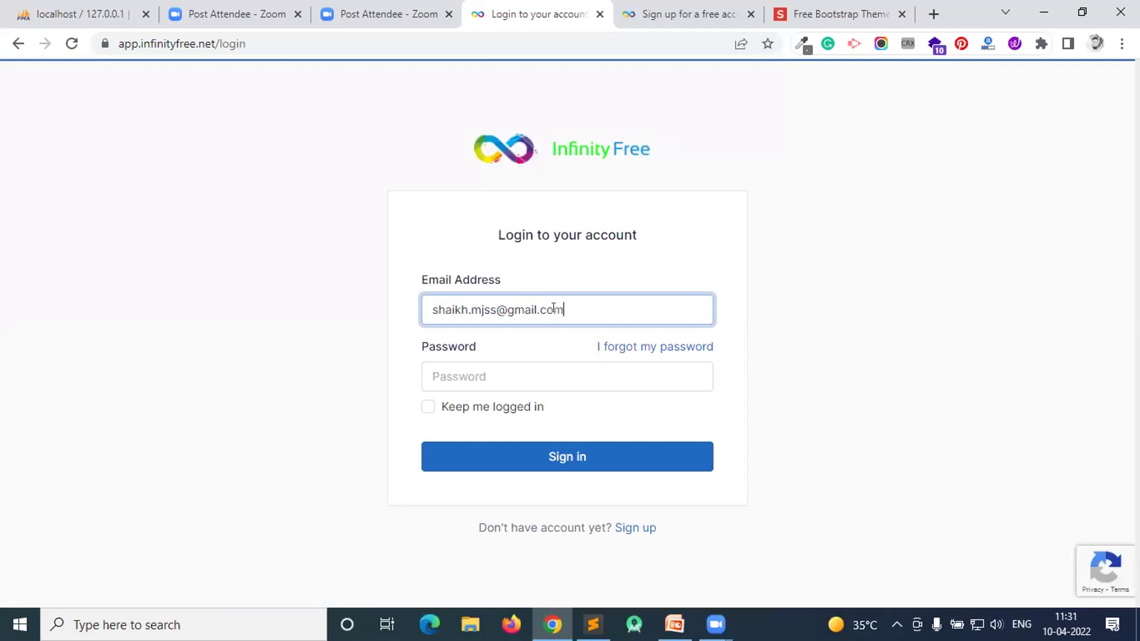
key("Tab")
key("Tab")
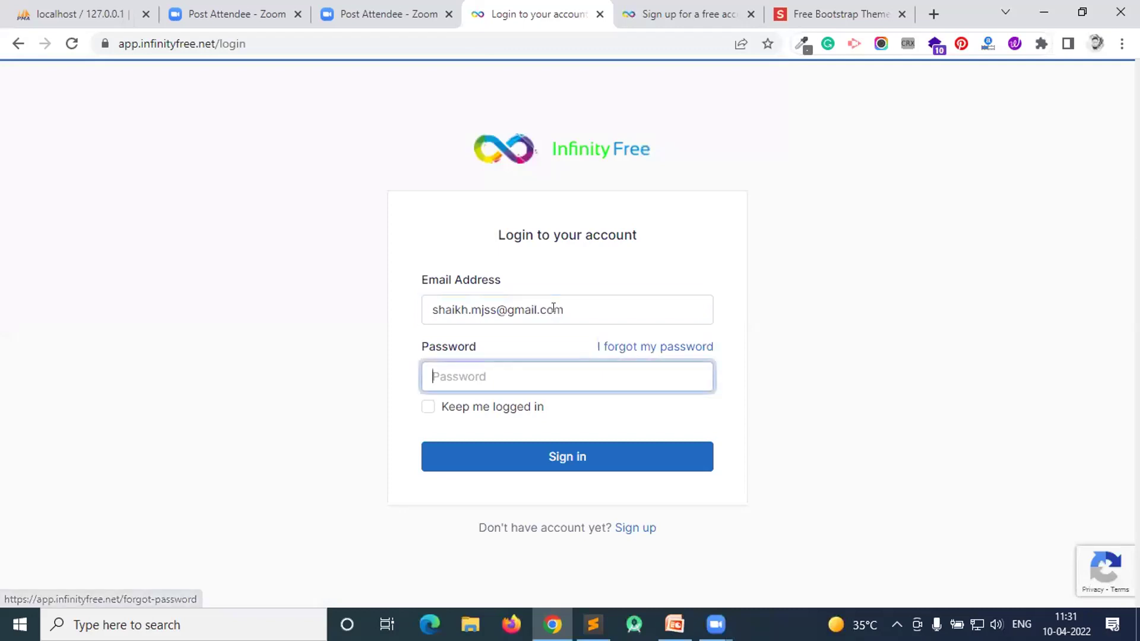
type("•••••••••")
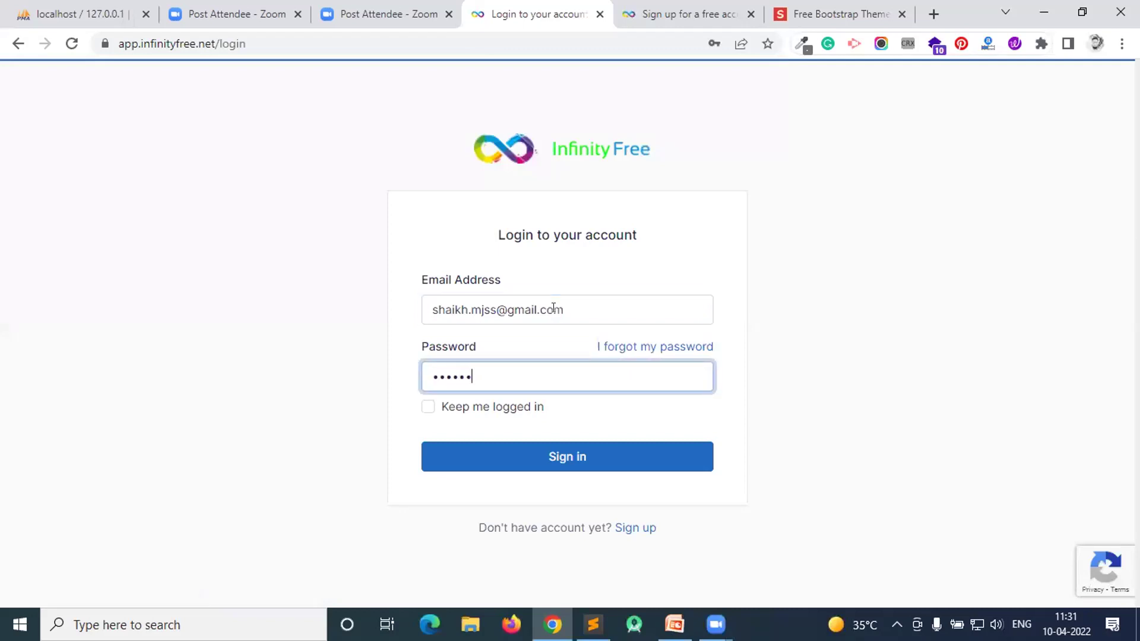
type("••••")
key("Return")
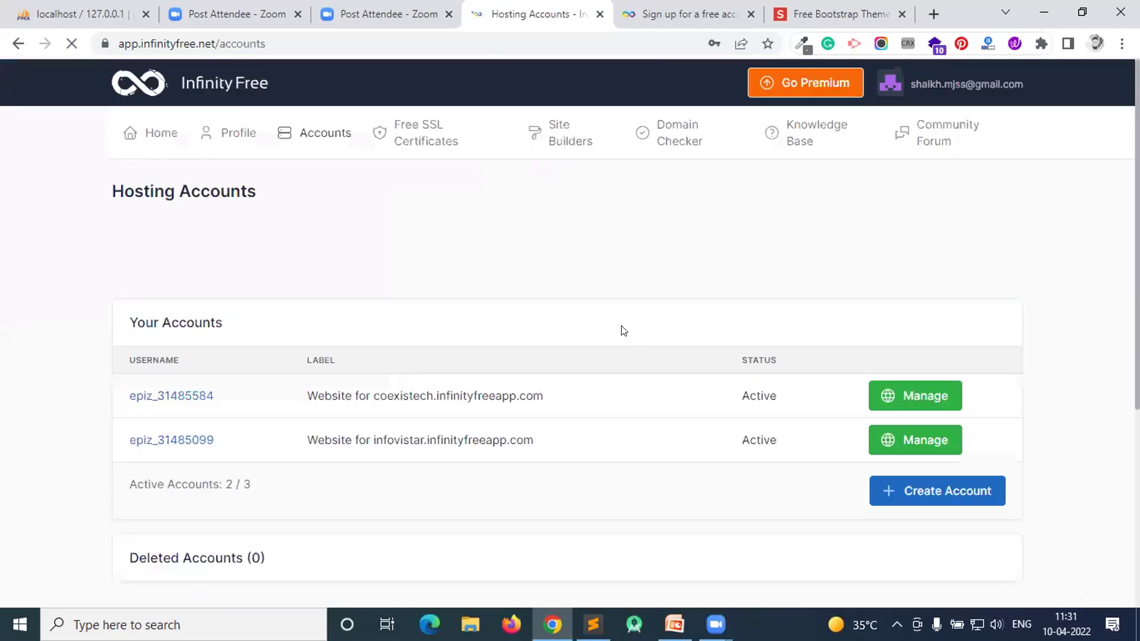
- Review the existing accounts (2 / 3 active) and begin a new hosting account at Step 1
scroll(630, 313, "down", 1)
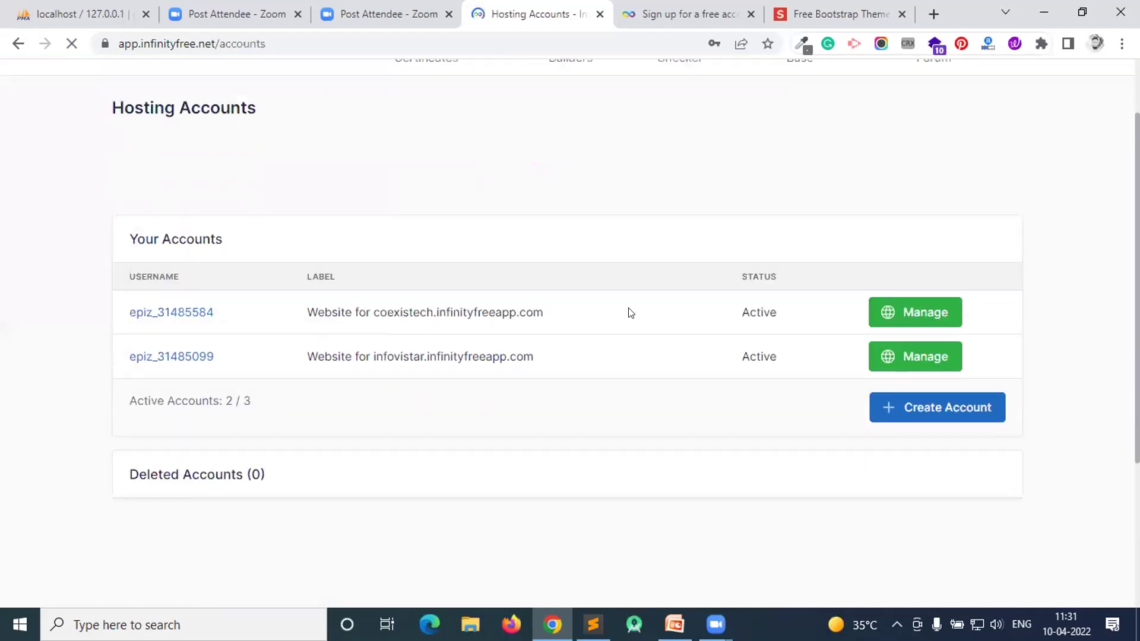
scroll(368, 259, "up", 1)
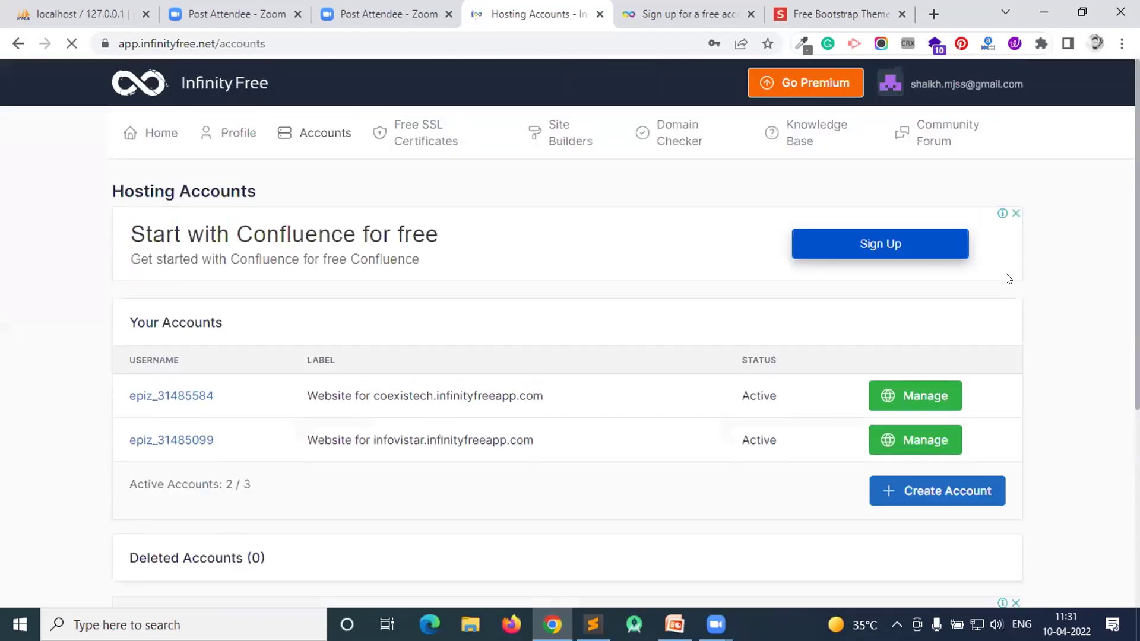
scroll(1033, 397, "down", 1)
triple_click(289, 237)
left_click(288, 237)
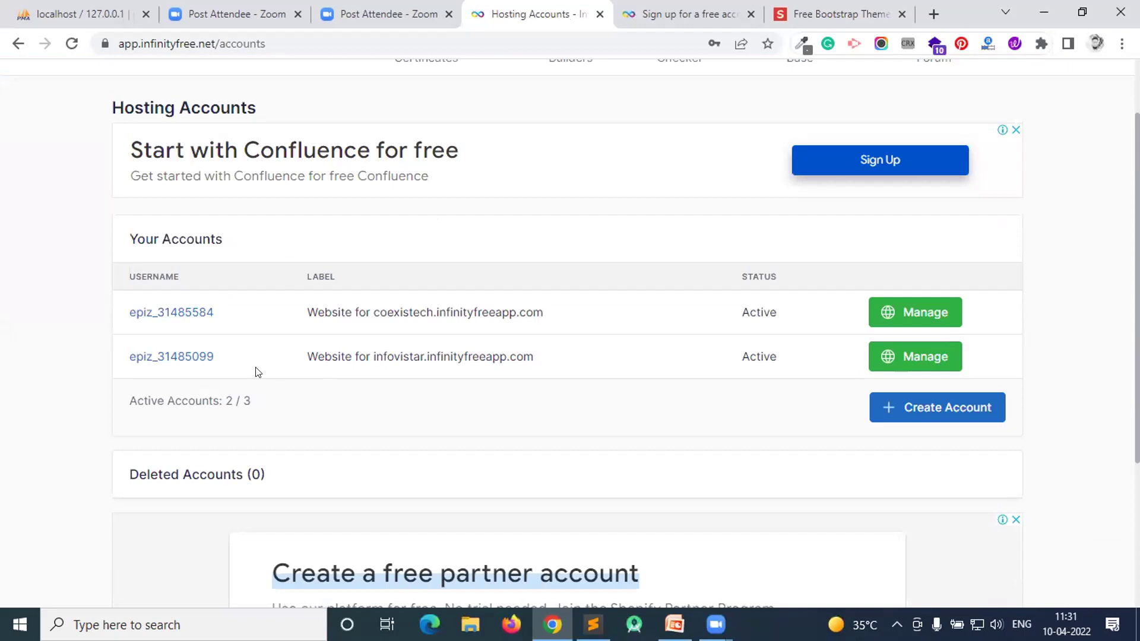
left_click_drag(285, 311, 378, 346)
left_click(308, 386)
left_click_drag(165, 396, 247, 394)
left_click(283, 399)
left_click(947, 417)
scroll(537, 273, "down", 3)
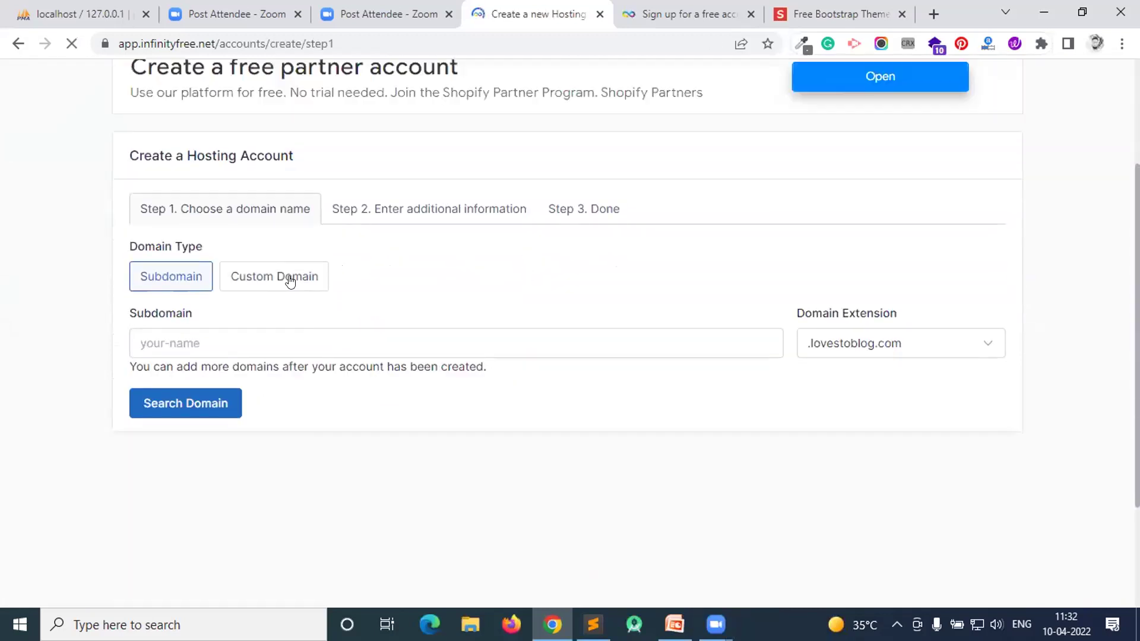
- Enter the chosen subdomain name with the .infinityfreeapp.com extension and confirm it is available
left_click(289, 281)
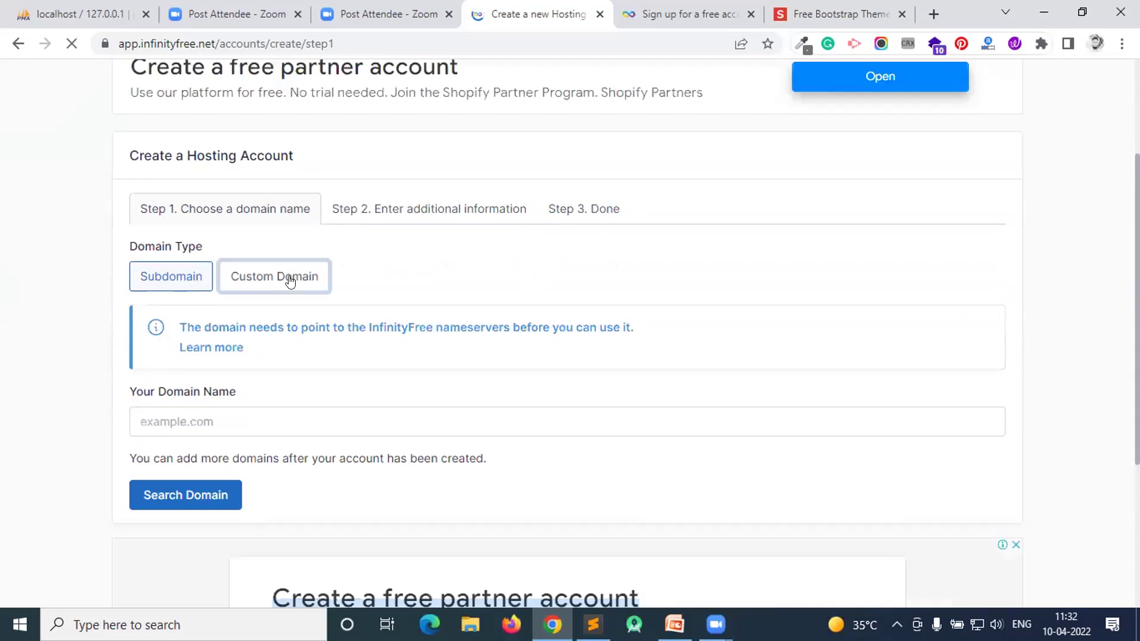
left_click(220, 412)
type("junaidsshaikh")
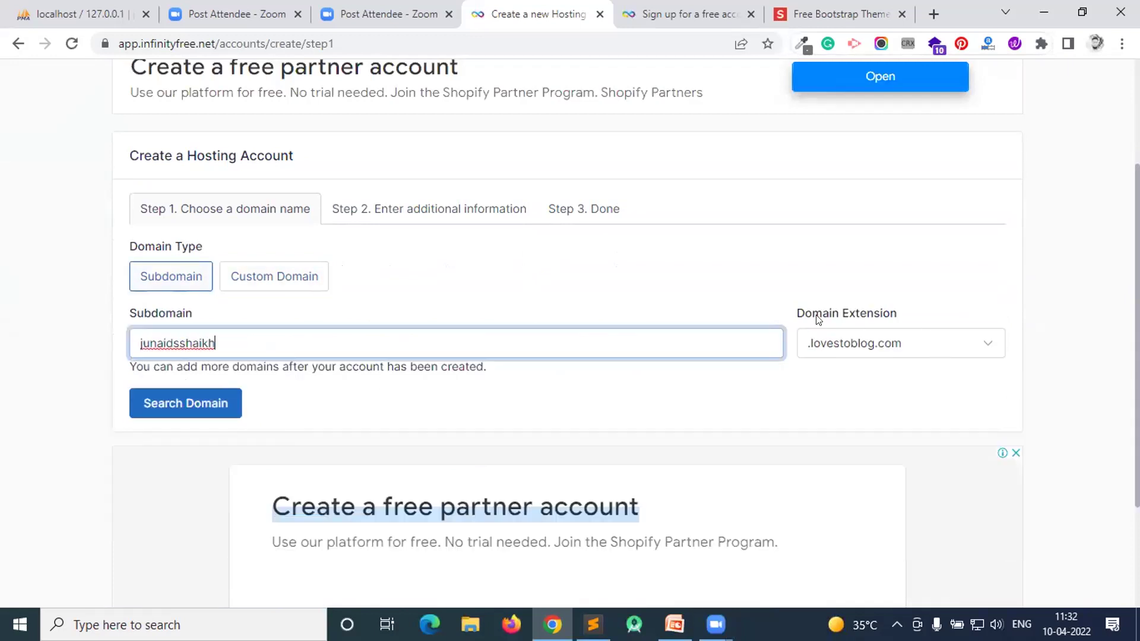
left_click_drag(817, 319, 943, 346)
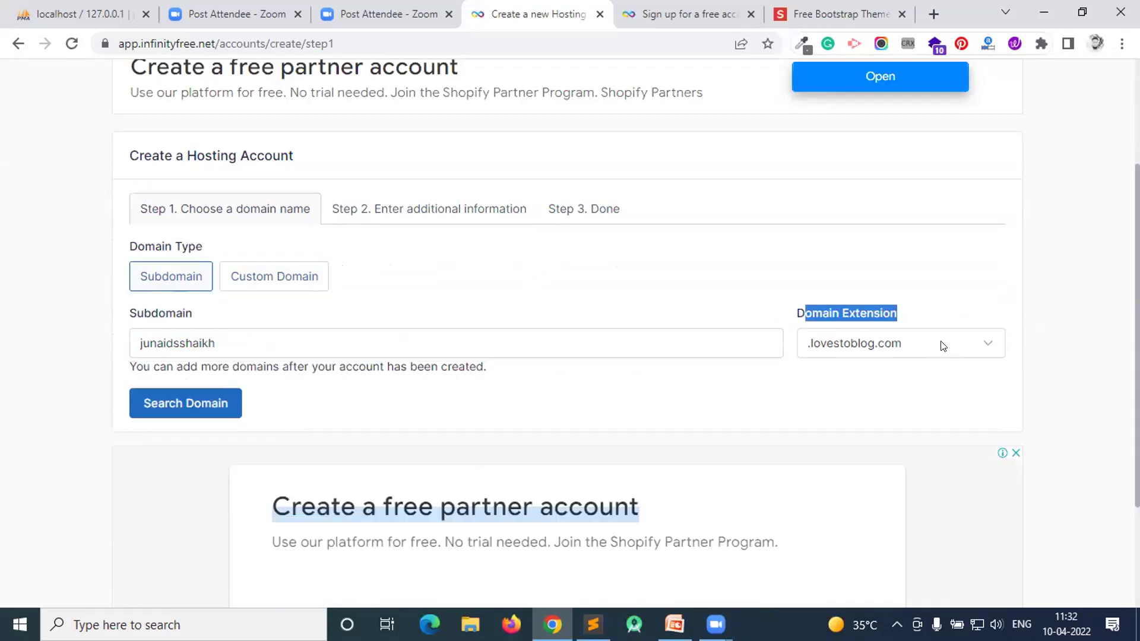
left_click(943, 346)
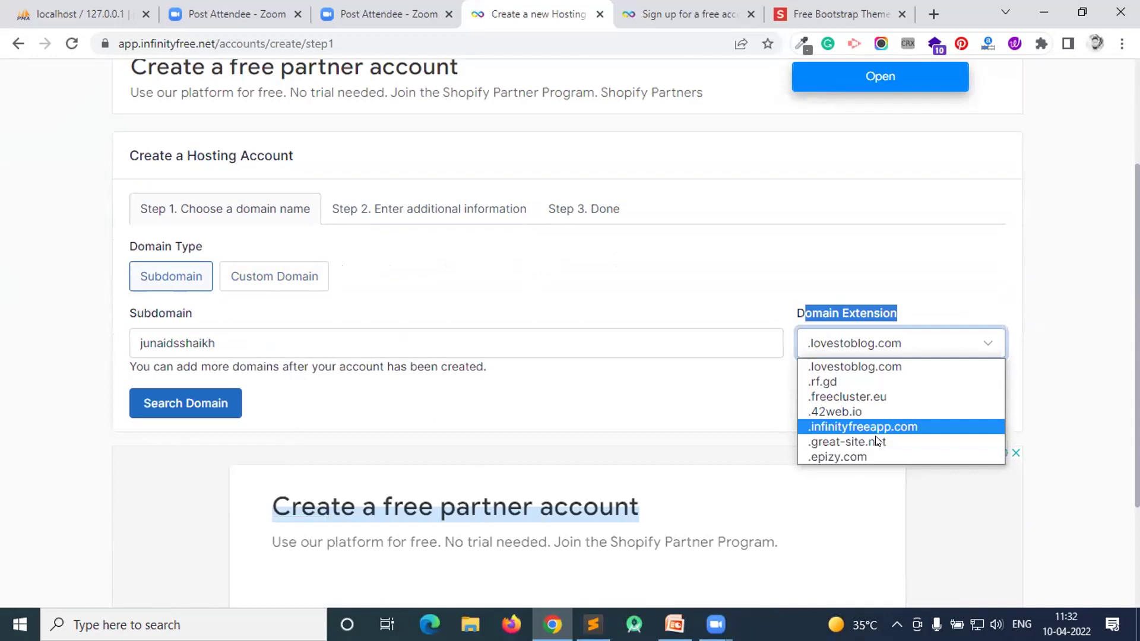
left_click(911, 425)
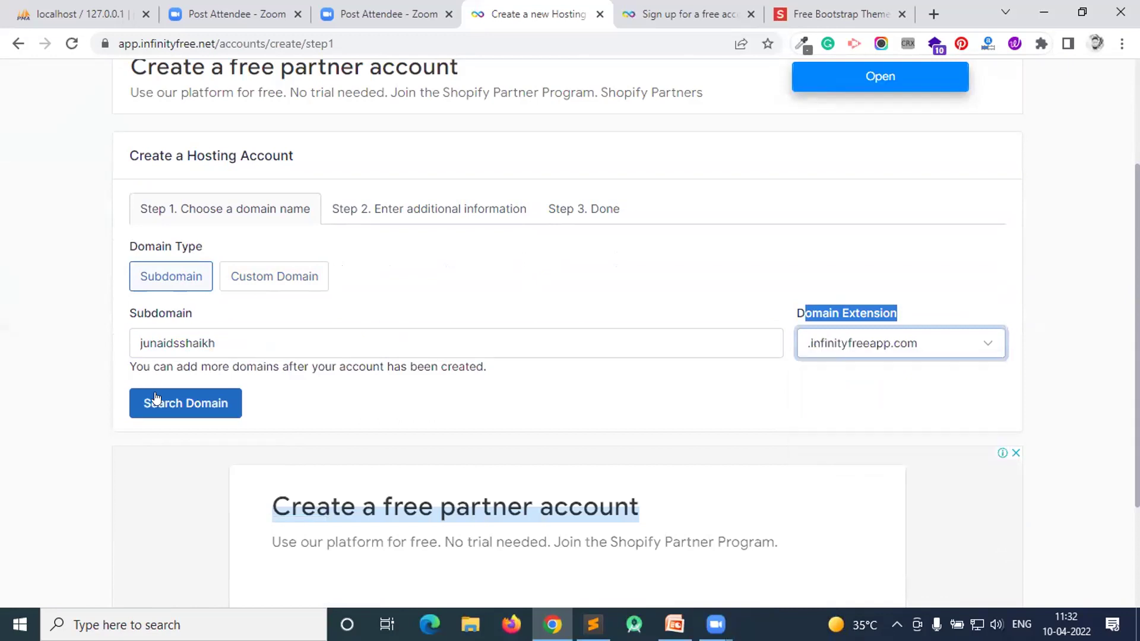
left_click(194, 407)
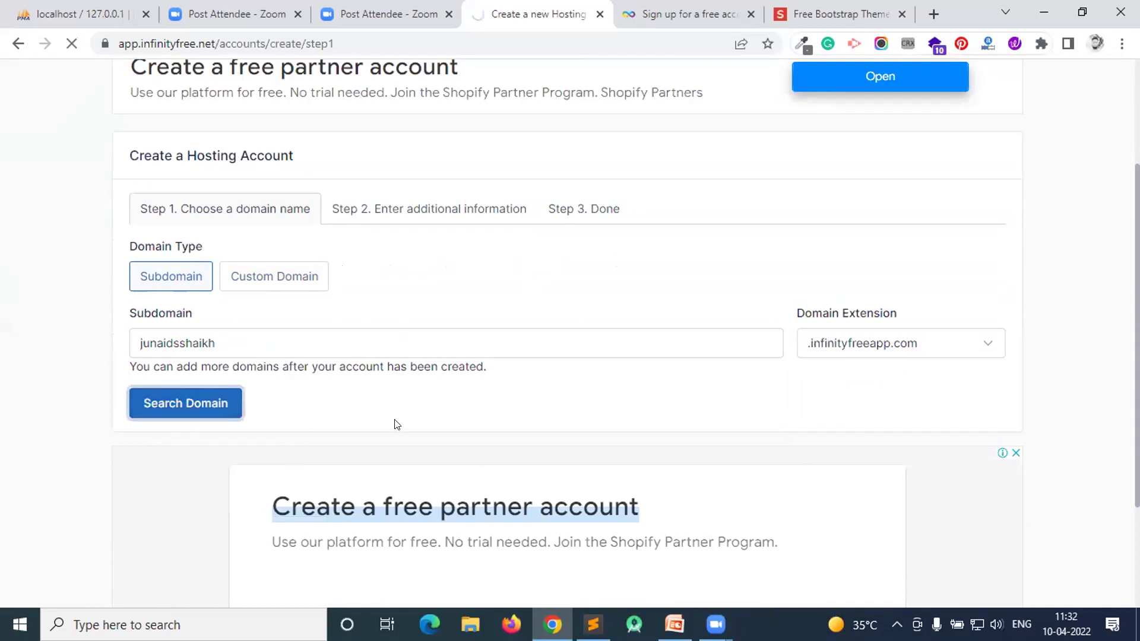
scroll(401, 415, "down", 3)
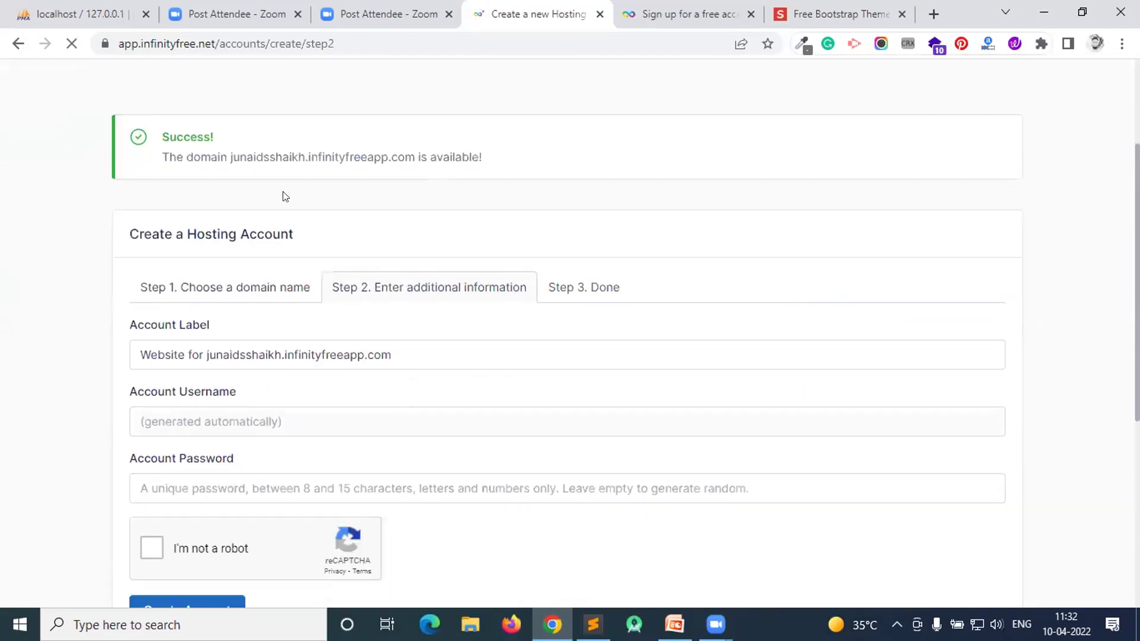
- Set an account password, pass the robot check, and create the hosting account
triple_click(555, 159)
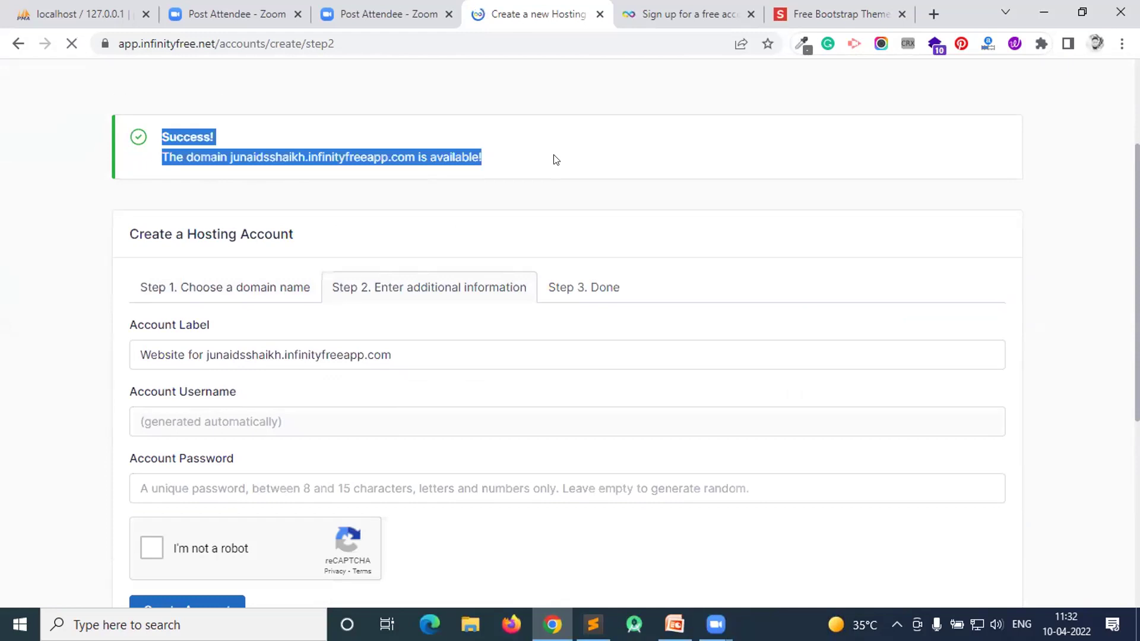
left_click(552, 158)
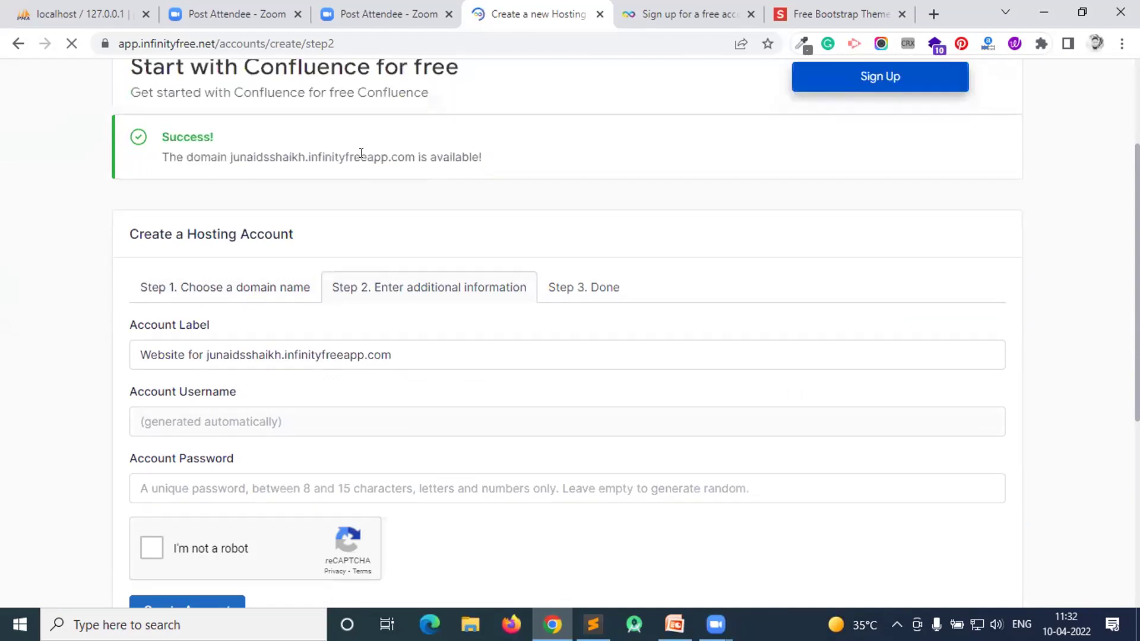
scroll(270, 272, "down", 1)
scroll(238, 296, "down", 2)
left_click(202, 321)
key("Down")
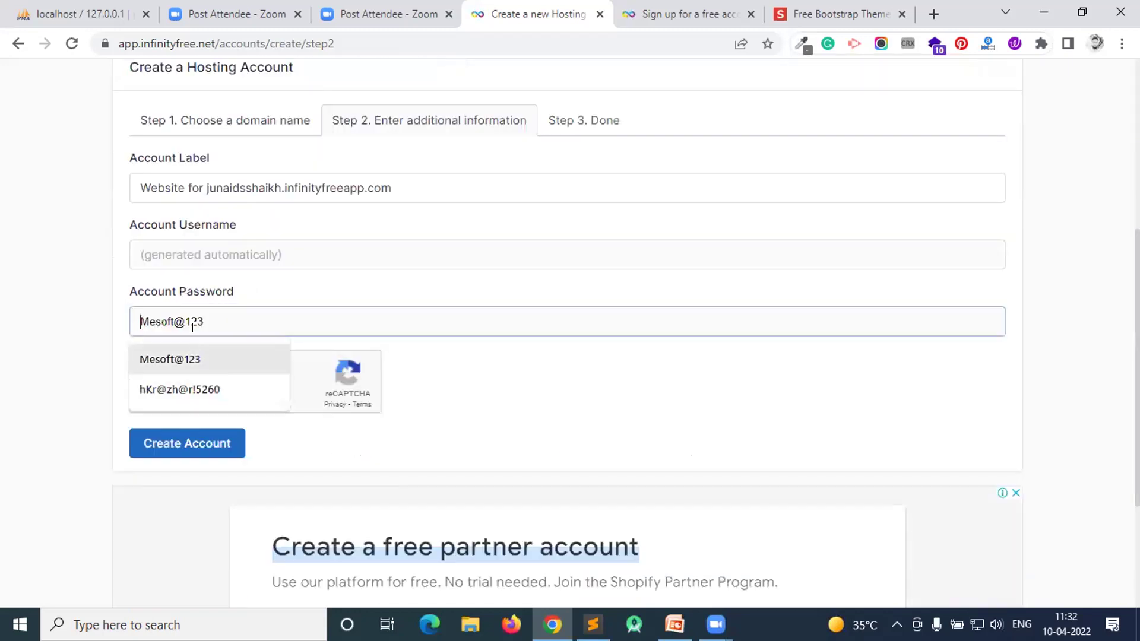
type("Pass@123")
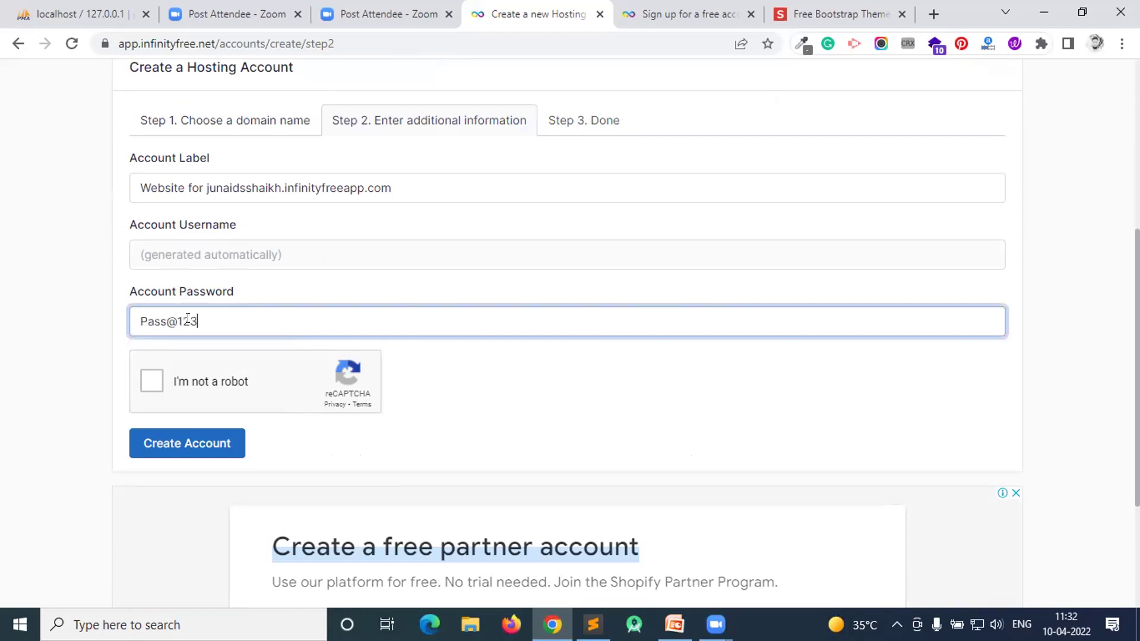
left_click(152, 380)
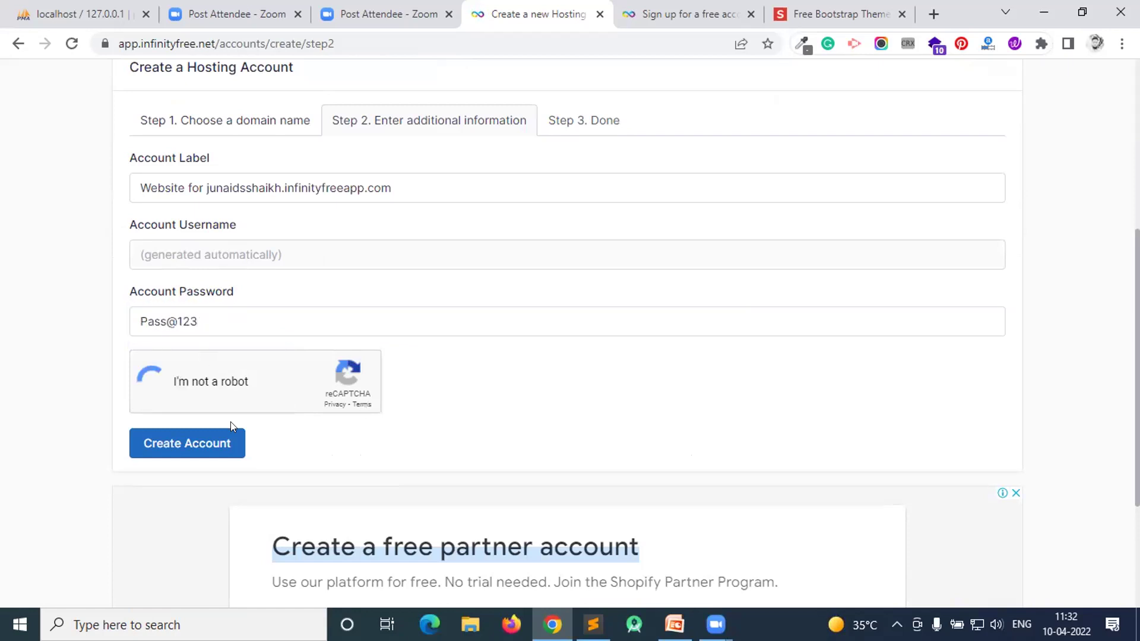
left_click(191, 440)
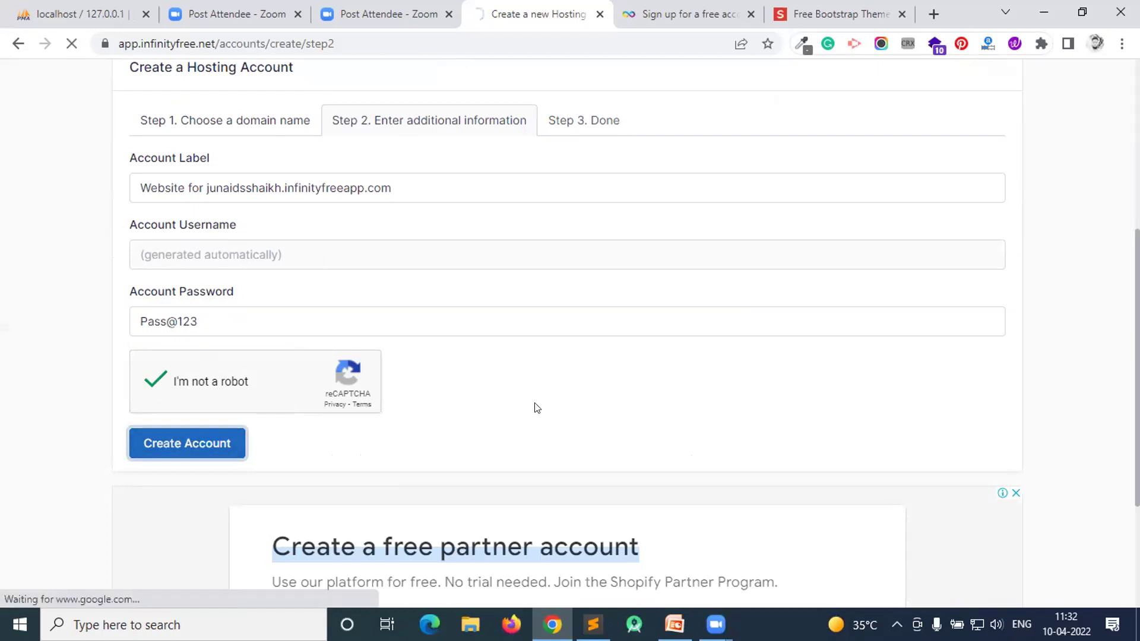
scroll(604, 330, "down", 2)
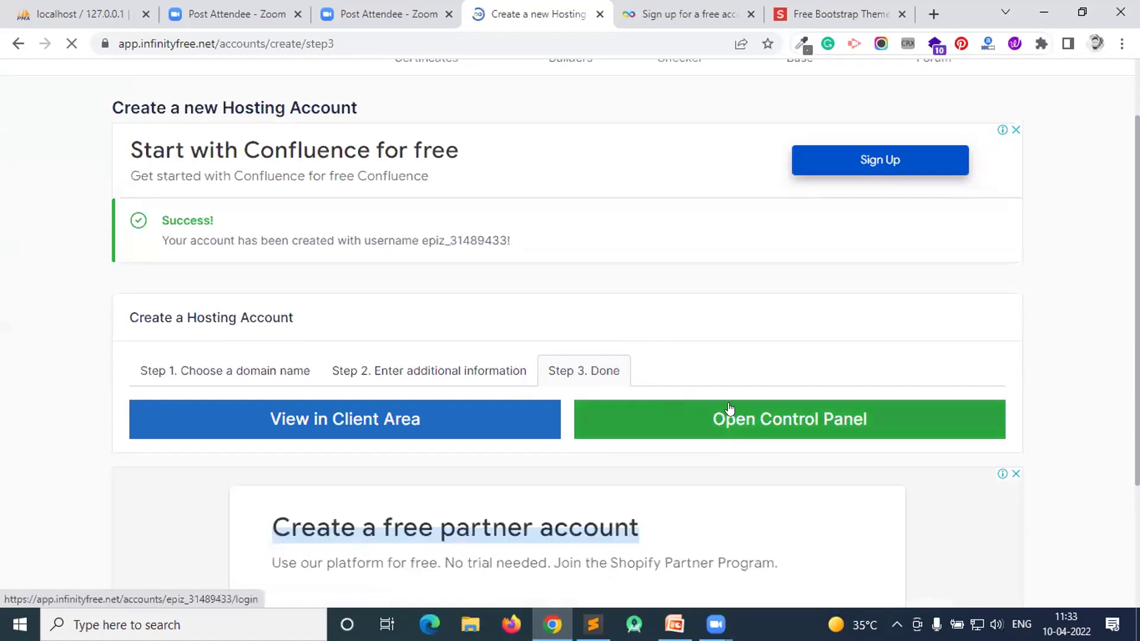
- Open the new account's control panel in a new tab and switch to it
scroll(453, 353, "down", 3)
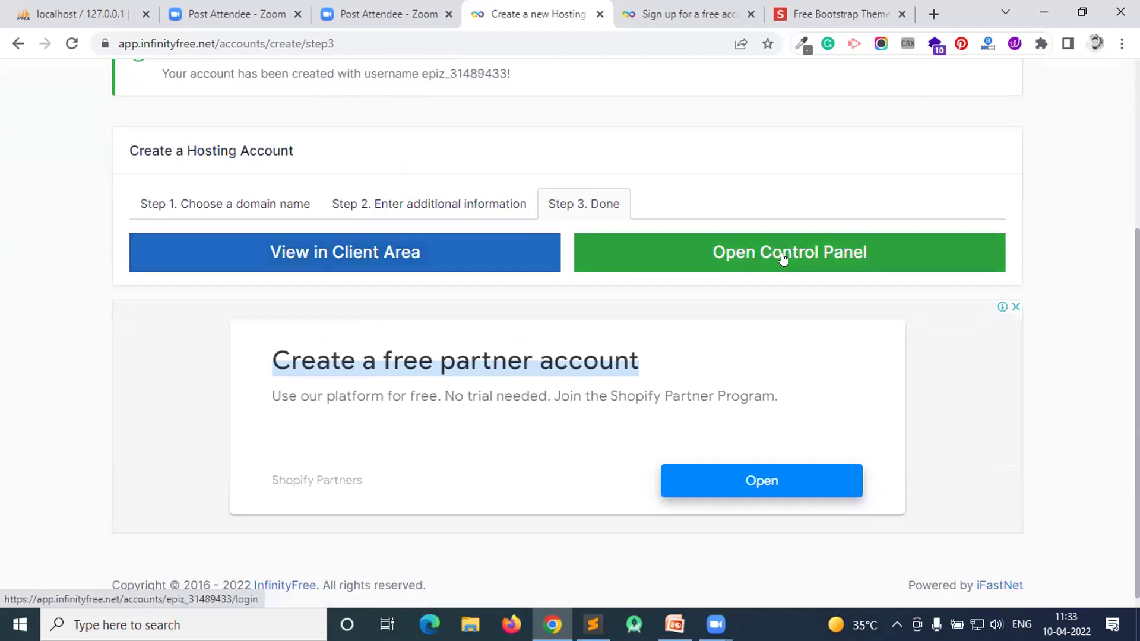
scroll(783, 257, "up", 3)
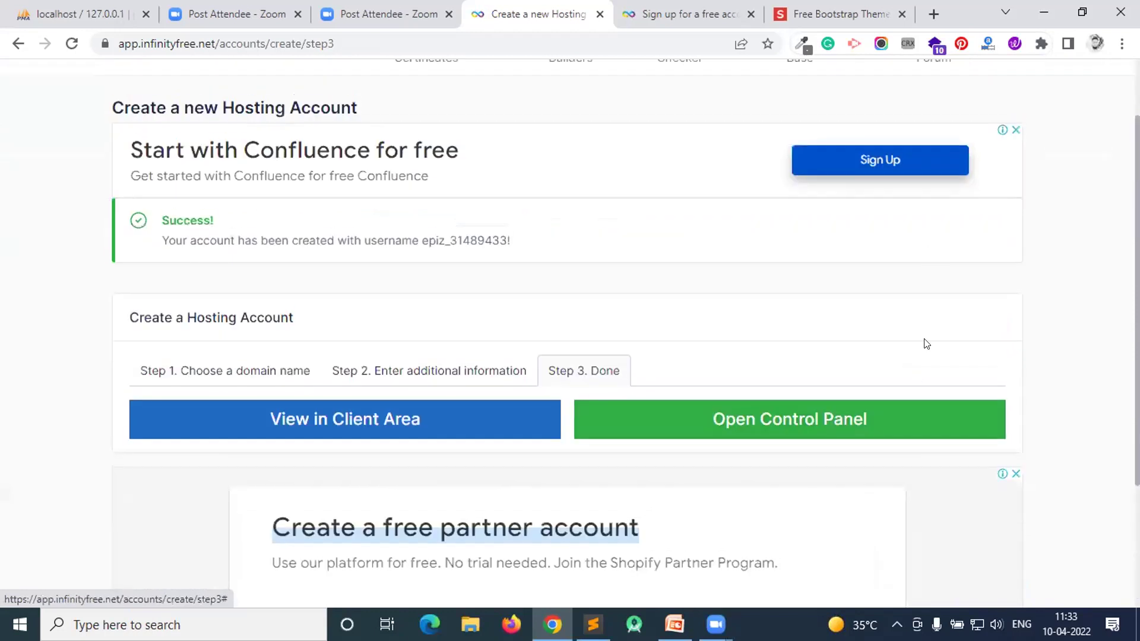
right_click(738, 417)
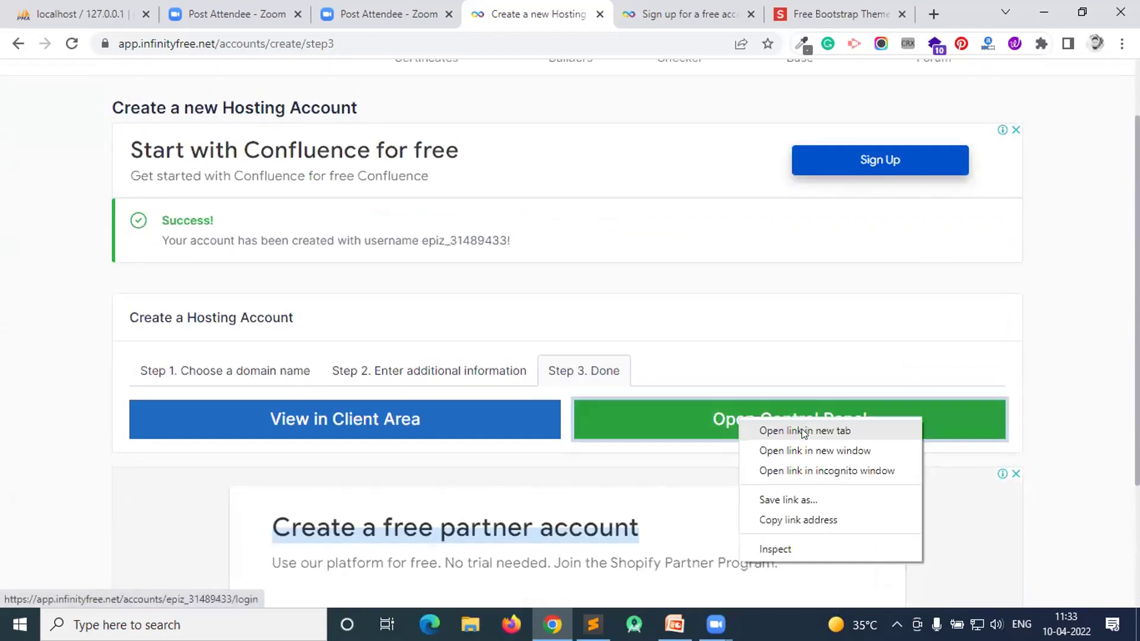
left_click(802, 431)
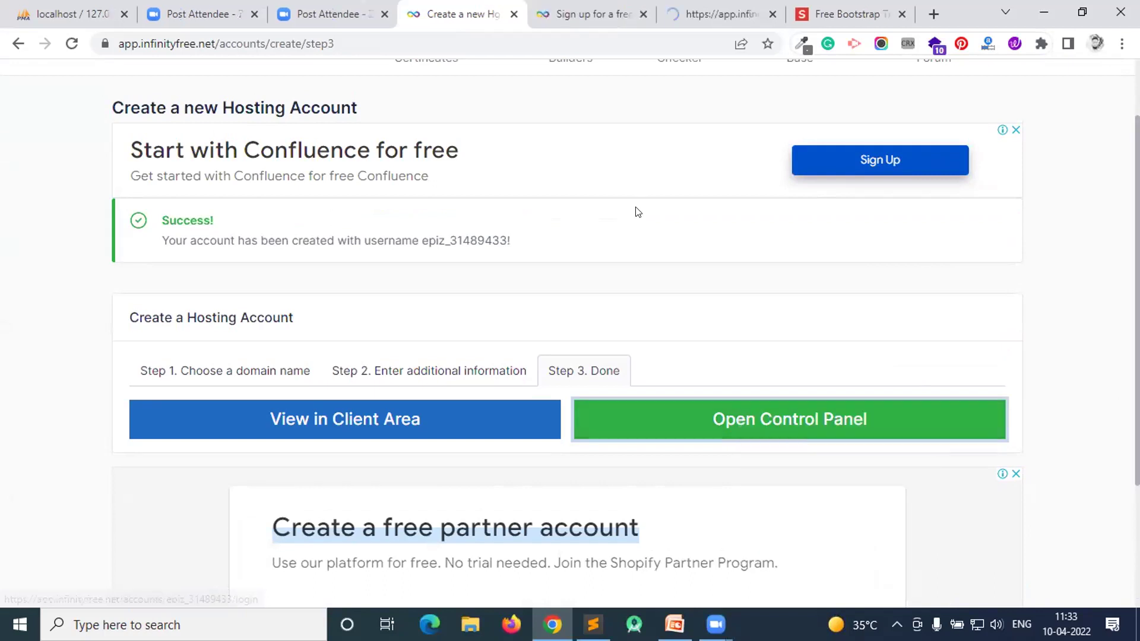
left_click(675, 7)
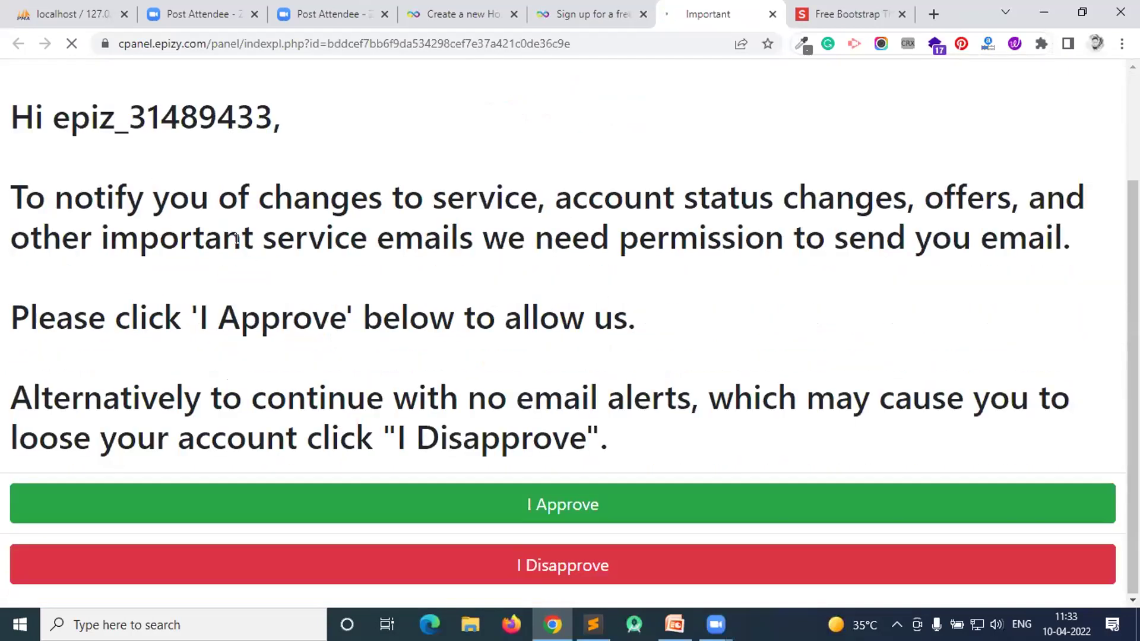
- Approve service e-mails on the permission notice so the cPanel dashboard loads
left_click(558, 498)
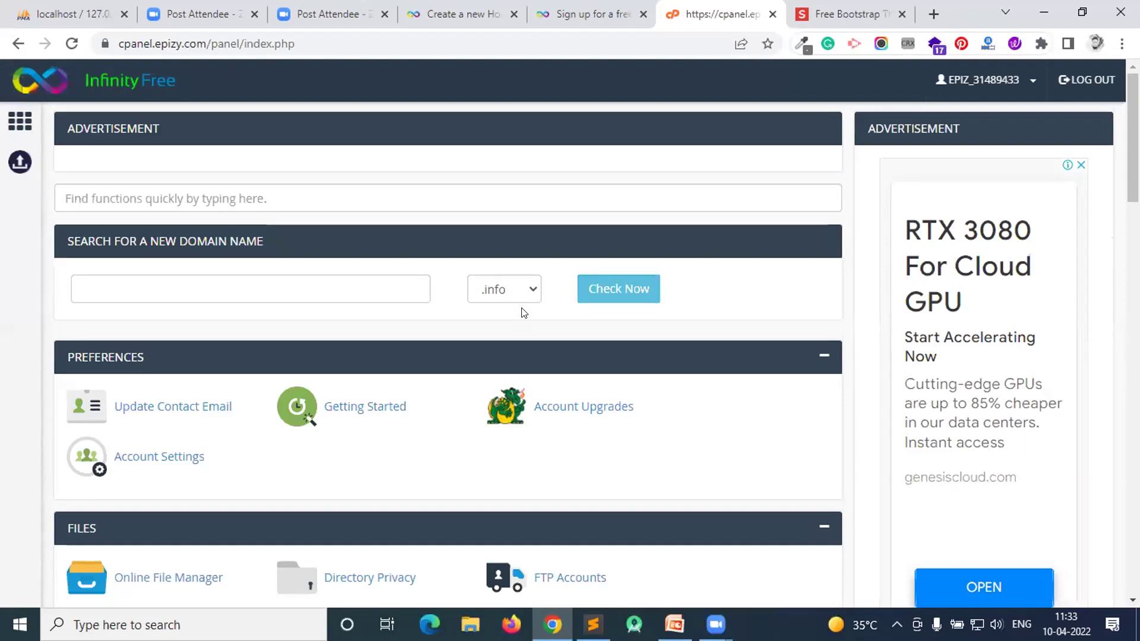
- Open the Online File Manager from the Files section in a new tab and switch to it
scroll(558, 284, "down", 1)
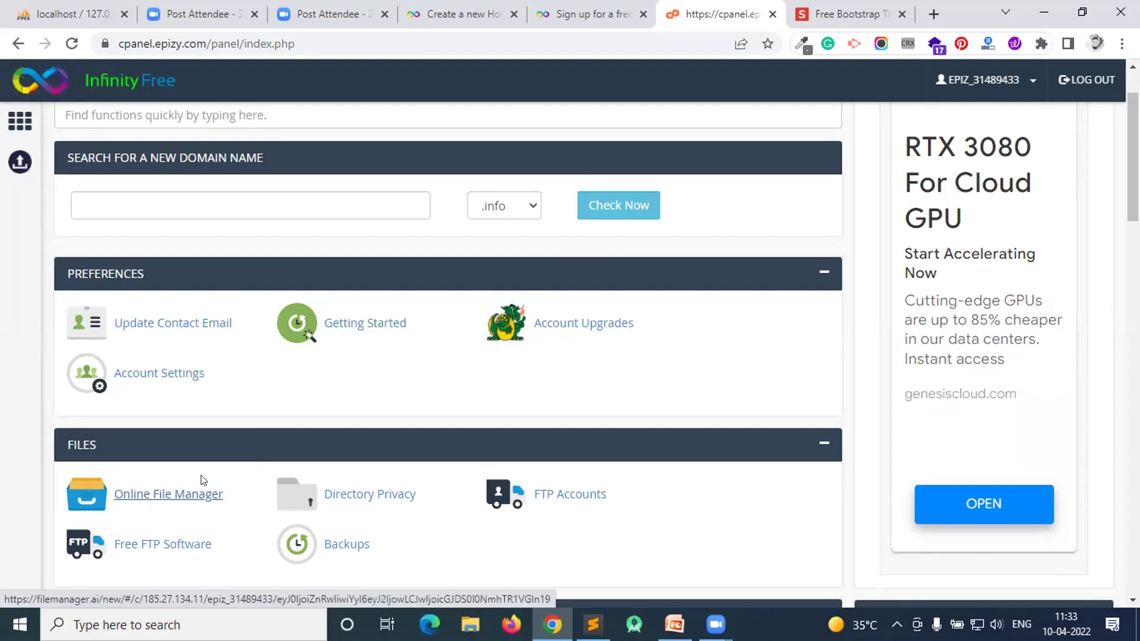
scroll(204, 415, "up", 2)
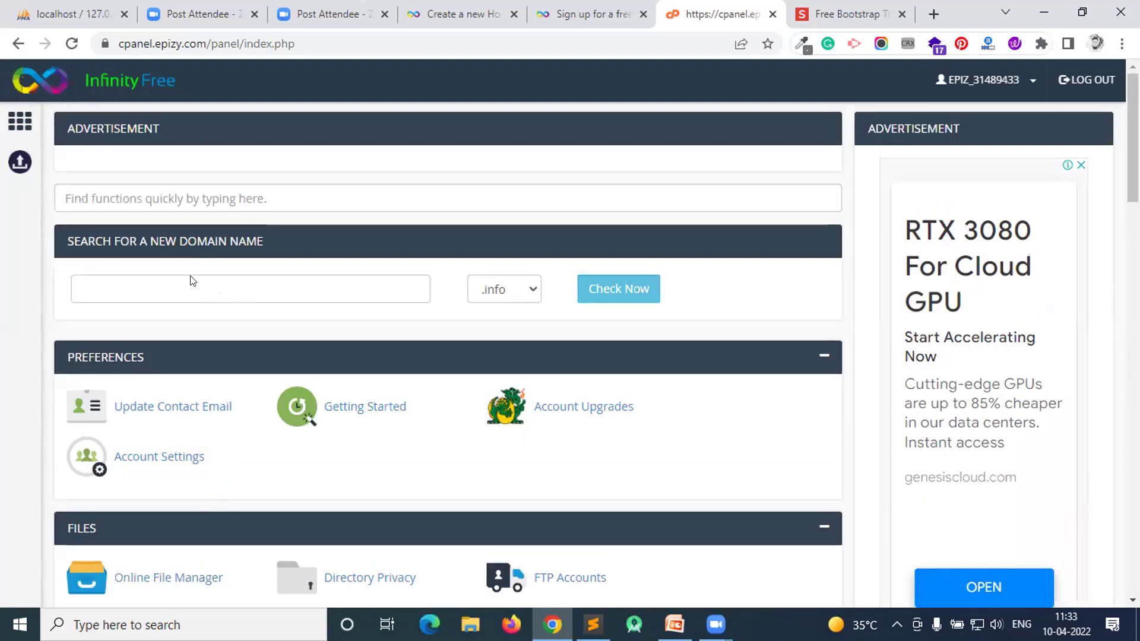
scroll(146, 332, "down", 5)
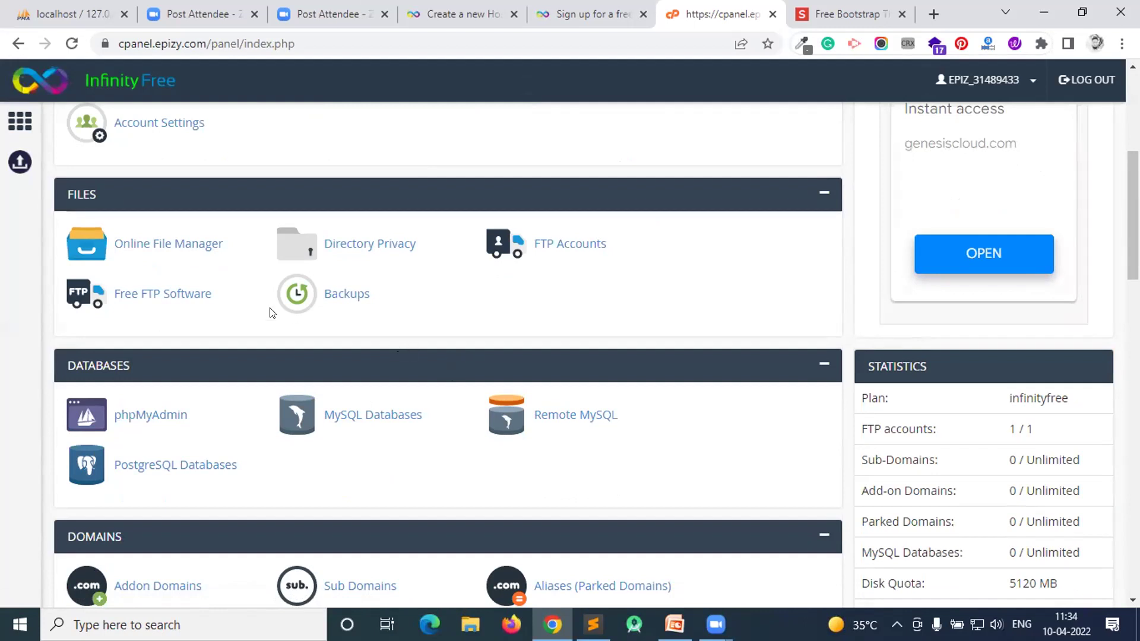
right_click(151, 246)
left_click(196, 257)
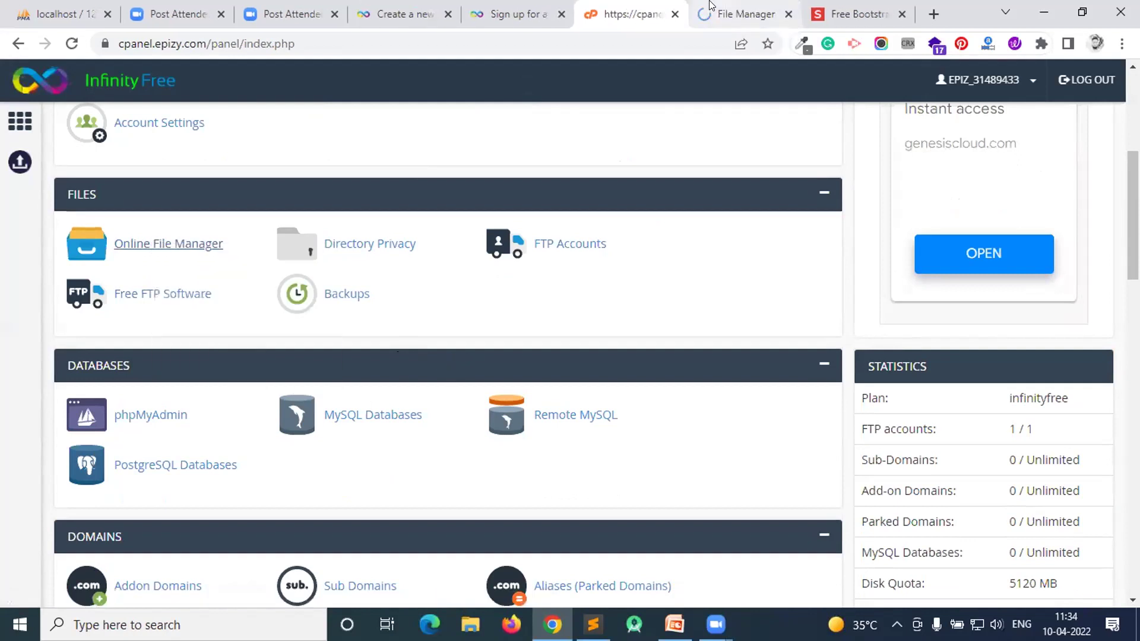
left_click(711, 7)
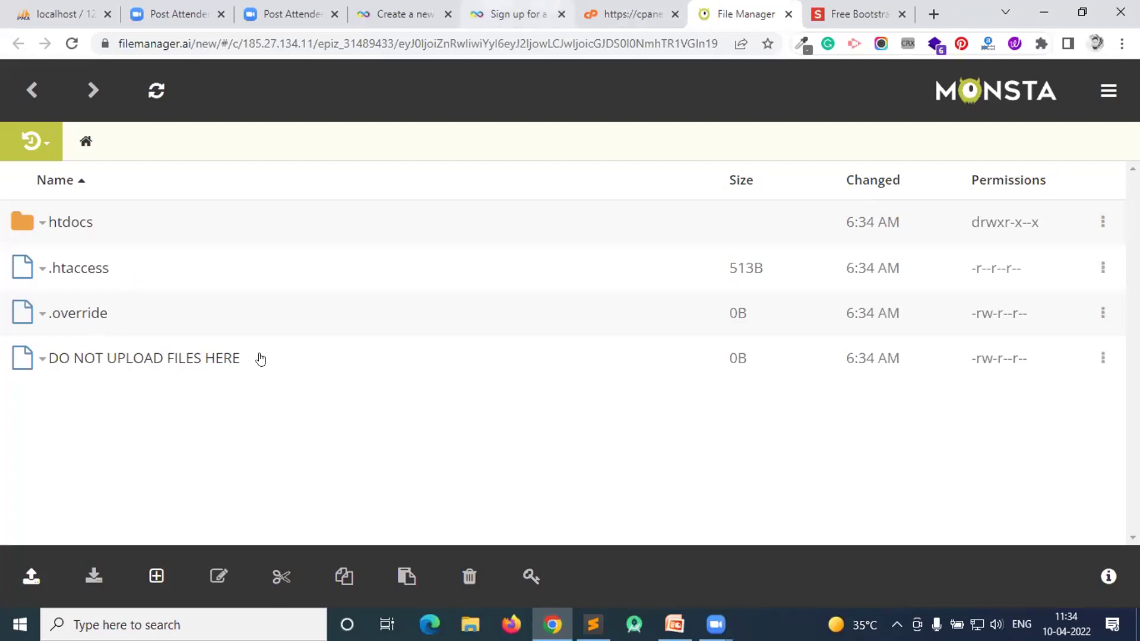
- Check the open tabs, reload the control panel home, and open the htdocs folder in Monsta
left_click(563, 4)
left_click(629, 13)
left_click(511, 13)
left_click(734, 7)
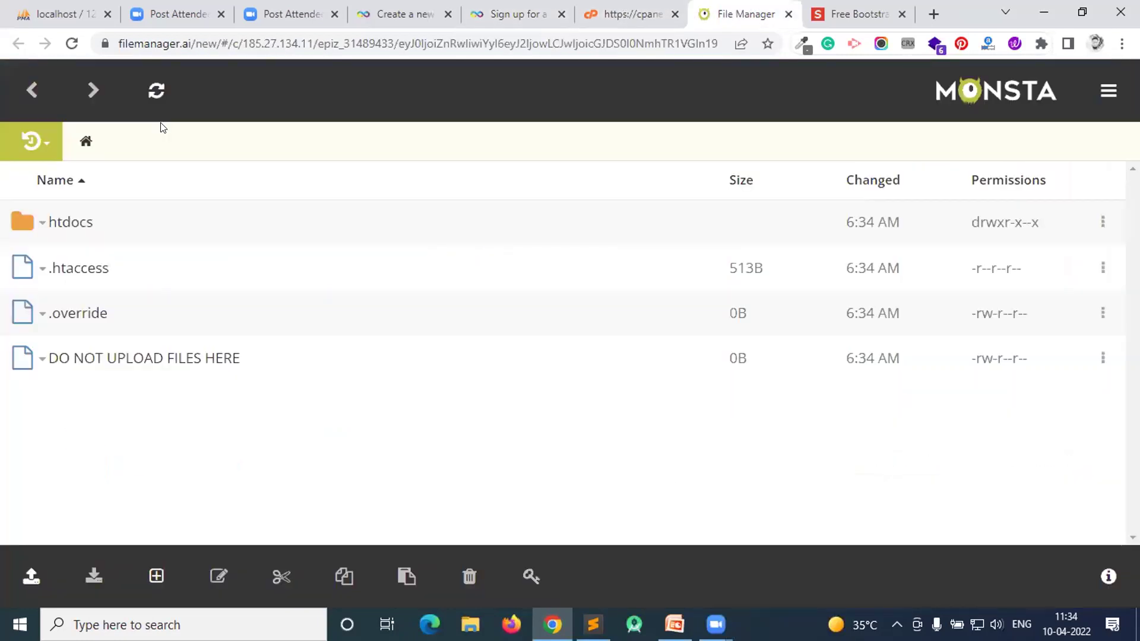
left_click(588, 6)
left_click(33, 86)
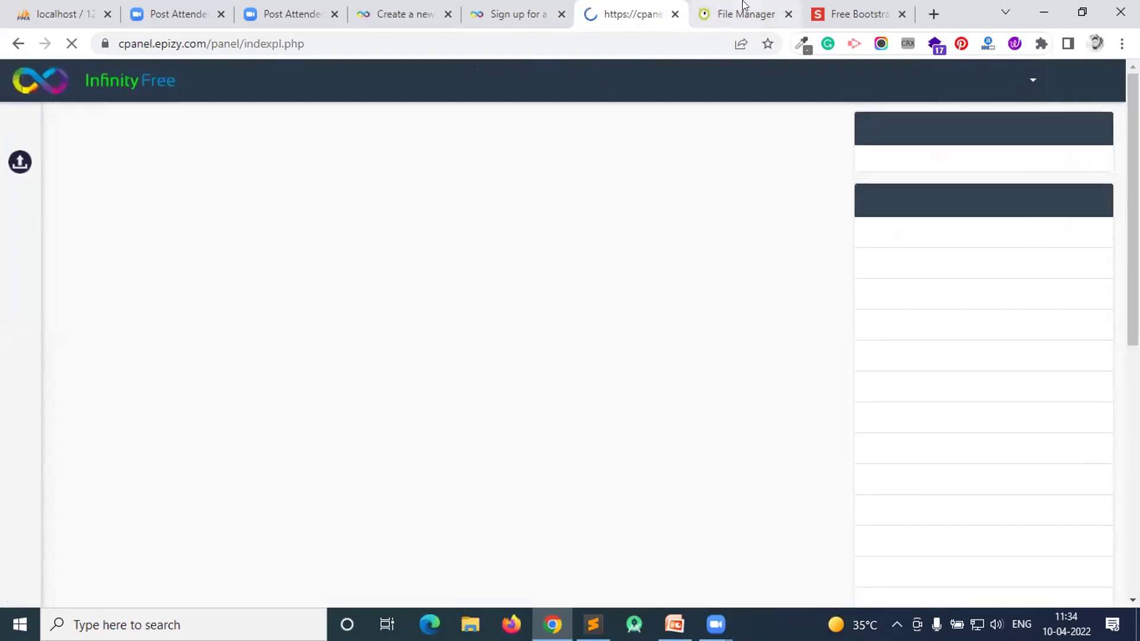
key("ctrl+Tab")
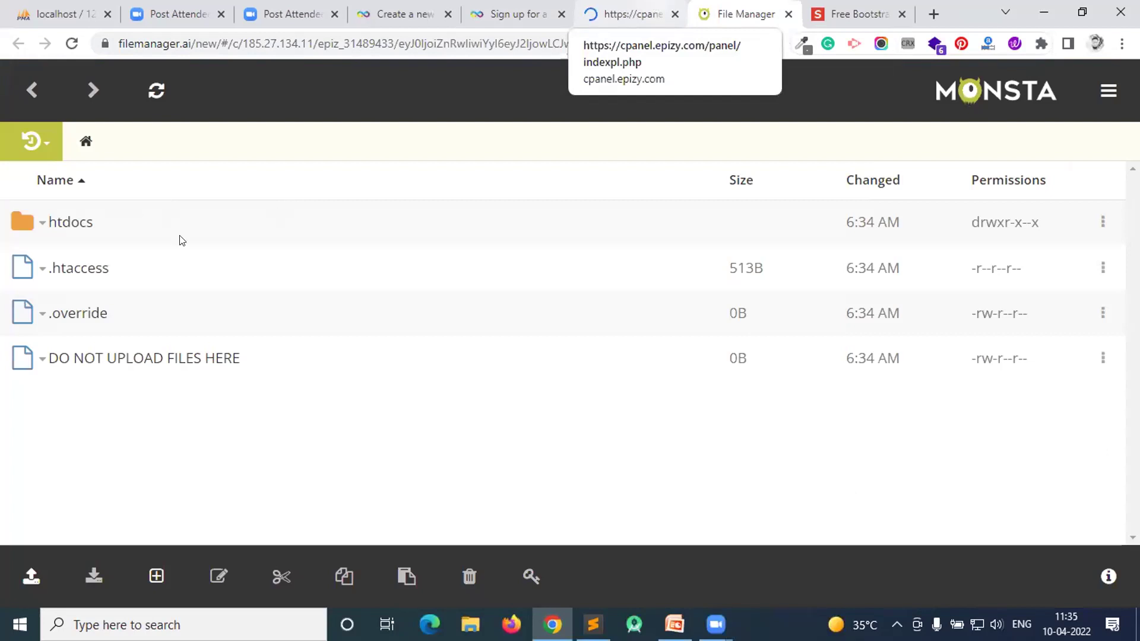
left_click(75, 223)
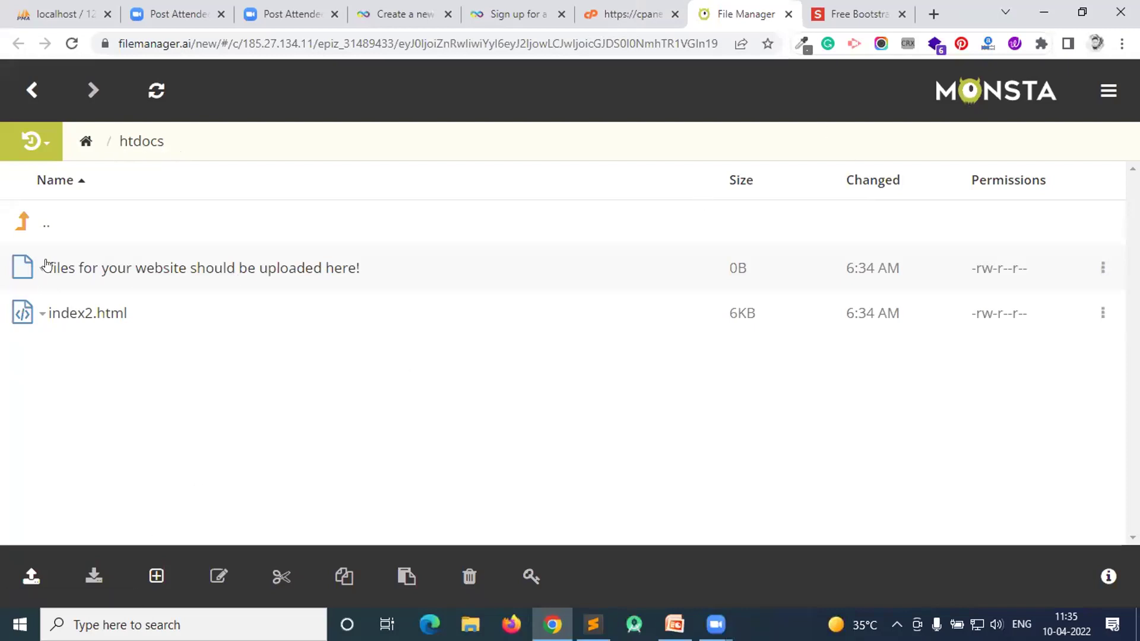
- Look over the control panel page, then start a fresh blank browser tab
left_click(629, 14)
scroll(831, 253, "down", 5)
scroll(831, 253, "down", 14)
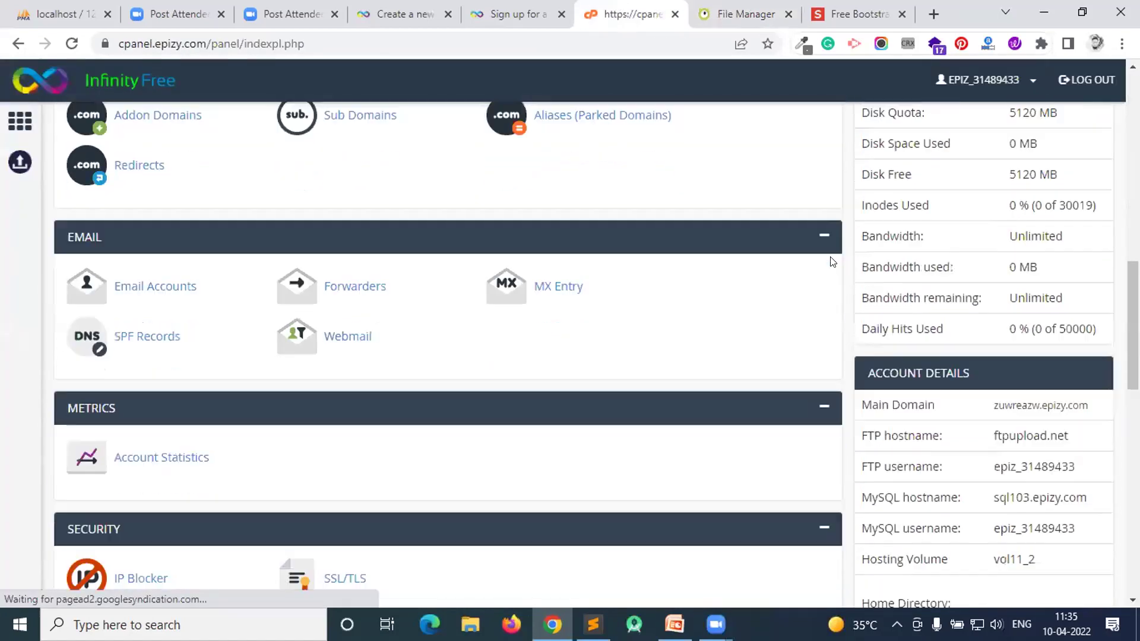
scroll(925, 279, "down", 3)
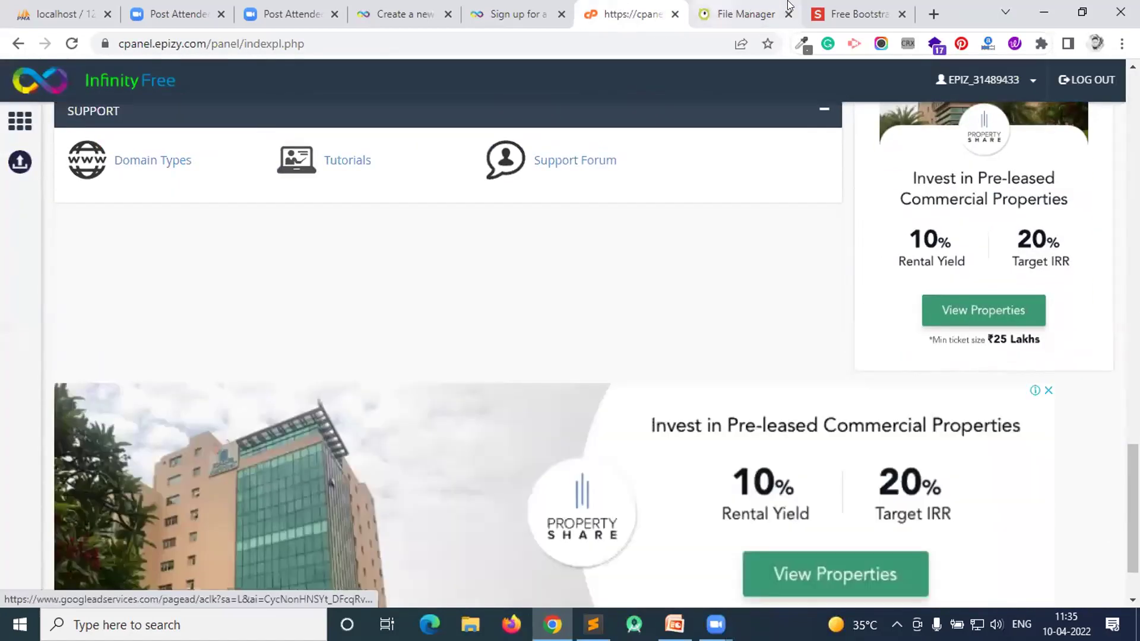
left_click(929, 7)
- Load the account's infinityfreeapp.com subdomain, see its related-searches placeholder, and return to the htdocs listing
type("junaidsshaikh.i")
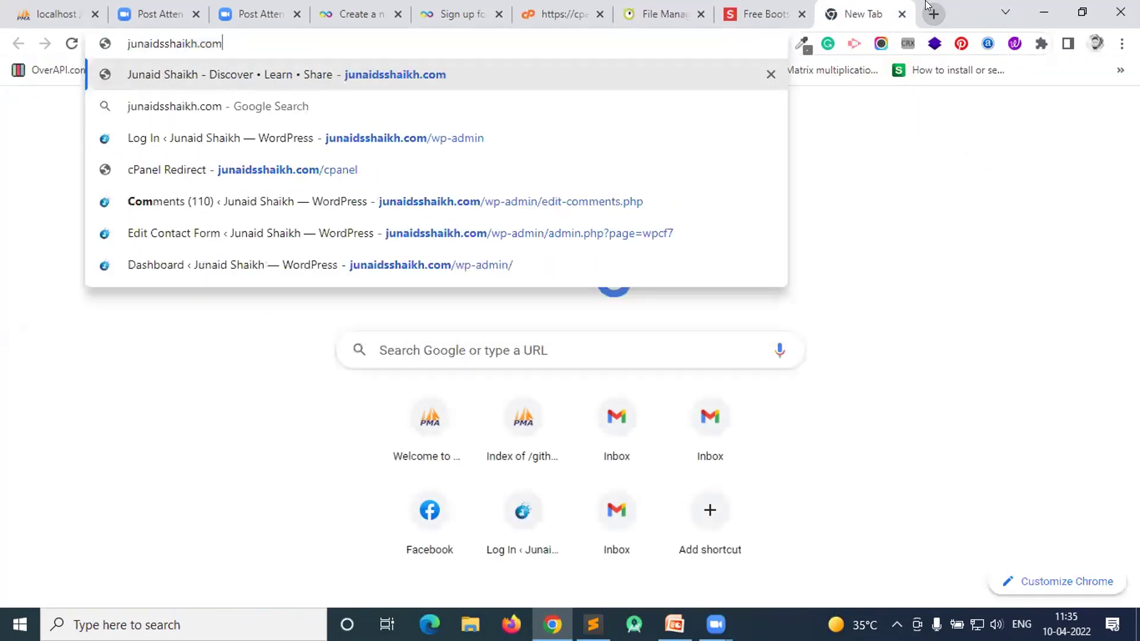
type("nfi")
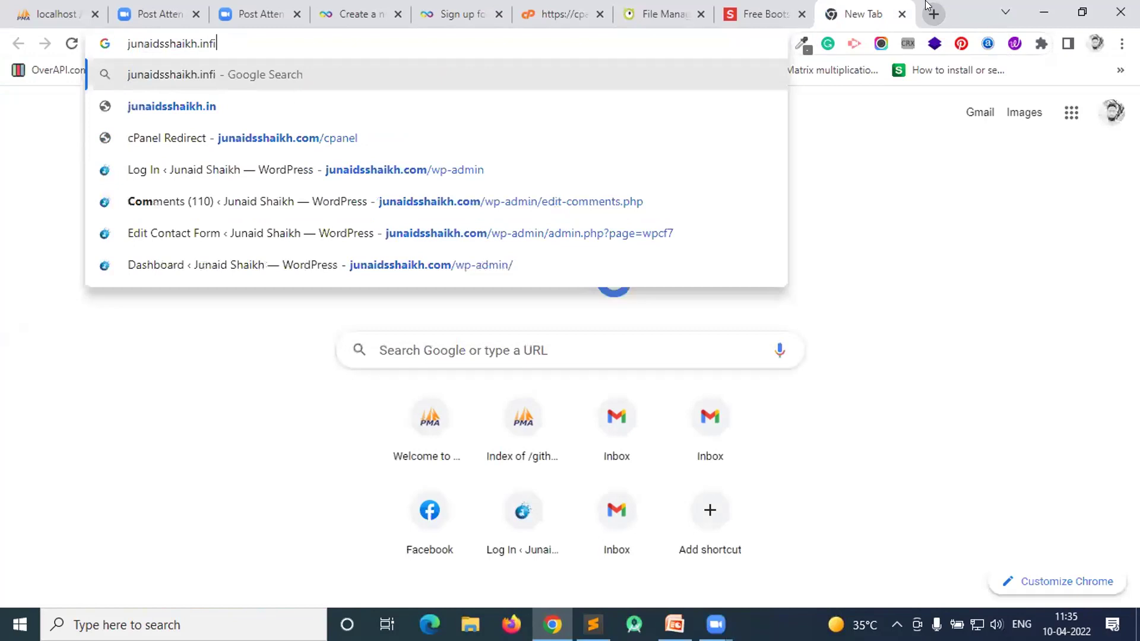
type("nityfreea")
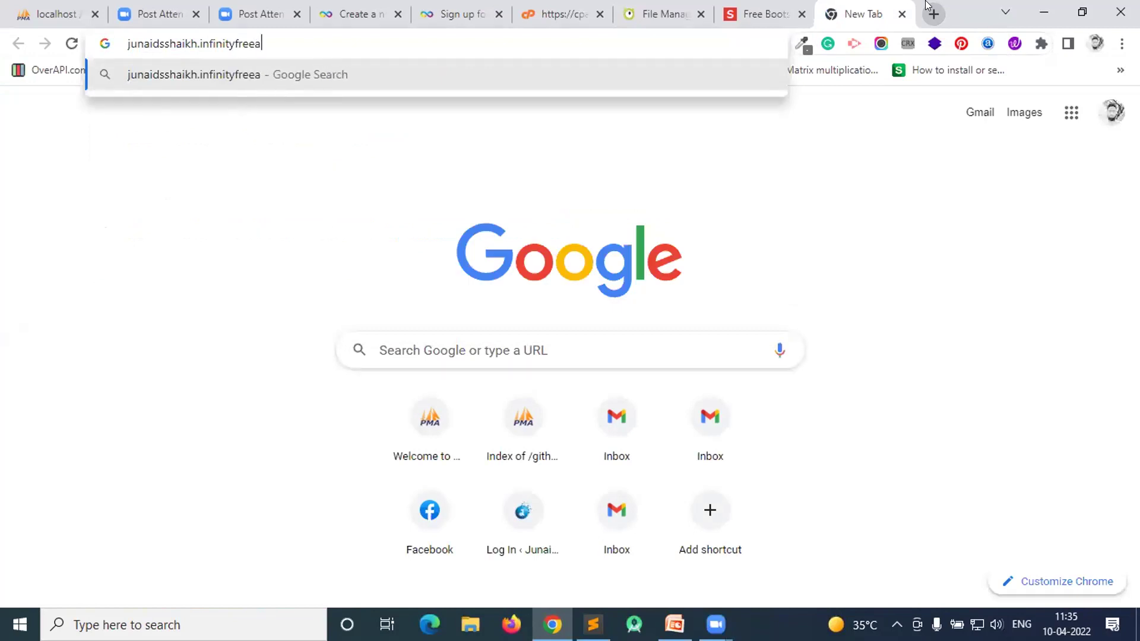
type("pp.com")
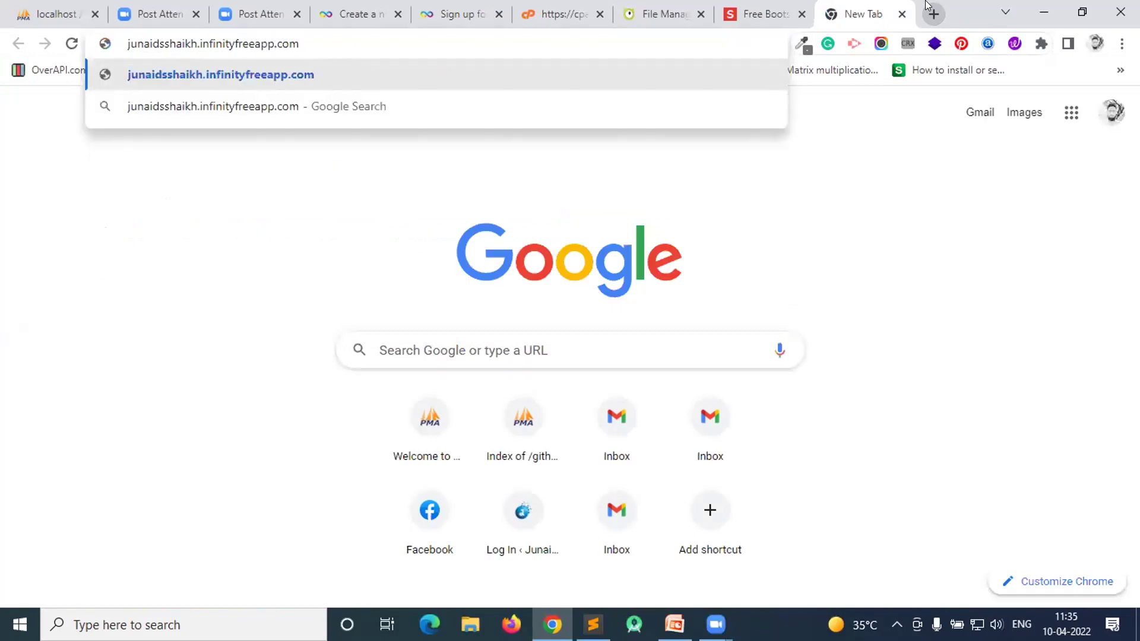
key("Return")
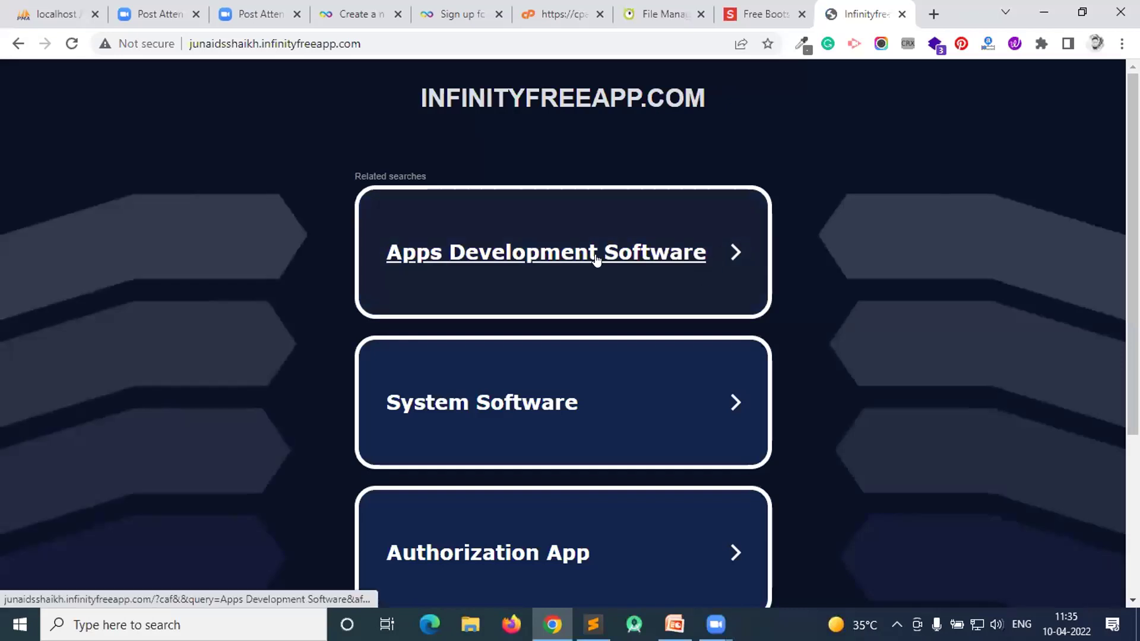
scroll(596, 258, "down", 1)
scroll(596, 258, "down", 2)
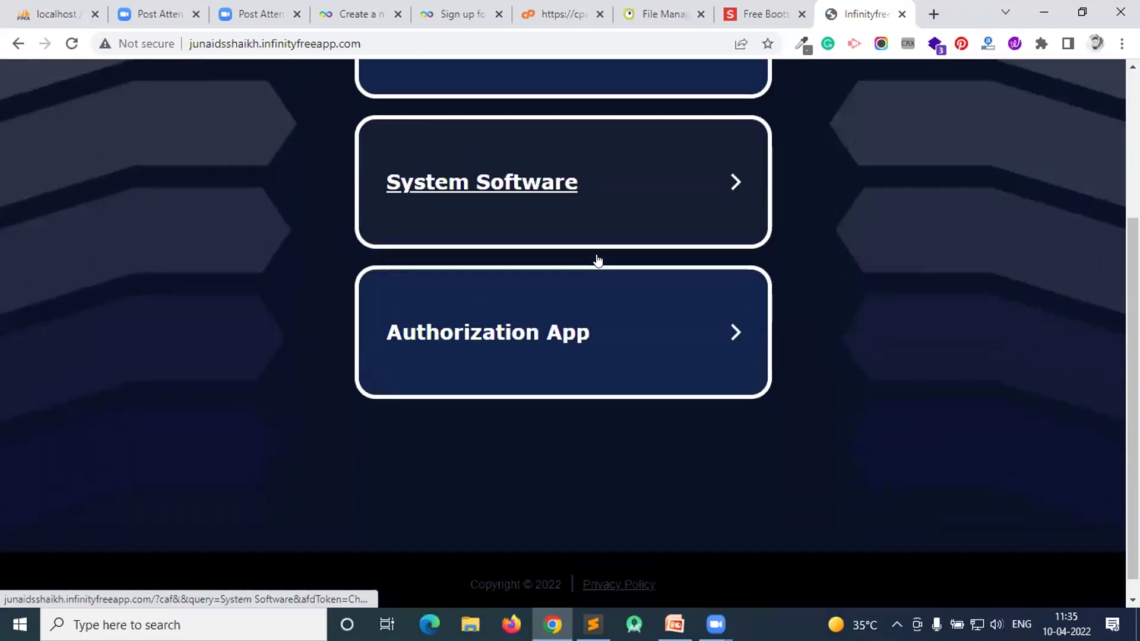
scroll(596, 260, "up", 3)
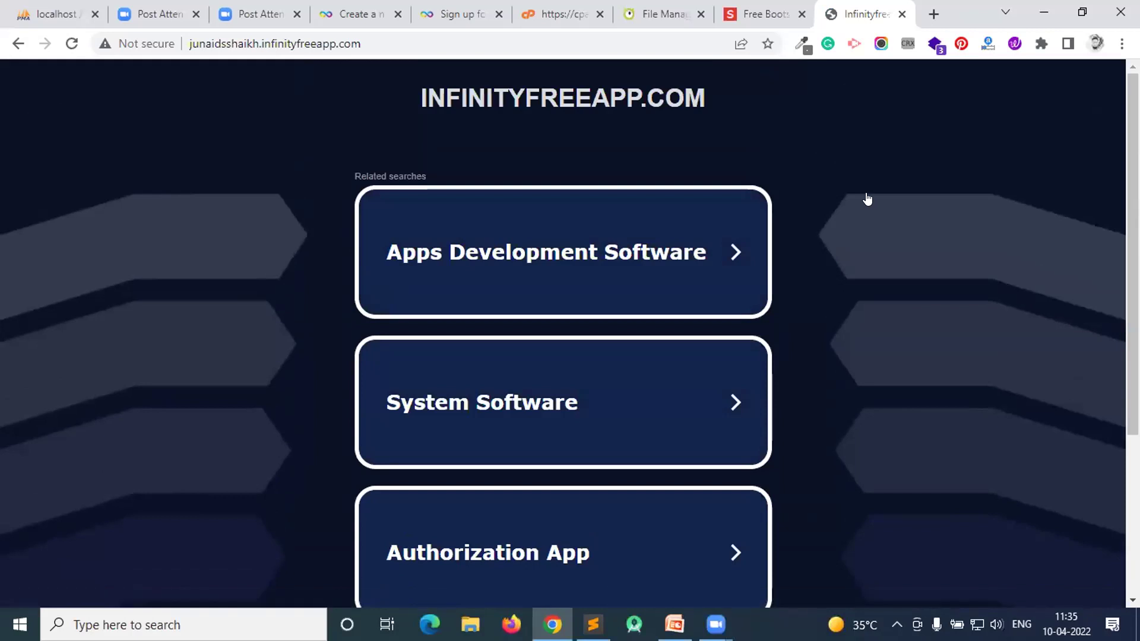
double_click(246, 42)
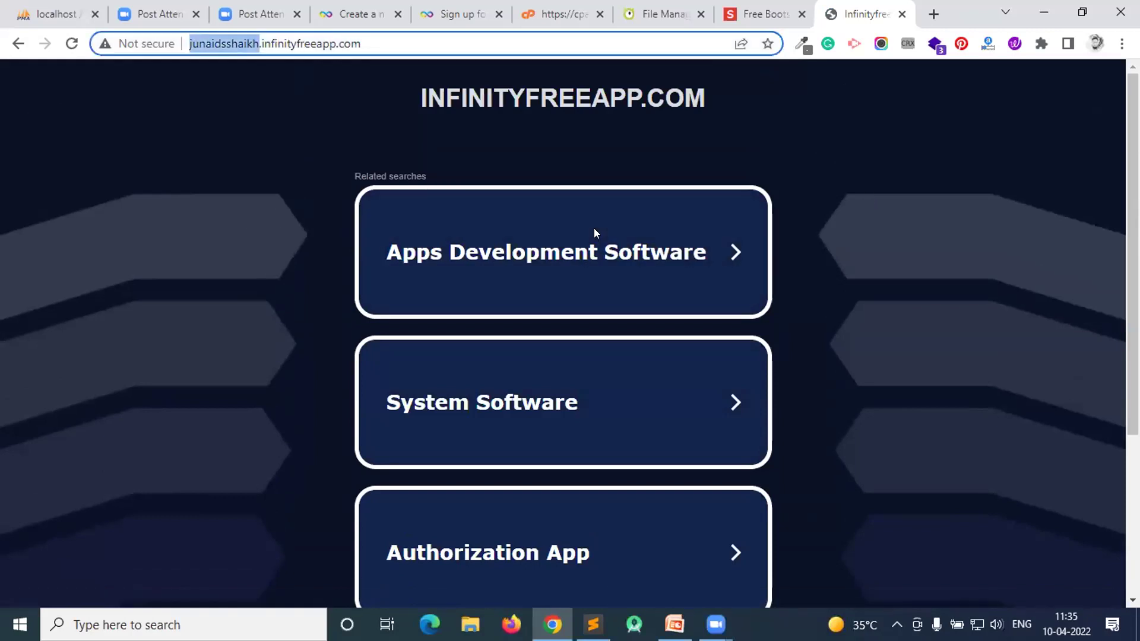
scroll(711, 430, "down", 4)
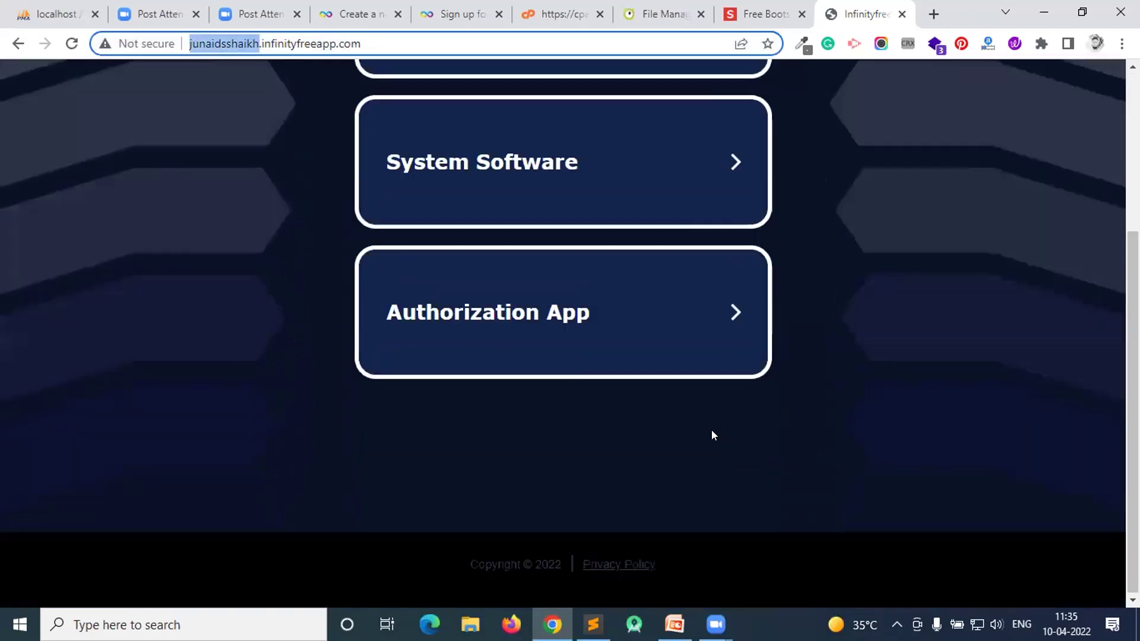
left_click(632, 9)
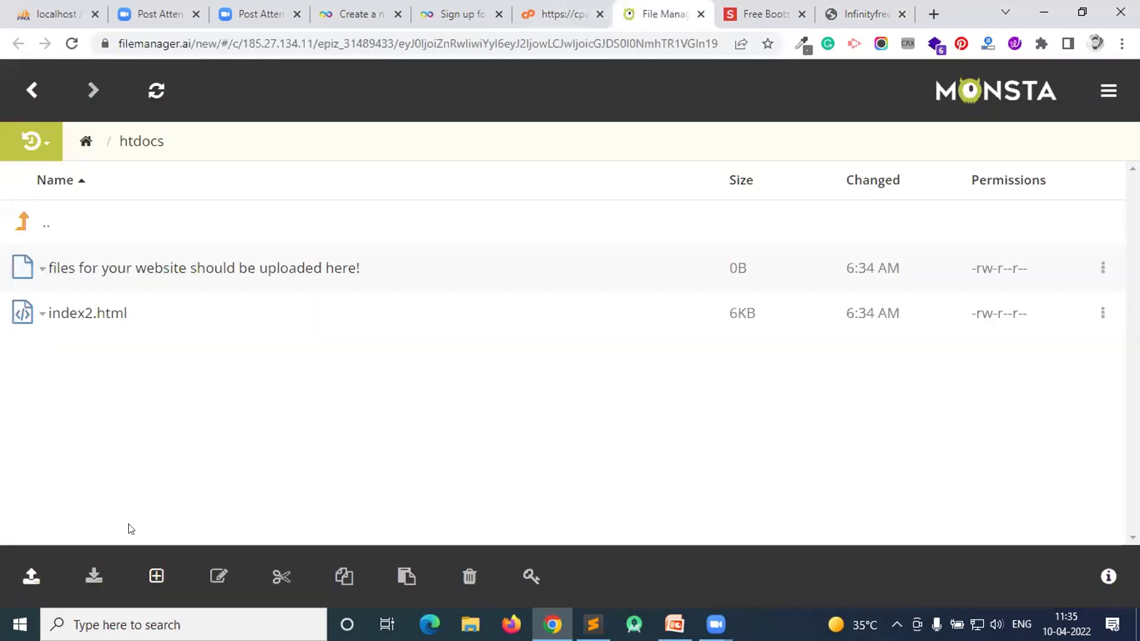
- Create a new file named index.html in htdocs
left_click(153, 574)
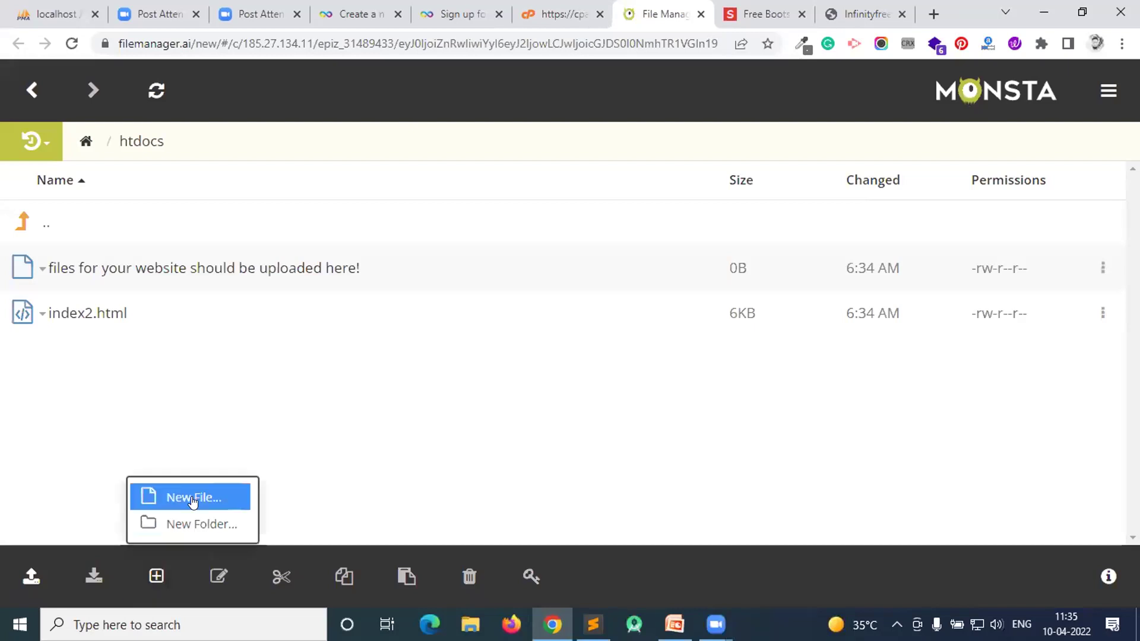
key("Return")
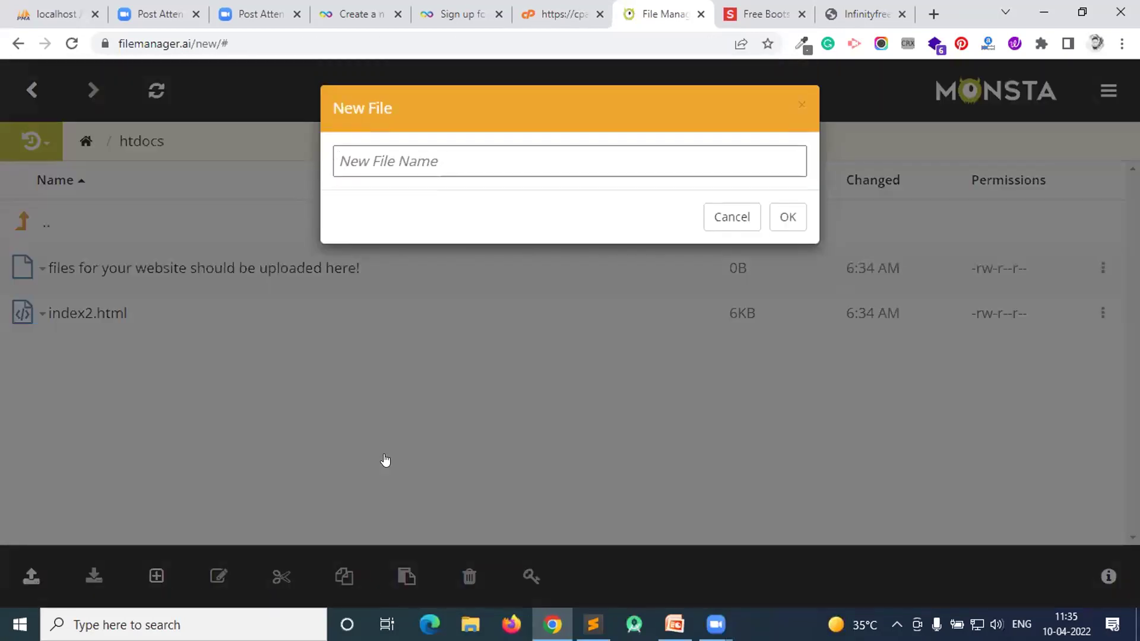
type("index.html")
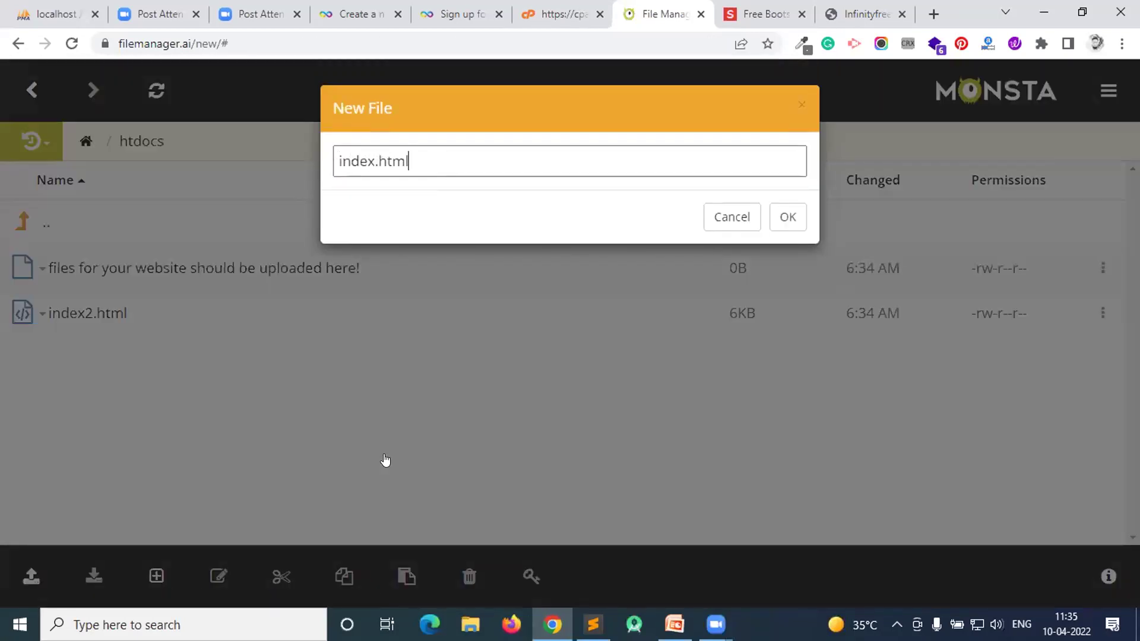
key("Return")
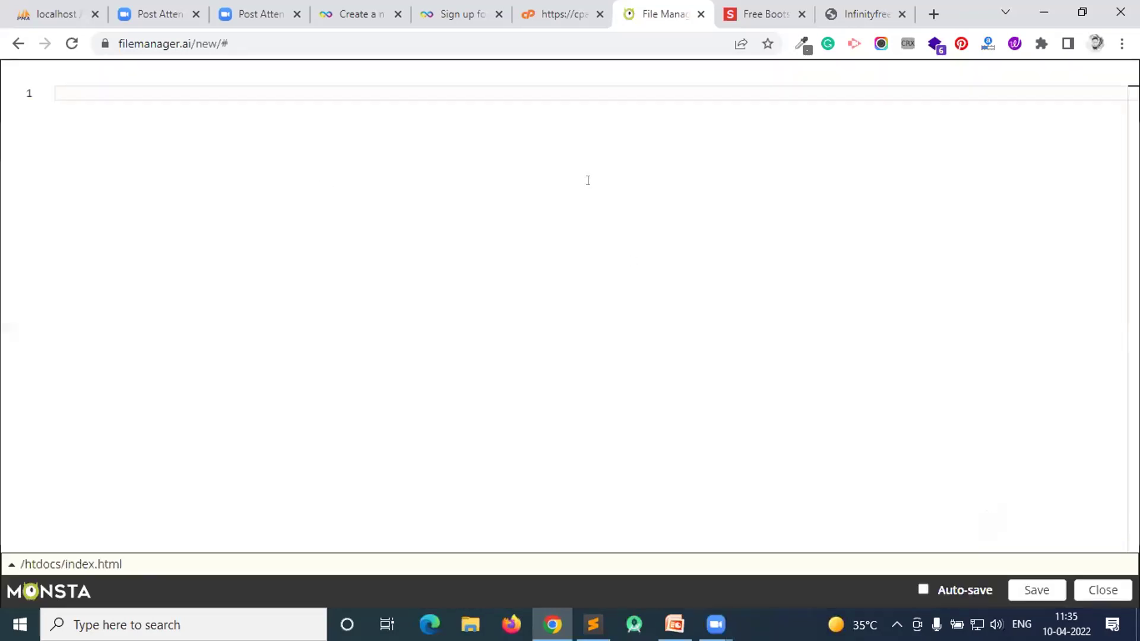
- Write the html and head tags with the title 'WElcome to My Blog'
type("<h")
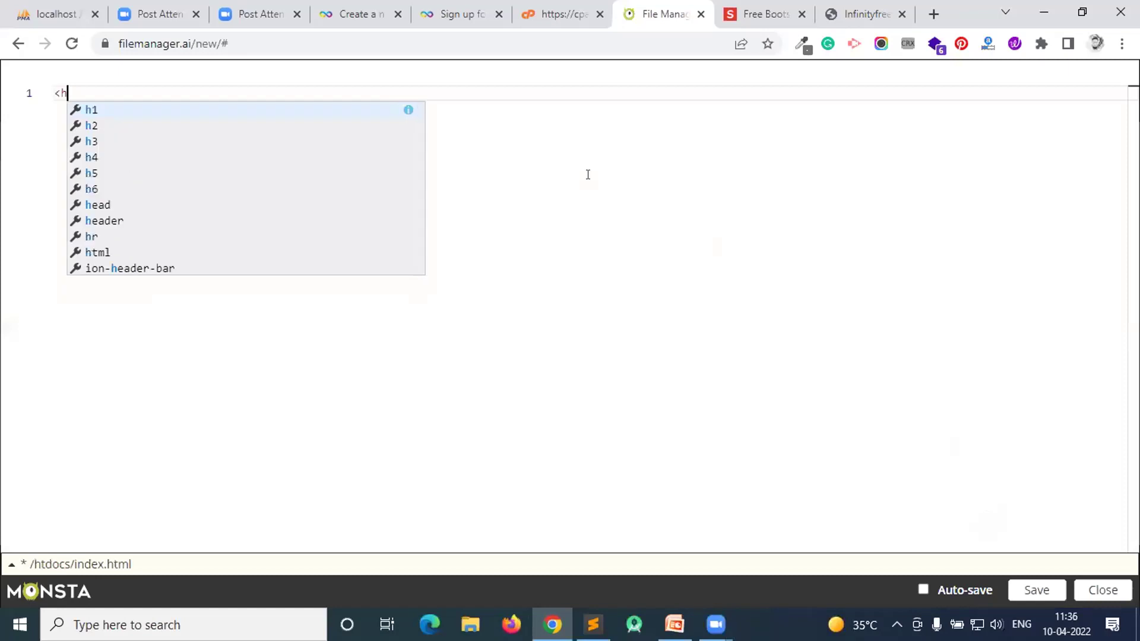
type("tml></html></h")
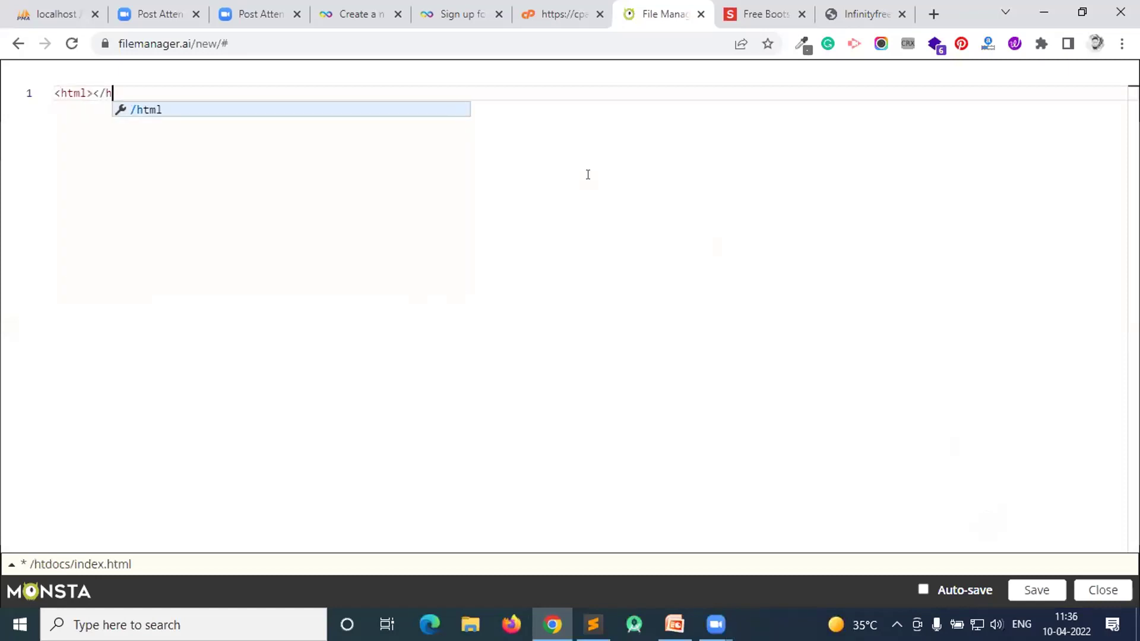
key("Left")
key("Left")
key("Left")
key("Left")
key("Left")
key("Left")
key("Left")
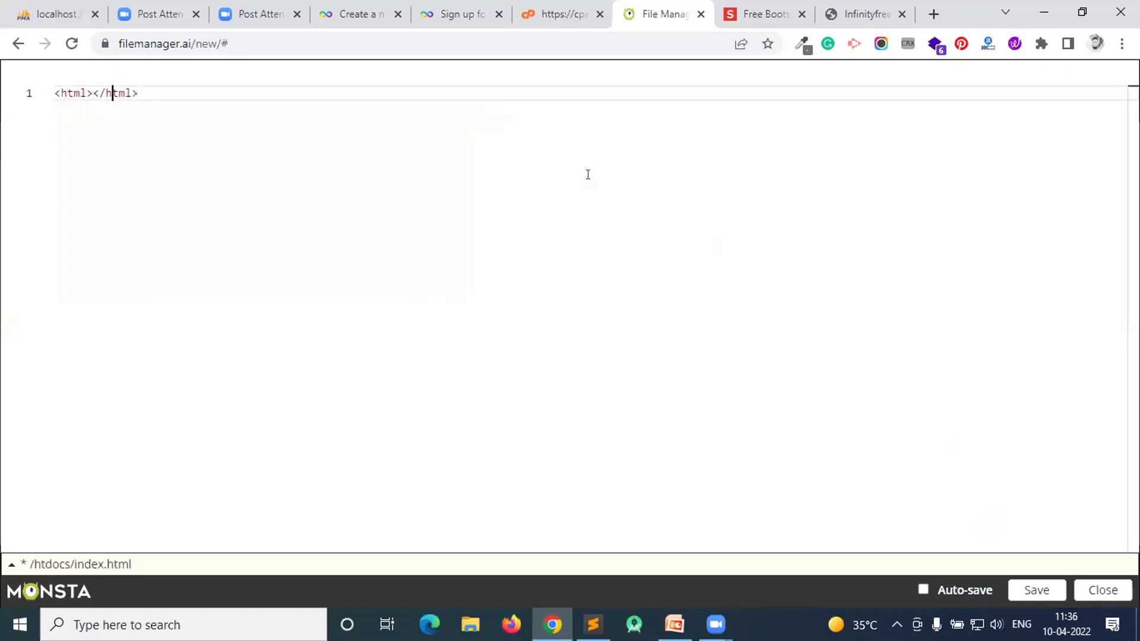
key("Return")
type("<hea")
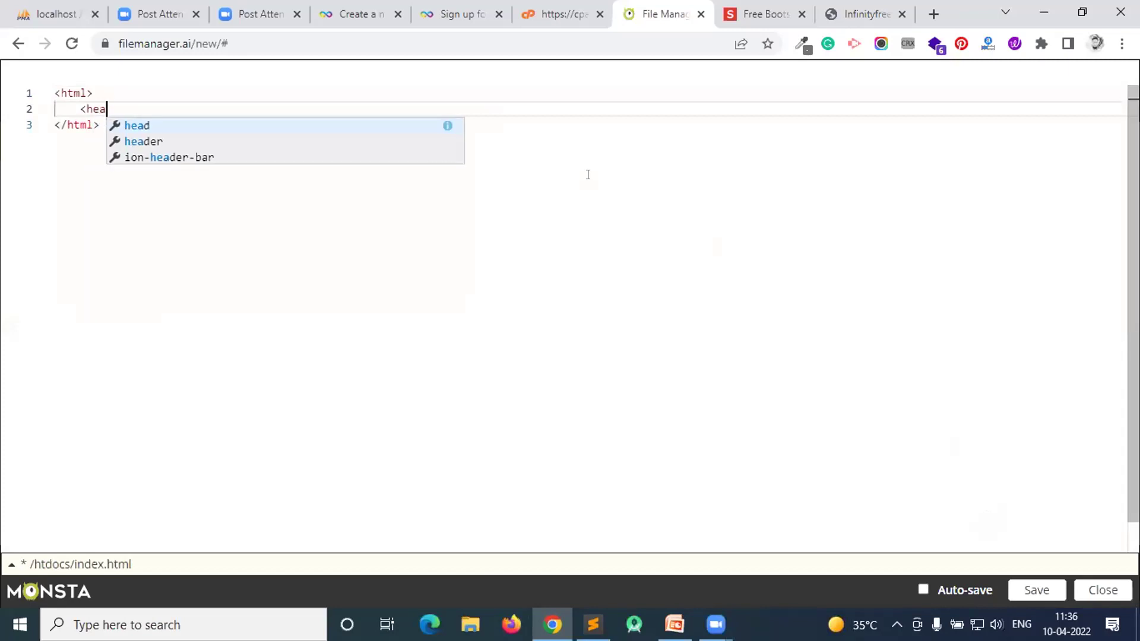
type("d>      </head>")
key("Left")
key("Left")
key("Left")
key("Left")
key("Left")
key("Left")
key("Left")
key("Return")
type("<t")
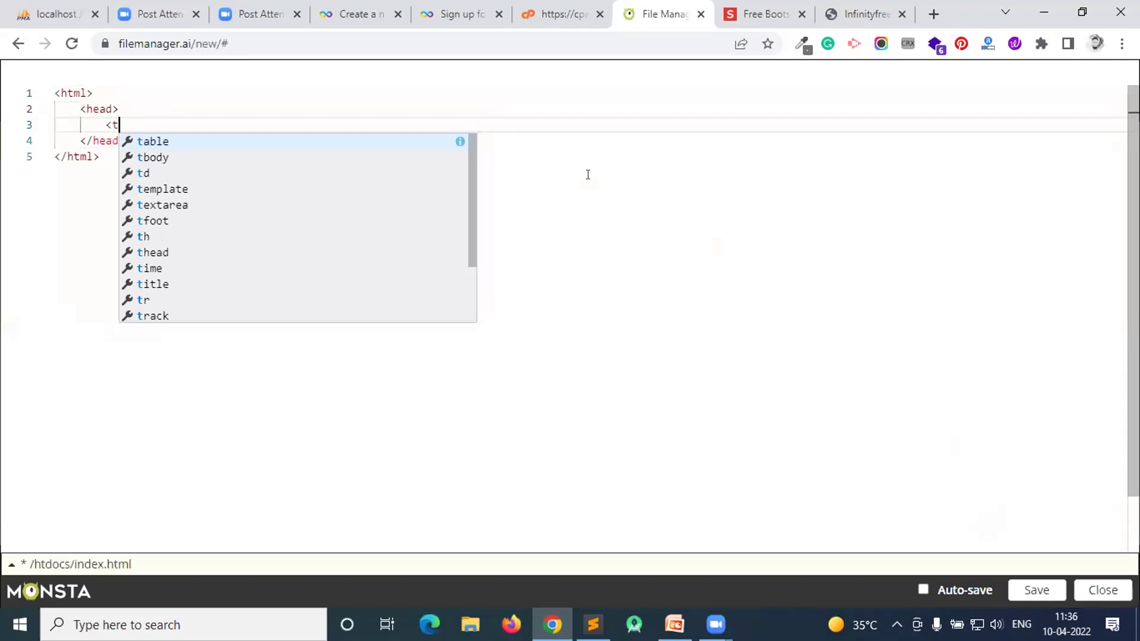
type("itle></")
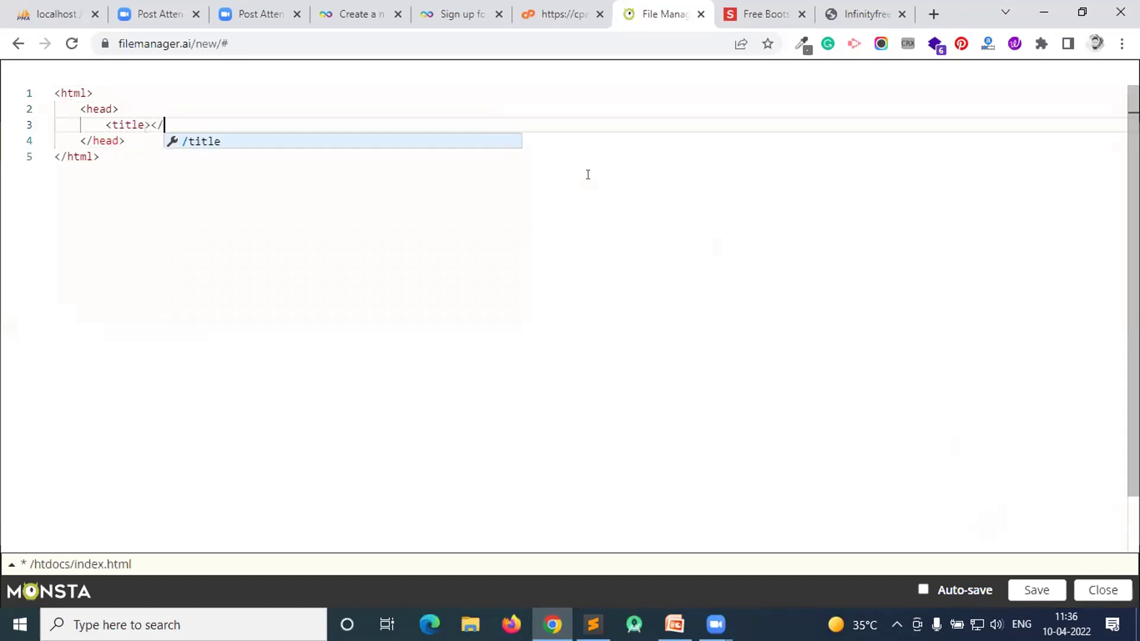
key("Return")
key("Left")
key("Left")
key("Left")
key("Left")
key("Left")
key("Left")
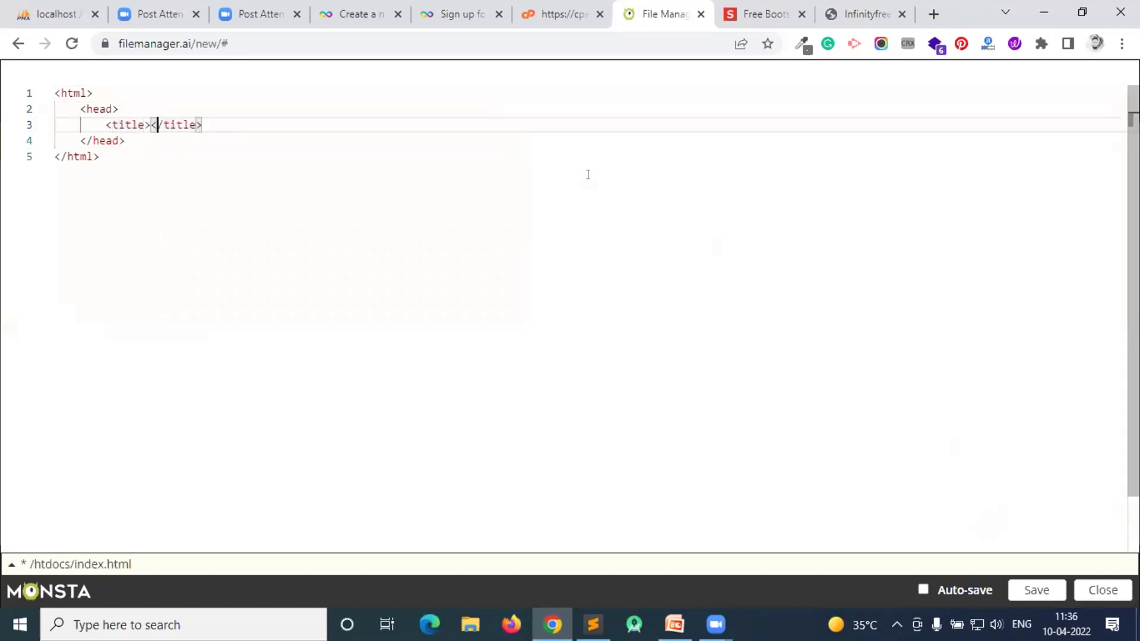
type("WElcome to ")
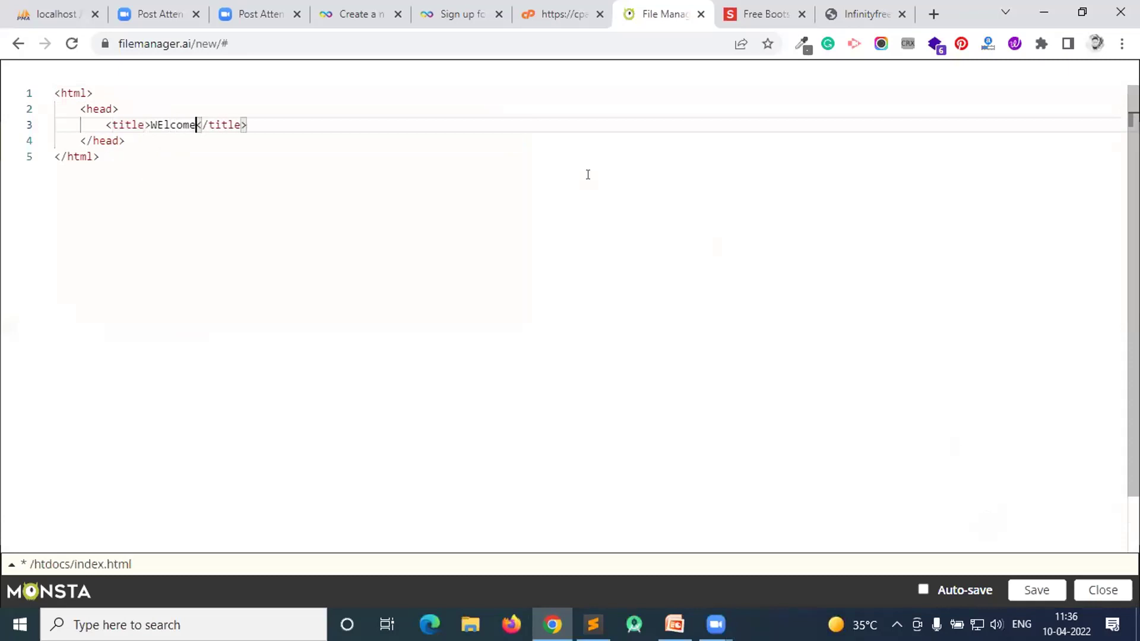
type("My Blog")
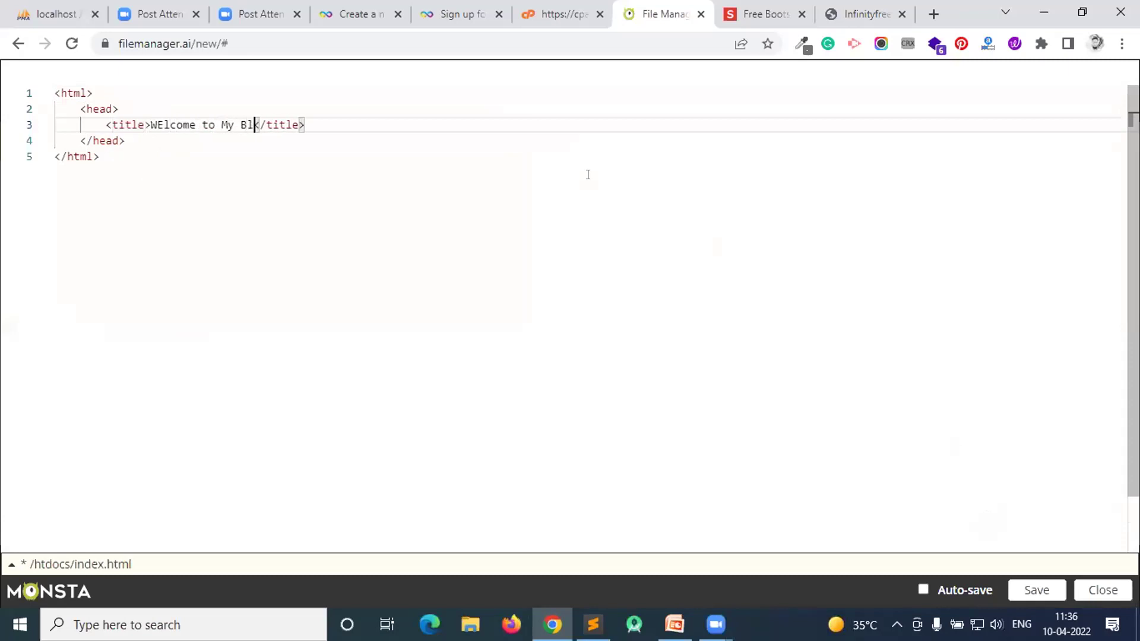
- Add a body with a 'Welcome' h1 heading, fix the title capitalisation, and save
key("Down")
key("Return")
key("Return")
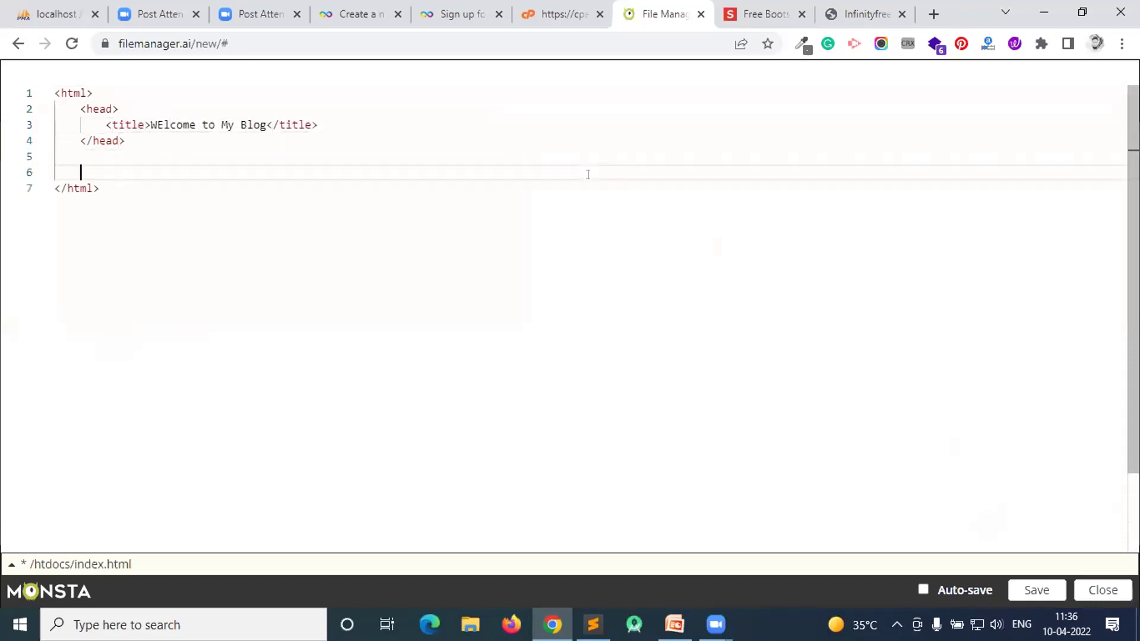
type("<body></")
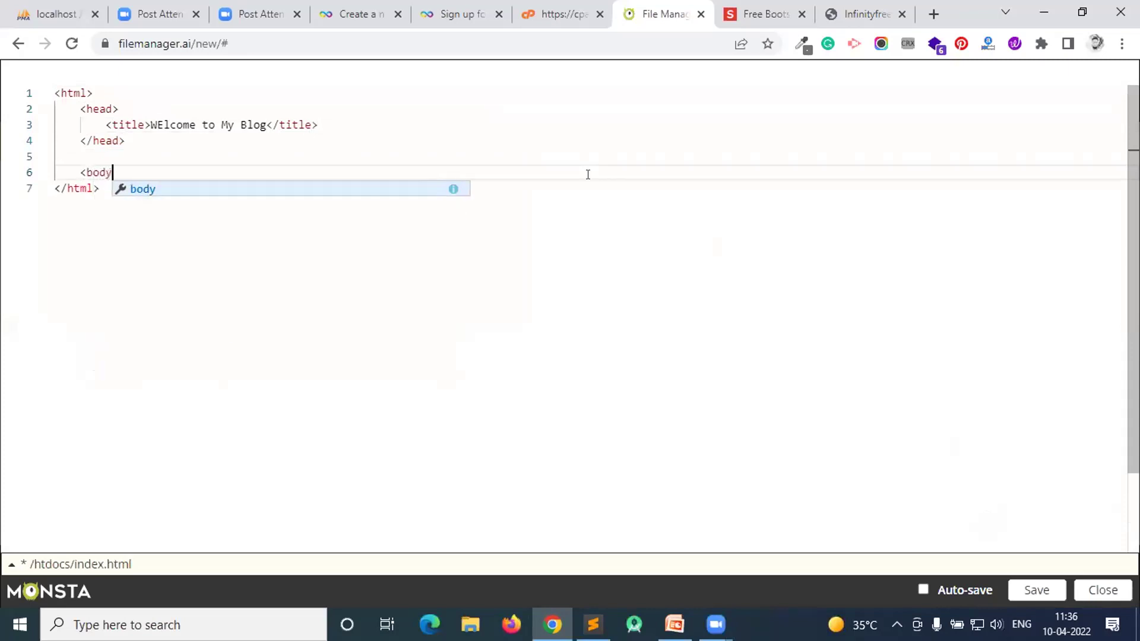
key("Return")
key("Left")
key("Left")
key("Left")
key("Left")
key("Left")
key("Left")
key("Left")
key("Return")
type("<h1></")
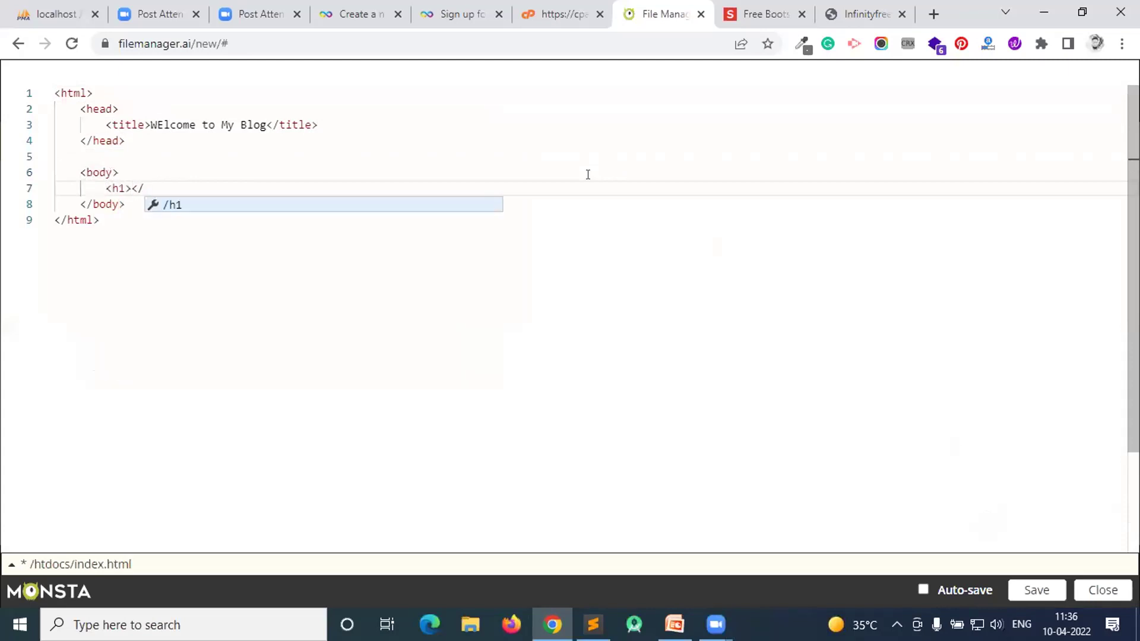
key("Return")
key("Left")
key("Left")
key("Left")
key("Left")
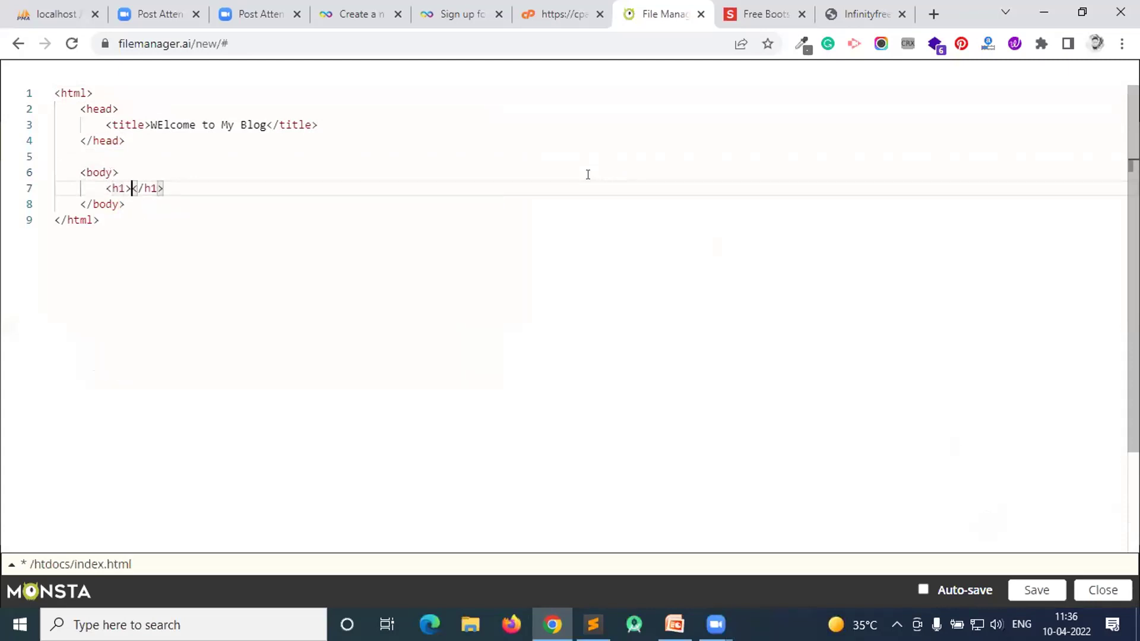
type("Welcome")
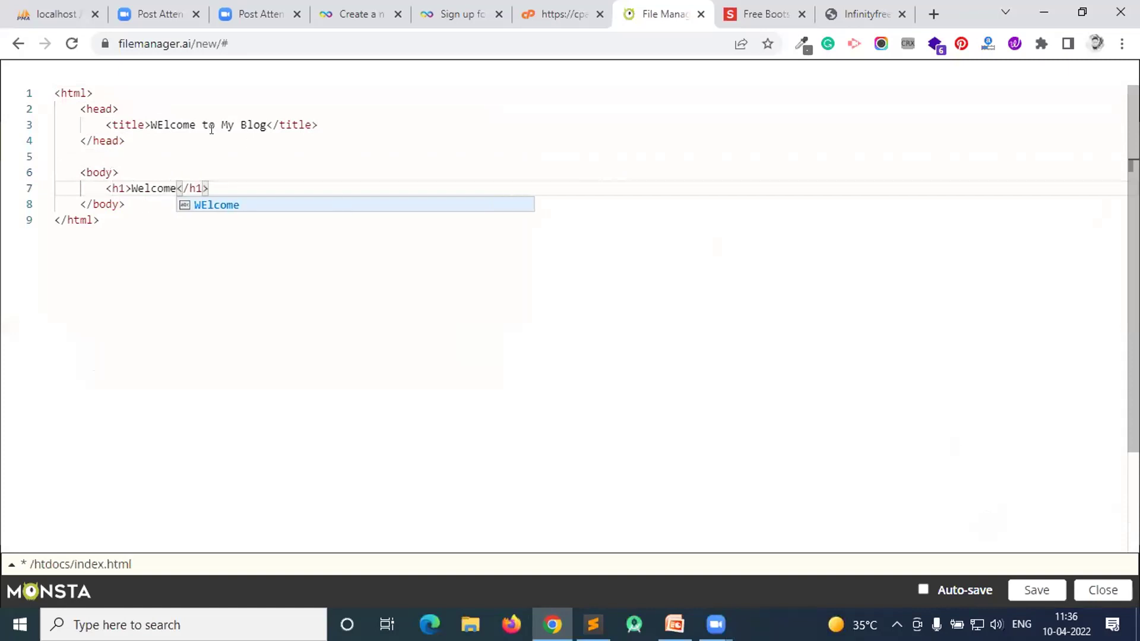
left_click(157, 124)
left_click(1046, 585)
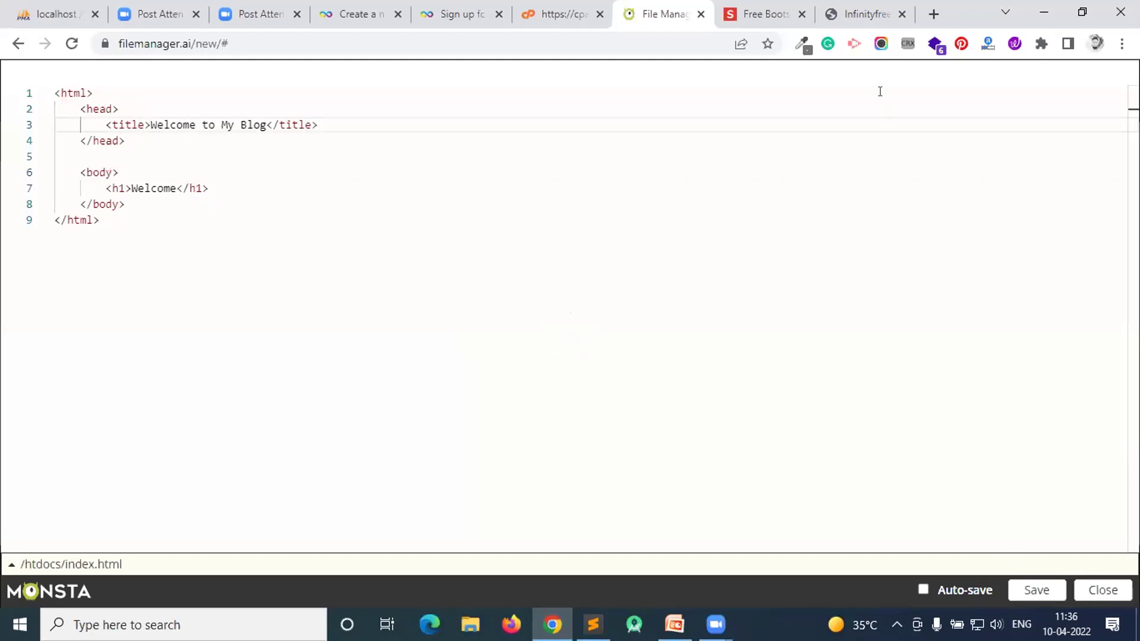
- Reload the live site to check the page, then close the index.html editor
left_click(862, 10)
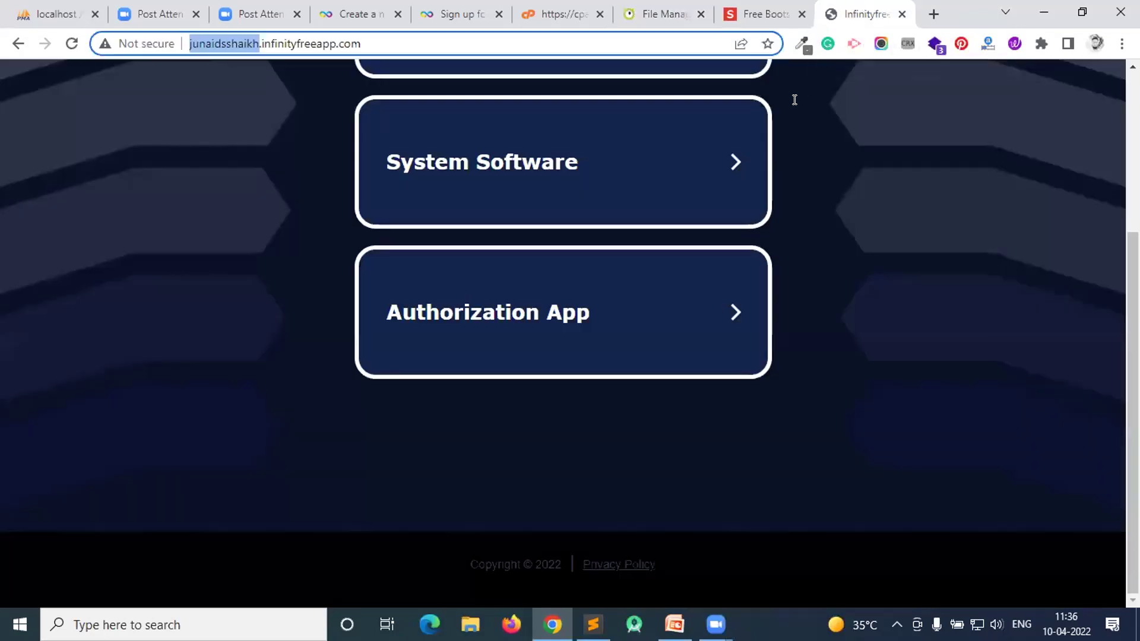
key("F5")
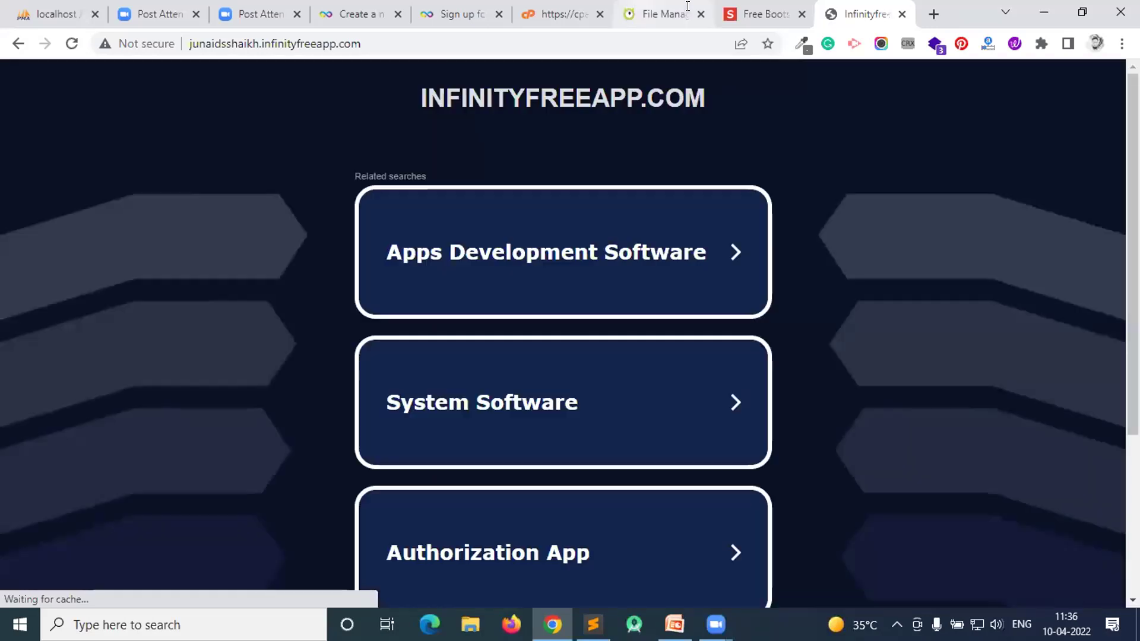
left_click(660, 8)
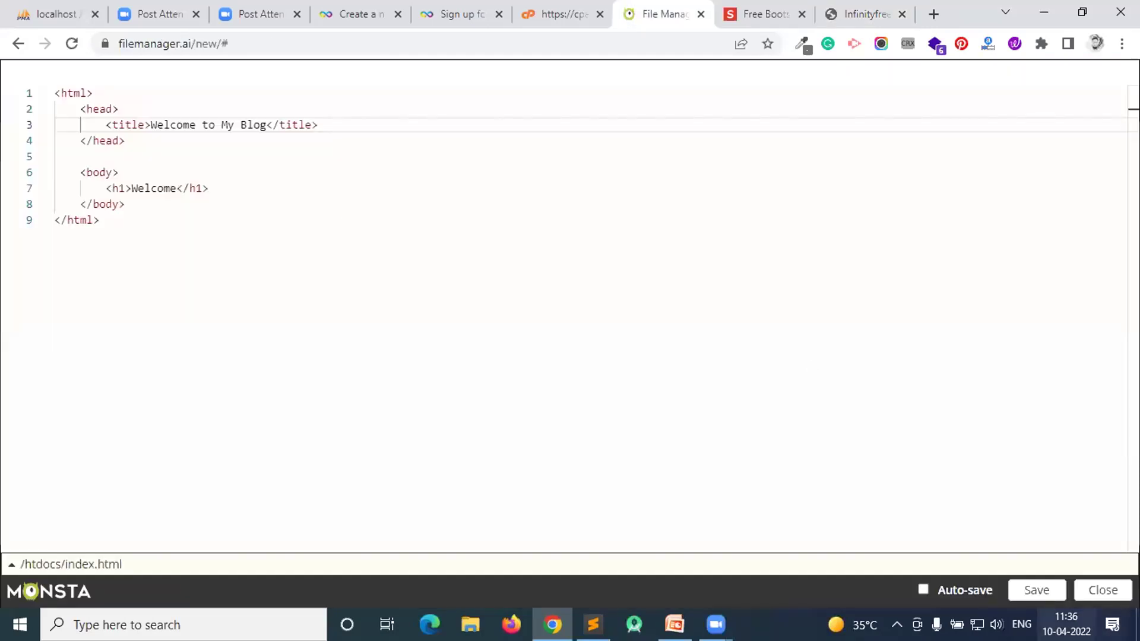
left_click(1102, 590)
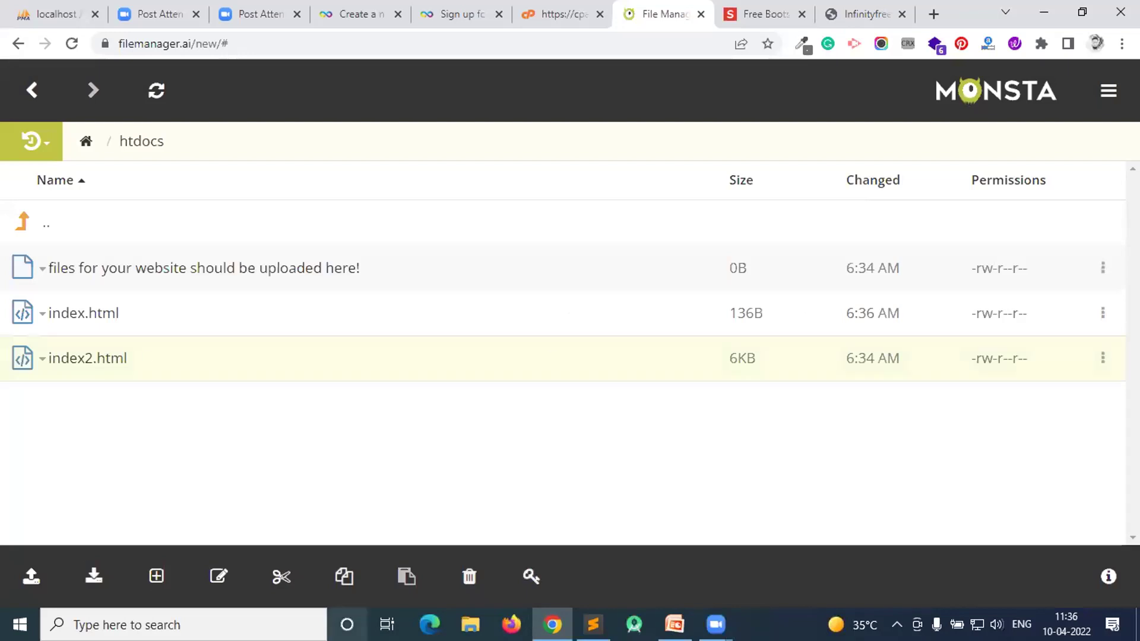
- Delete index2.html from htdocs and reload the live site
left_click(77, 356)
left_click(143, 280)
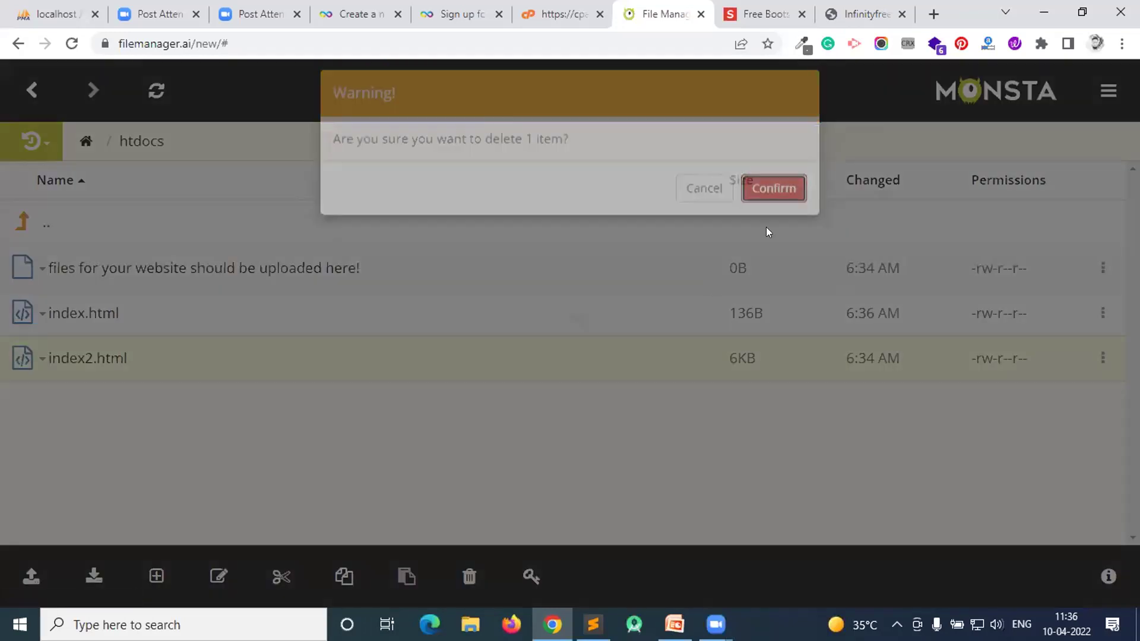
left_click(772, 186)
left_click(856, 3)
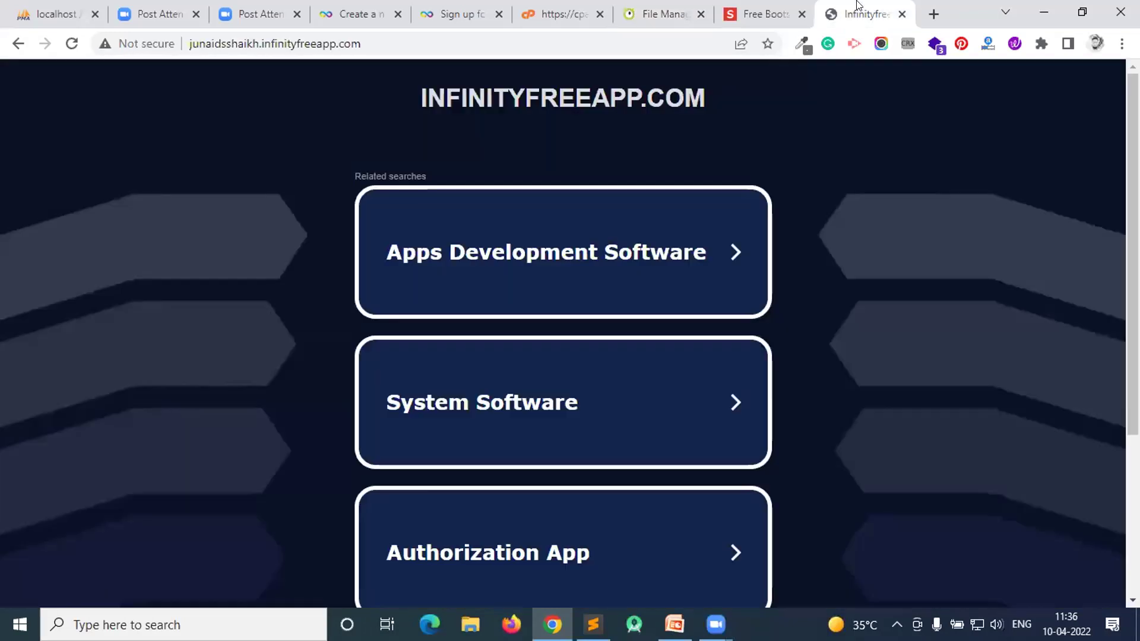
key("F5")
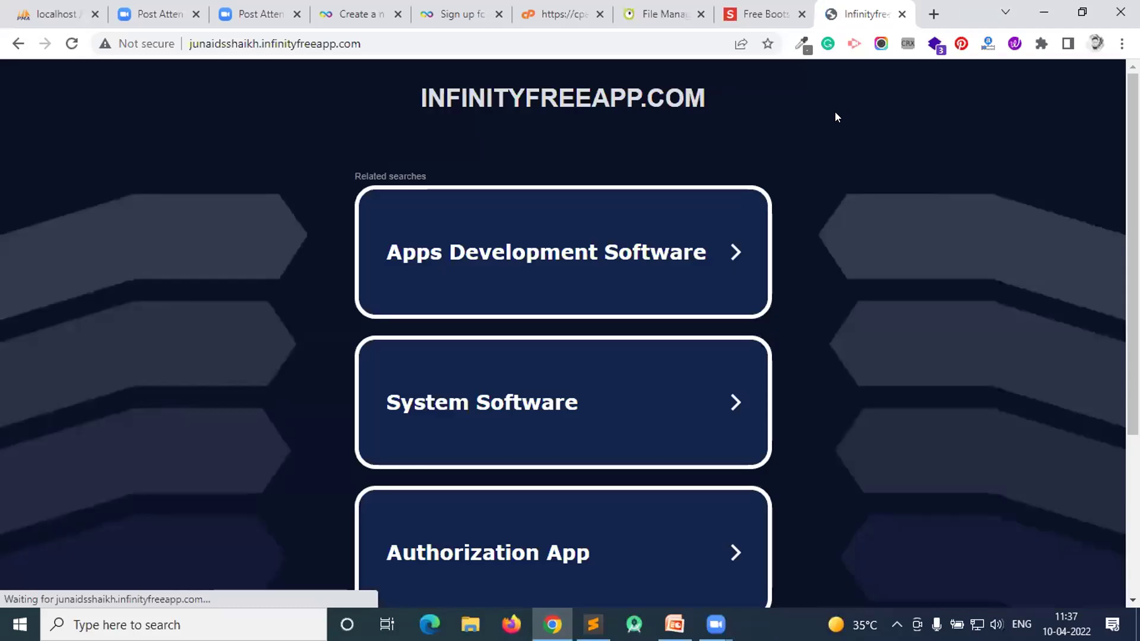
left_click(742, 8)
left_click(661, 14)
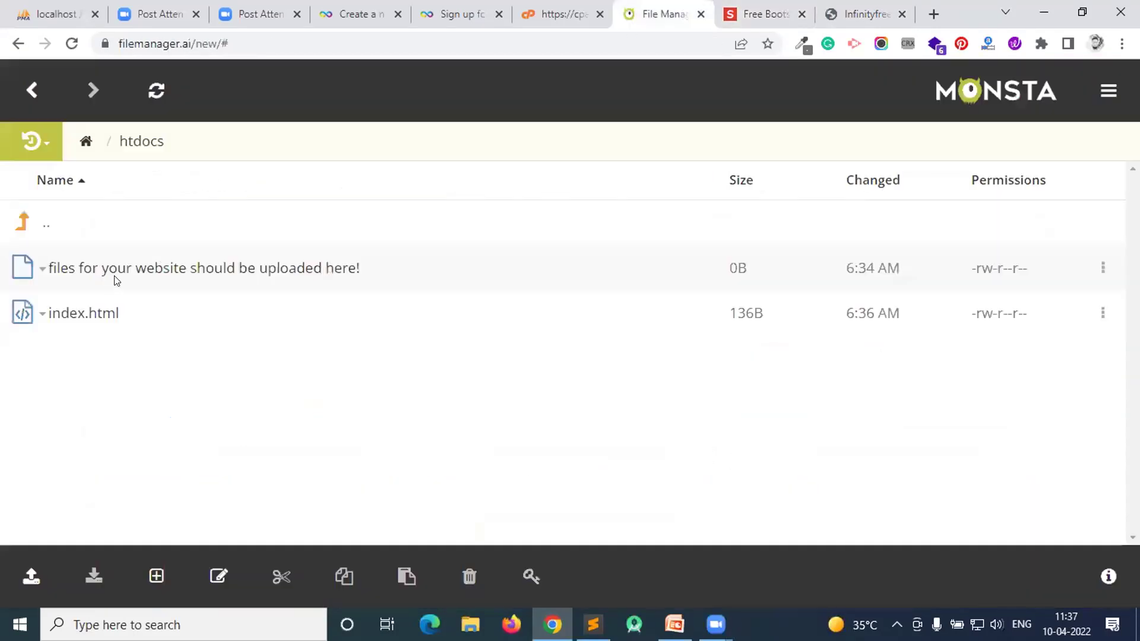
- Reopen index.html in the editor, save it again and close the editor
left_click(74, 313)
left_click(106, 338)
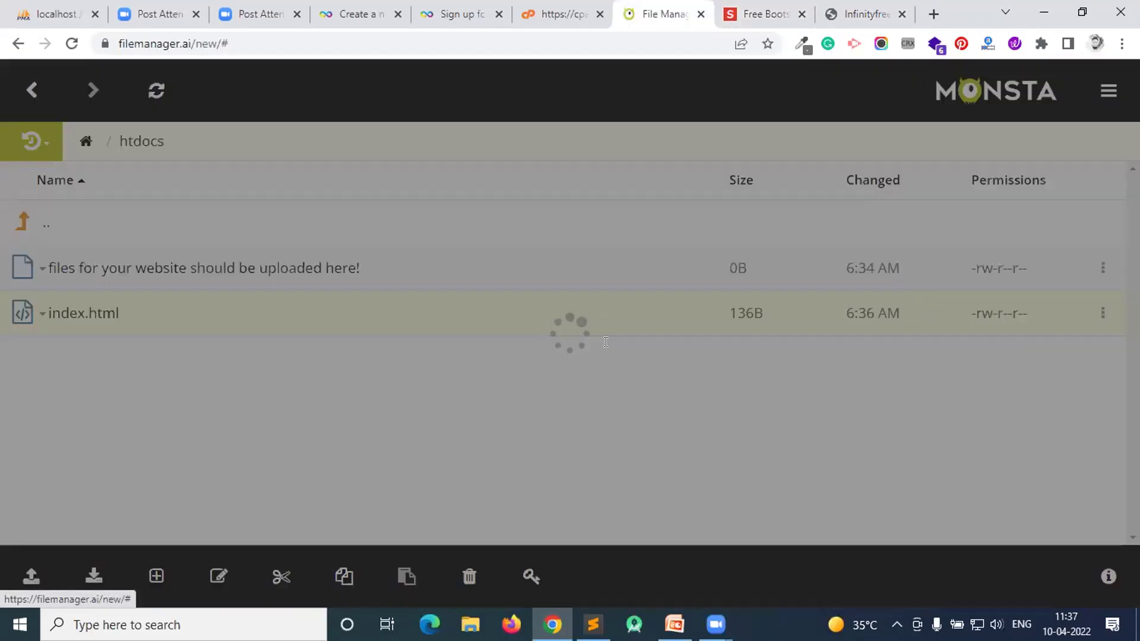
left_click_drag(137, 218, 54, 93)
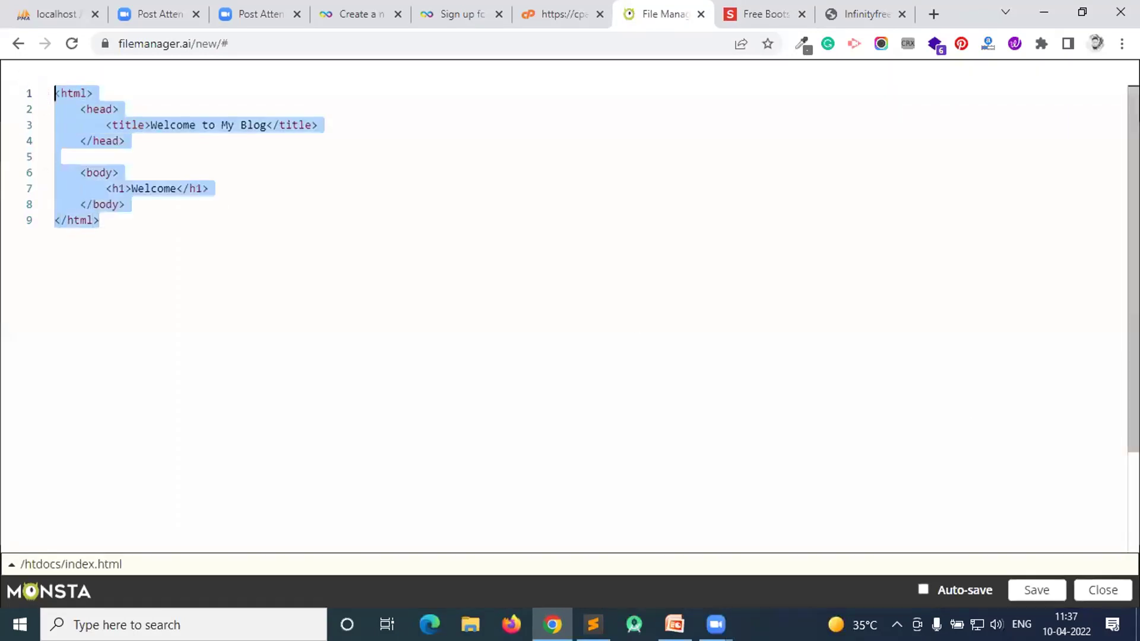
left_click(1037, 589)
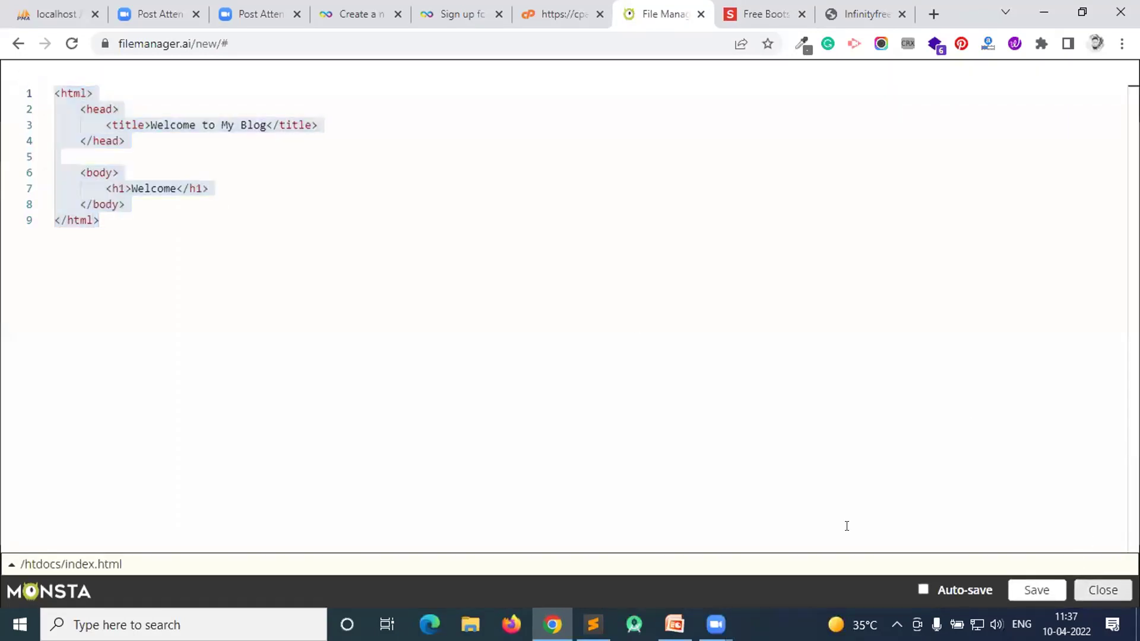
left_click(1103, 590)
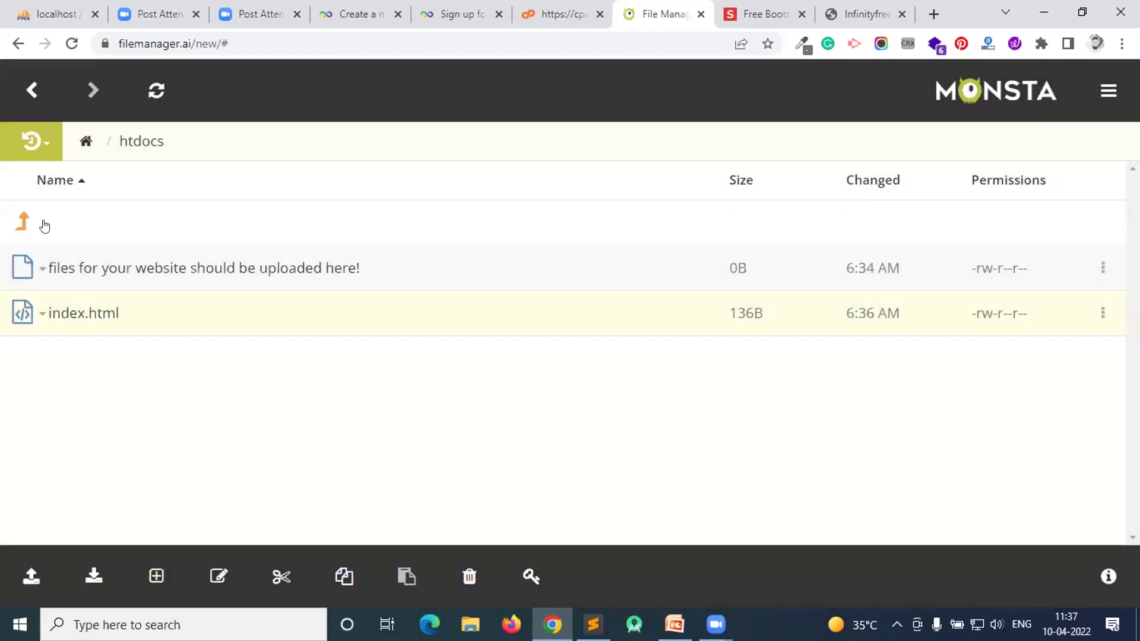
- Check the live subdomain, which still shows the parked page, then close its tab
left_click(117, 261)
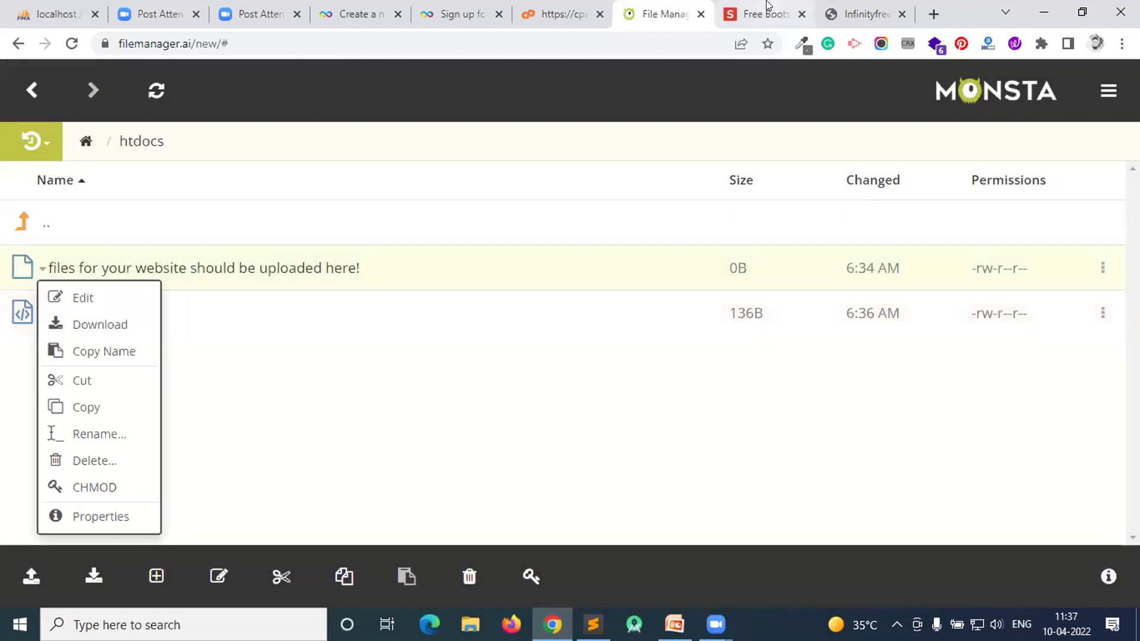
left_click(782, 10)
left_click(830, 8)
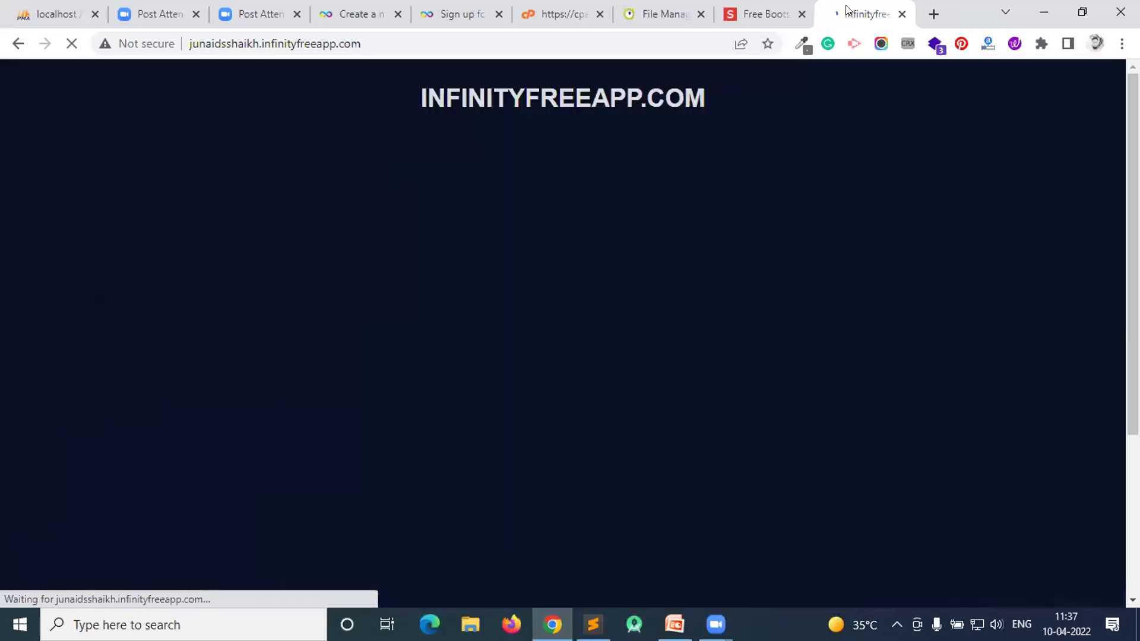
right_click(843, 135)
key("Escape")
left_click(762, 13)
left_click(866, 13)
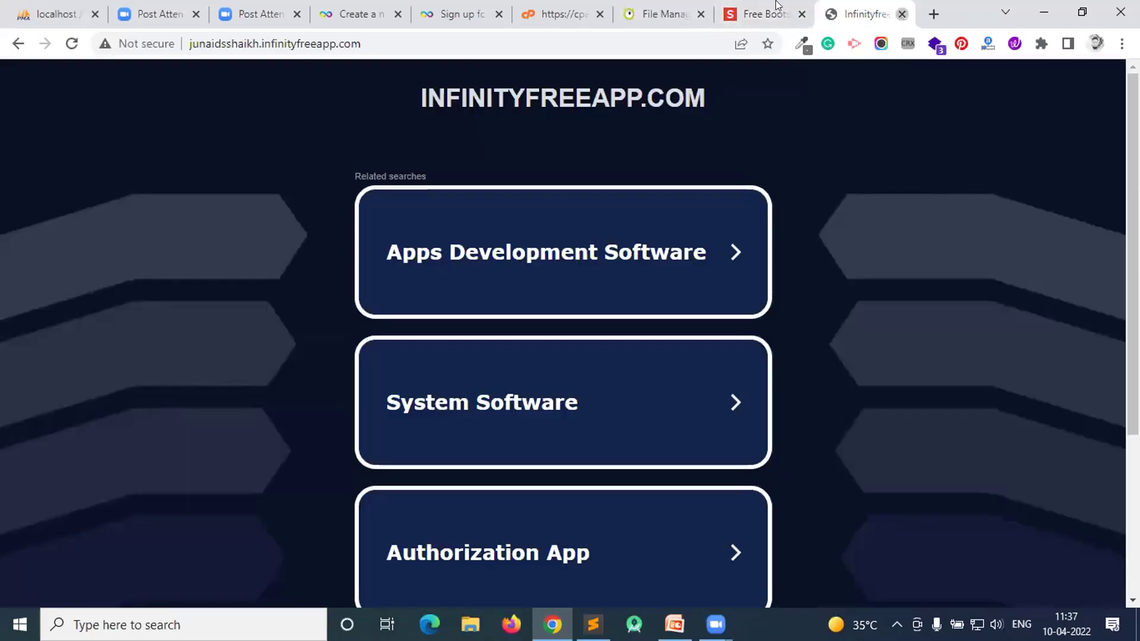
key("ctrl+w")
left_click(735, 14)
- Revisit the control panel, the sign-up page and the Step 3 account-creation success page
left_click(653, 9)
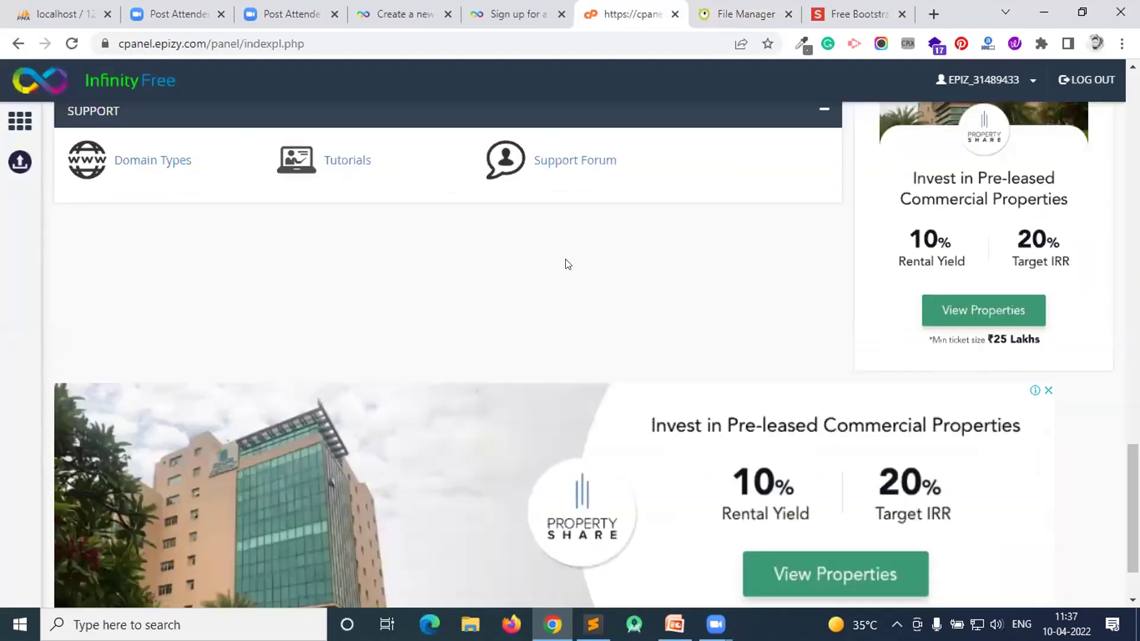
scroll(569, 265, "up", 15)
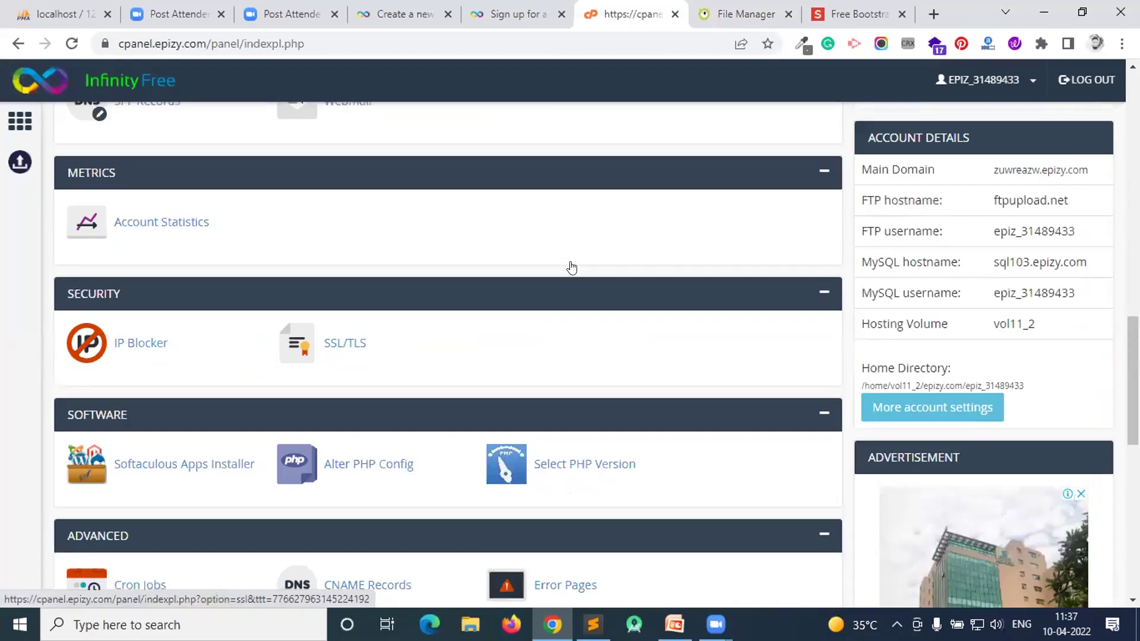
scroll(988, 396, "down", 3)
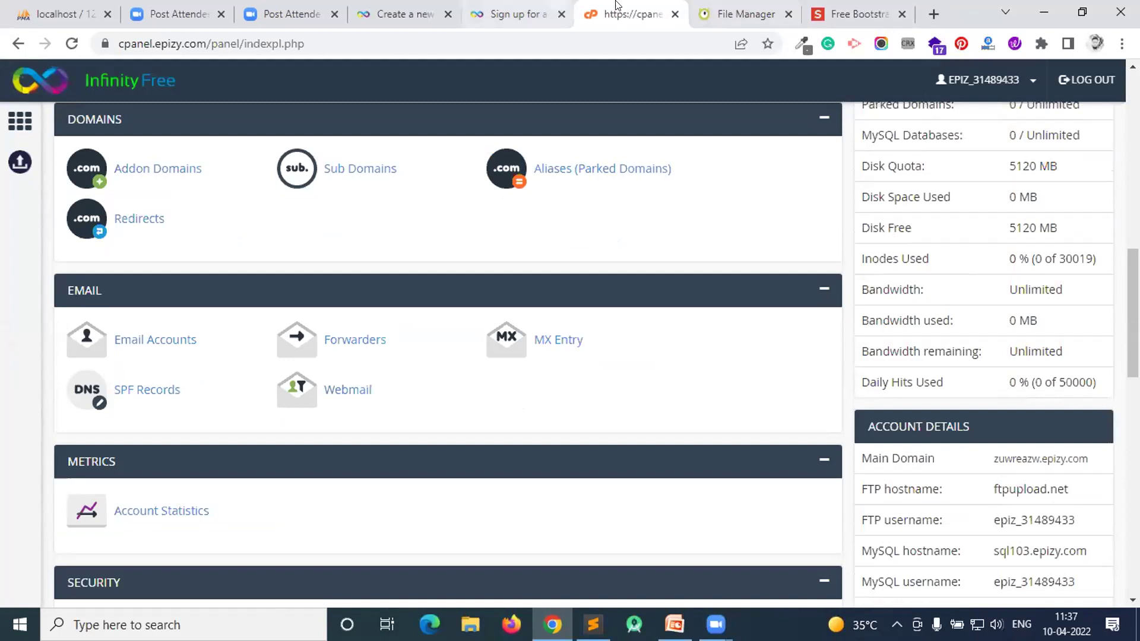
left_click(415, 13)
left_click(509, 7)
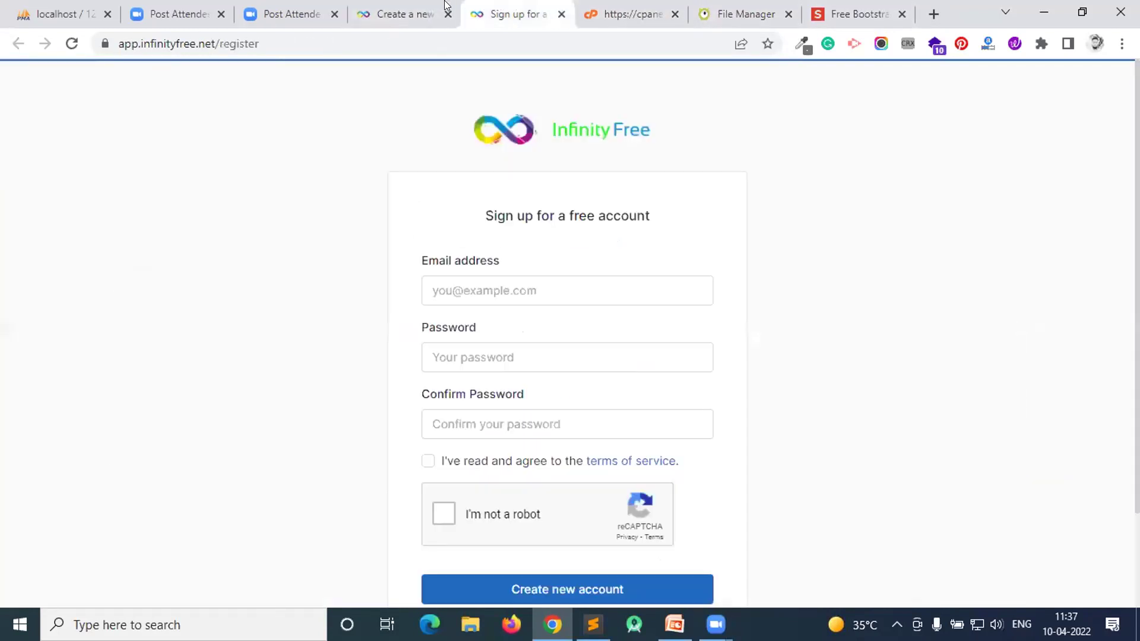
left_click(447, 6)
scroll(920, 131, "up", 1)
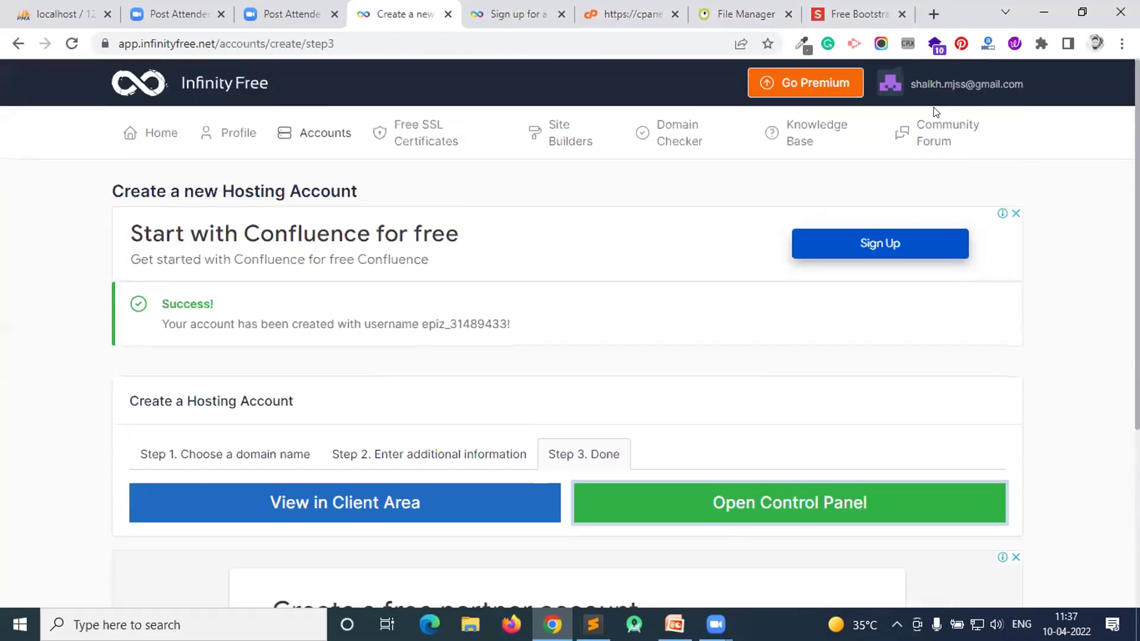
- Test the first account's domain in a new tab (parked page), then select the coexistech domain
left_click(143, 135)
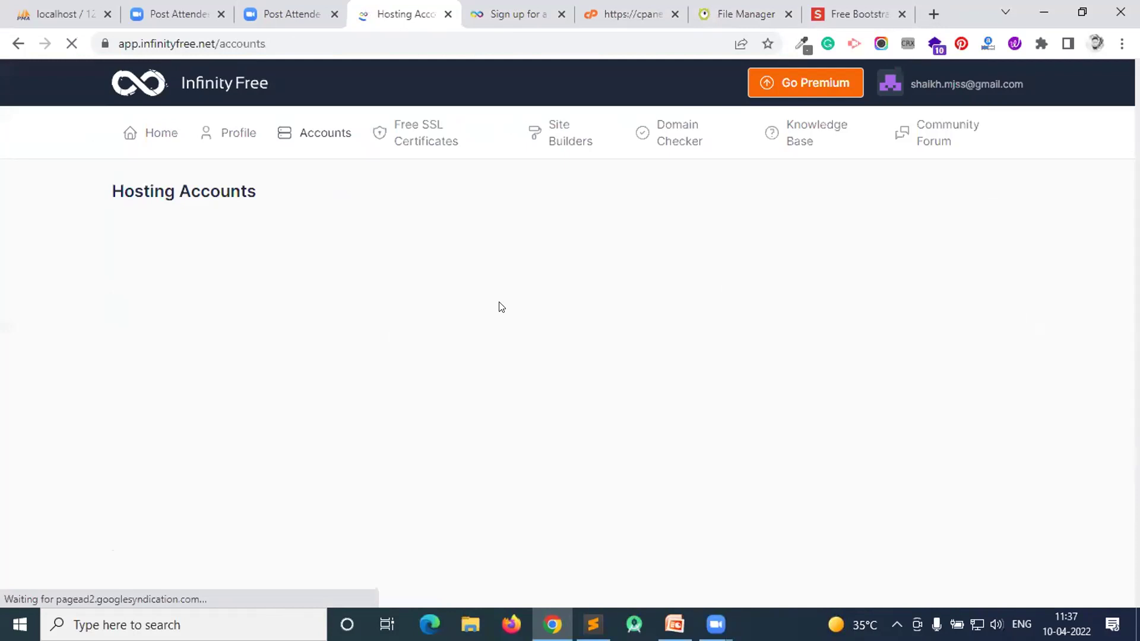
scroll(463, 327, "down", 3)
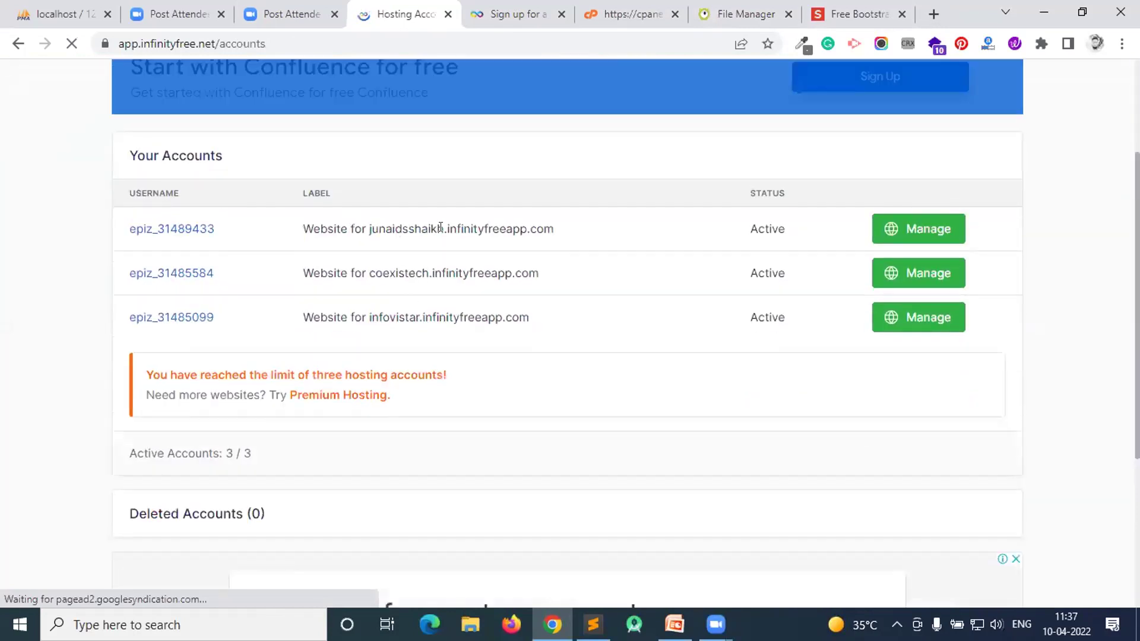
left_click_drag(368, 228, 556, 229)
key("ctrl+c")
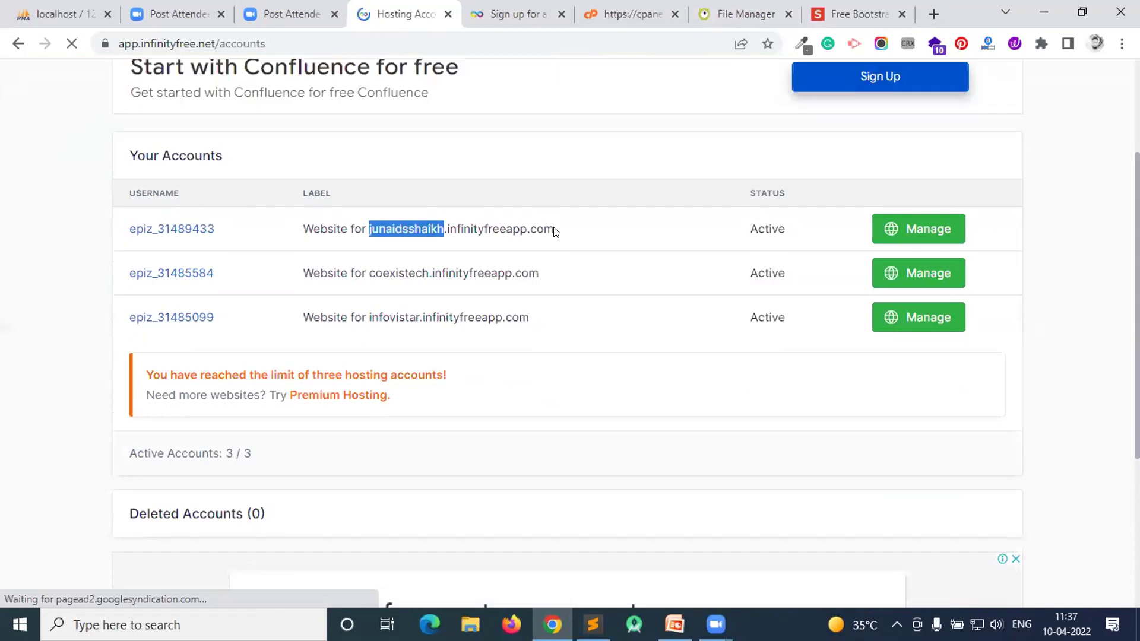
left_click(926, 6)
key("ctrl+v")
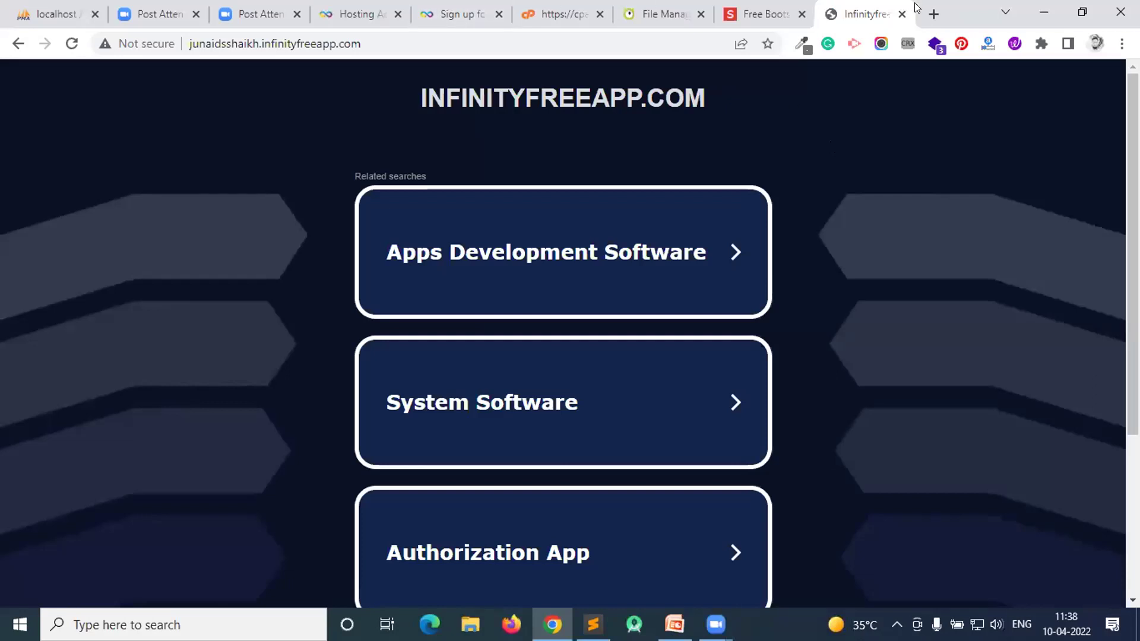
left_click(902, 13)
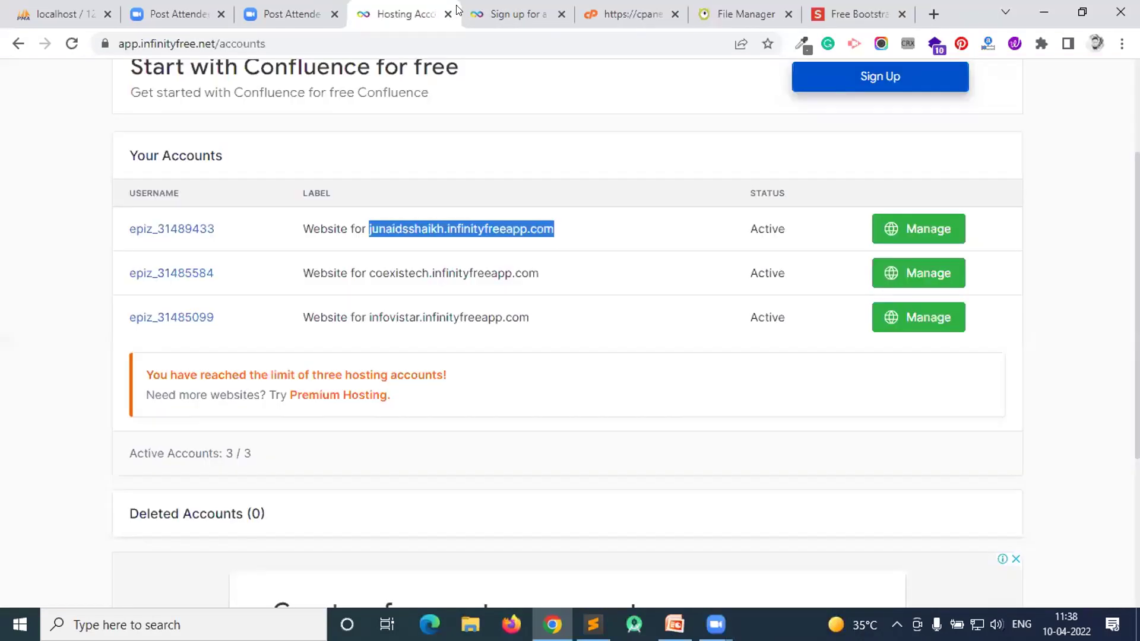
left_click(641, 314)
left_click_drag(368, 223, 575, 221)
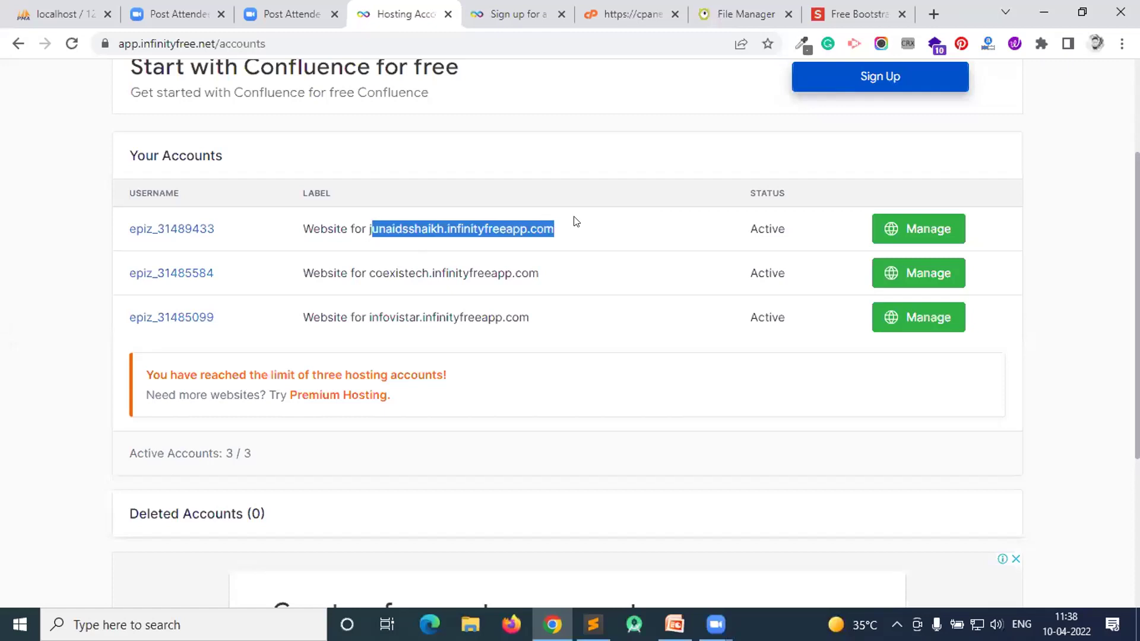
left_click_drag(372, 274, 528, 279)
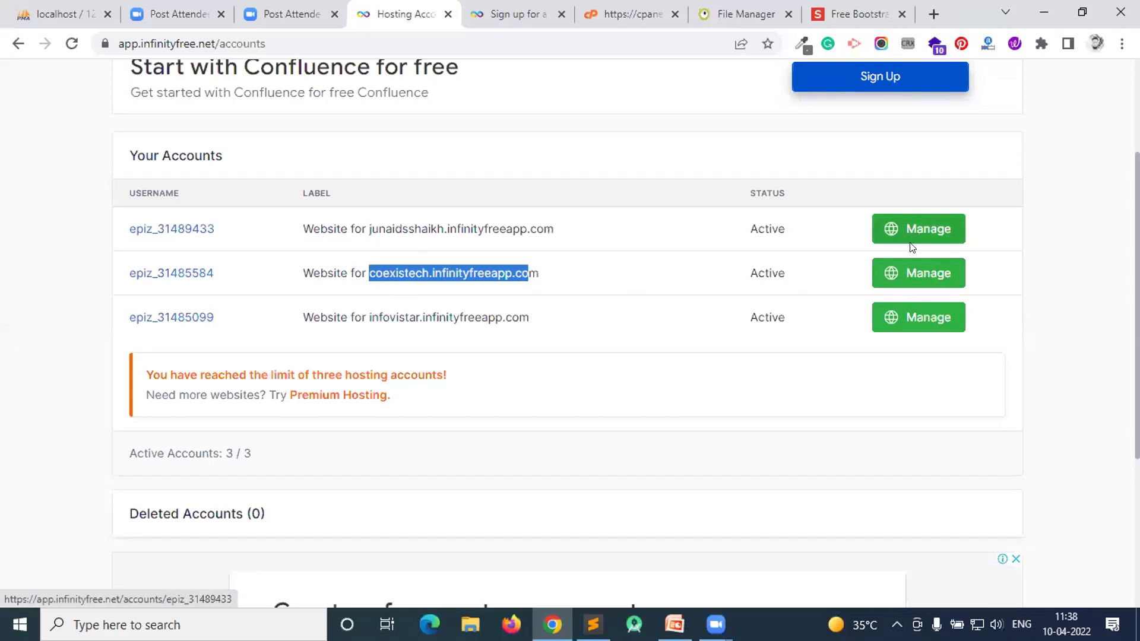
- Open the coexistech account's details page and scroll through its information
left_click(905, 272)
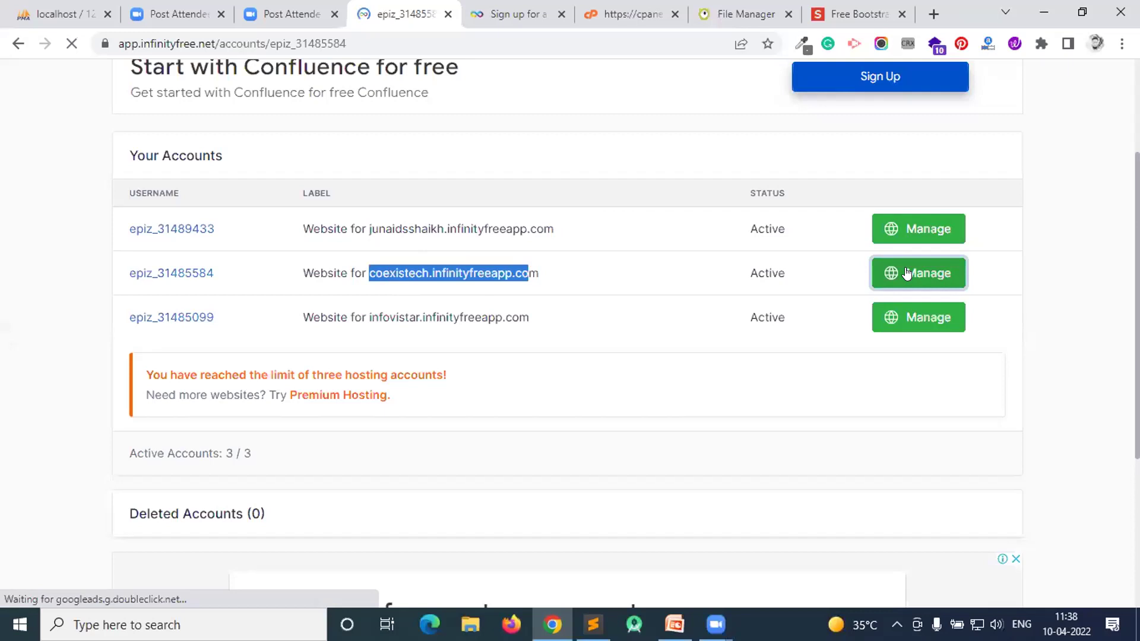
scroll(391, 260, "down", 3)
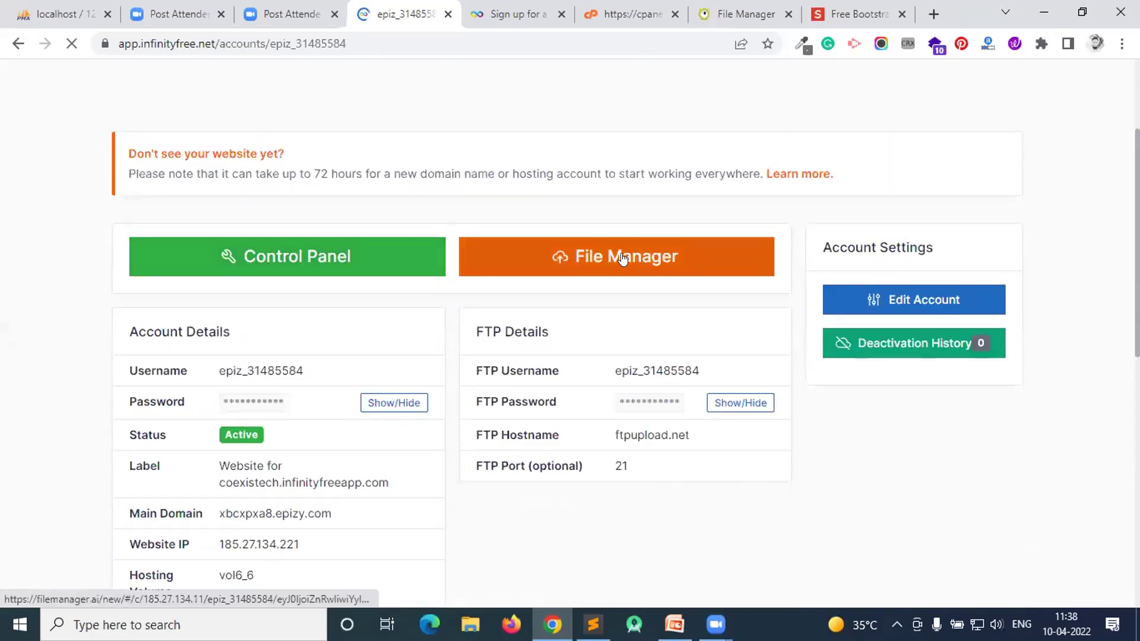
scroll(620, 261, "down", 3)
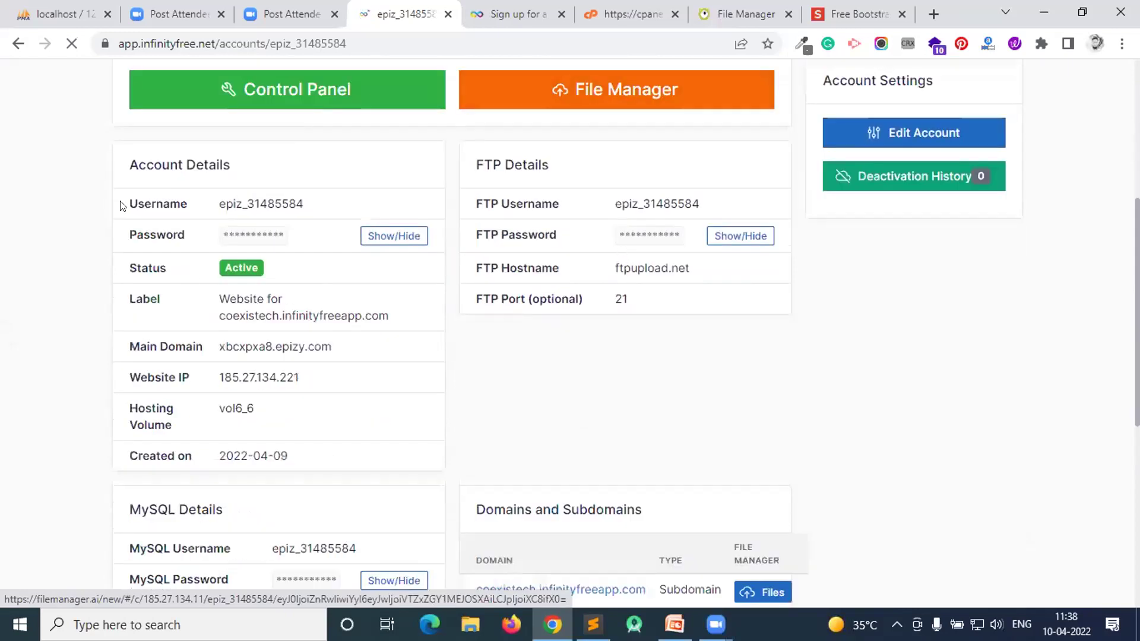
left_click_drag(126, 169, 471, 183)
scroll(474, 184, "down", 1)
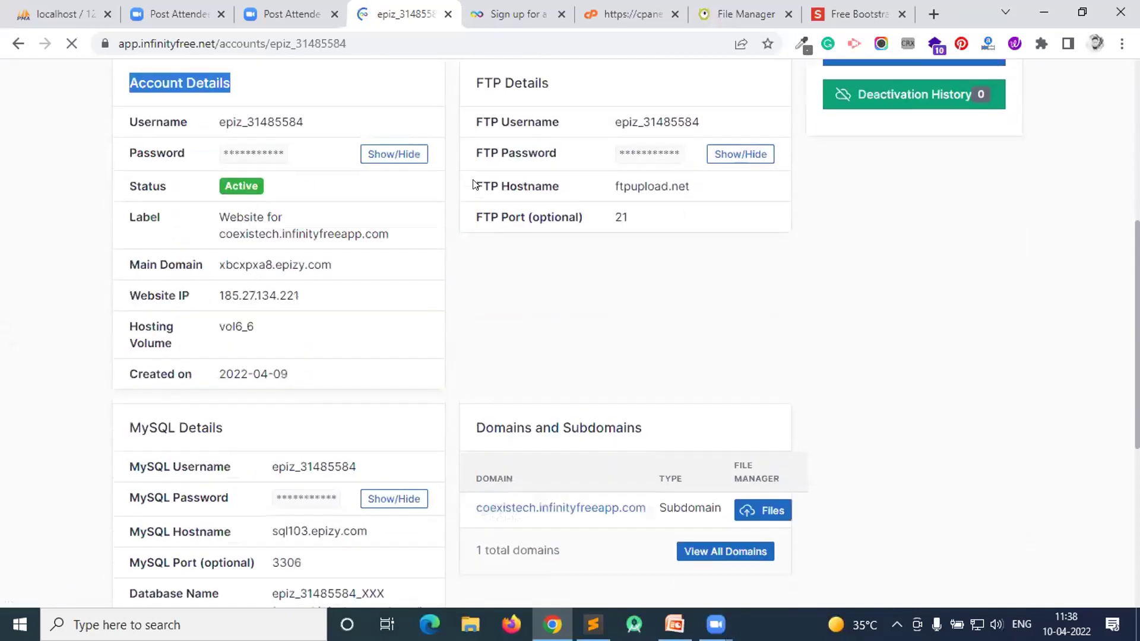
scroll(474, 184, "up", 1)
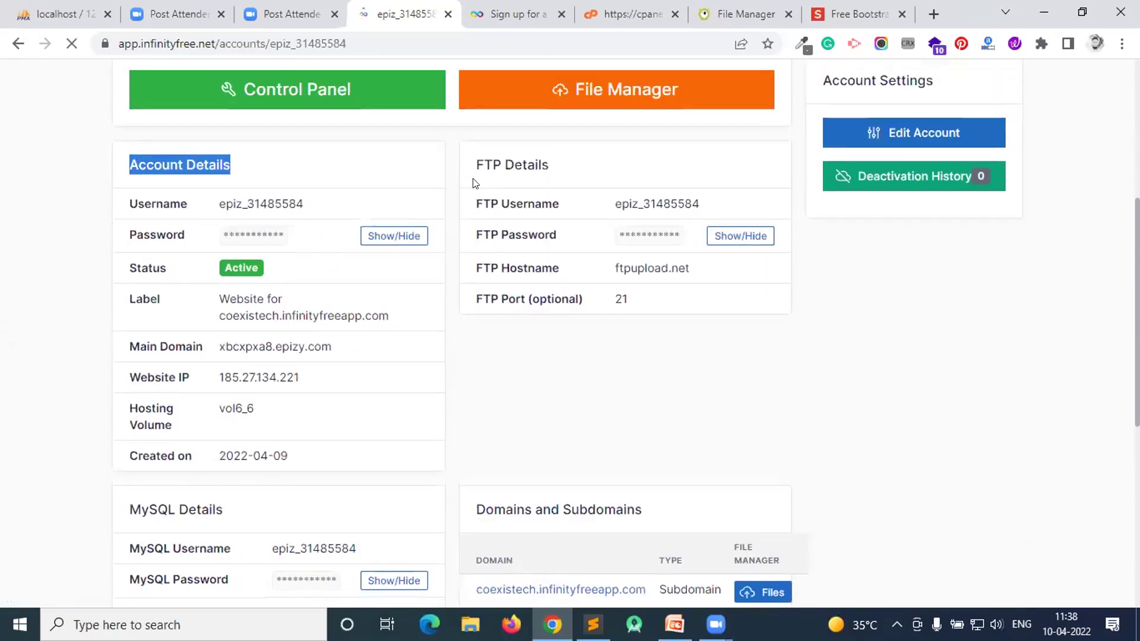
scroll(492, 205, "down", 1)
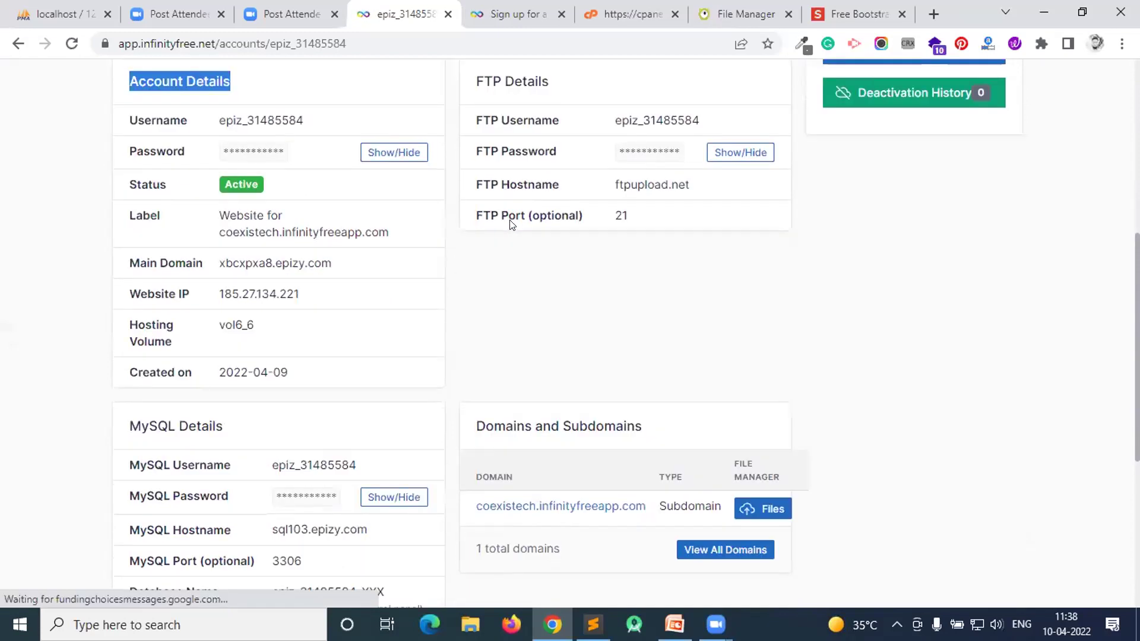
scroll(505, 221, "down", 1)
scroll(403, 326, "up", 1)
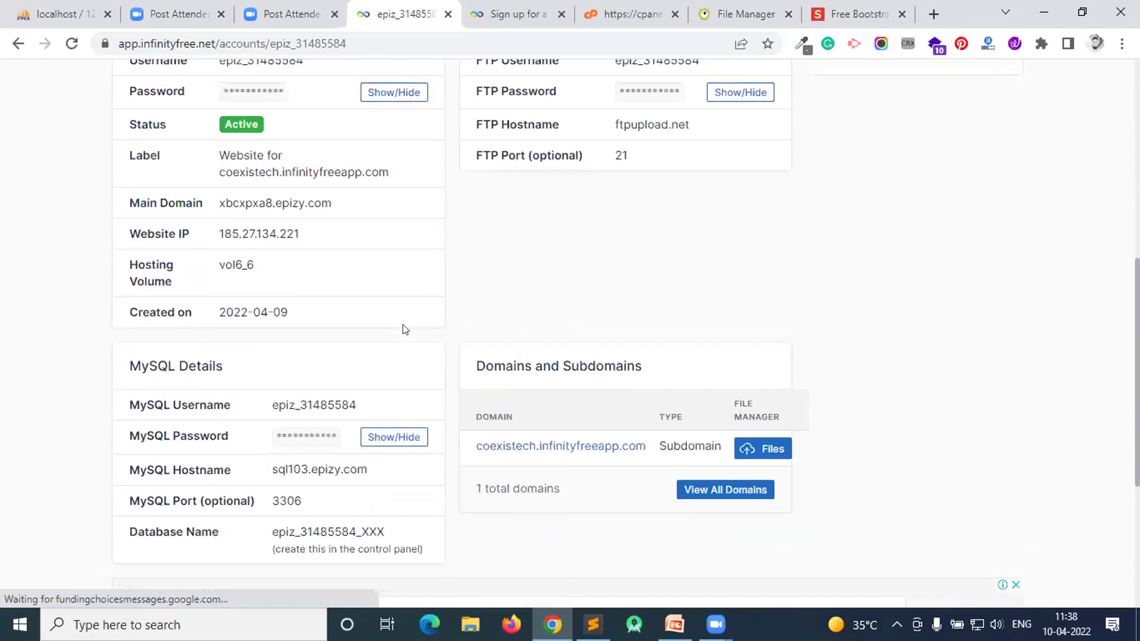
scroll(498, 285, "up", 1)
scroll(489, 303, "down", 1)
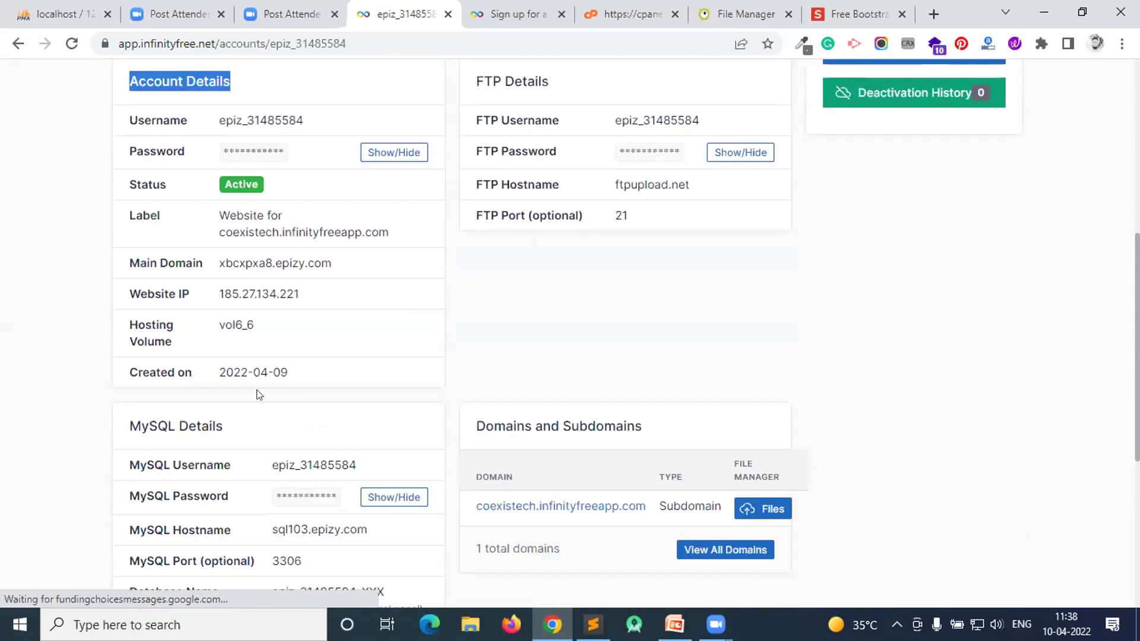
scroll(192, 330, "down", 1)
- Reveal the MySQL password and highlight the MySQL username, password and hostname
left_click_drag(126, 343, 212, 343)
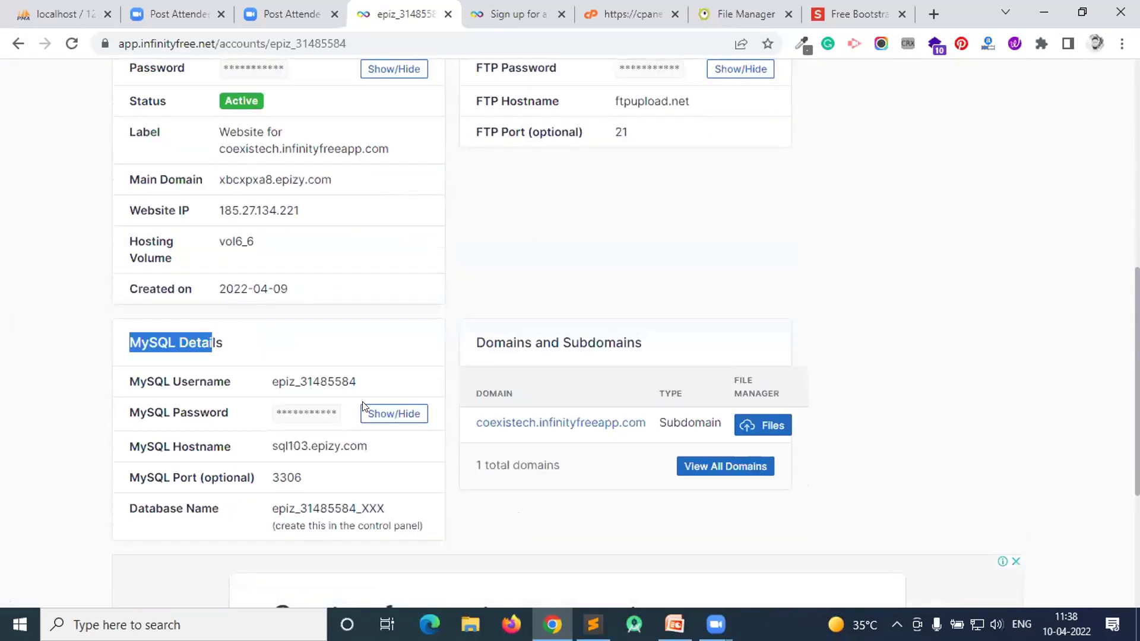
left_click(378, 414)
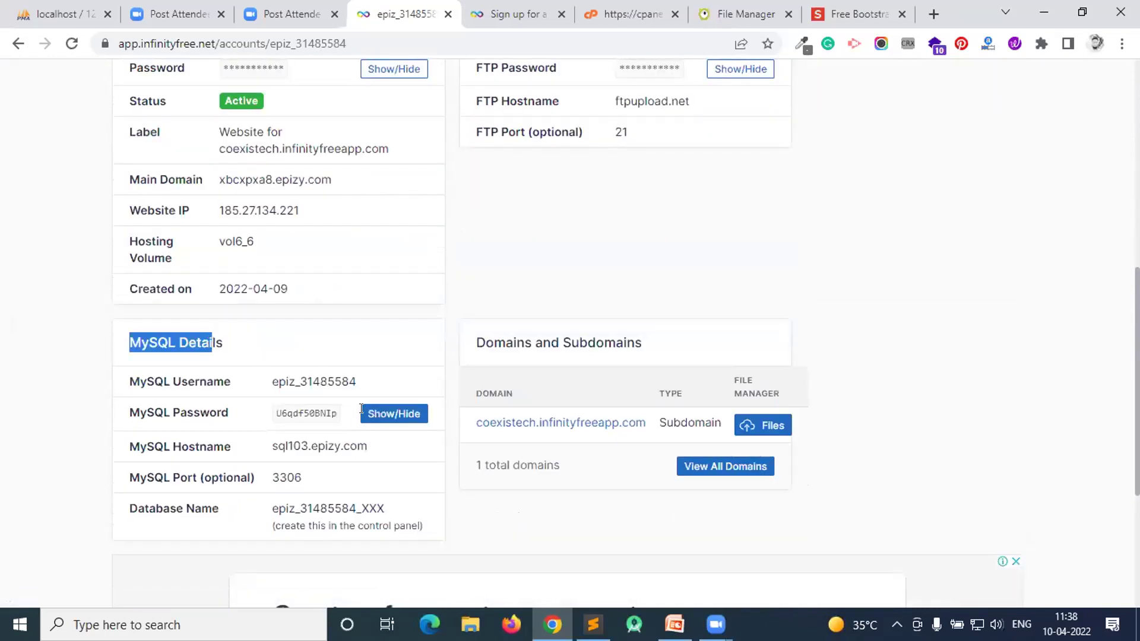
left_click_drag(176, 381, 396, 451)
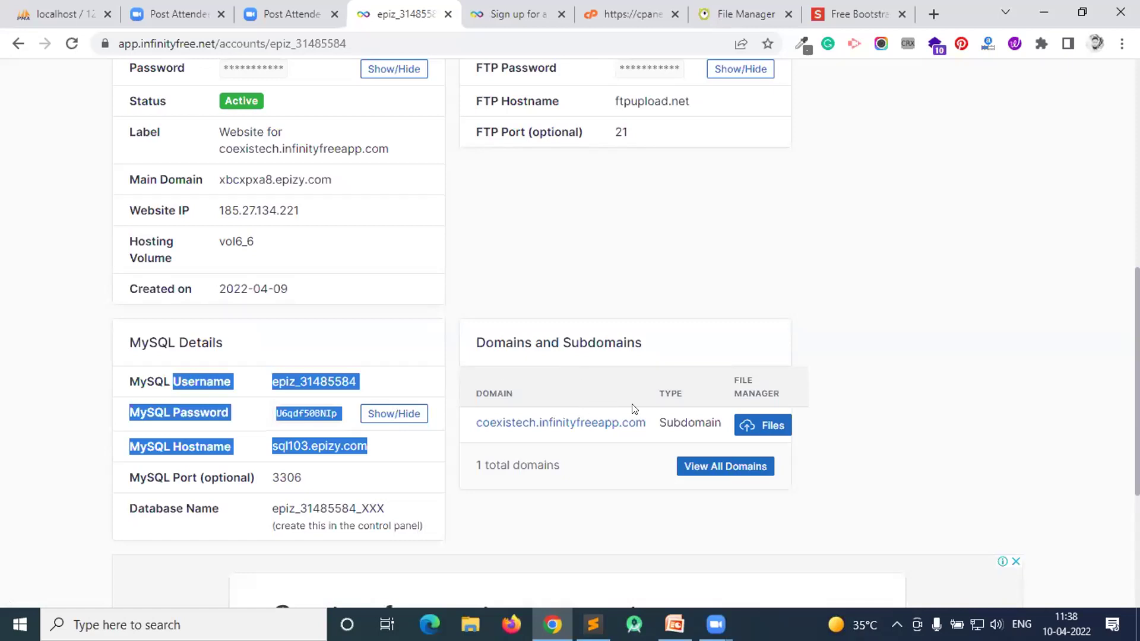
- Open the coexistech site in a background tab, check it, then minimize the browser
middle_click(592, 433)
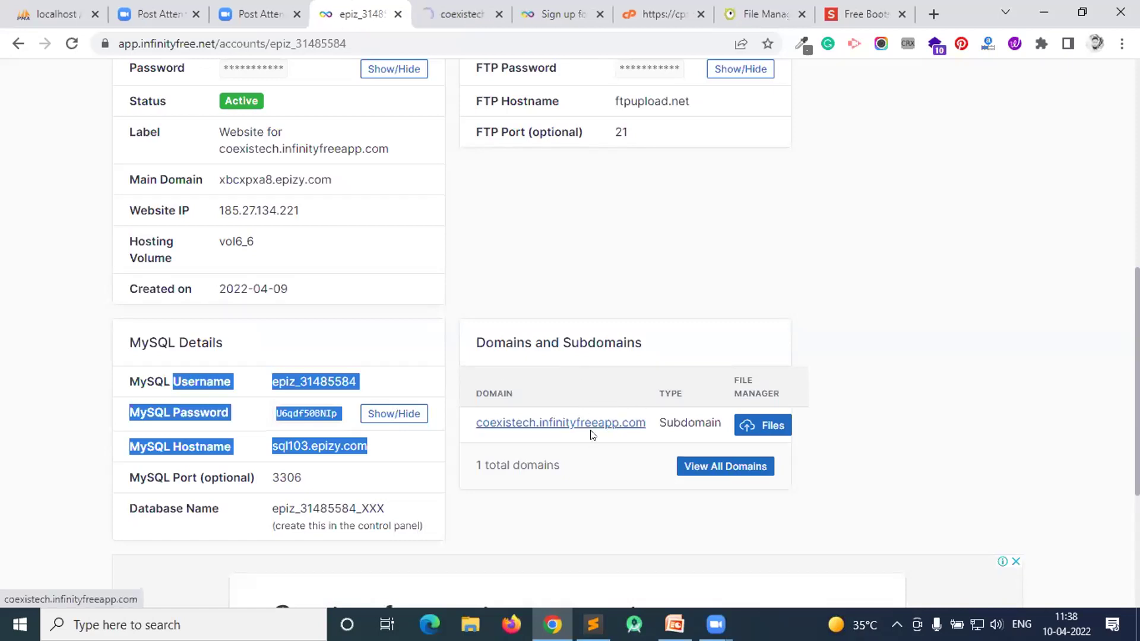
left_click(448, 12)
left_click(369, 6)
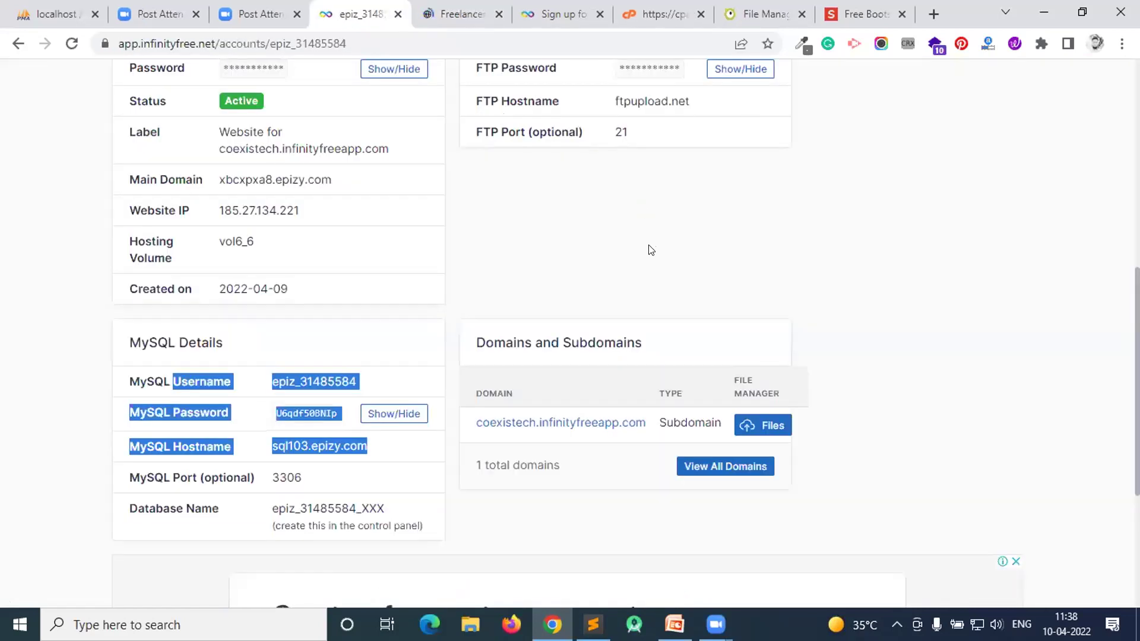
scroll(649, 249, "up", 1)
scroll(648, 258, "up", 1)
left_click_drag(473, 165, 592, 166)
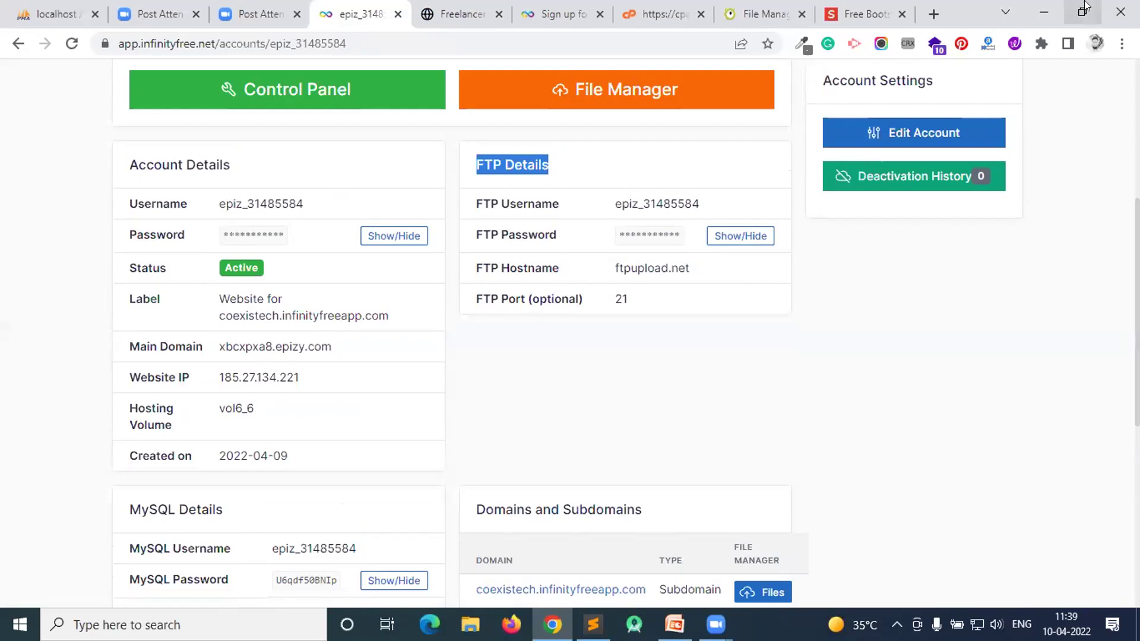
left_click(1045, 6)
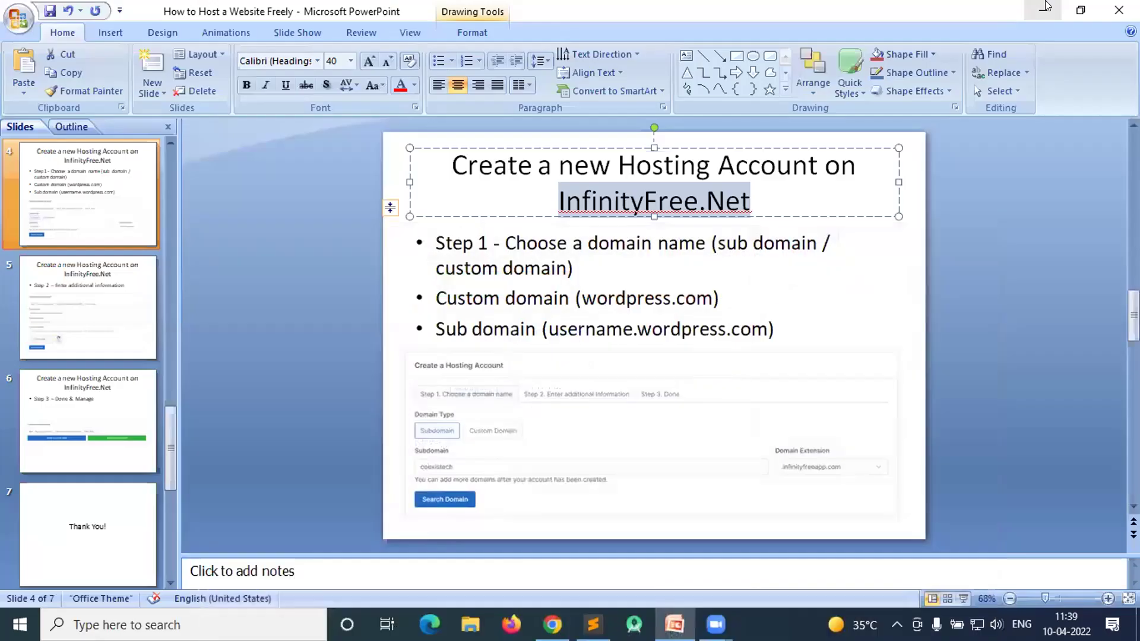
- Minimize PowerPoint and Sublime Text, restore Chrome, and open the File Manager link in a new tab
left_click(1046, 6)
left_click(1046, 6)
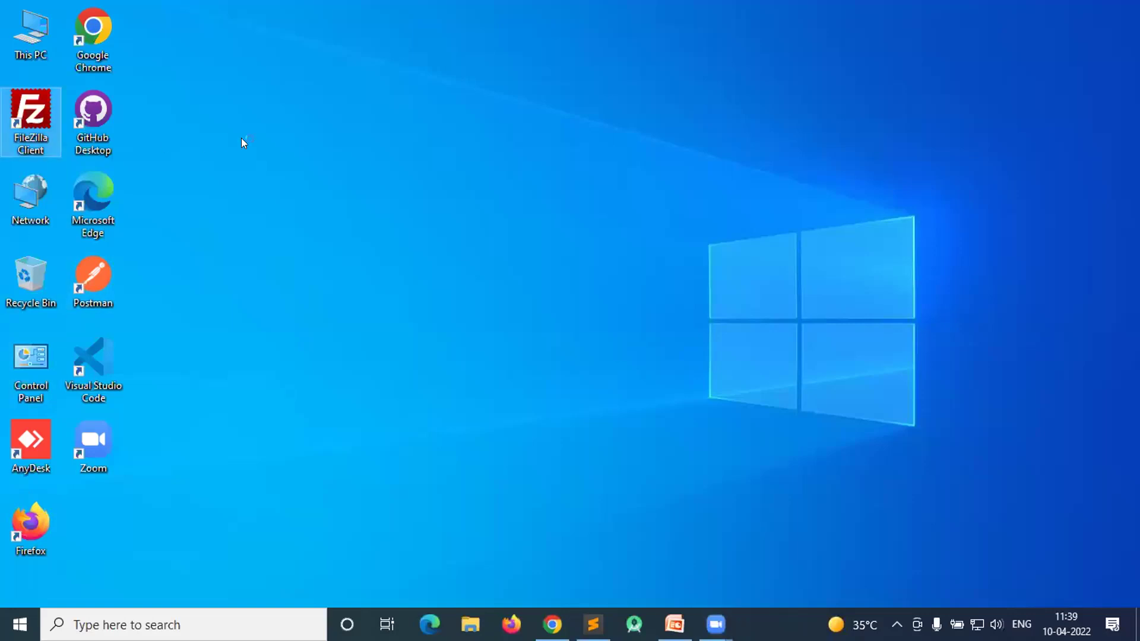
left_click(551, 624)
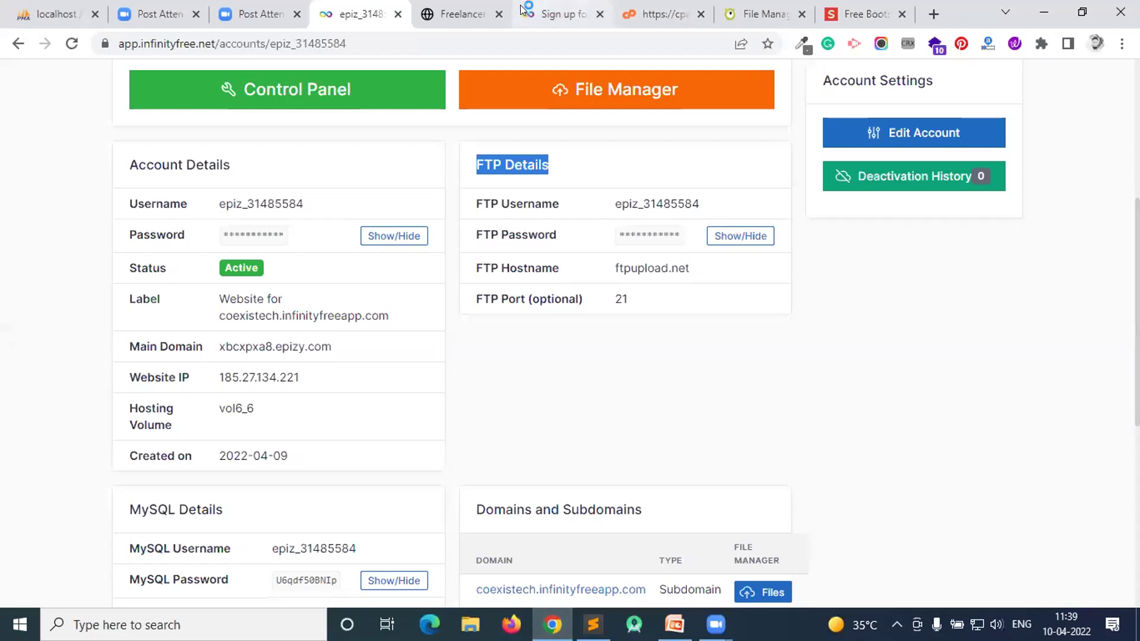
scroll(594, 208, "up", 3)
right_click(558, 255)
left_click(636, 265)
- Open coexistech's htdocs folder in the new file manager tab, then bring FileZilla forward
left_click(509, 7)
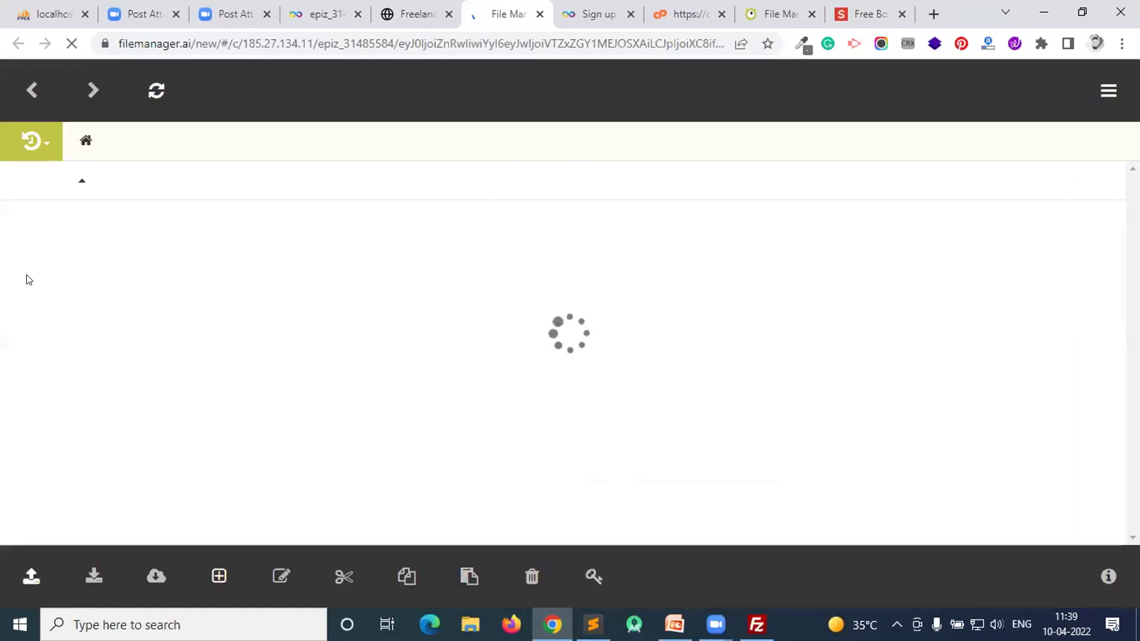
left_click(31, 221)
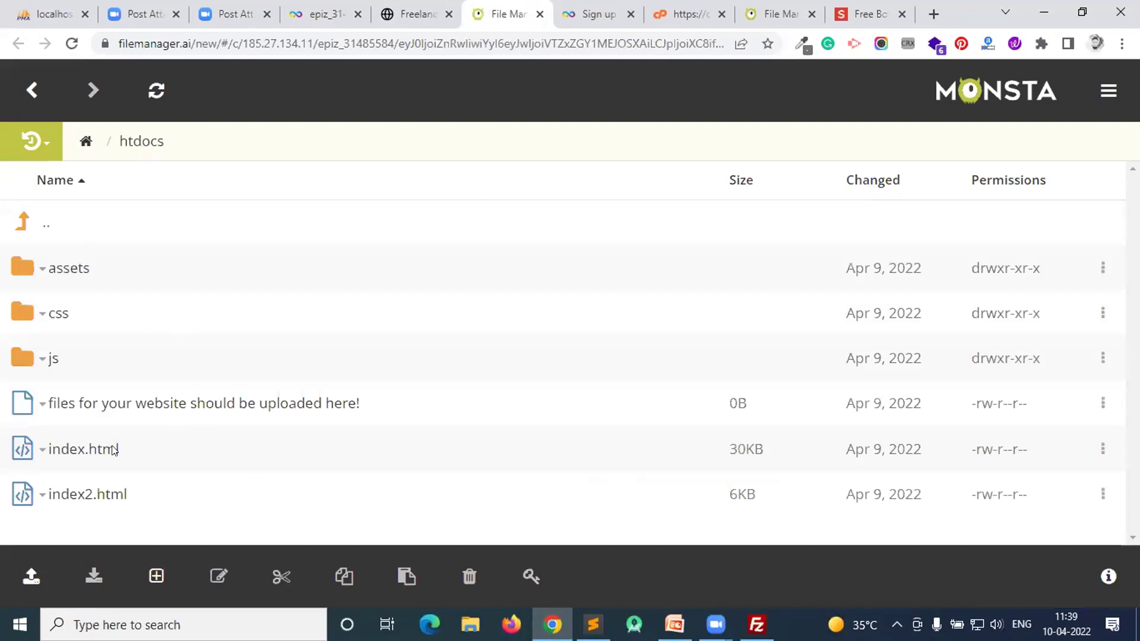
left_click(756, 625)
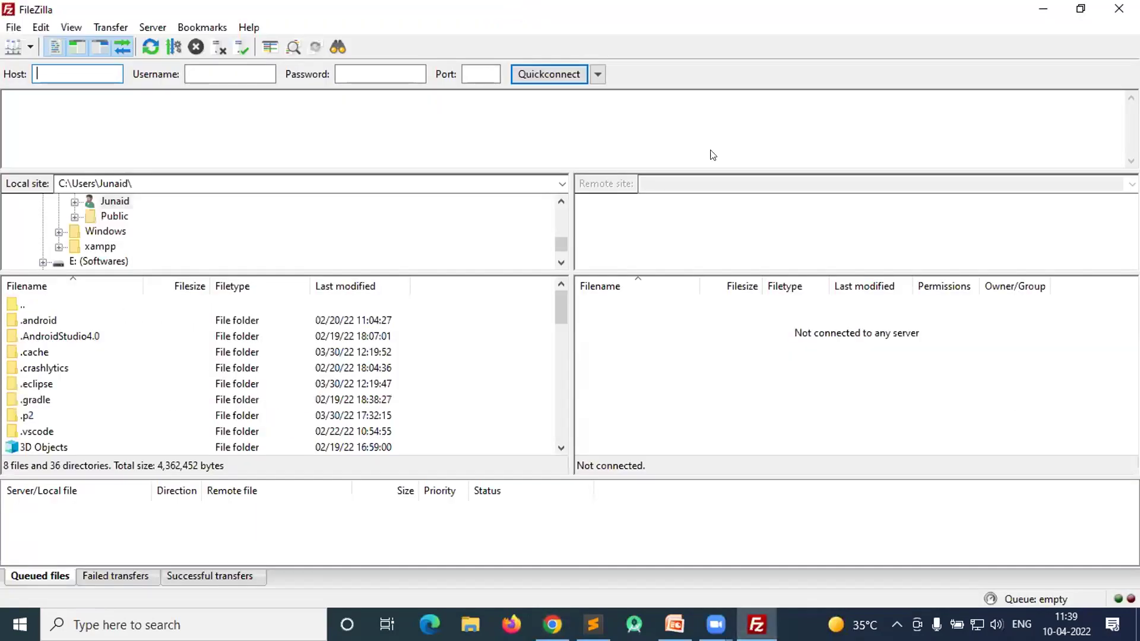
- Copy the FTP hostname ftpupload.net from InfinityFree into FileZilla's Host field
left_click(597, 74)
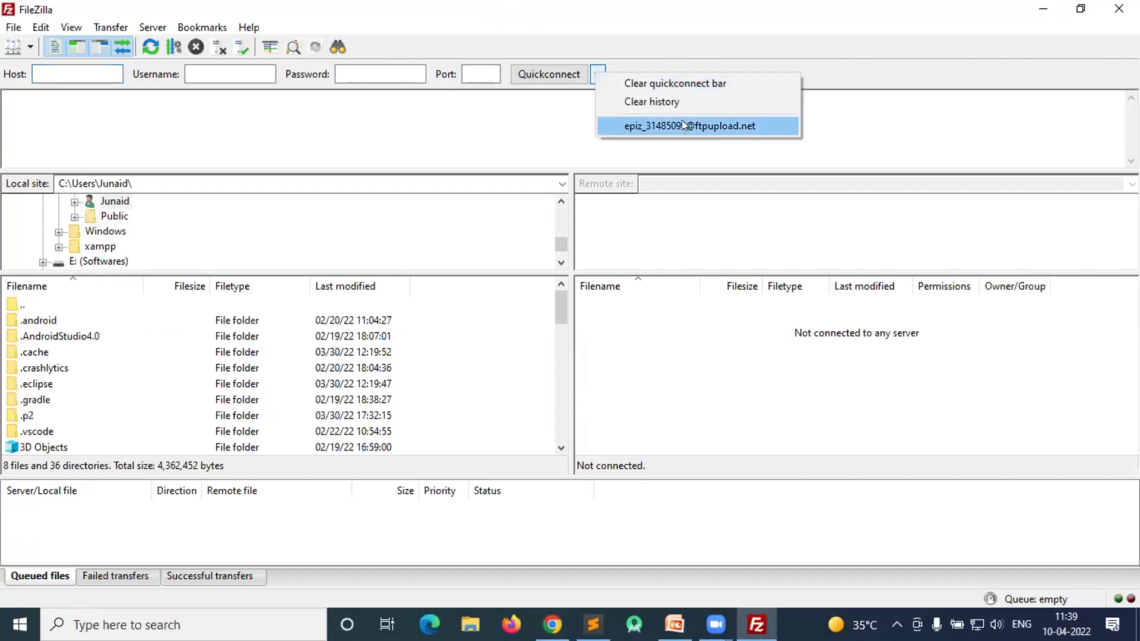
left_click(552, 624)
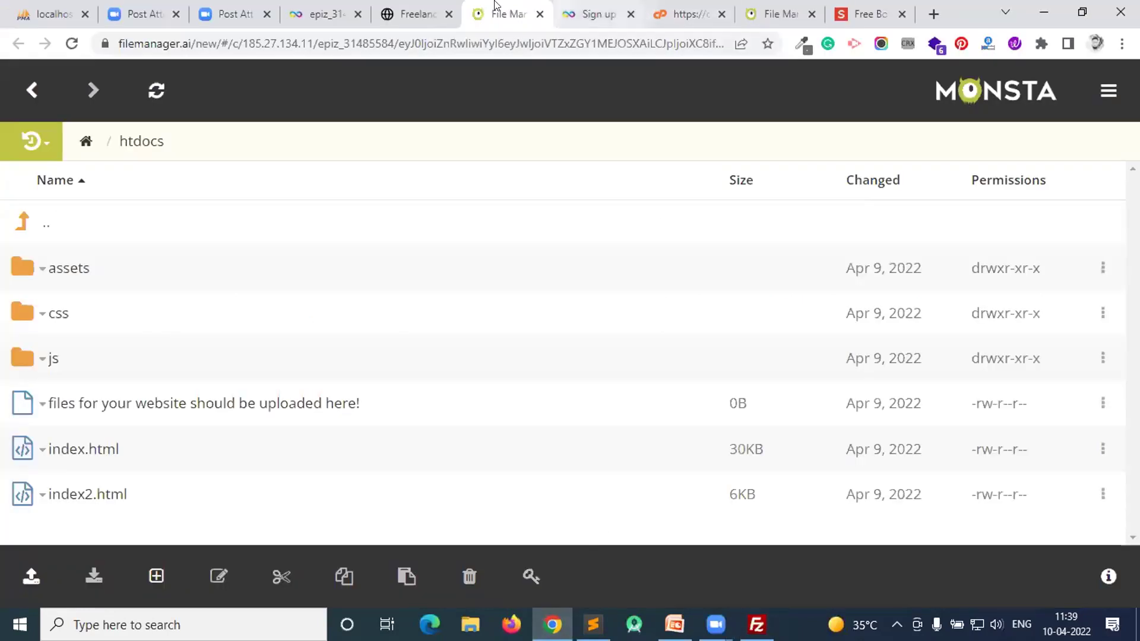
left_click(418, 5)
left_click(510, 13)
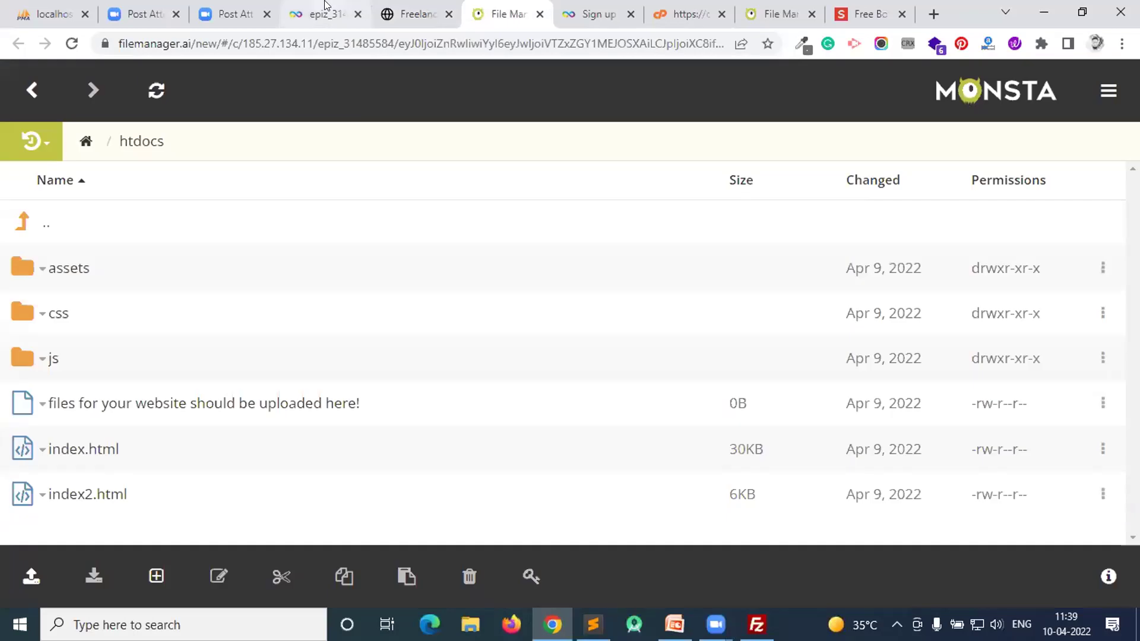
left_click(323, 13)
scroll(657, 245, "down", 3)
left_click_drag(700, 204, 610, 197)
key("ctrl+c")
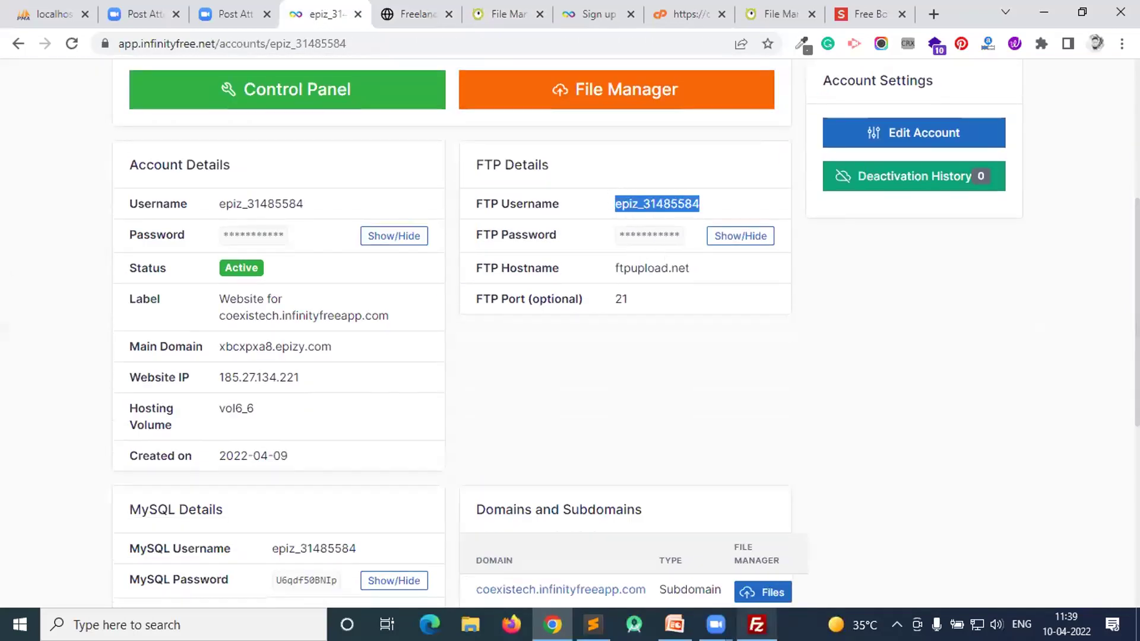
key("alt+Tab")
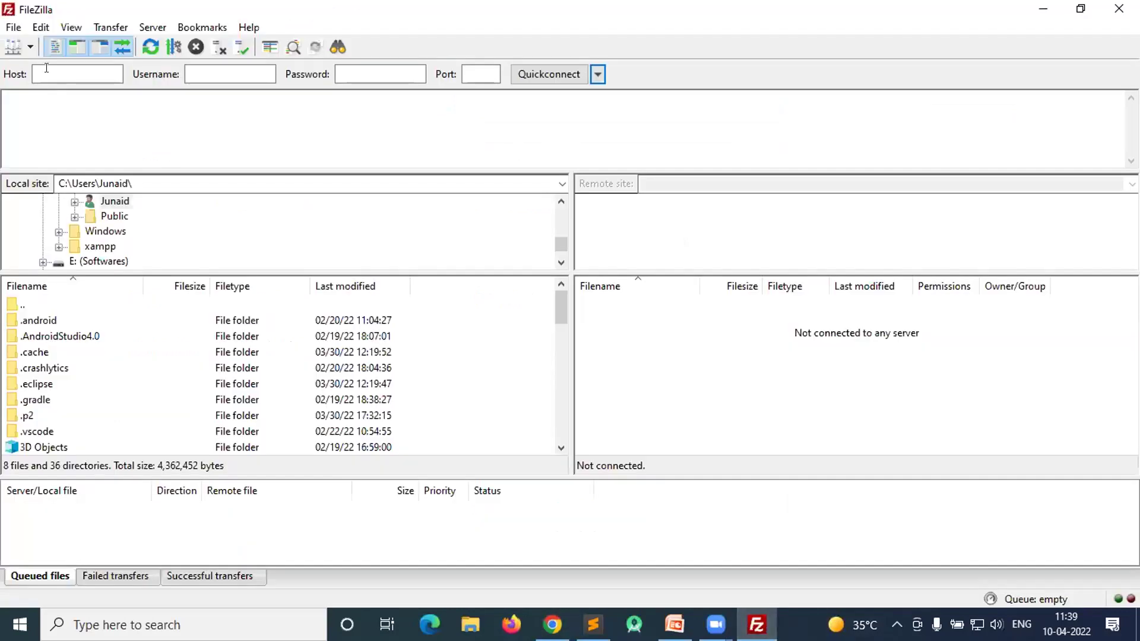
key("ctrl+v")
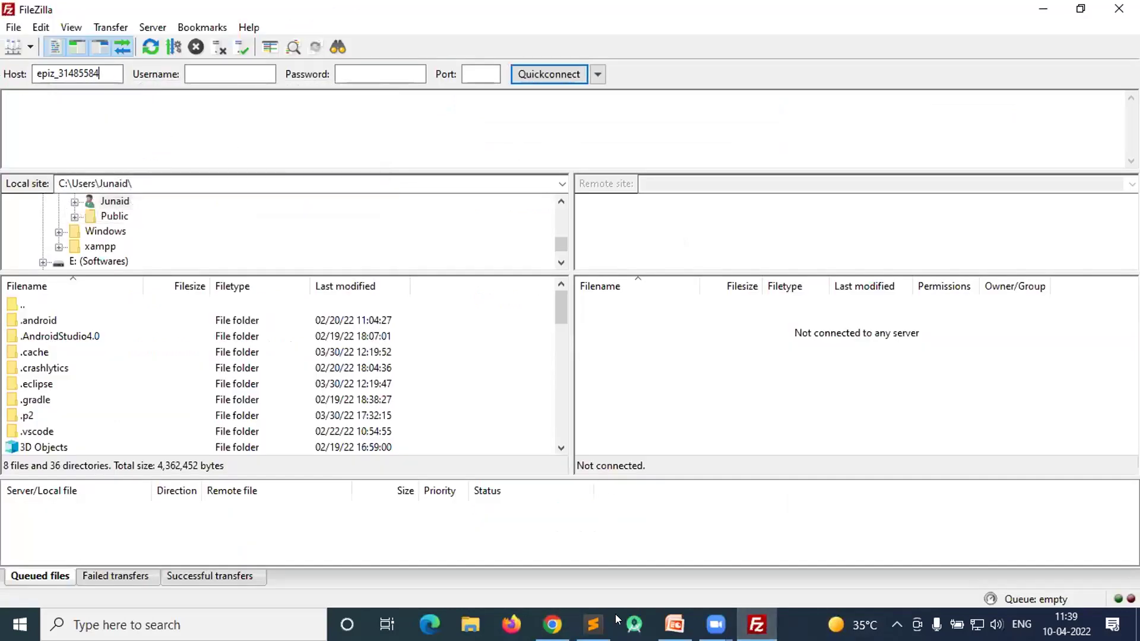
left_click(552, 624)
left_click_drag(694, 270, 617, 274)
key("ctrl+c")
left_click(756, 625)
key("ctrl+a")
key("ctrl+v")
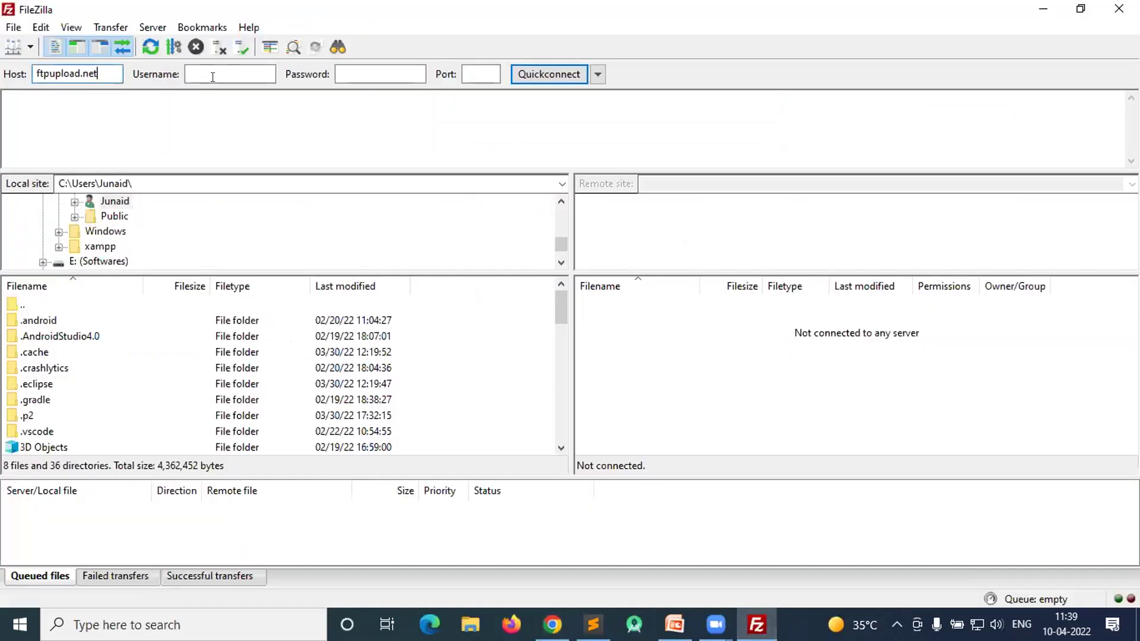
- Copy the FTP username into FileZilla's Username field
left_click(552, 624)
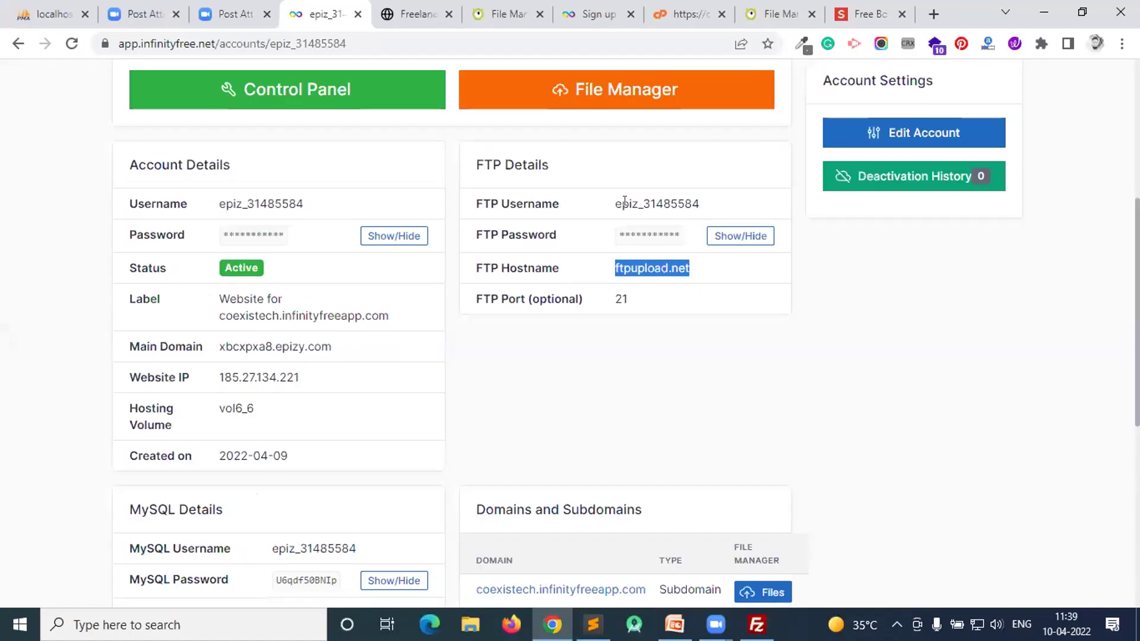
double_click(620, 204)
key("ctrl+c")
key("alt+Tab")
left_click(202, 76)
key("ctrl+v")
- Reveal and copy the FTP password into FileZilla's Password field, then Quickconnect
left_click(552, 624)
left_click(718, 237)
double_click(649, 235)
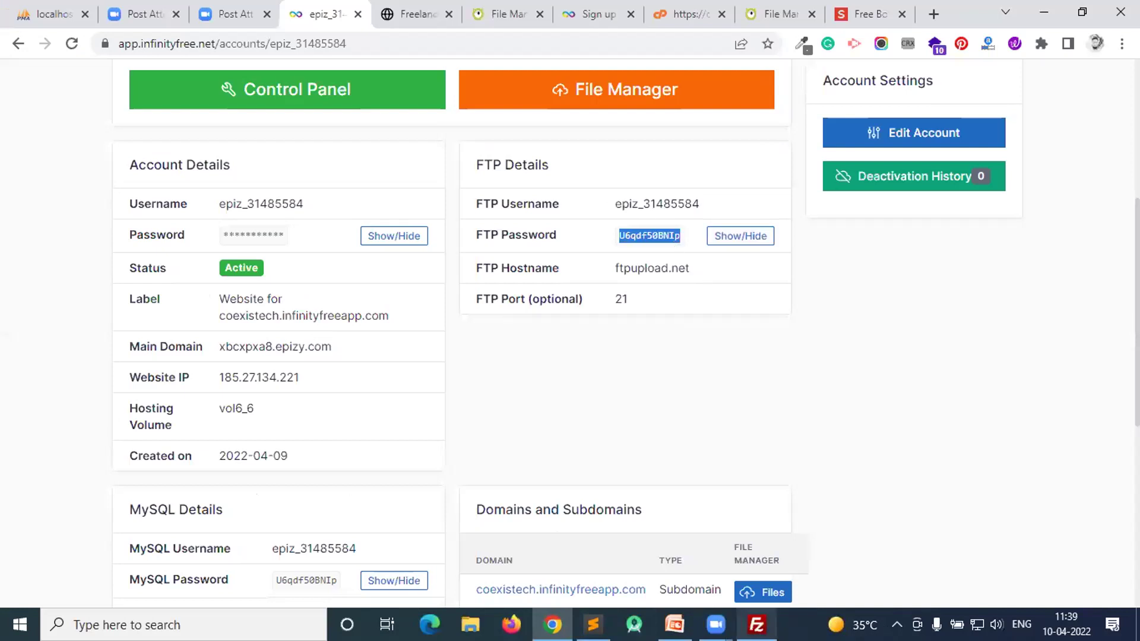
left_click(755, 624)
left_click(383, 74)
key("ctrl+v")
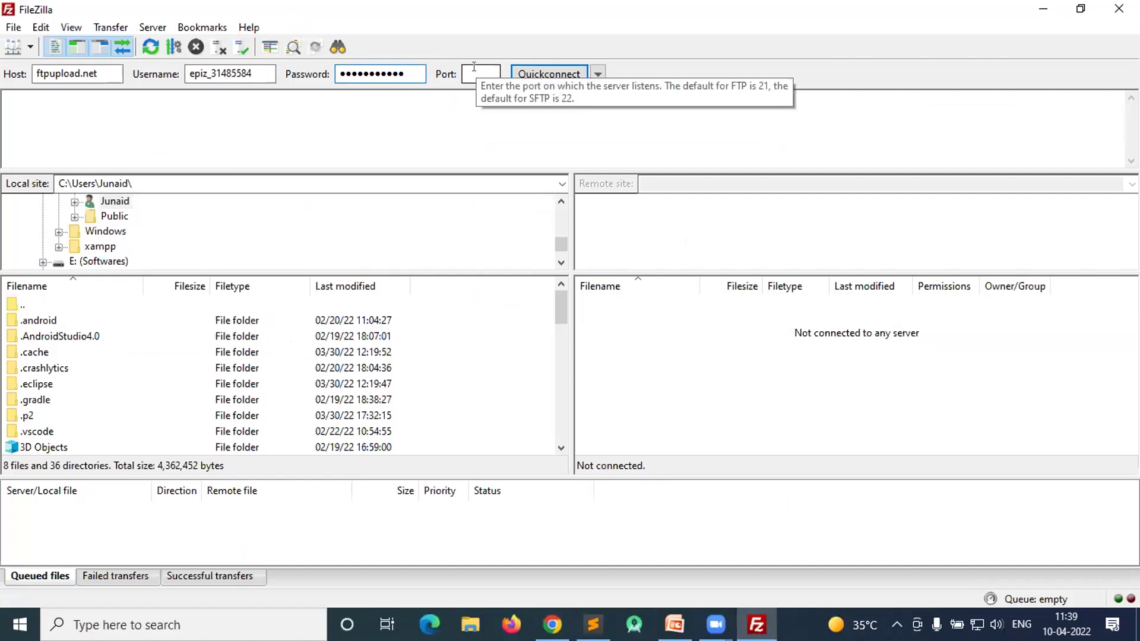
left_click(561, 75)
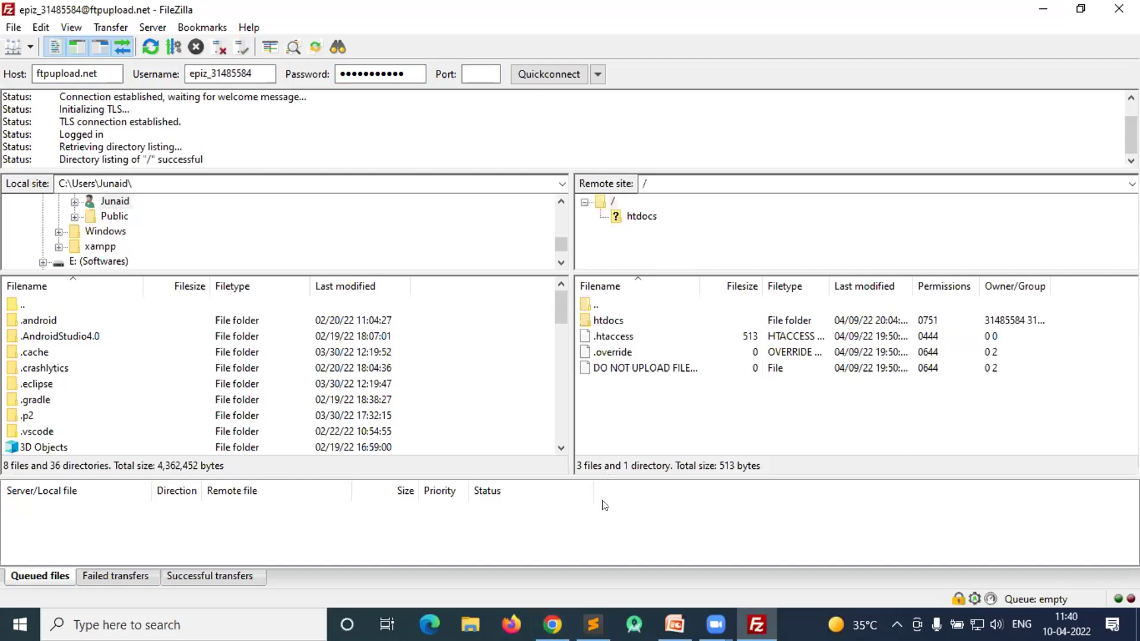
- Open the remote htdocs folder in FileZilla and compare it with htdocs in the Monsta file manager
left_click(555, 622)
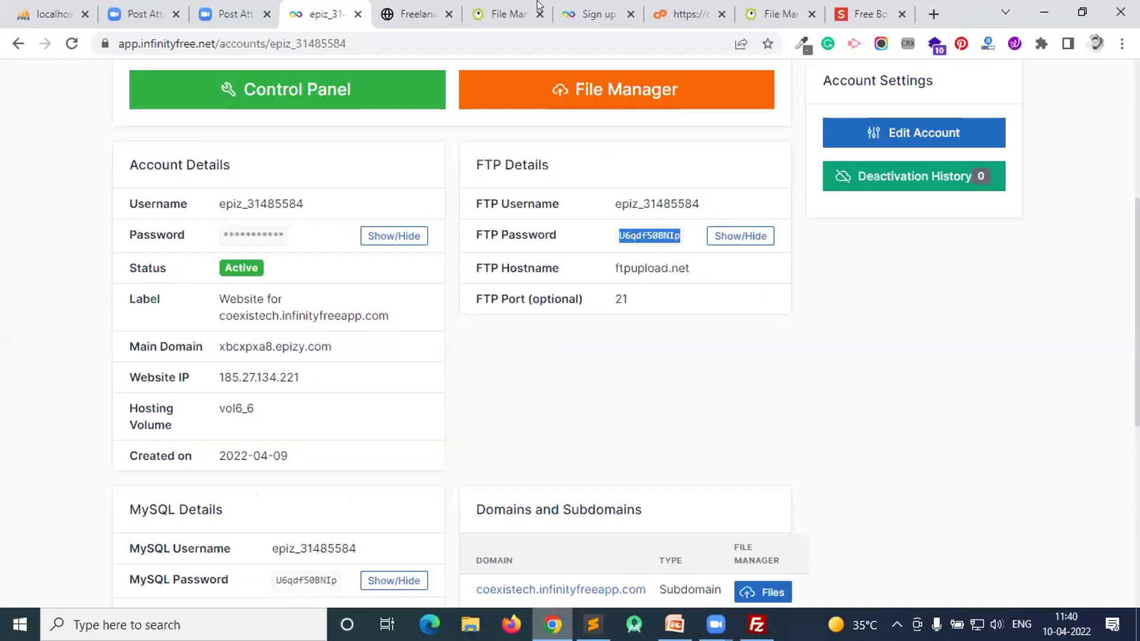
left_click(523, 13)
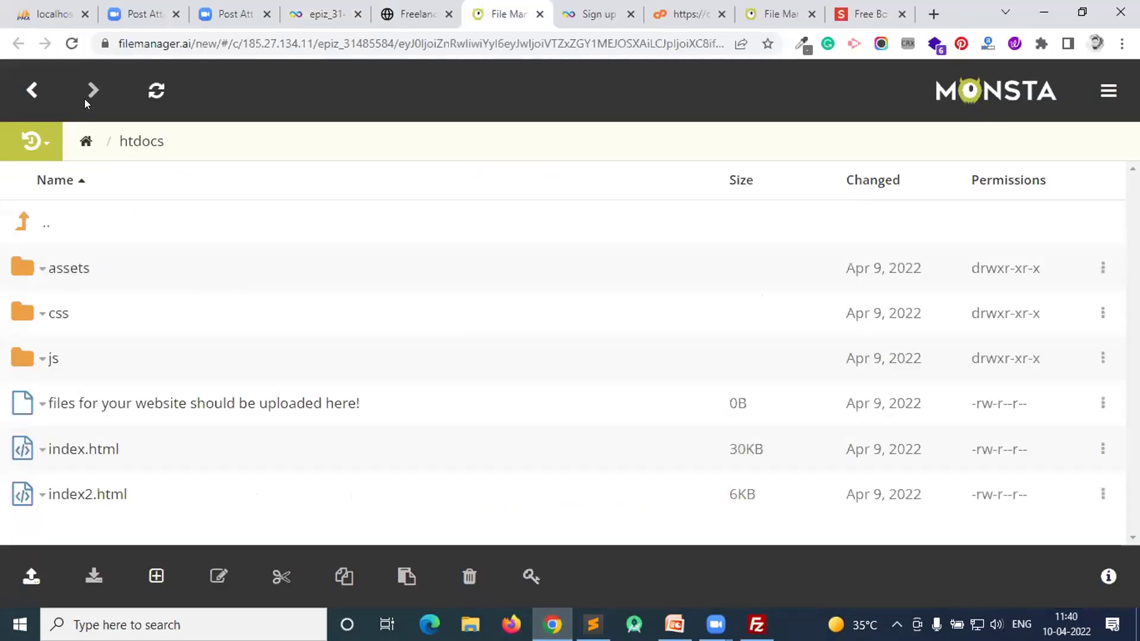
left_click(41, 138)
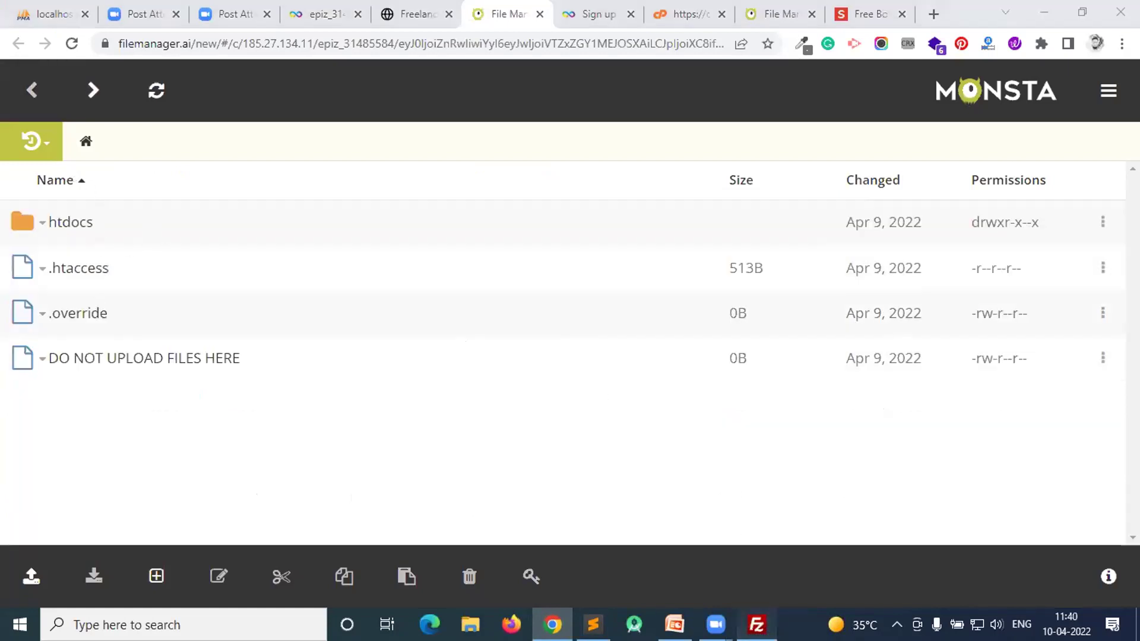
left_click(756, 624)
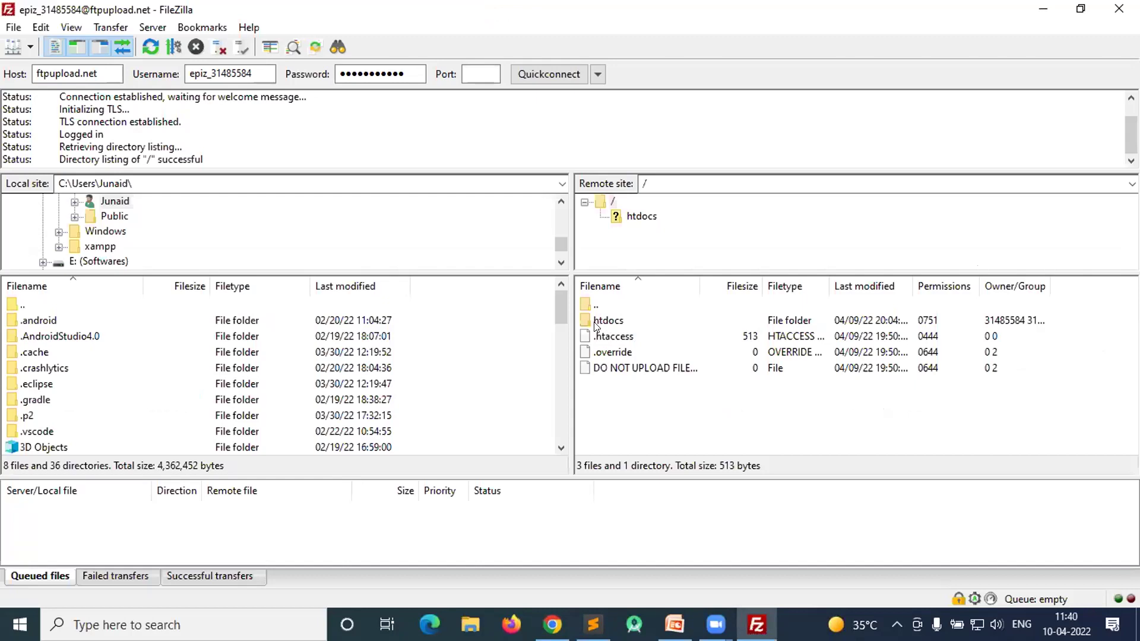
double_click(595, 325)
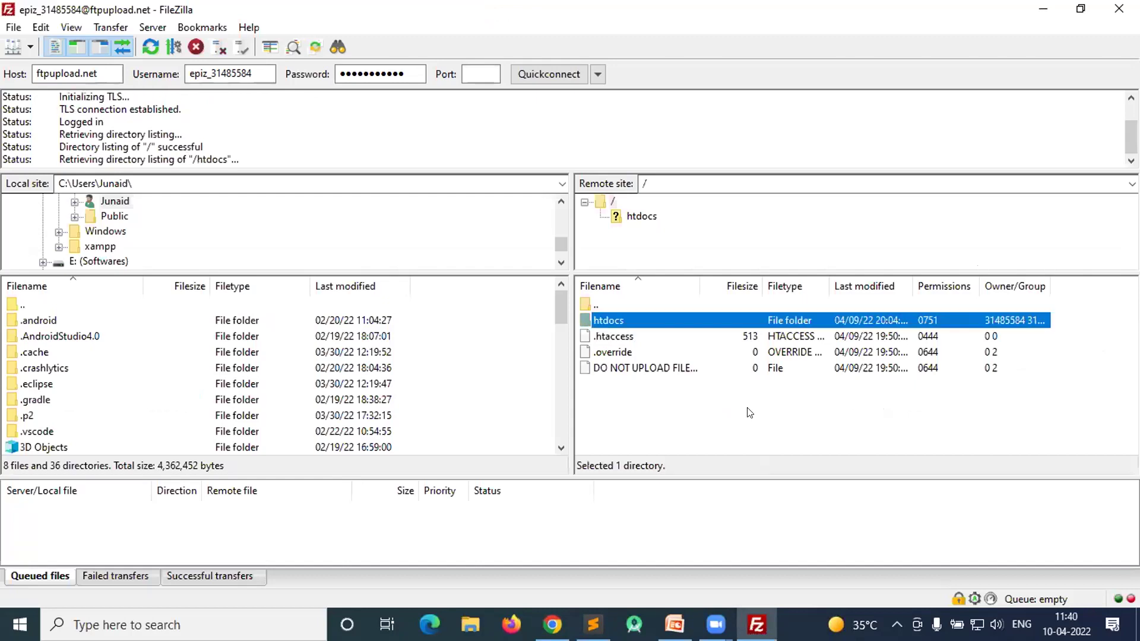
left_click(552, 624)
left_click(51, 232)
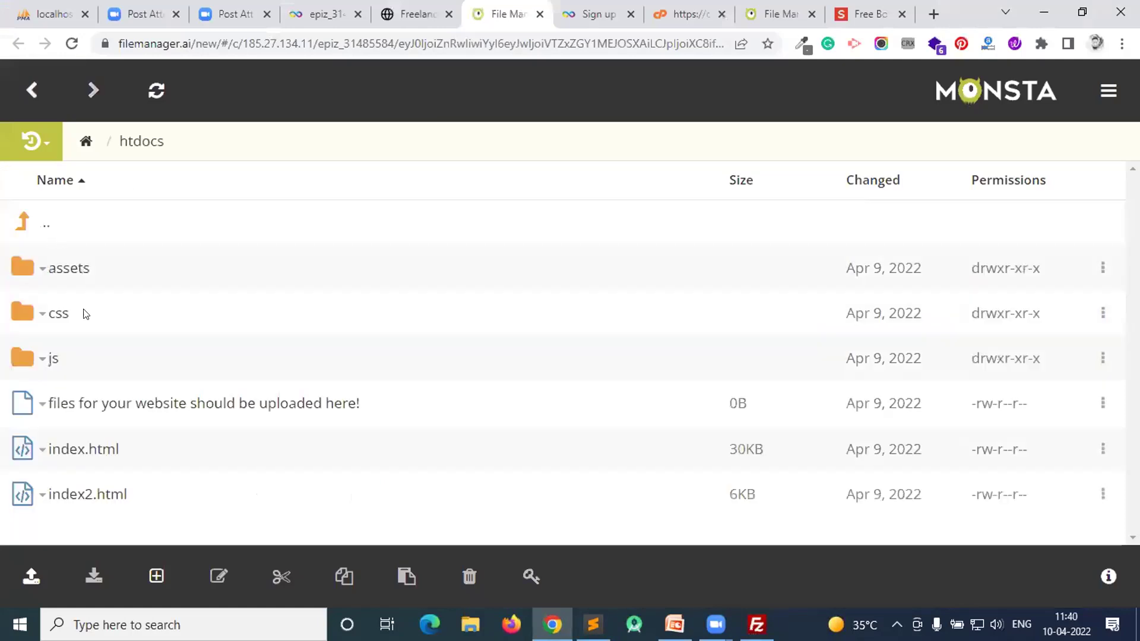
left_click(756, 624)
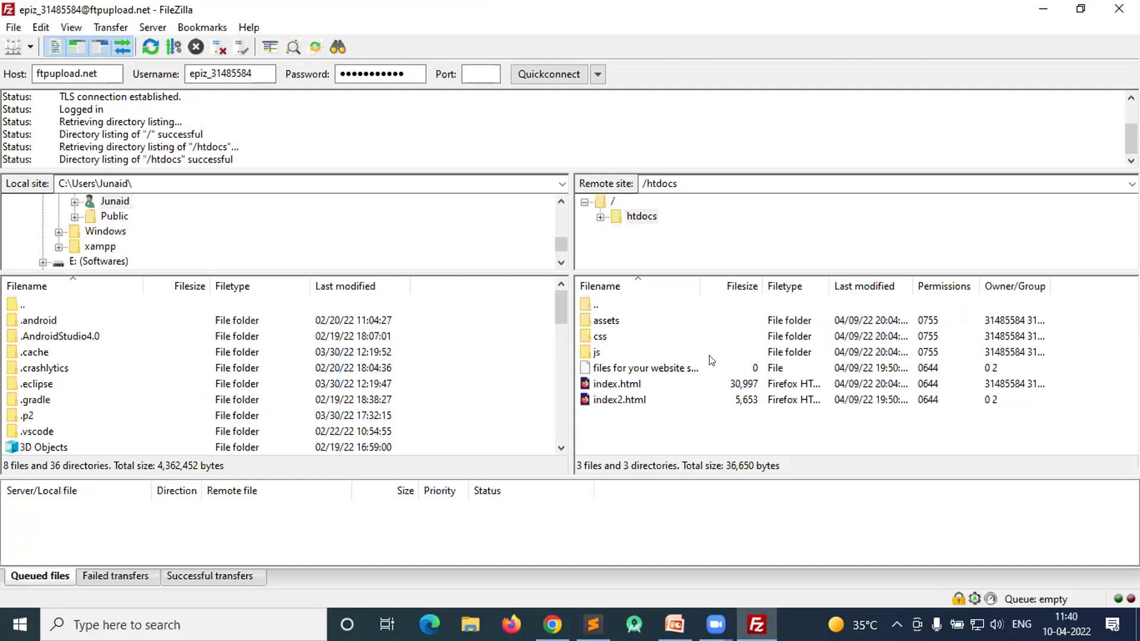
left_click(631, 606)
left_click(552, 625)
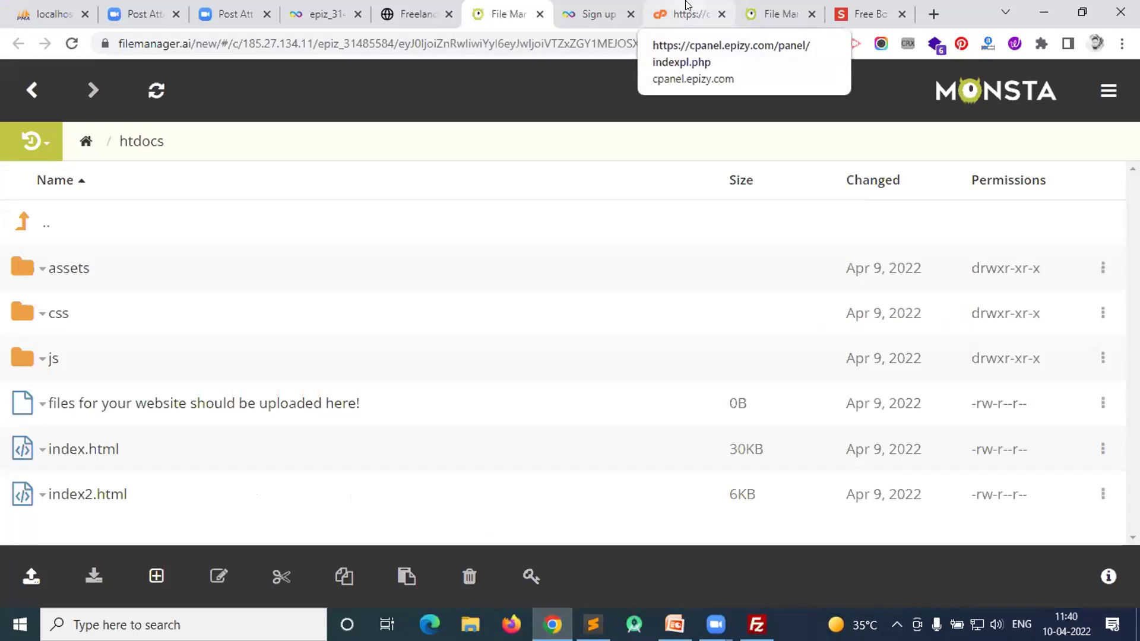
- Search Google for "free bootstrap templates download" in a fresh tab
key("ctrl+9")
left_click(763, 6)
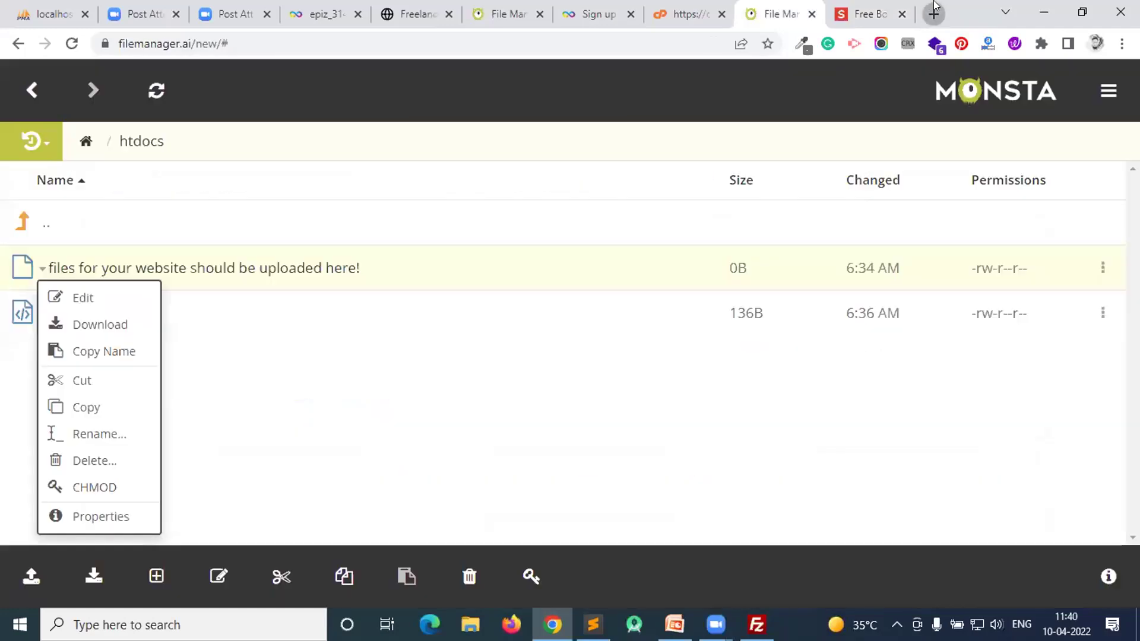
left_click(933, 11)
type("free")
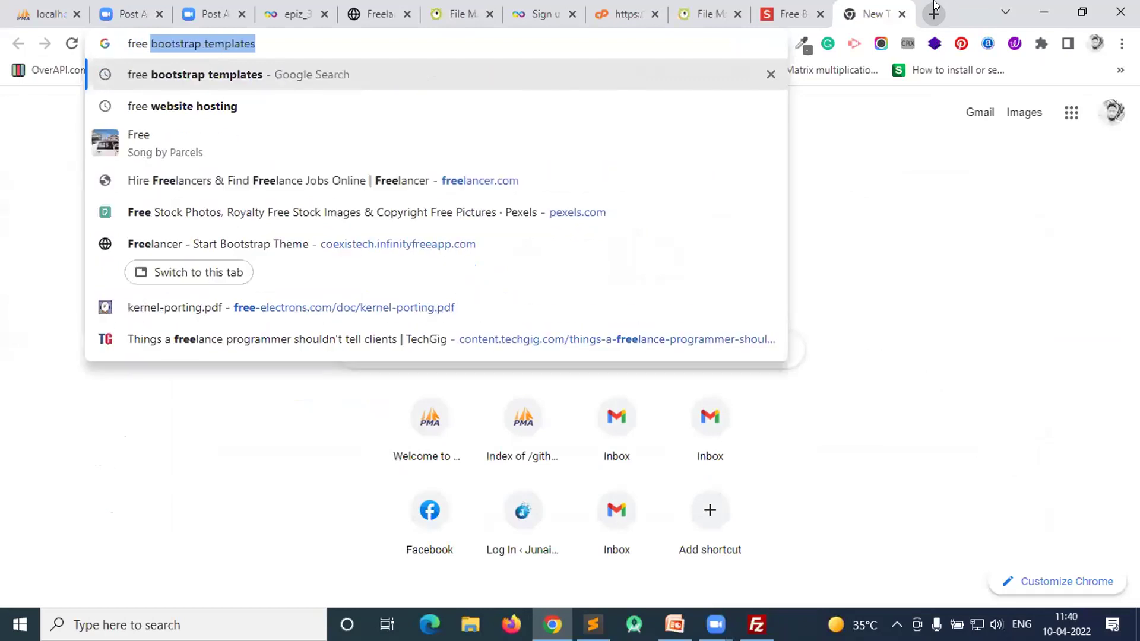
key("Right")
type("d")
key("Return")
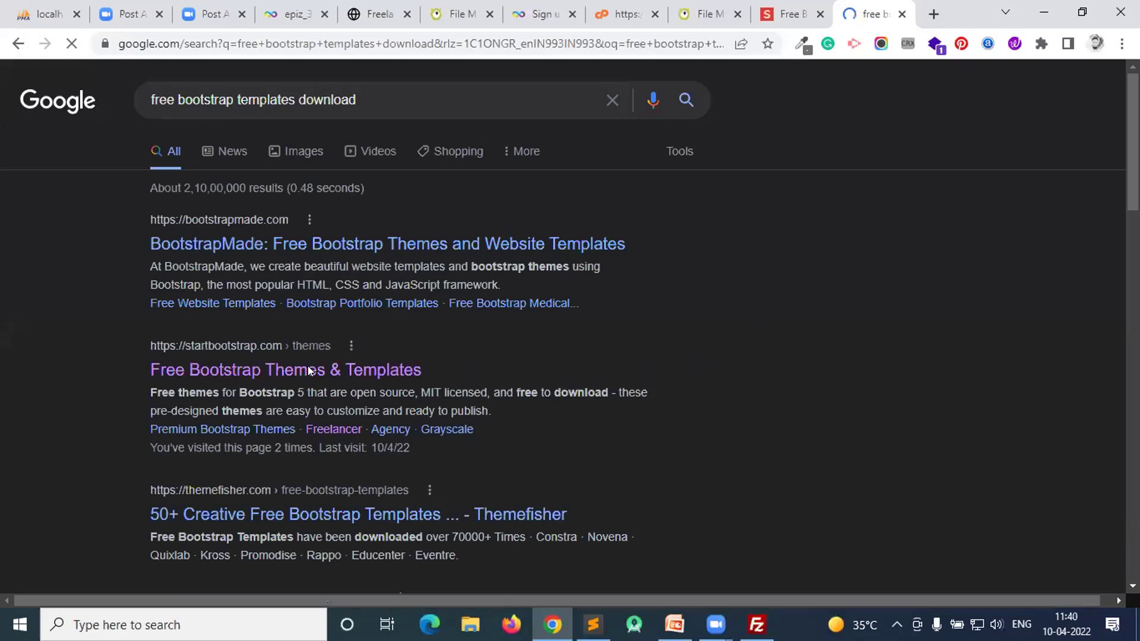
- Open the startbootstrap.com themes result in a new tab
left_click(358, 371)
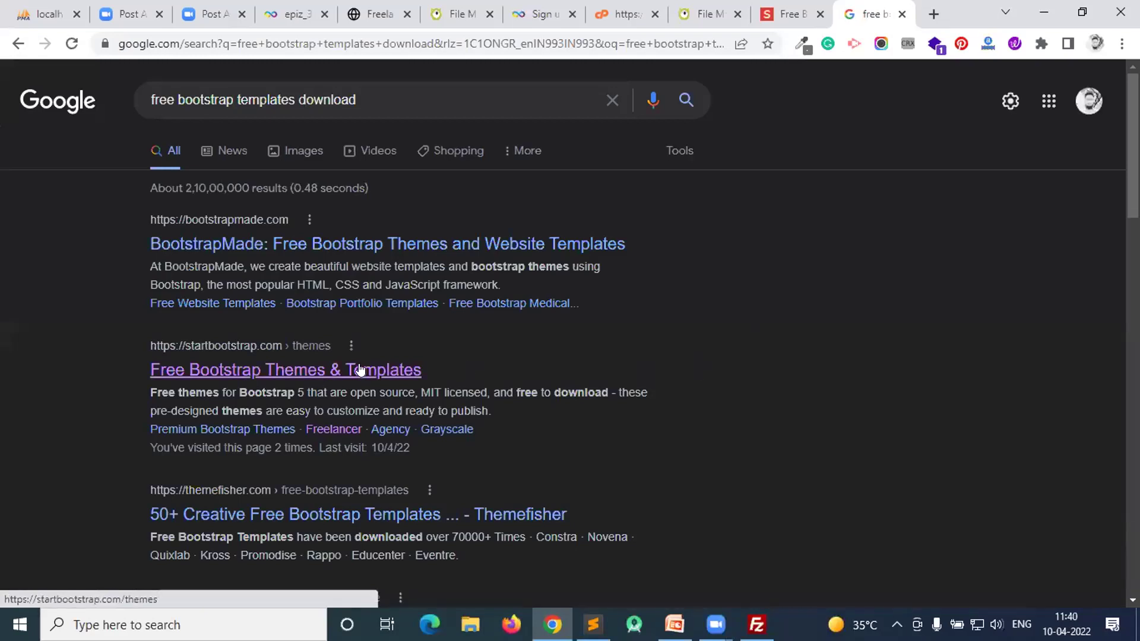
left_click(363, 377)
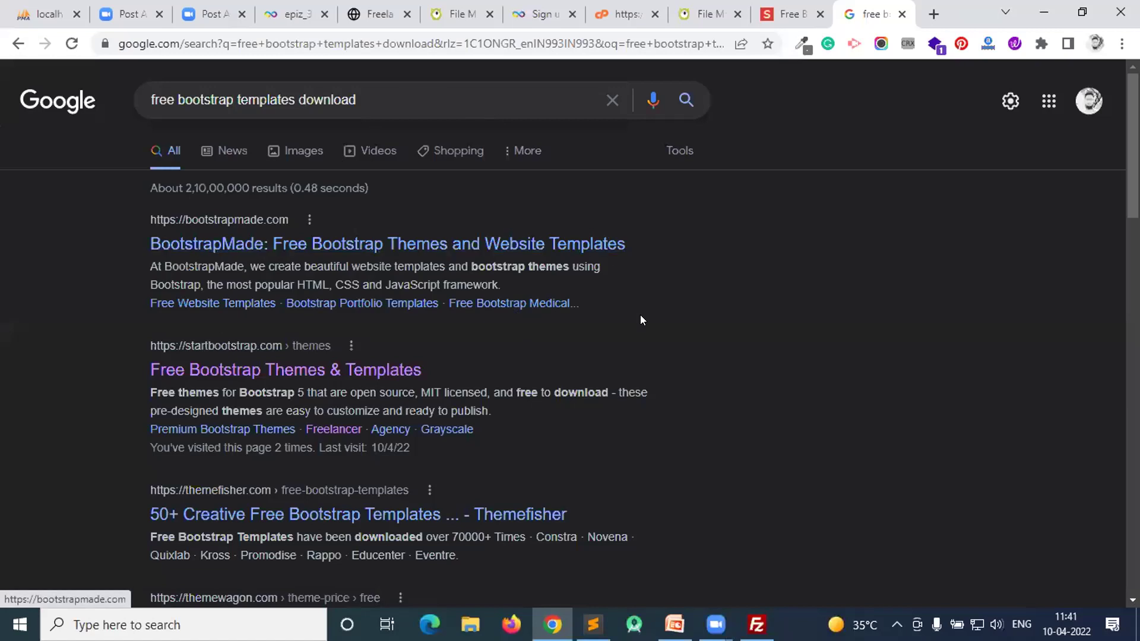
scroll(206, 265, "down", 1)
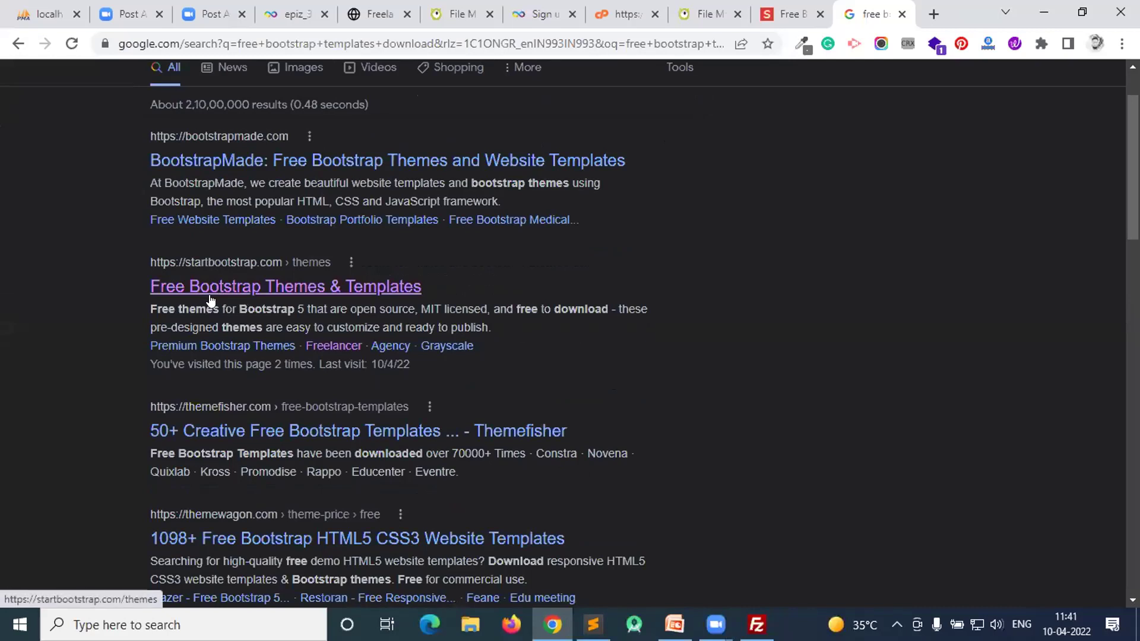
right_click(360, 286)
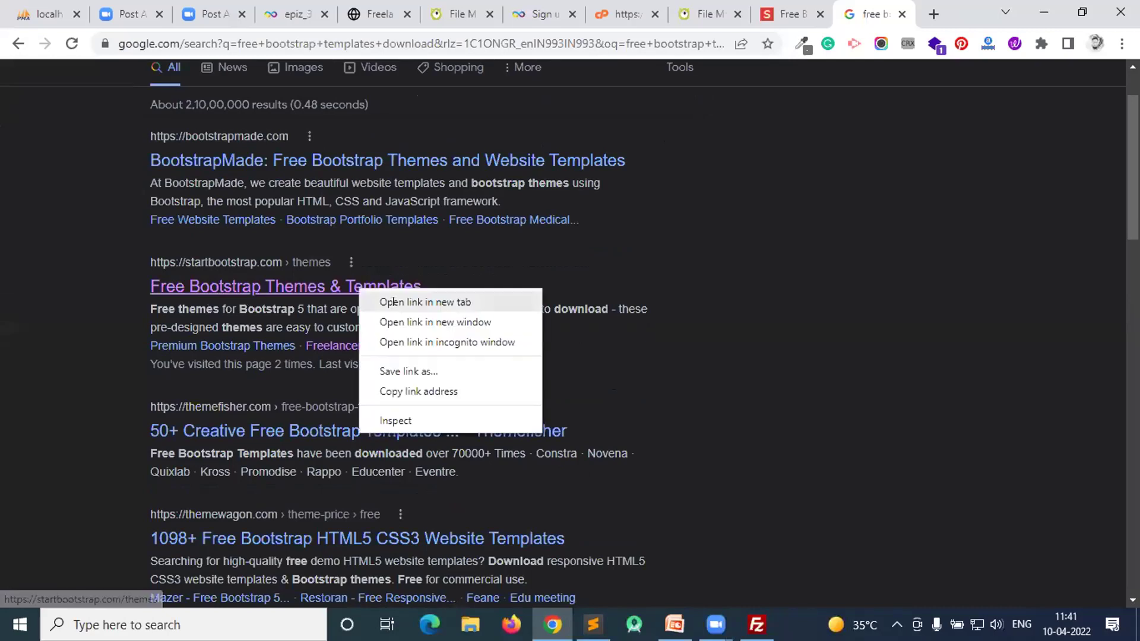
left_click(404, 300)
- Browse the Start Bootstrap themes list in the newly opened tab
left_click(872, 12)
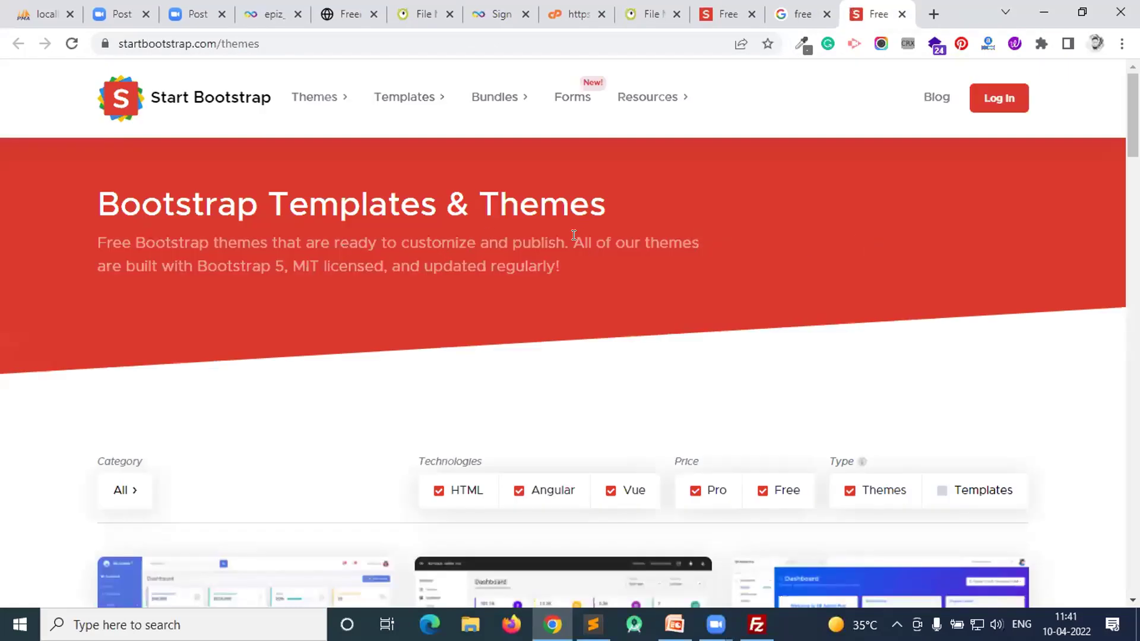
scroll(576, 241, "down", 4)
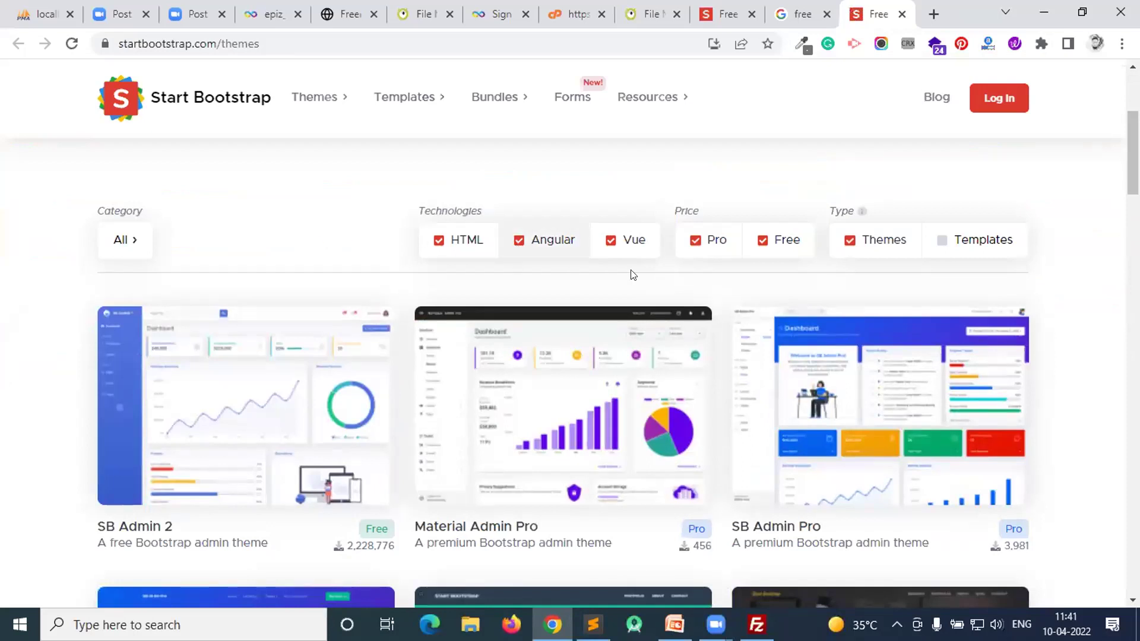
scroll(684, 324, "down", 3)
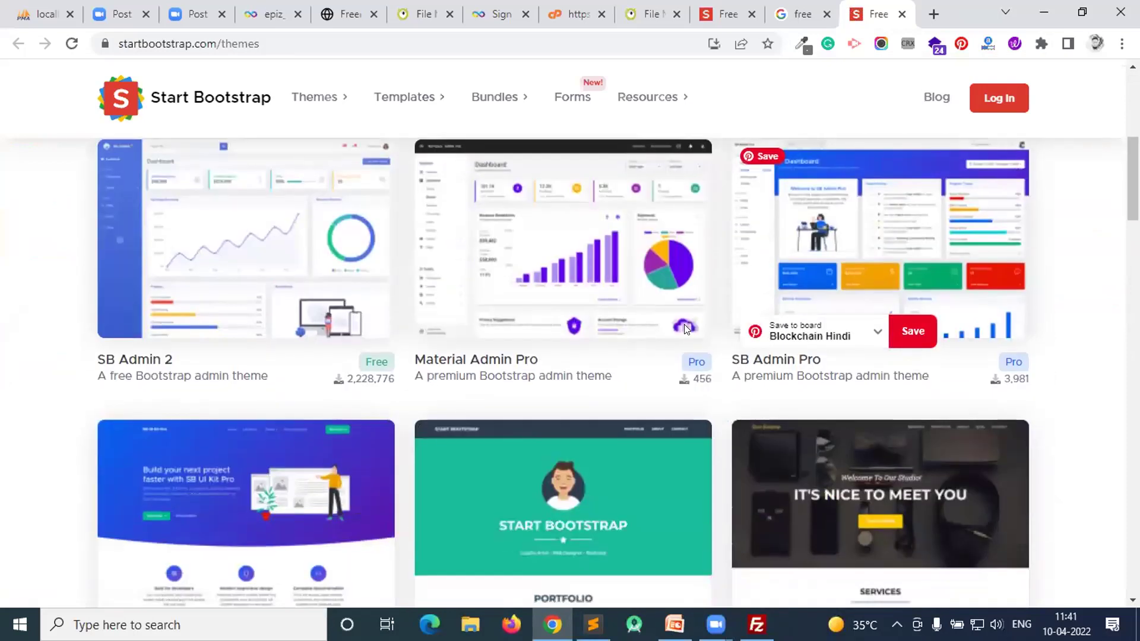
scroll(594, 297, "up", 2)
scroll(381, 240, "down", 4)
scroll(234, 237, "up", 1)
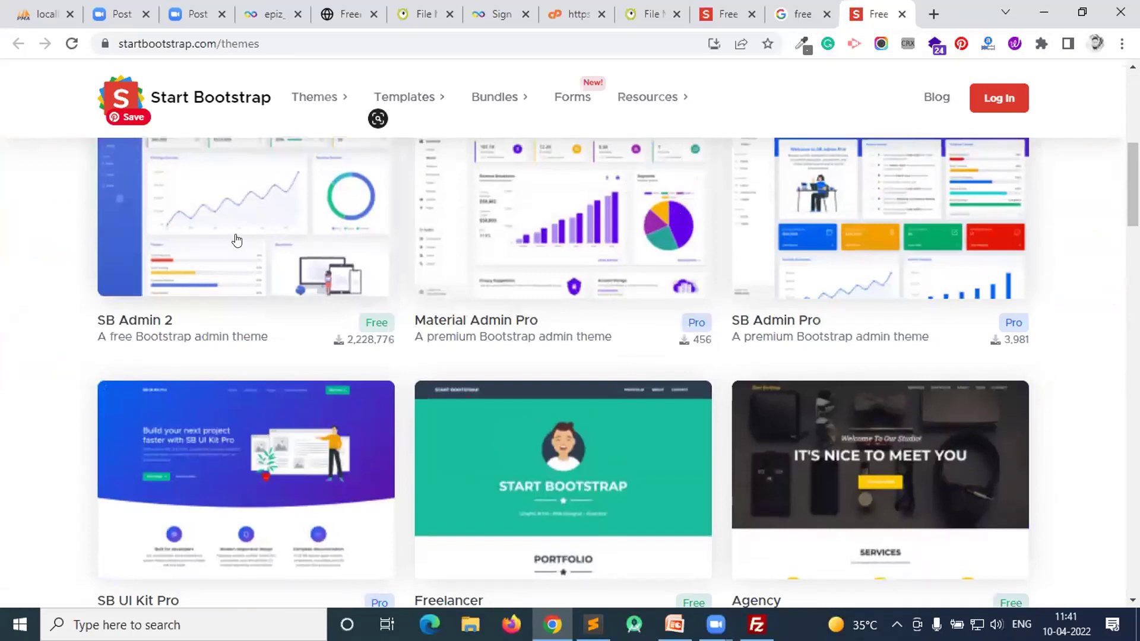
scroll(236, 239, "down", 2)
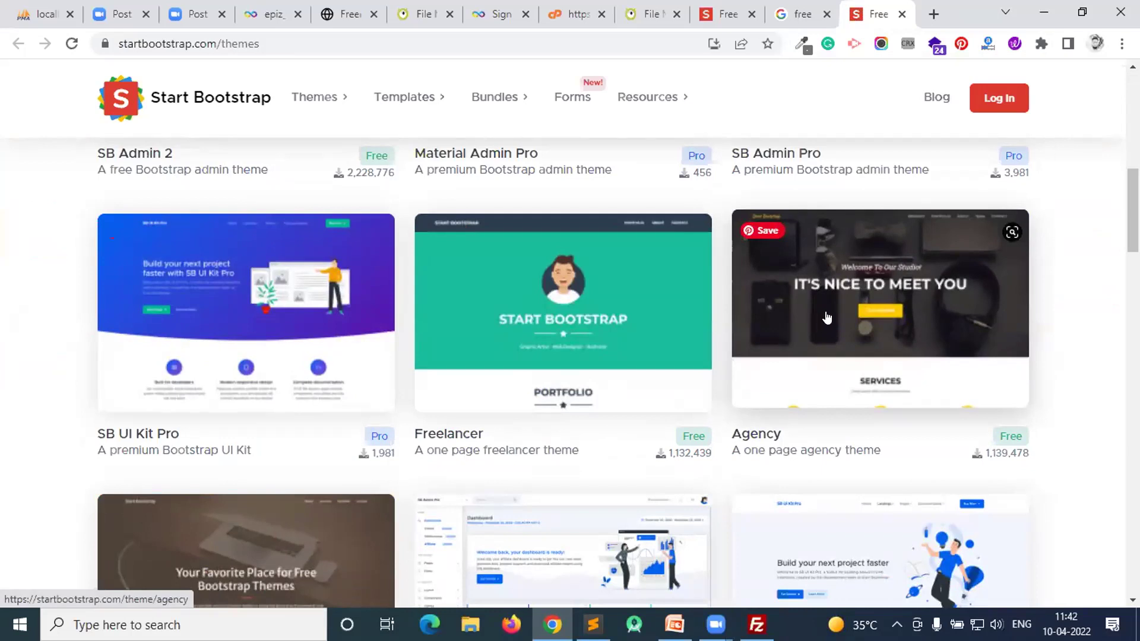
scroll(887, 356, "down", 2)
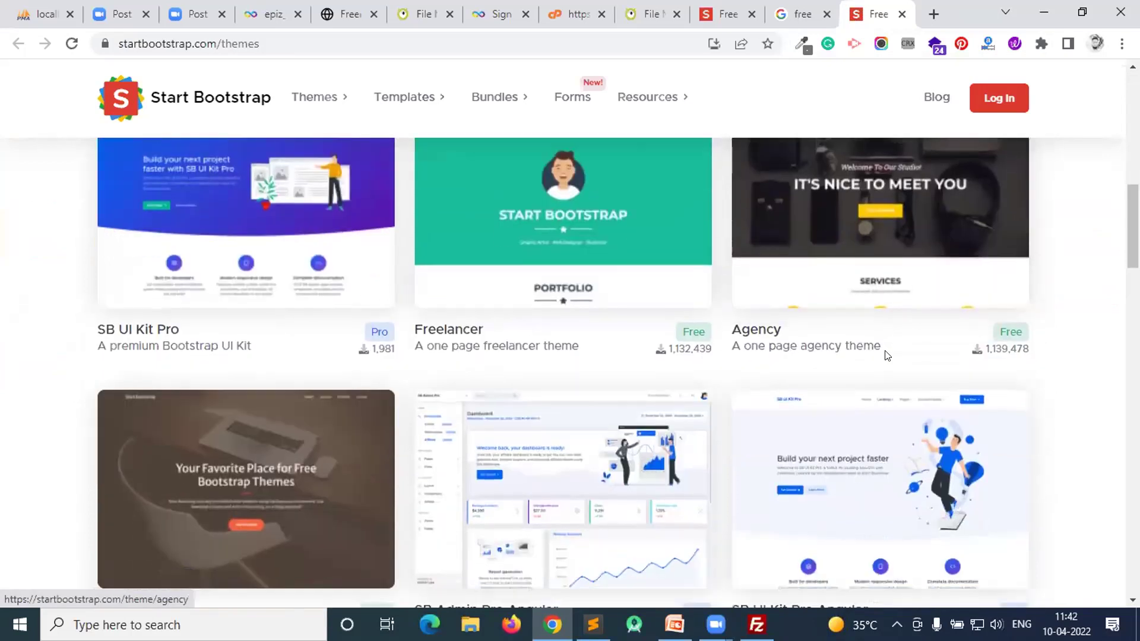
scroll(885, 356, "down", 2)
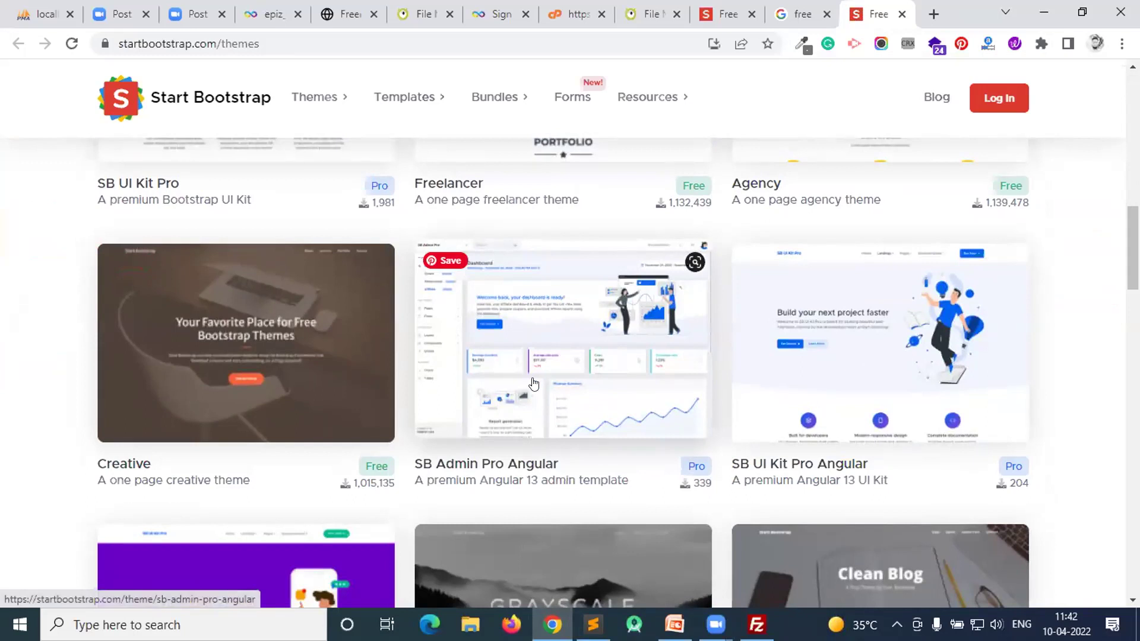
scroll(892, 328, "up", 4)
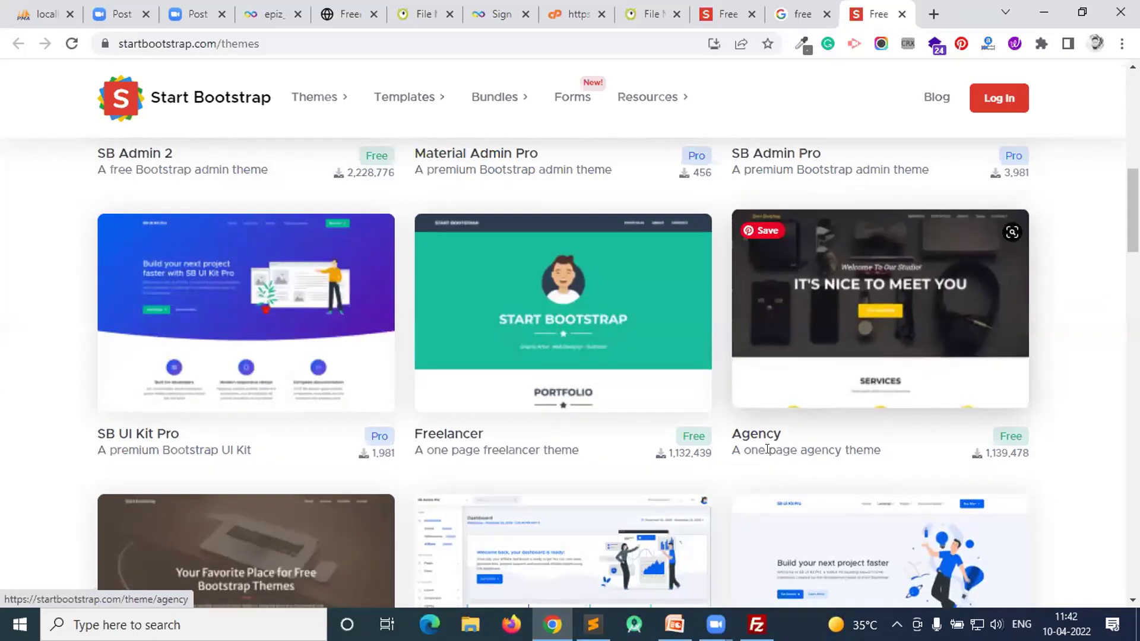
- Download the Agency theme's free zip, then select the remote assets folder in FileZilla
left_click(872, 318)
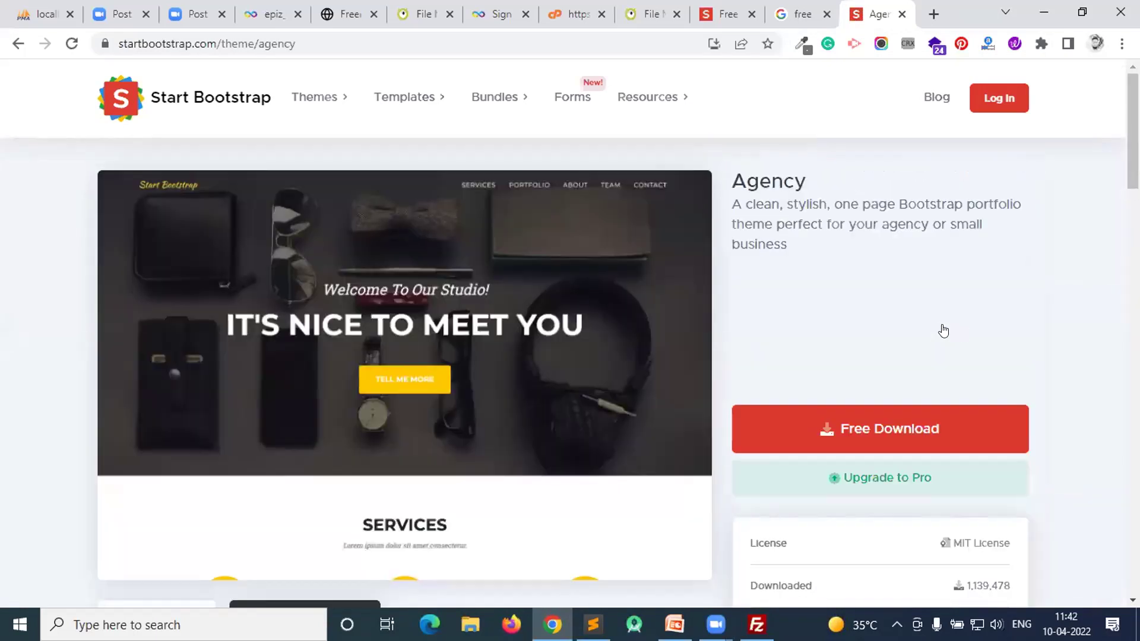
scroll(944, 330, "down", 1)
left_click(875, 343)
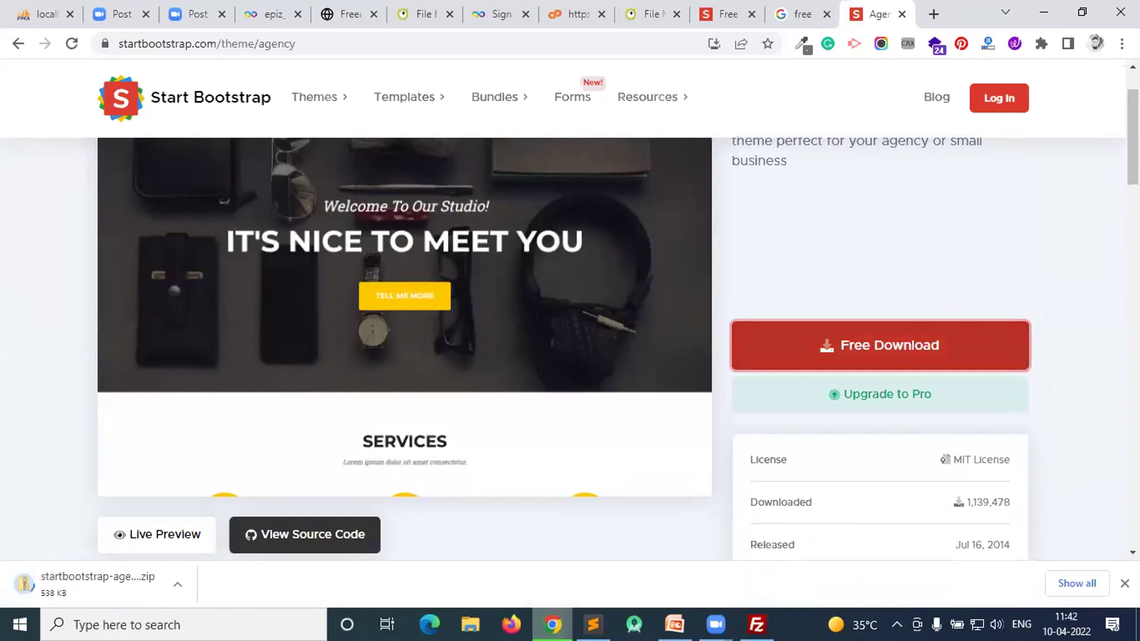
left_click(756, 624)
left_click(603, 321)
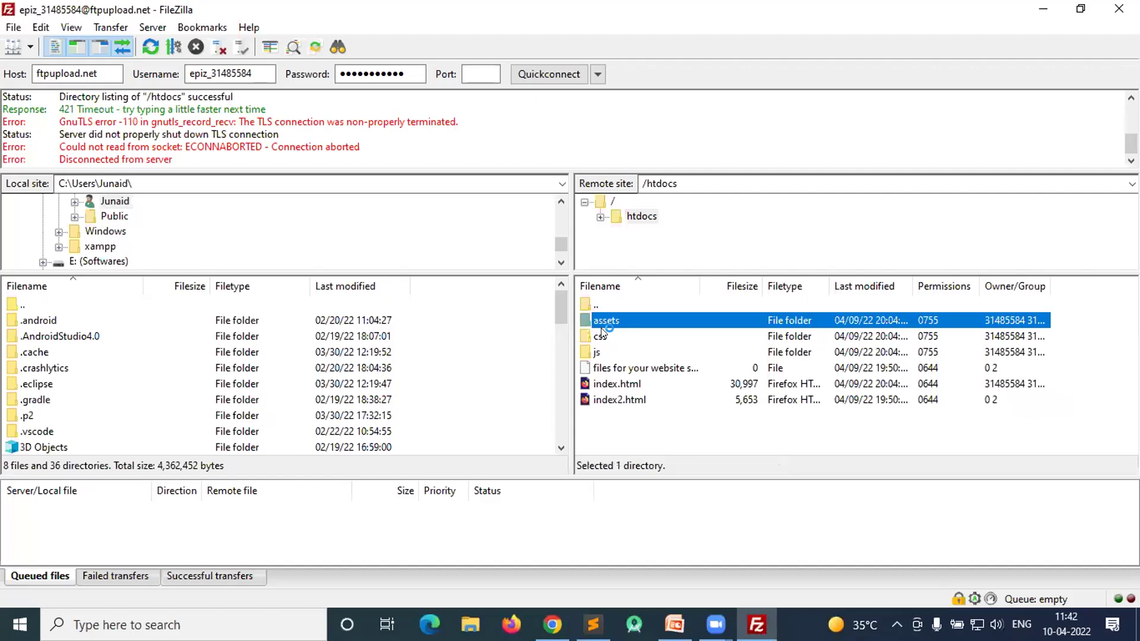
- Delete the assets, css and js folders and index.html from FileZilla's remote htdocs
left_click(601, 336, "ctrl")
left_click(602, 352, "ctrl")
left_click(622, 387, "ctrl")
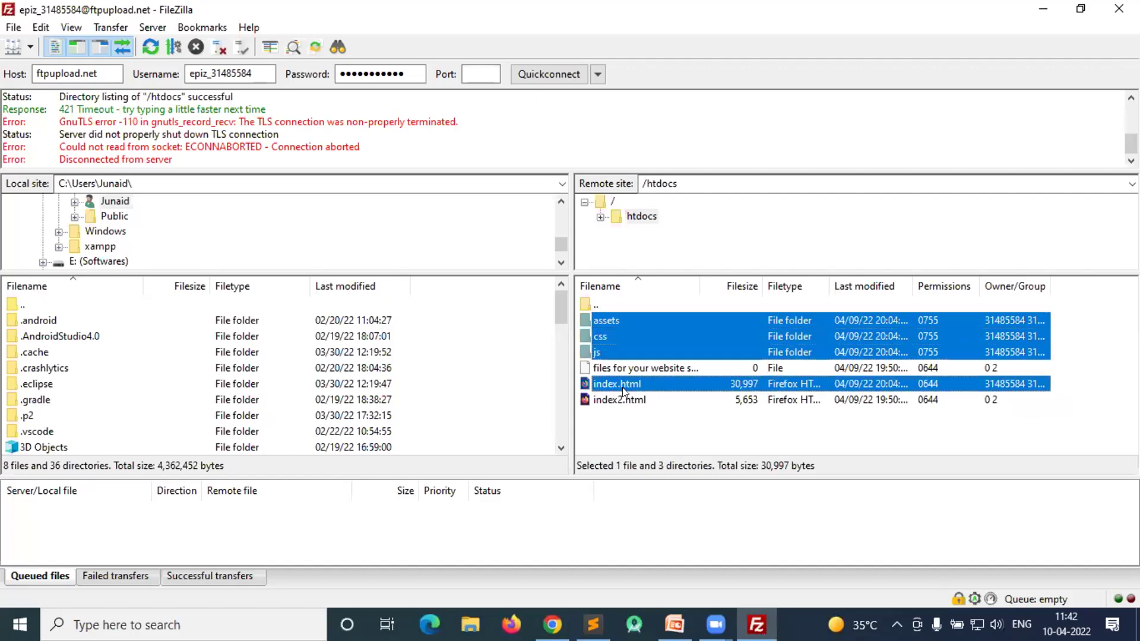
right_click(622, 387)
left_click(673, 538)
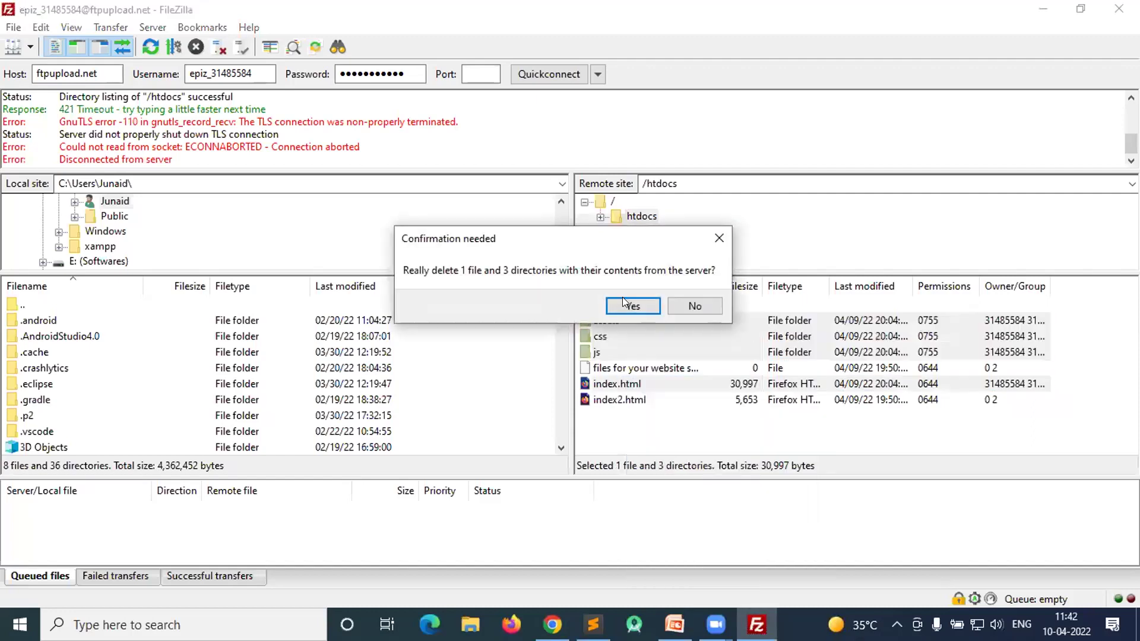
left_click(631, 305)
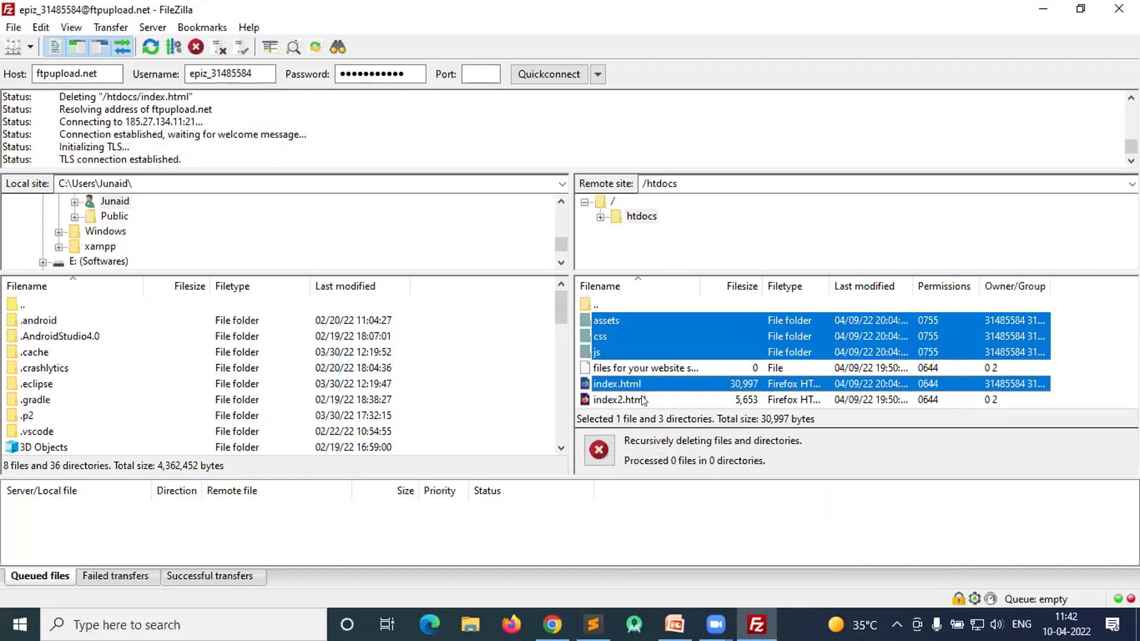
mouse_move(551, 624)
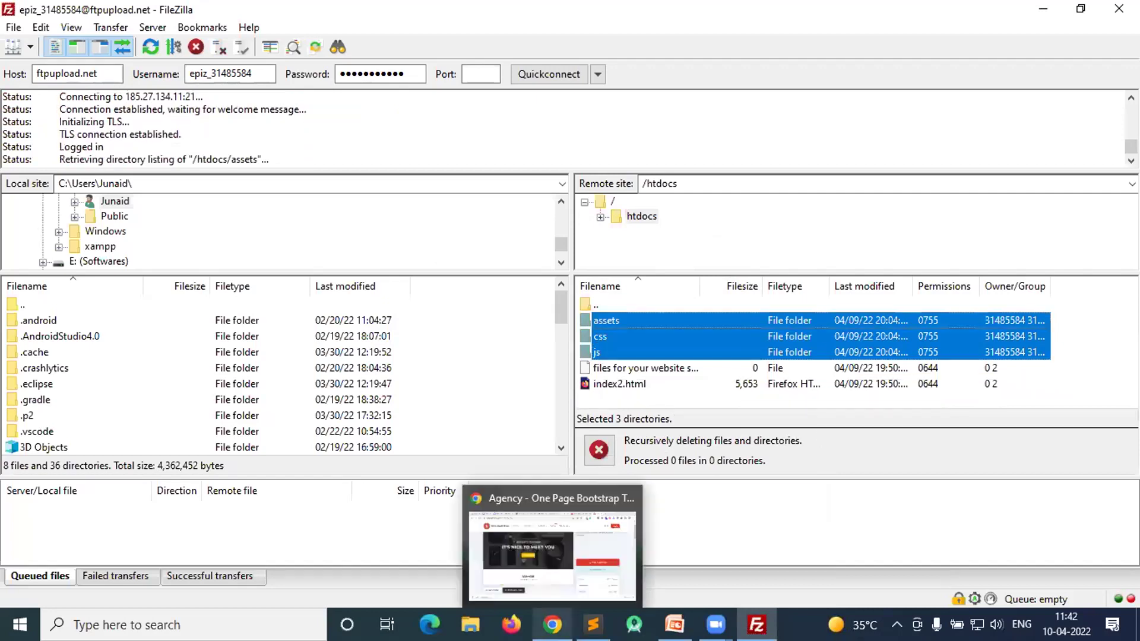
left_click(552, 534)
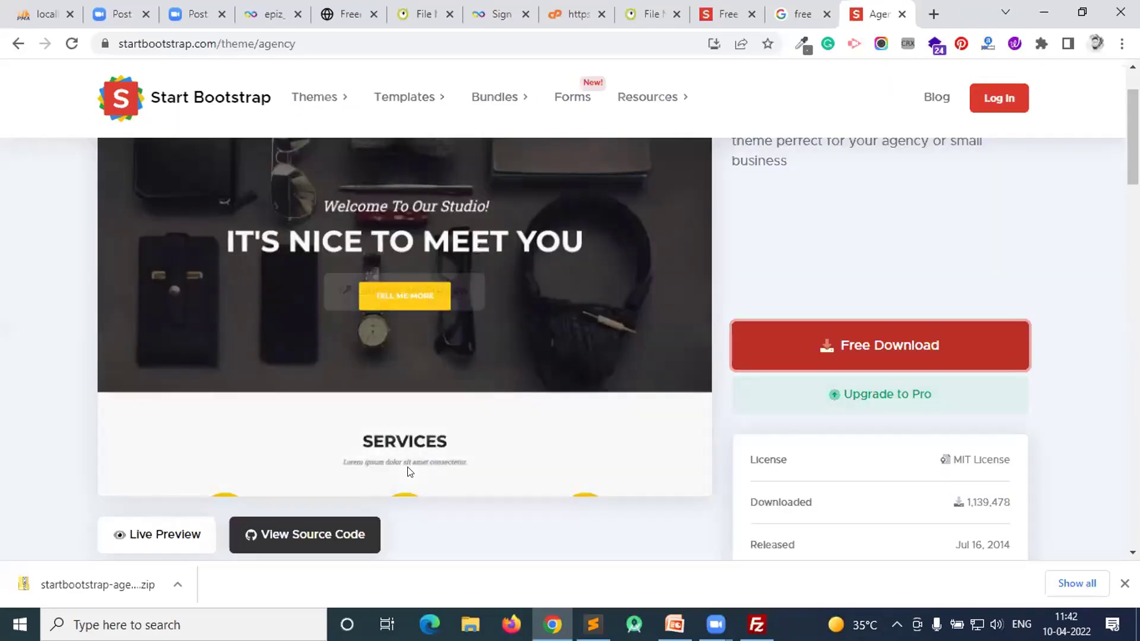
- Extract the downloaded Agency zip into the Downloads folder with Extract Here
left_click(1066, 584)
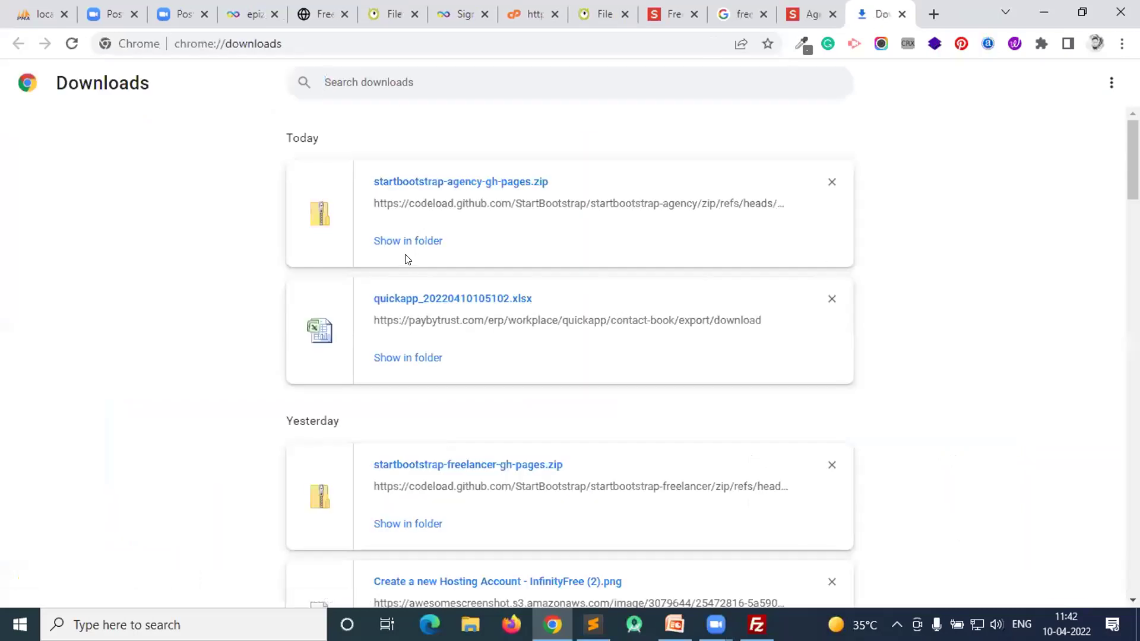
left_click(396, 245)
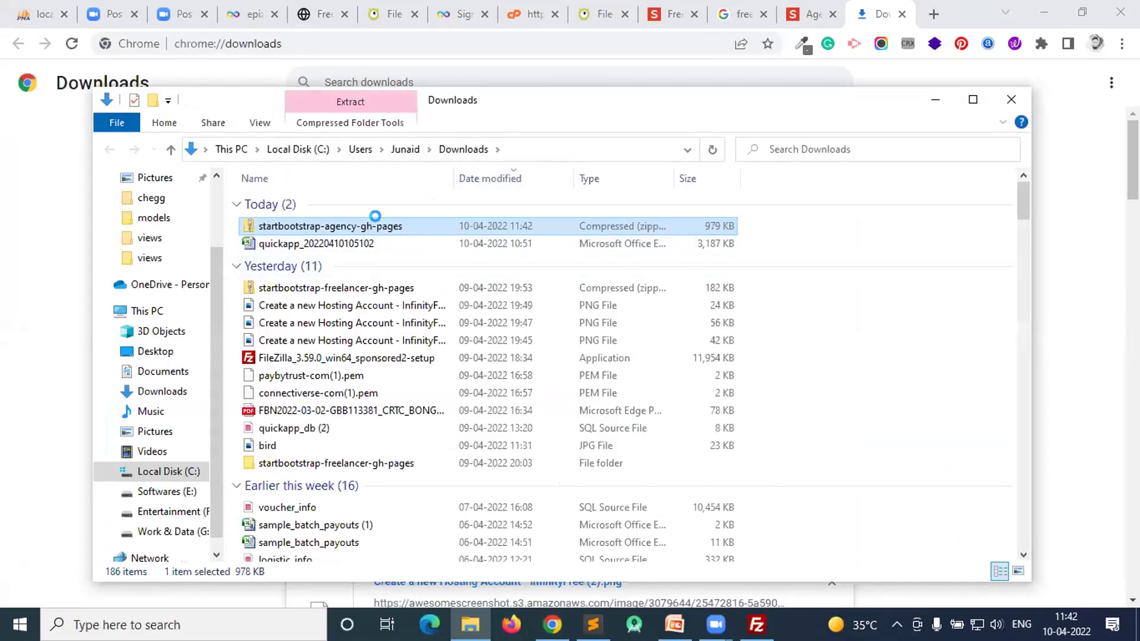
right_click(393, 234)
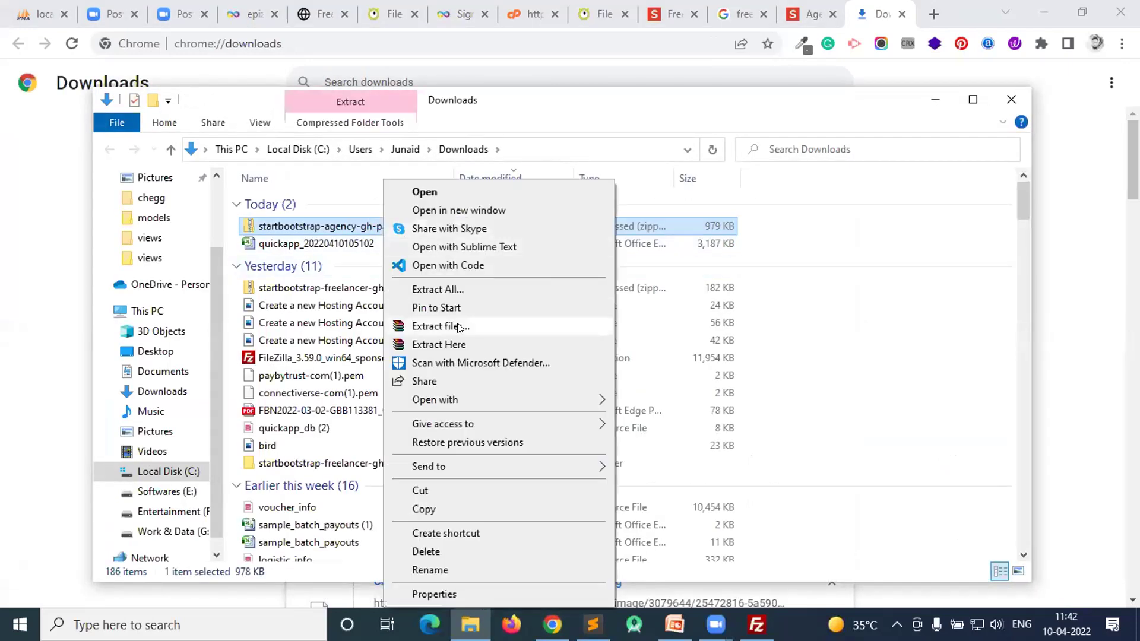
left_click(442, 346)
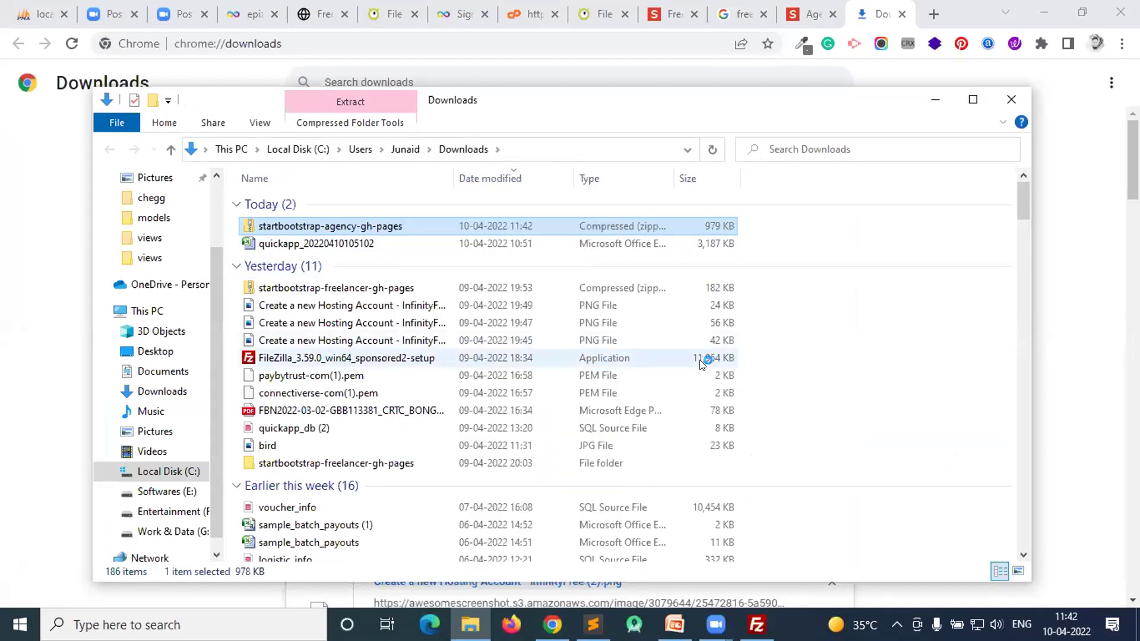
left_click(616, 488)
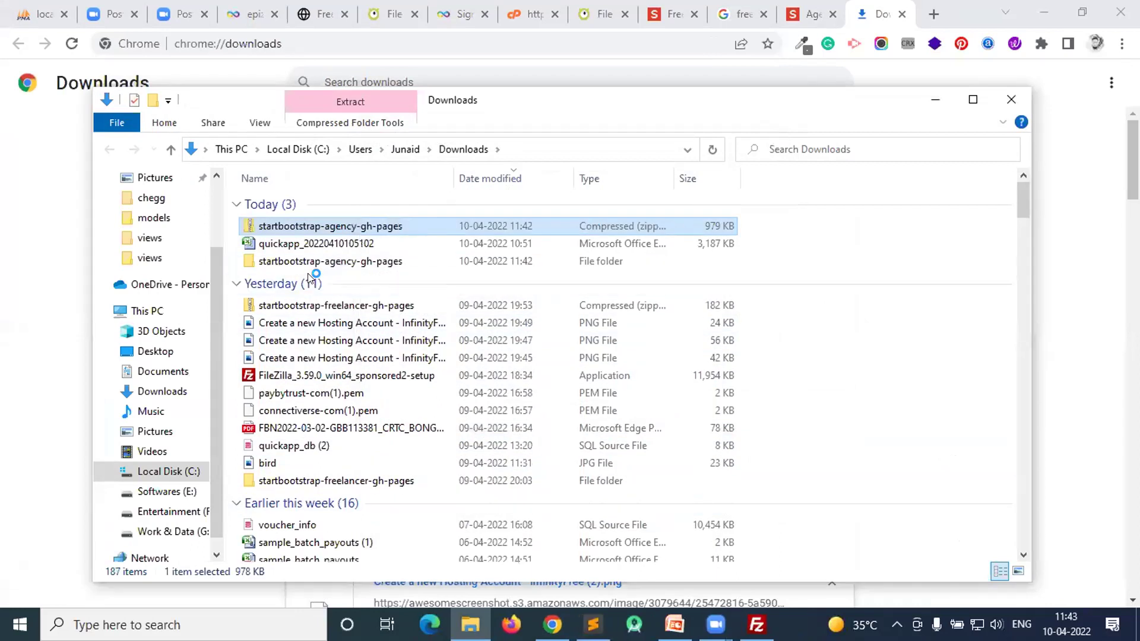
- Open the nested extracted template folder and launch its index page in Chrome
left_click(309, 262)
double_click(309, 262)
double_click(302, 203)
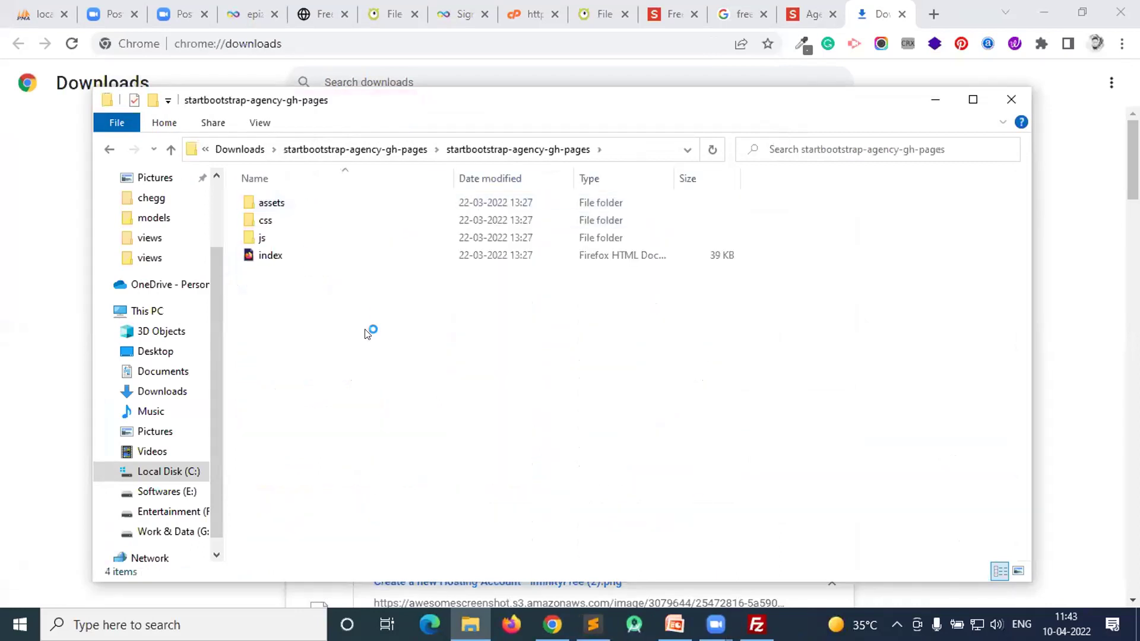
double_click(270, 256)
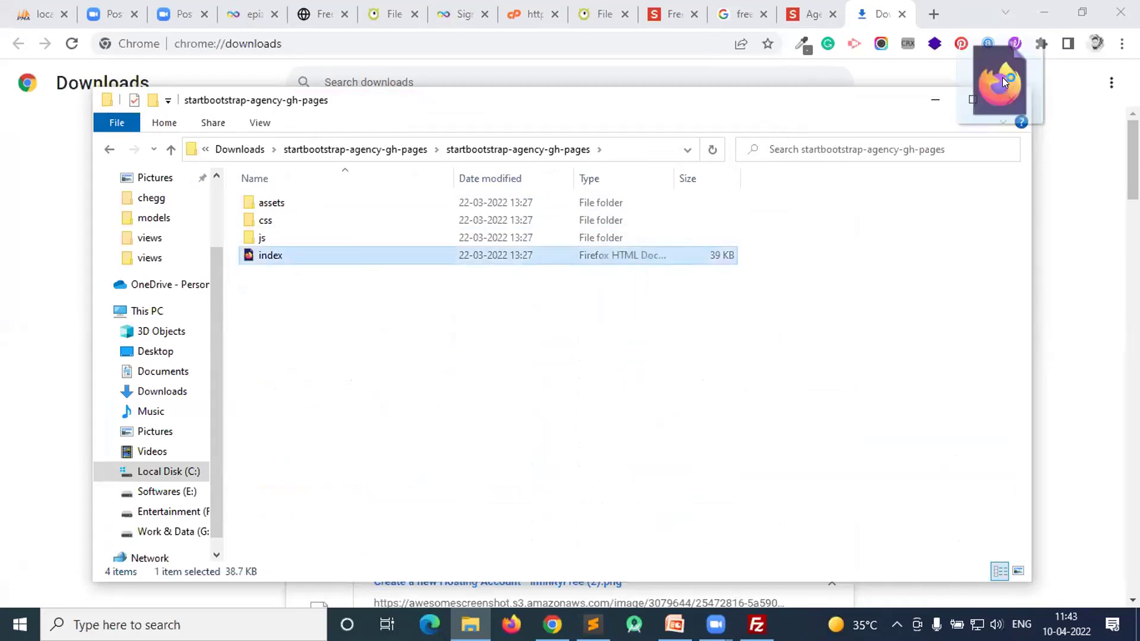
left_click(981, 9)
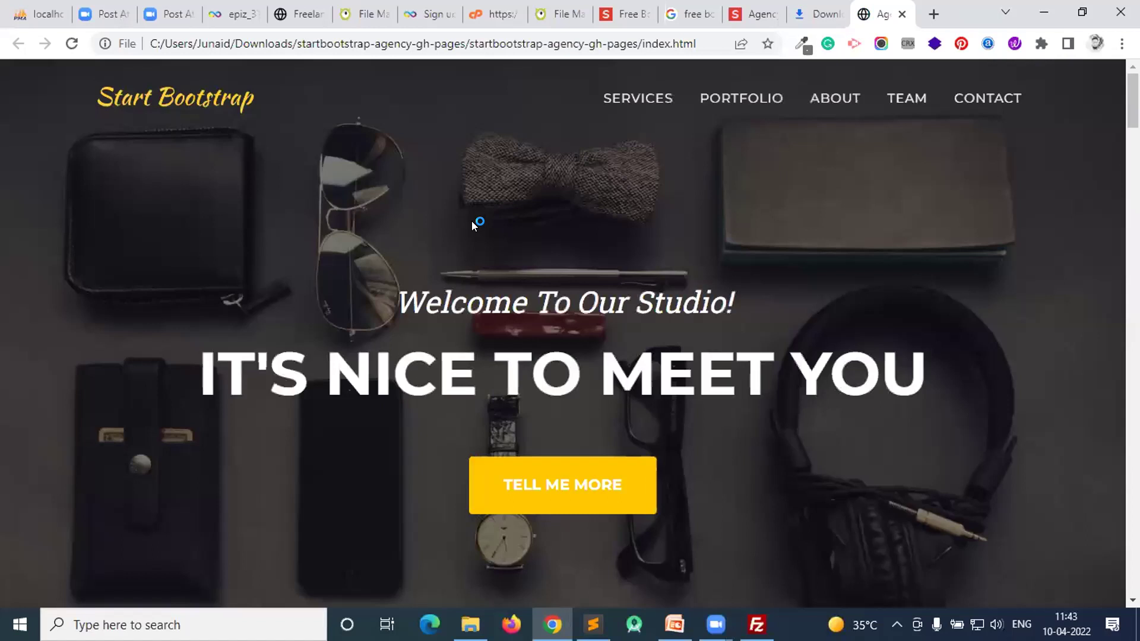
- Jump to the Portfolio, Team and Contact sections of the local Agency page, then scroll back up
left_click(736, 94)
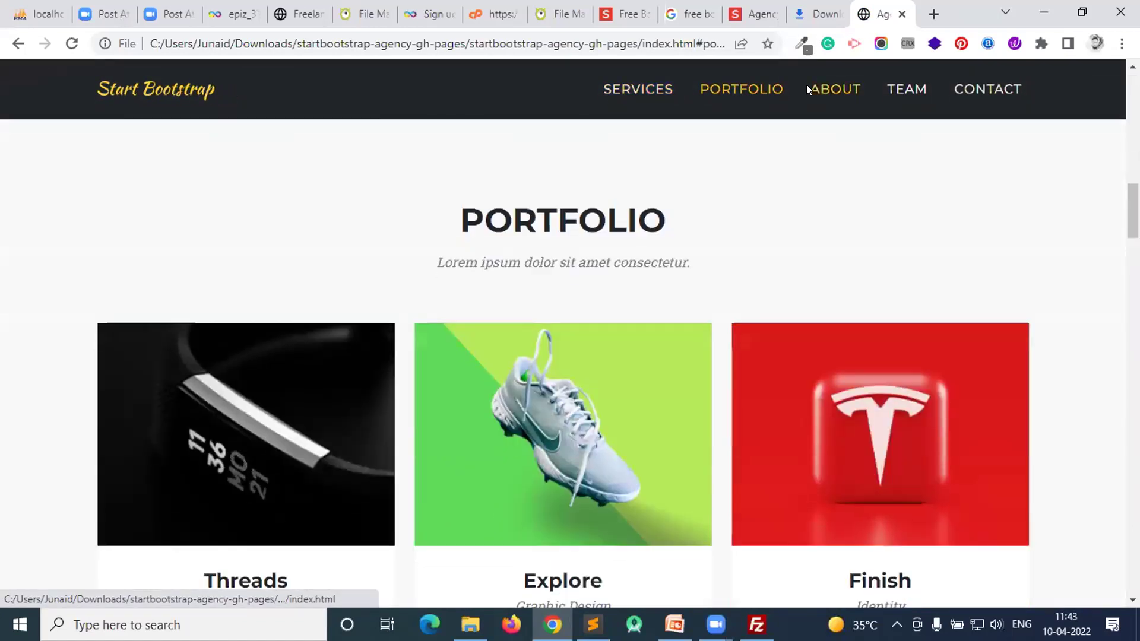
left_click(896, 87)
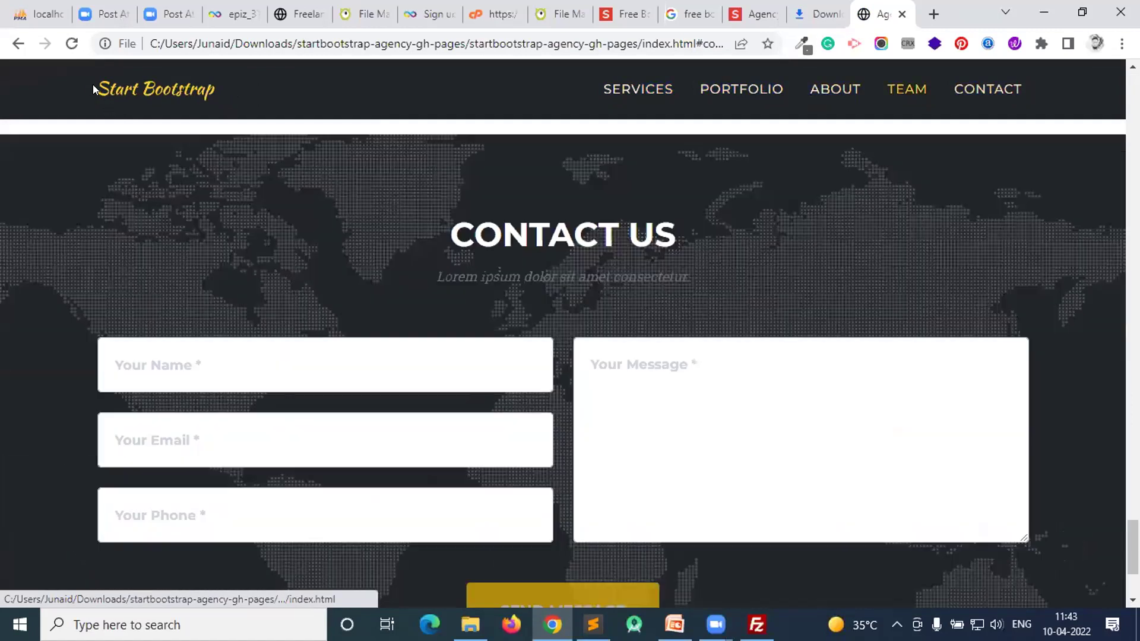
left_click_drag(93, 84, 277, 73)
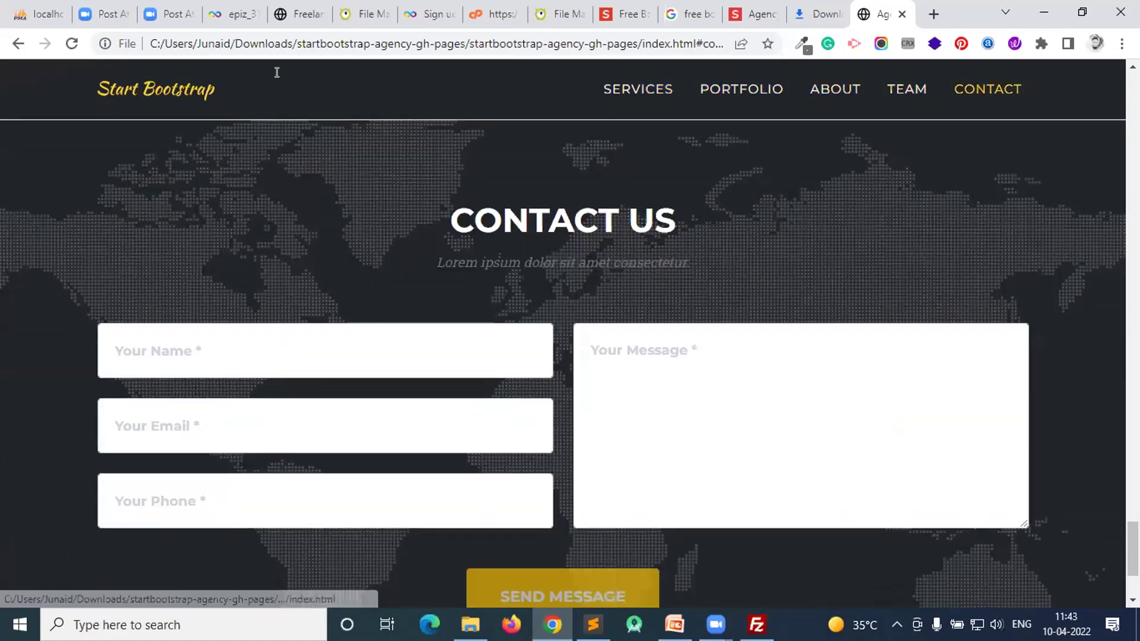
scroll(493, 264, "up", 20)
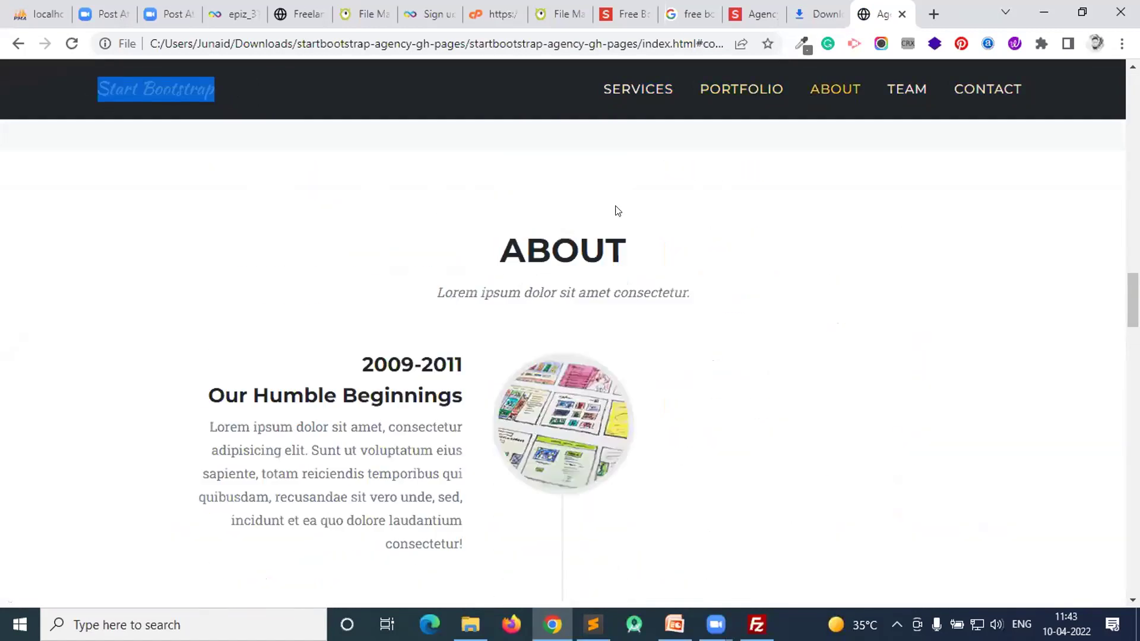
scroll(550, 241, "up", 15)
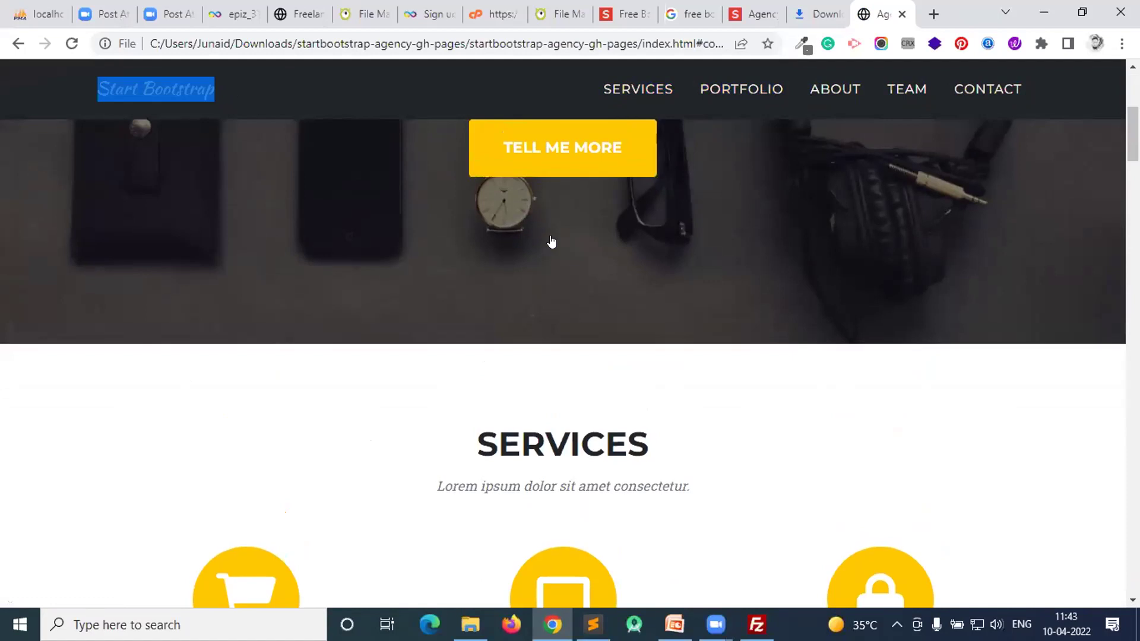
scroll(551, 240, "up", 1)
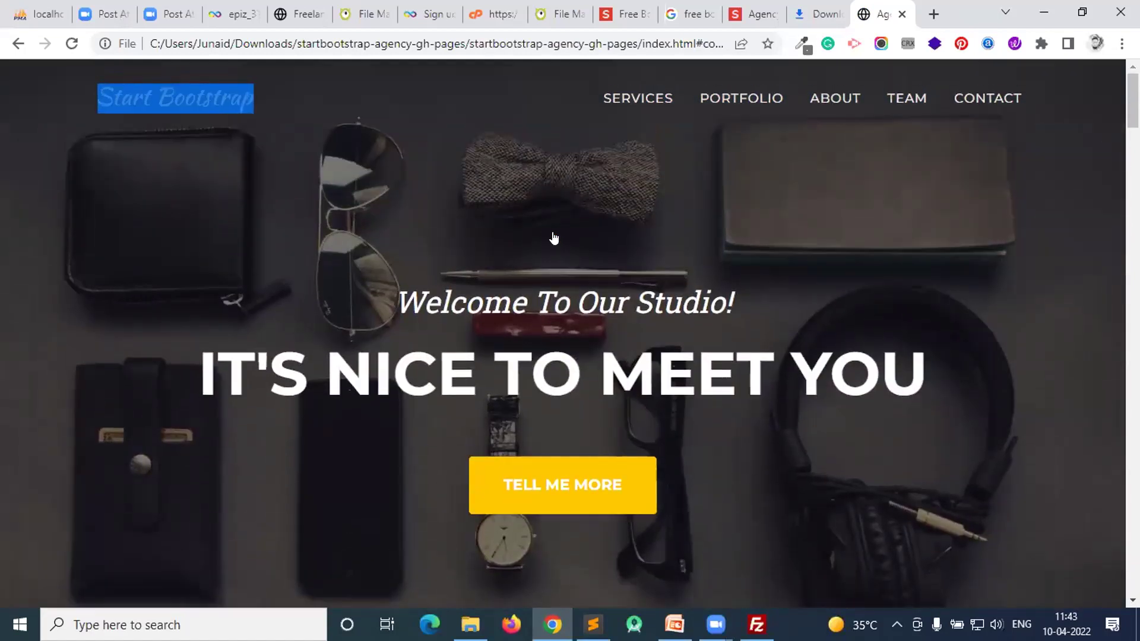
- Refresh the Monsta htdocs listing and reload the live site to check its placeholder content
left_click(537, 12)
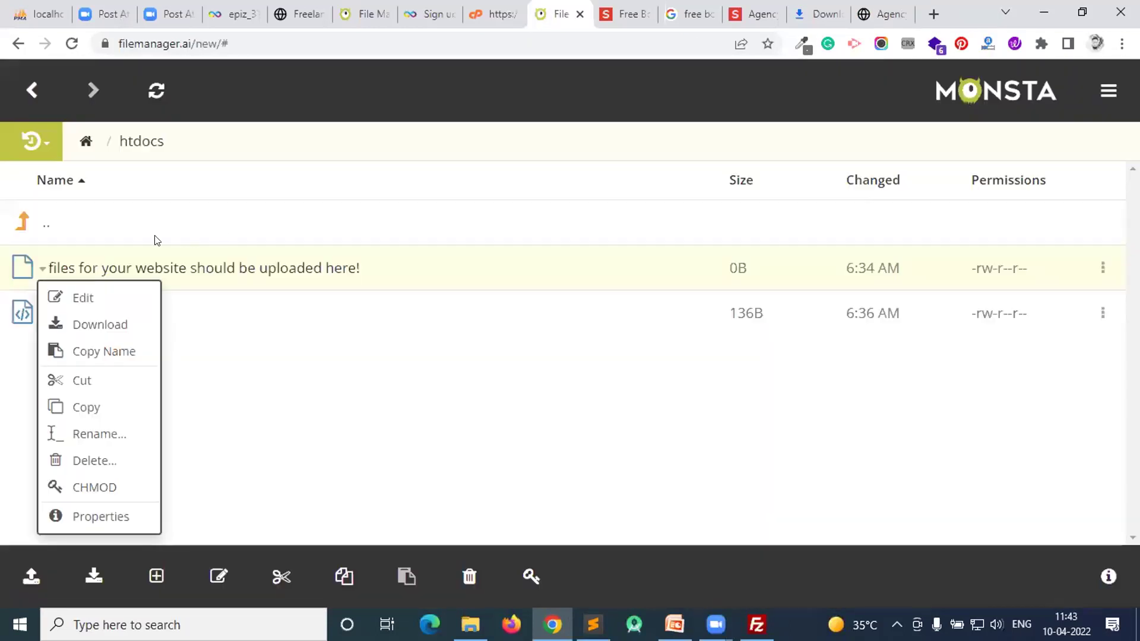
left_click(154, 94)
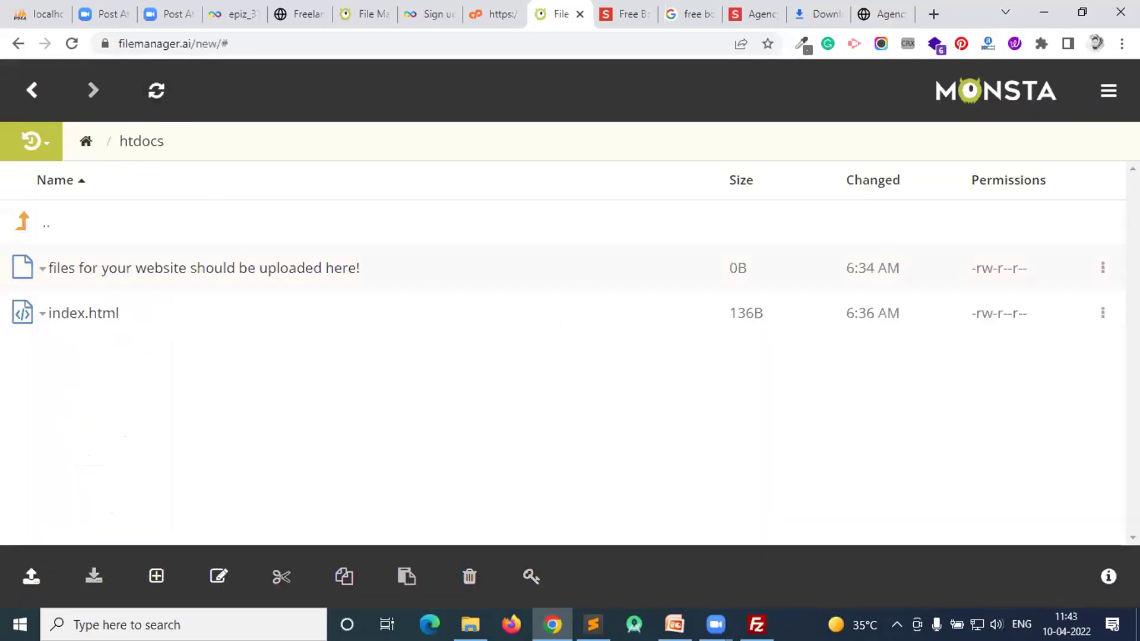
left_click(492, 12)
left_click(558, 12)
left_click(492, 9)
key("ctrl+Tab")
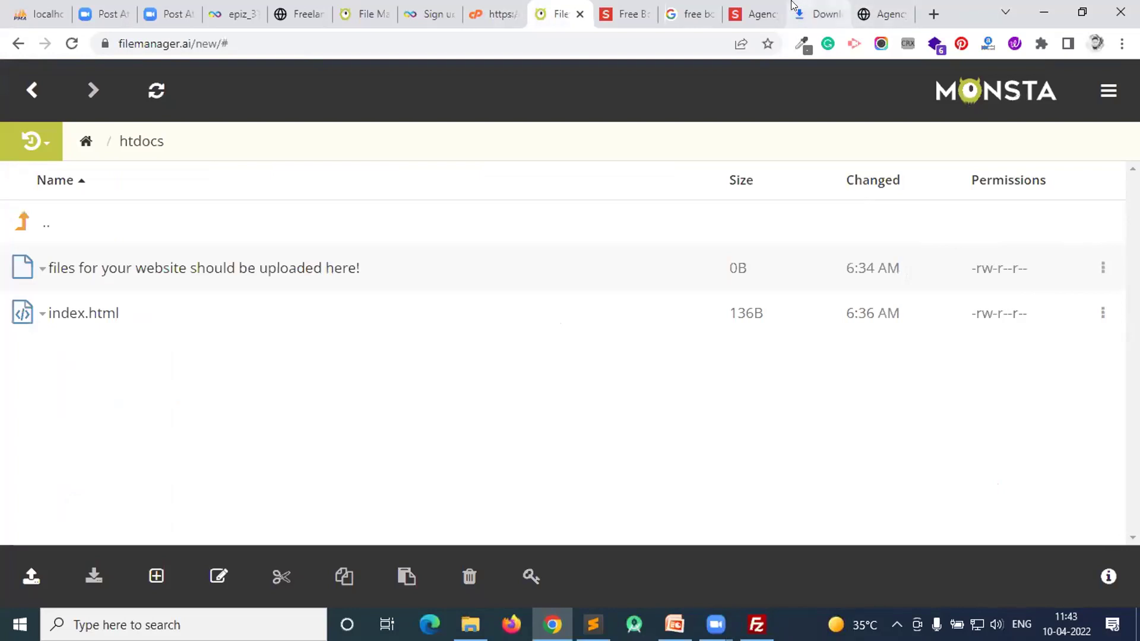
left_click(299, 13)
left_click(71, 44)
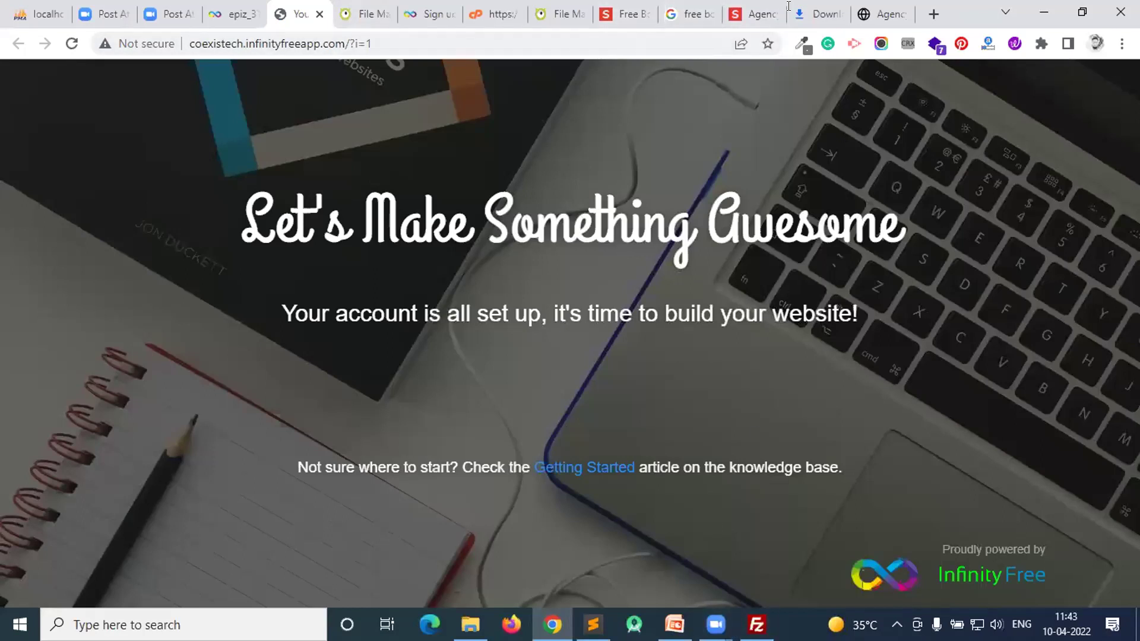
left_click(627, 14)
left_click(558, 13)
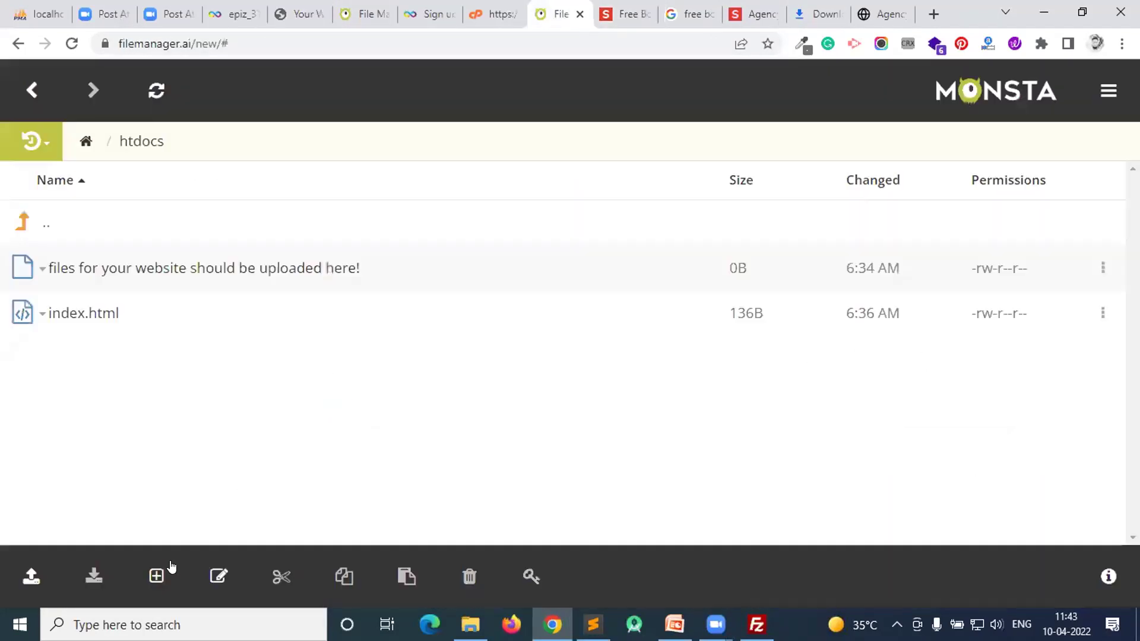
- Show the htdocs Upload options and pick zip upload in Monsta FTP
left_click(31, 576)
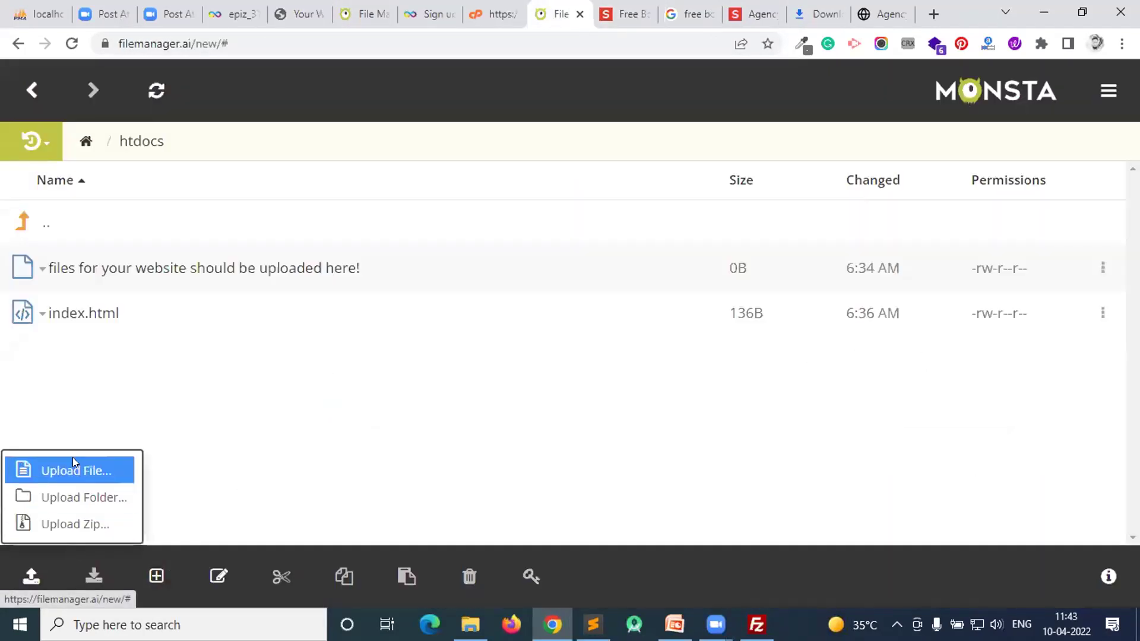
left_click(83, 521)
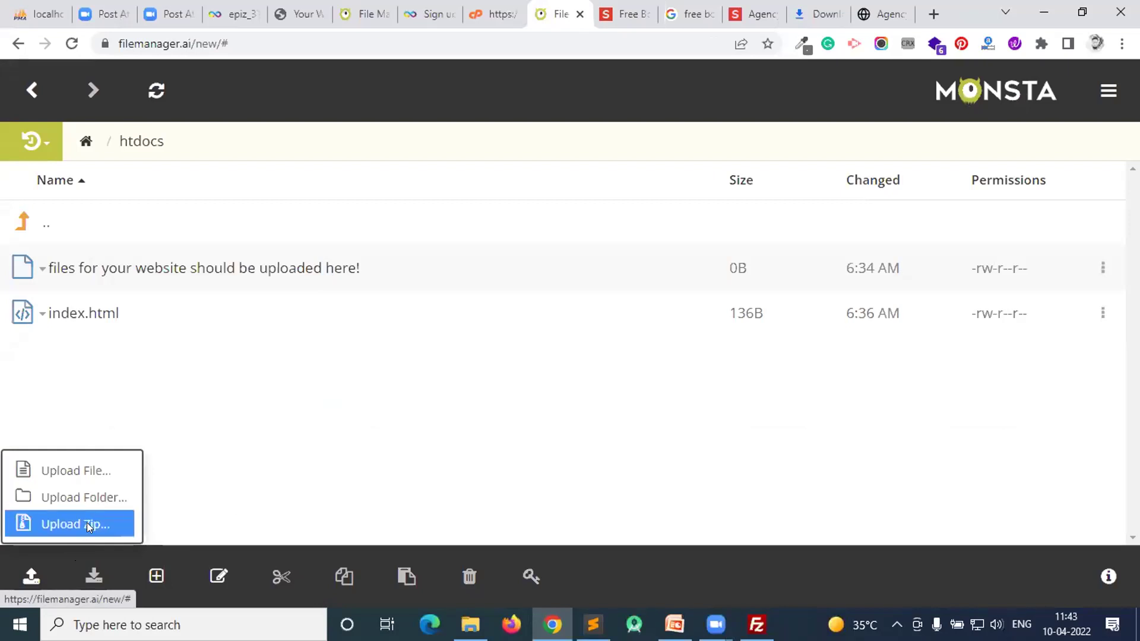
left_click(756, 624)
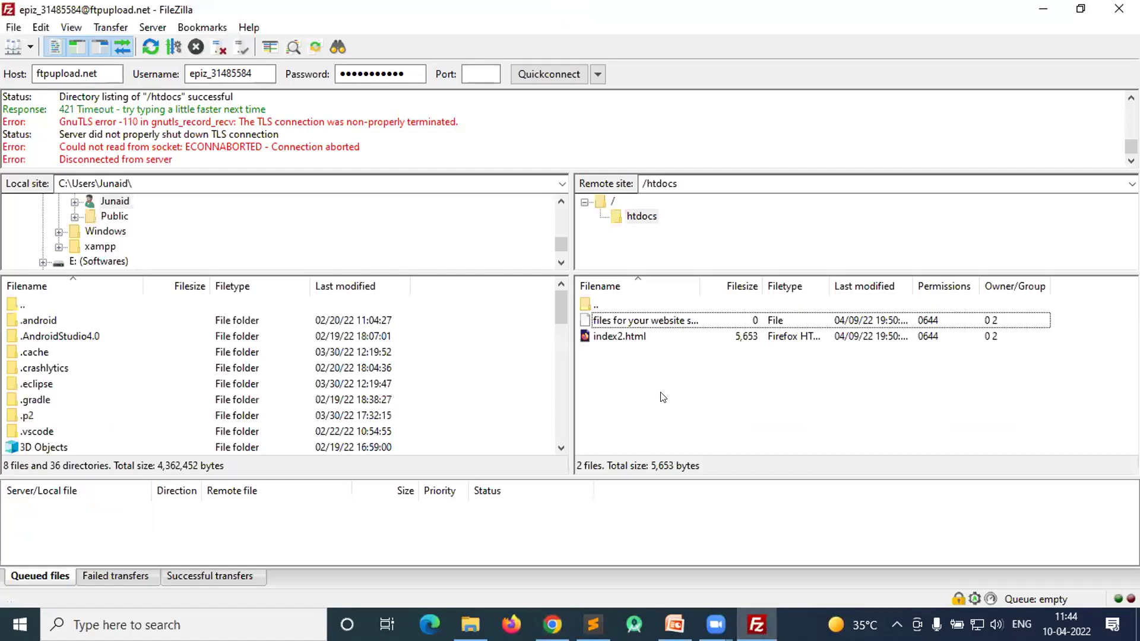
key("alt+Tab")
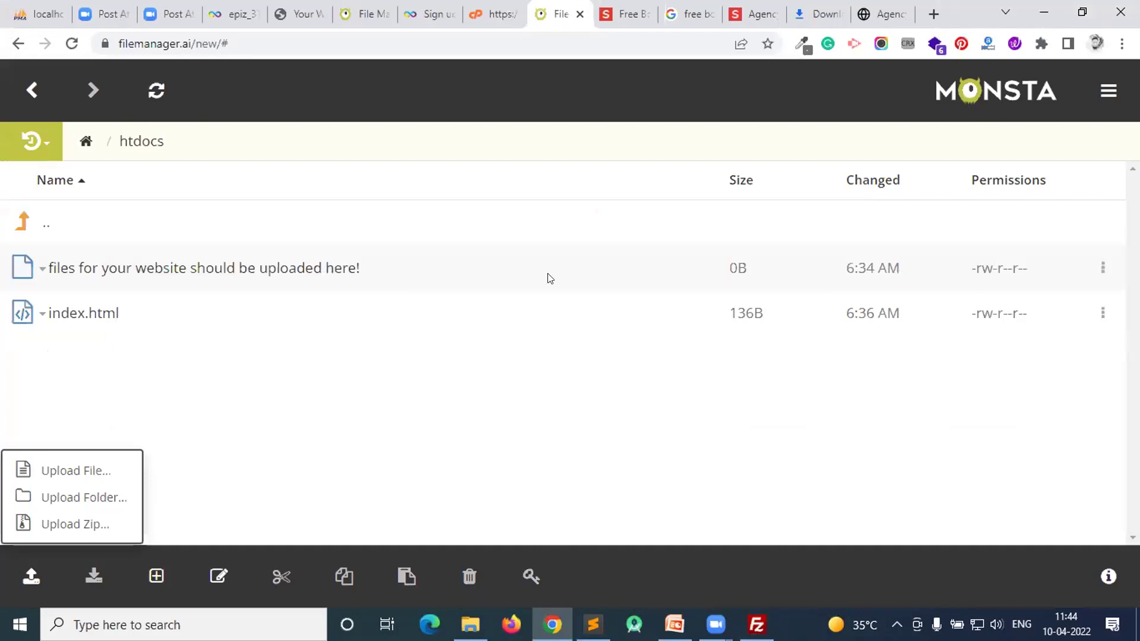
- Close the extra file manager, control panel and other unneeded tabs, returning to the InfinityFree account tab
left_click(389, 7)
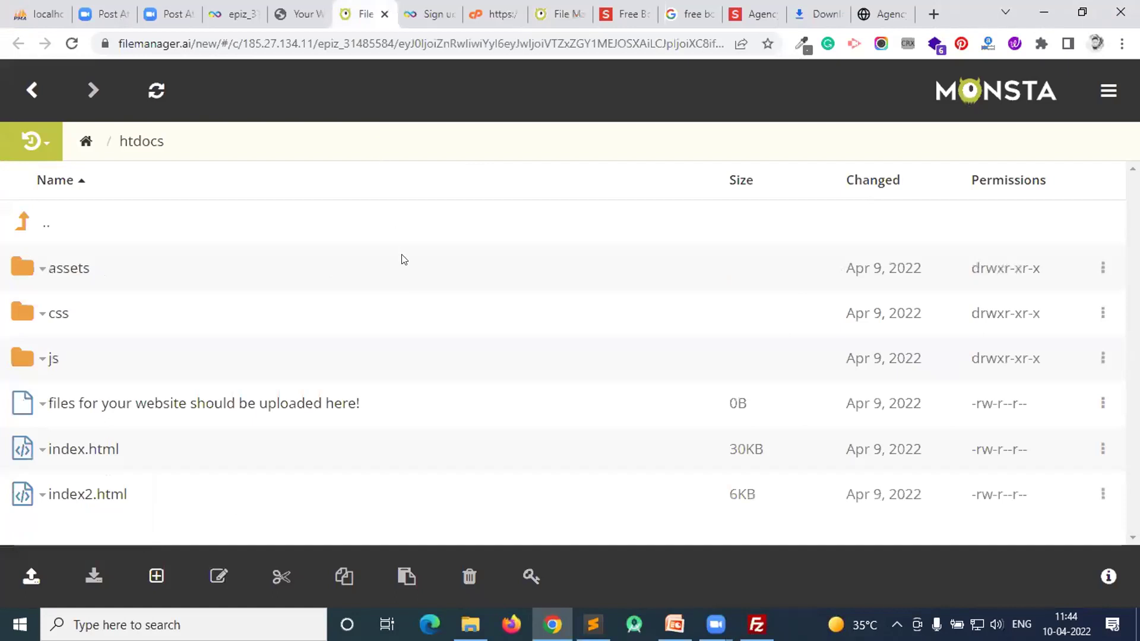
left_click(566, 16)
key("ctrl+w")
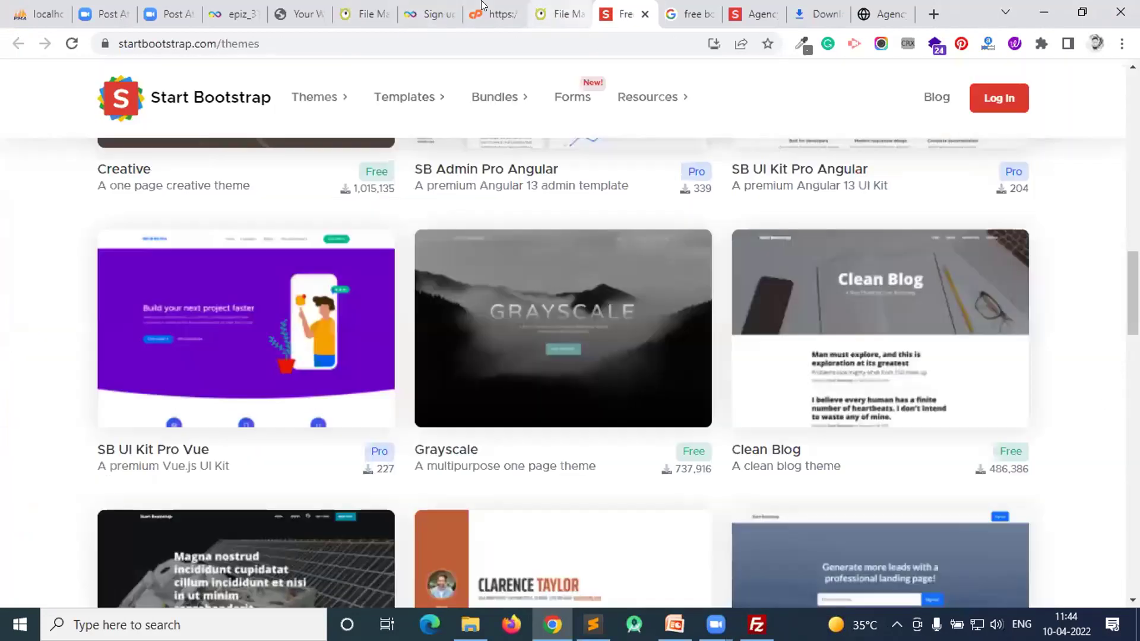
left_click(475, 13)
key("ctrl+w")
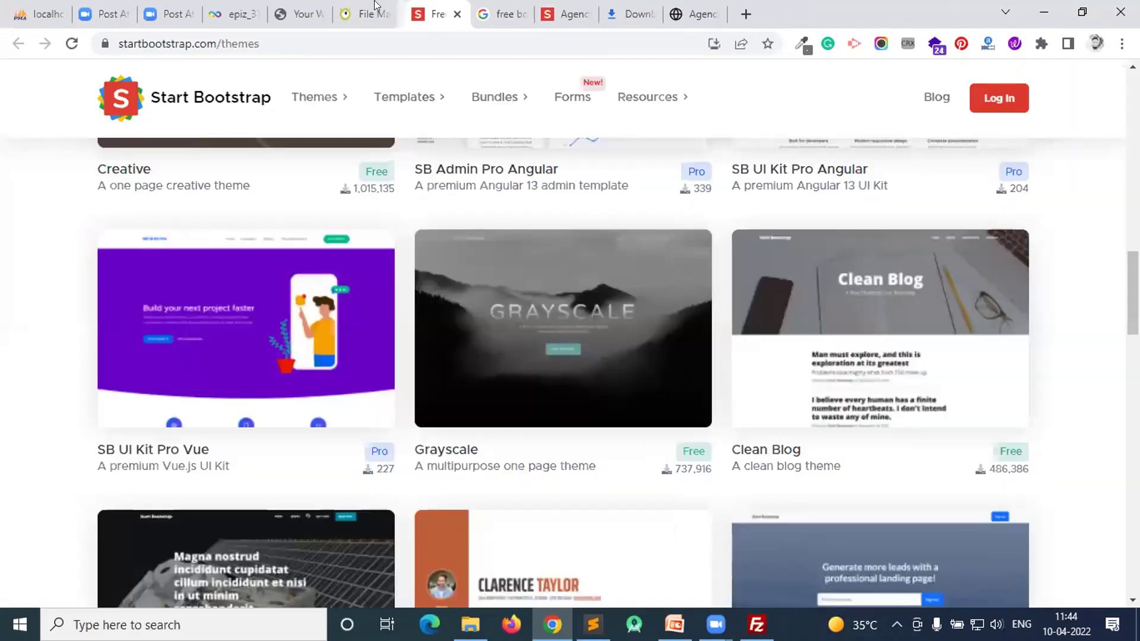
left_click(449, 13)
left_click(371, 13)
key("ctrl+w")
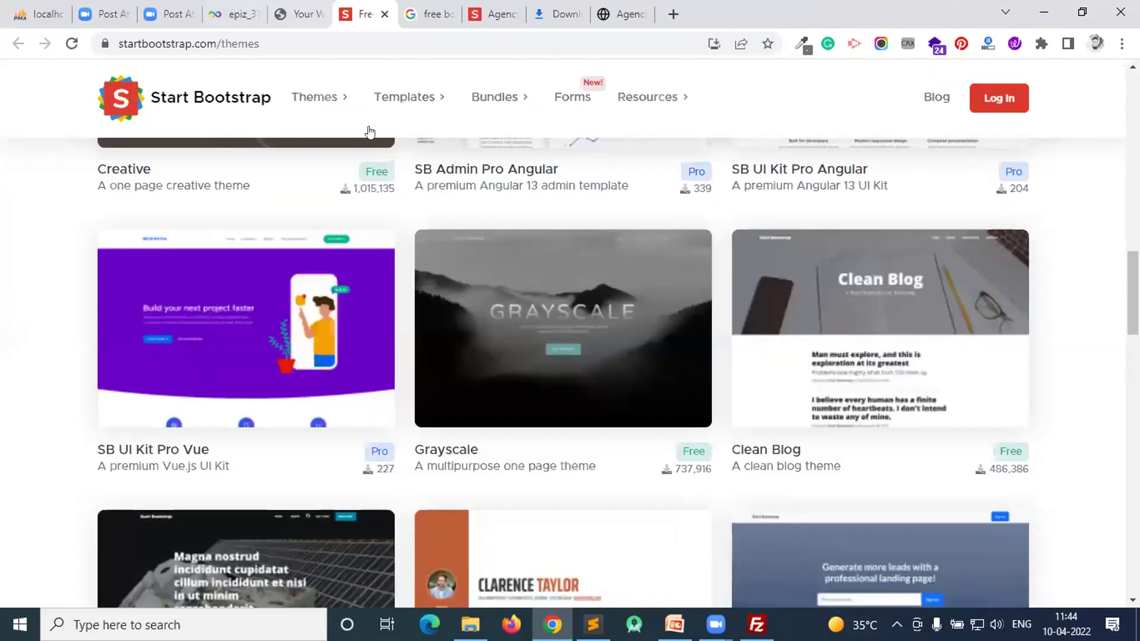
left_click(234, 9)
scroll(402, 273, "up", 5)
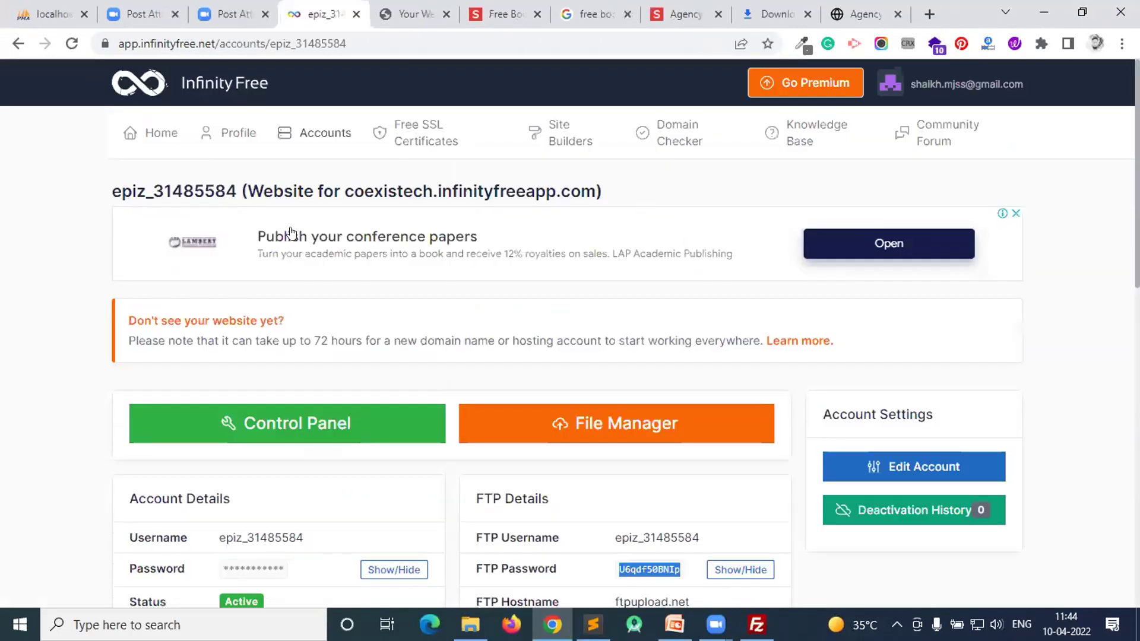
left_click(184, 153)
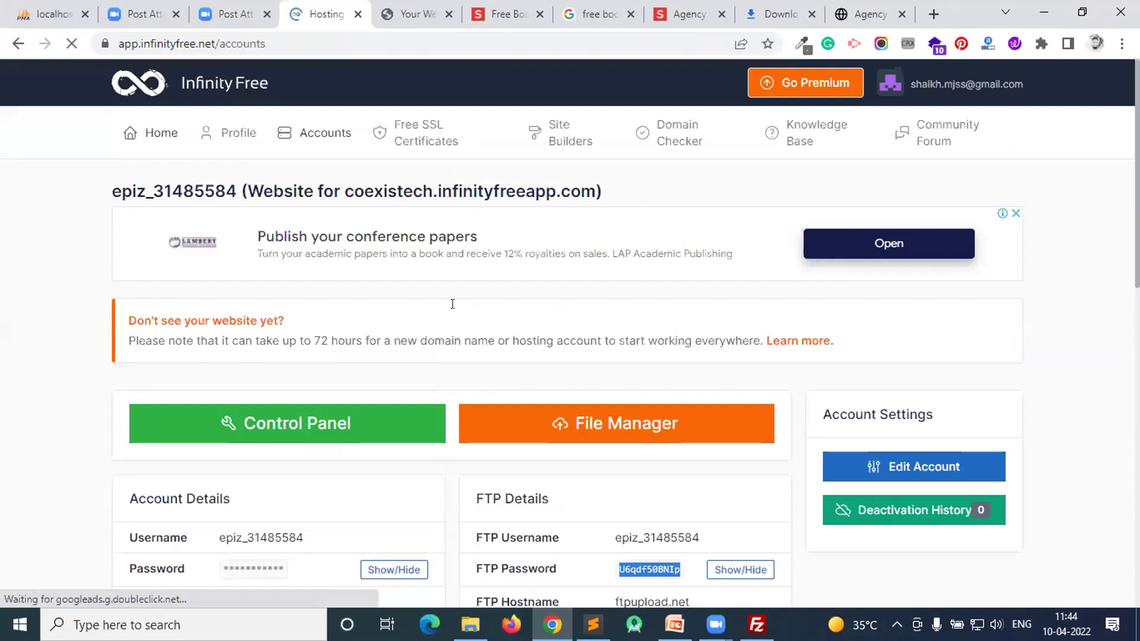
scroll(453, 301, "down", 2)
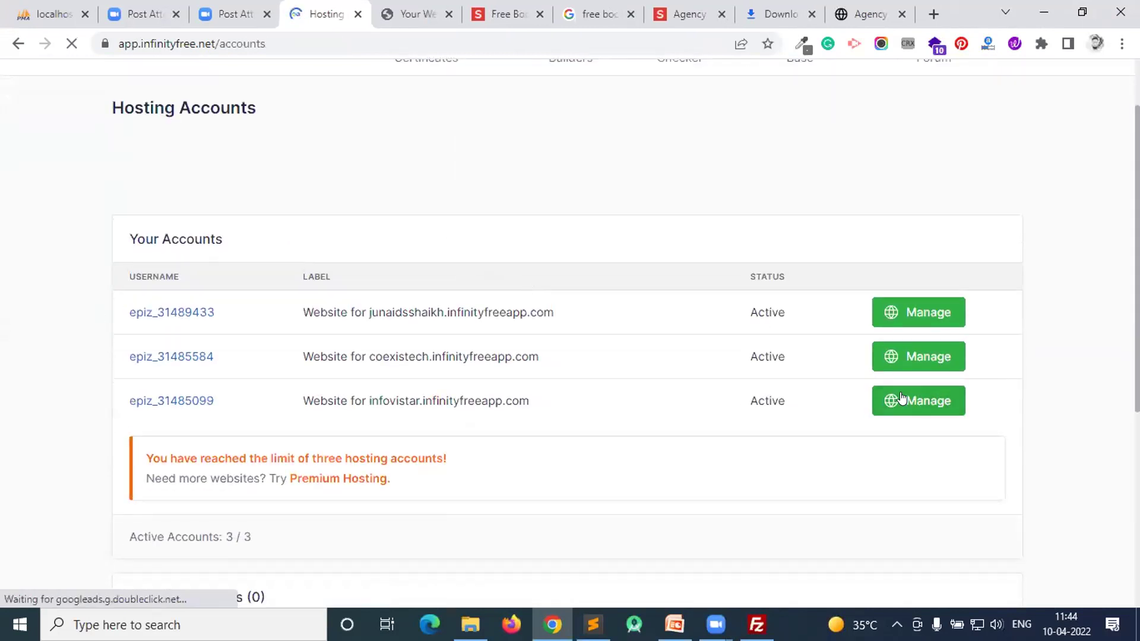
scroll(196, 178, "up", 2)
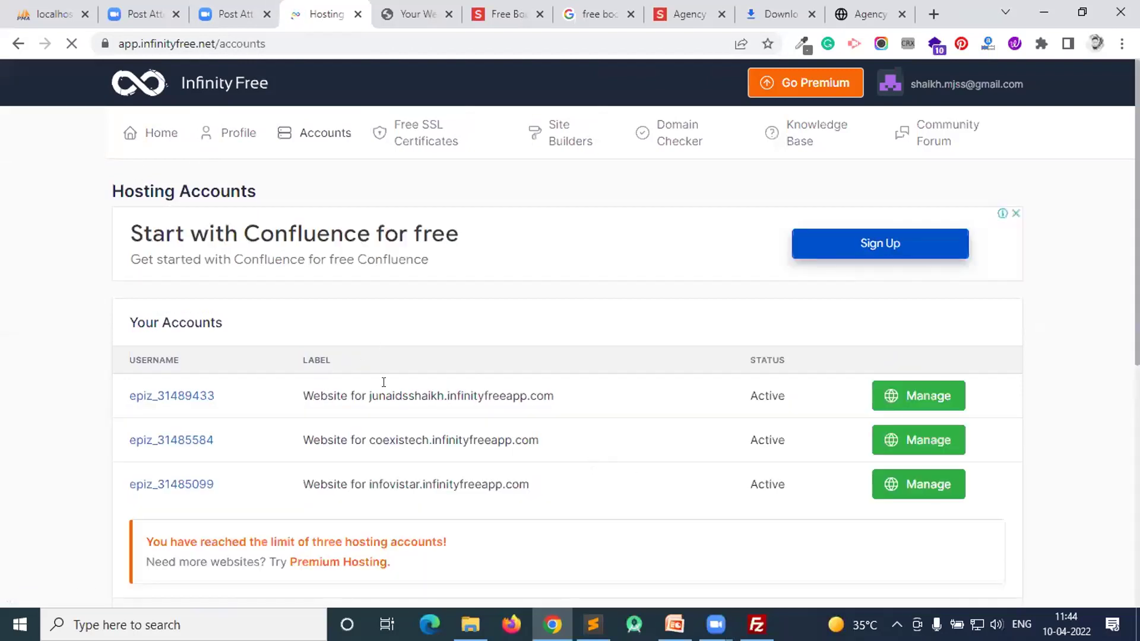
left_click_drag(386, 396, 530, 484)
left_click(435, 393)
left_click_drag(373, 439, 501, 440)
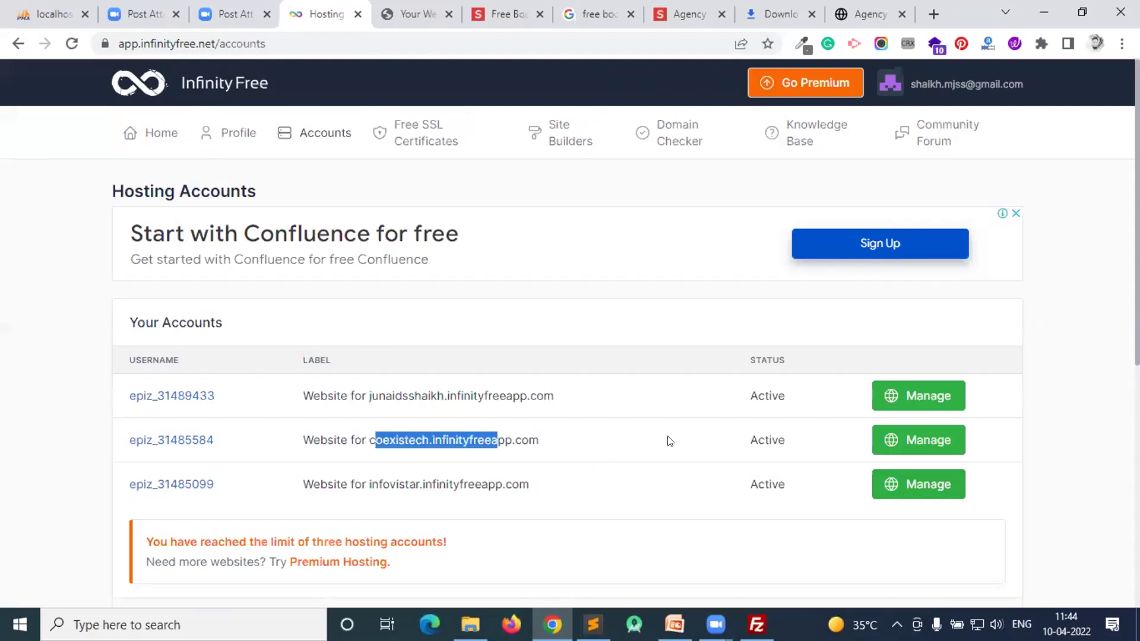
left_click(898, 443)
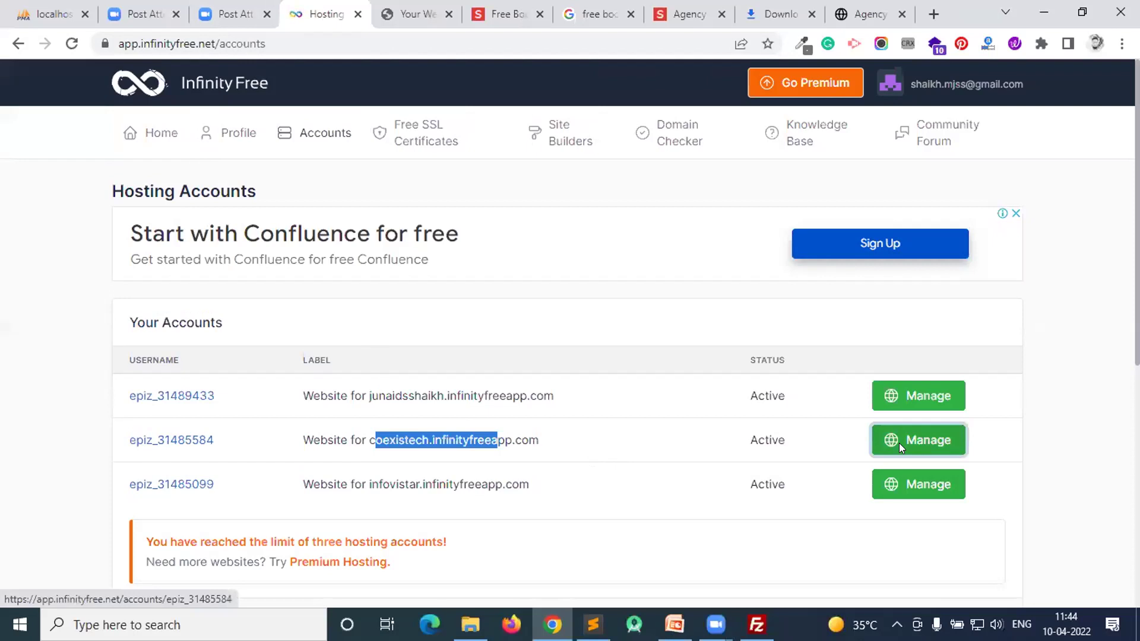
scroll(584, 271, "down", 5)
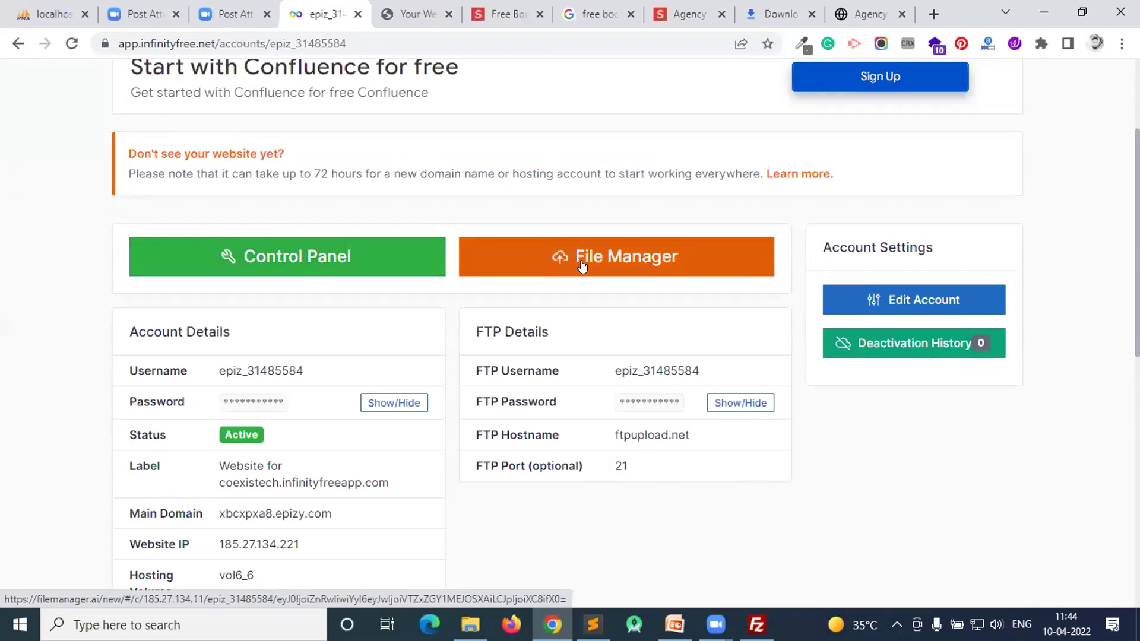
- Open coexistech's Control Panel in a new tab, scroll through its tools, then return to account details
right_click(325, 263)
left_click(381, 273)
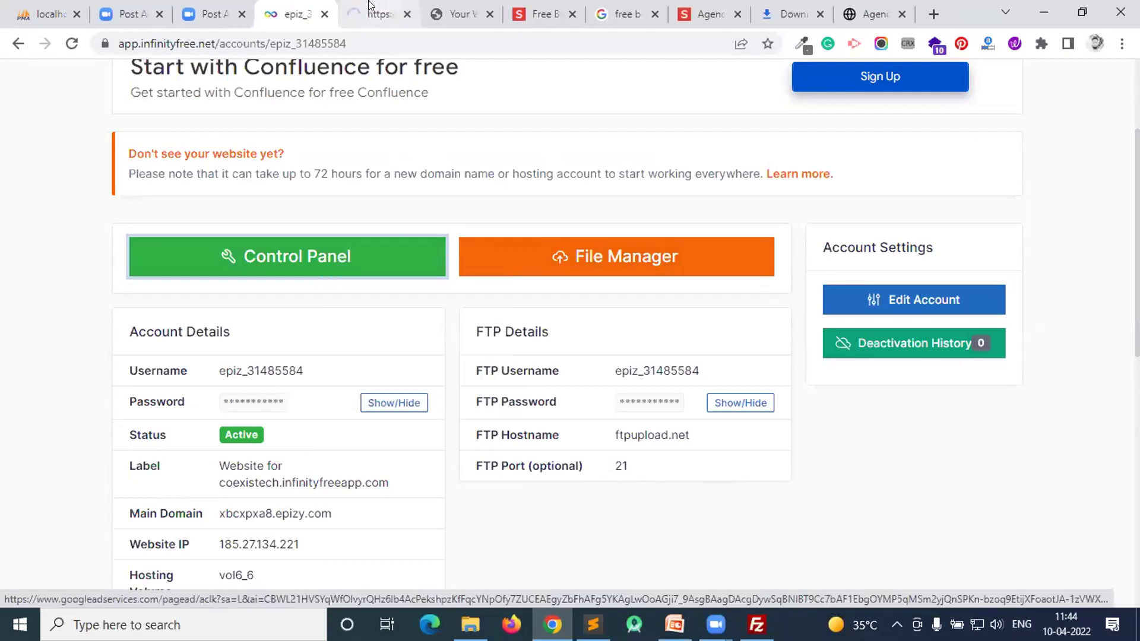
left_click(369, 7)
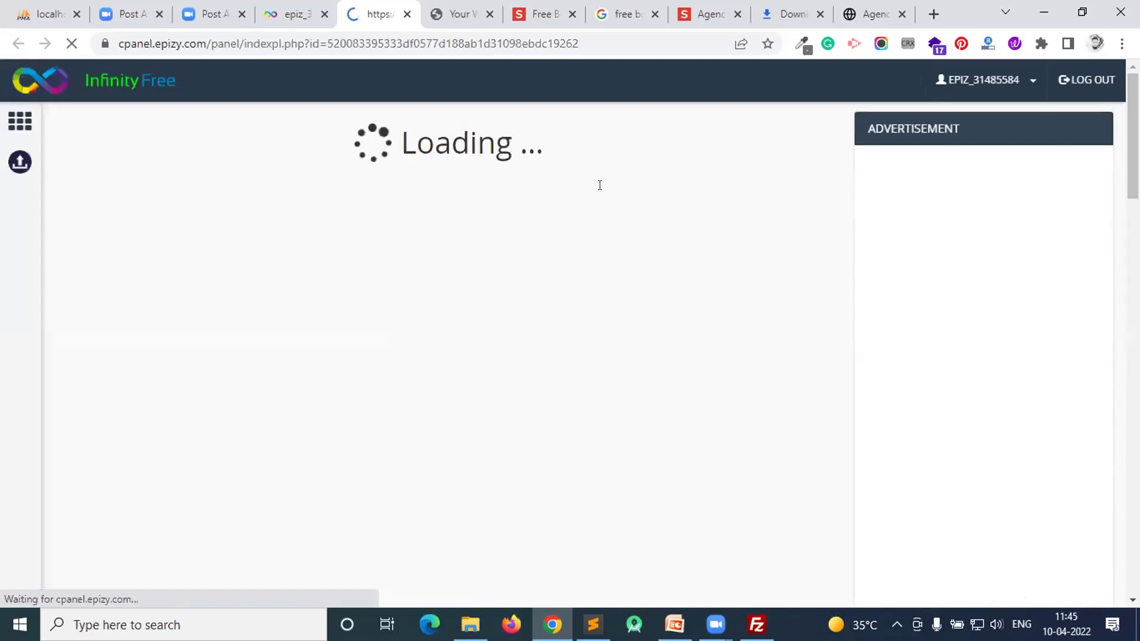
scroll(198, 247, "down", 1)
scroll(198, 248, "down", 6)
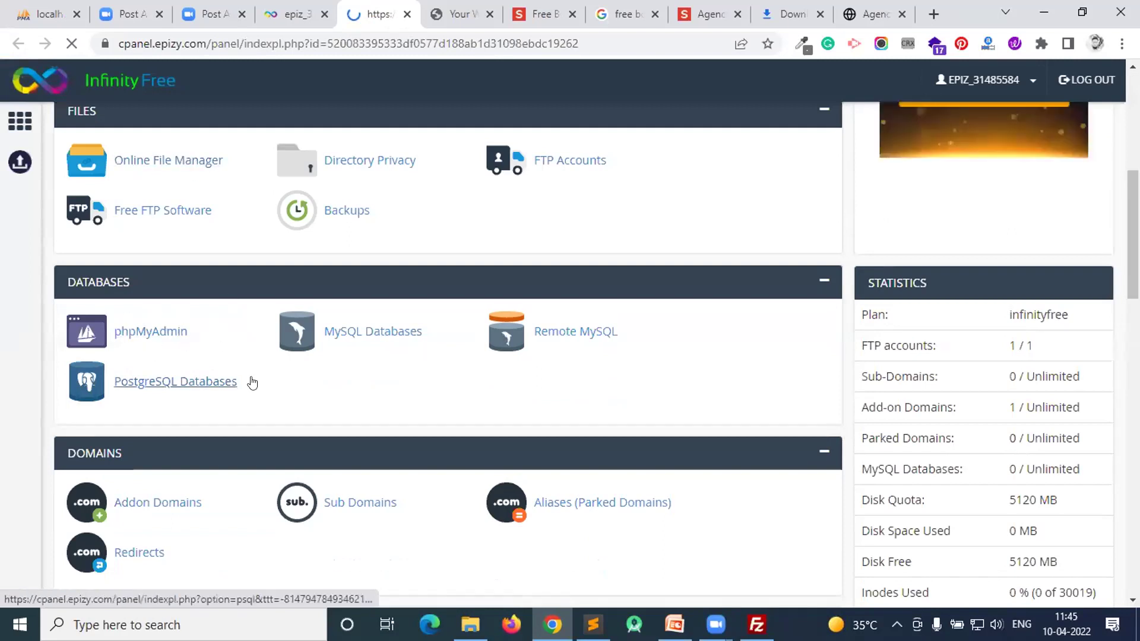
scroll(184, 332, "down", 11)
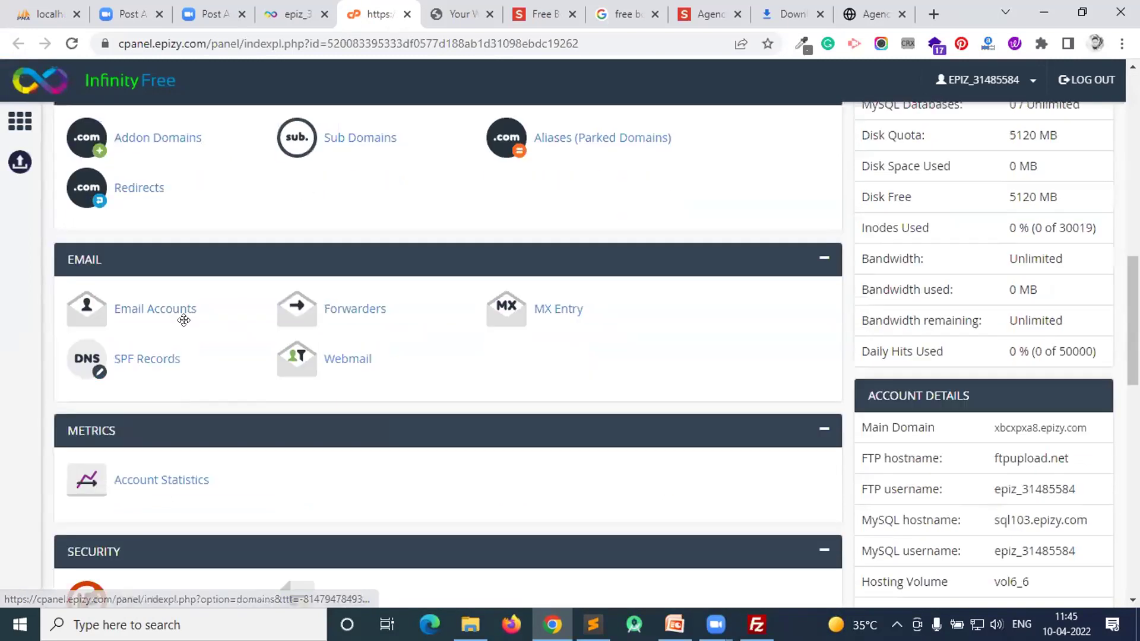
scroll(285, 262, "down", 3)
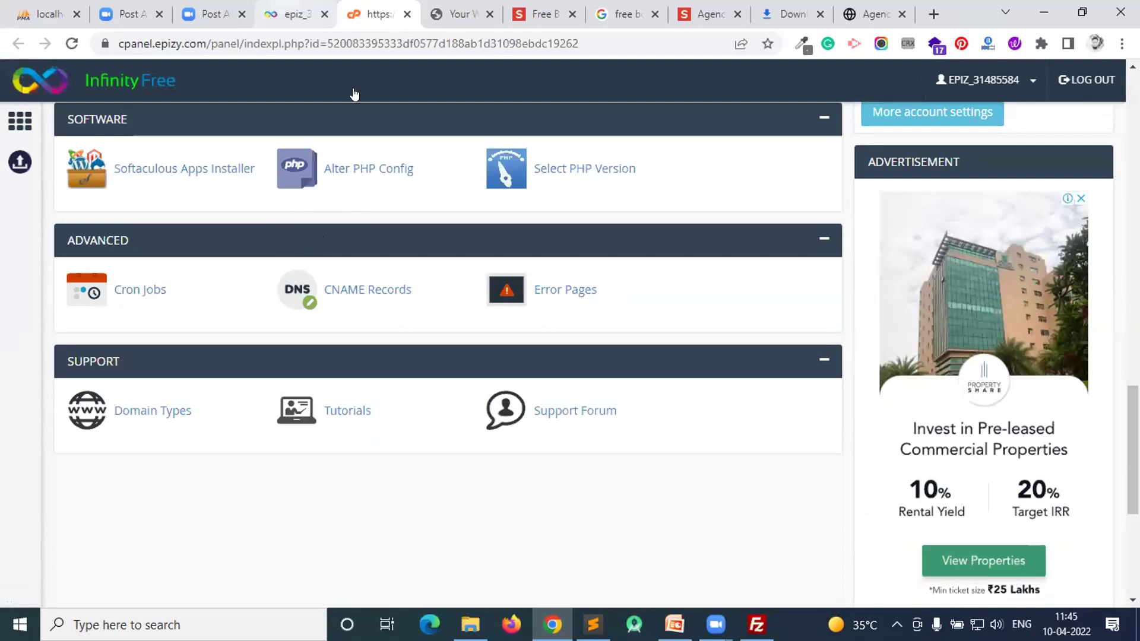
key("ctrl+shift+Tab")
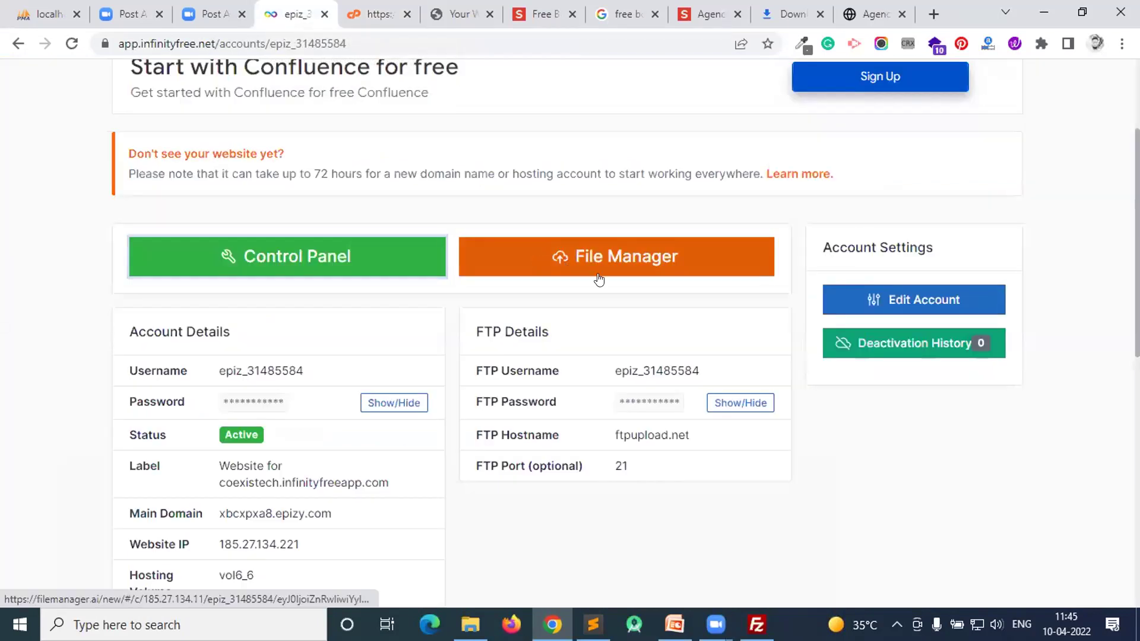
- Open the File Manager in a new tab and go into the htdocs folder
right_click(557, 261)
left_click(605, 273)
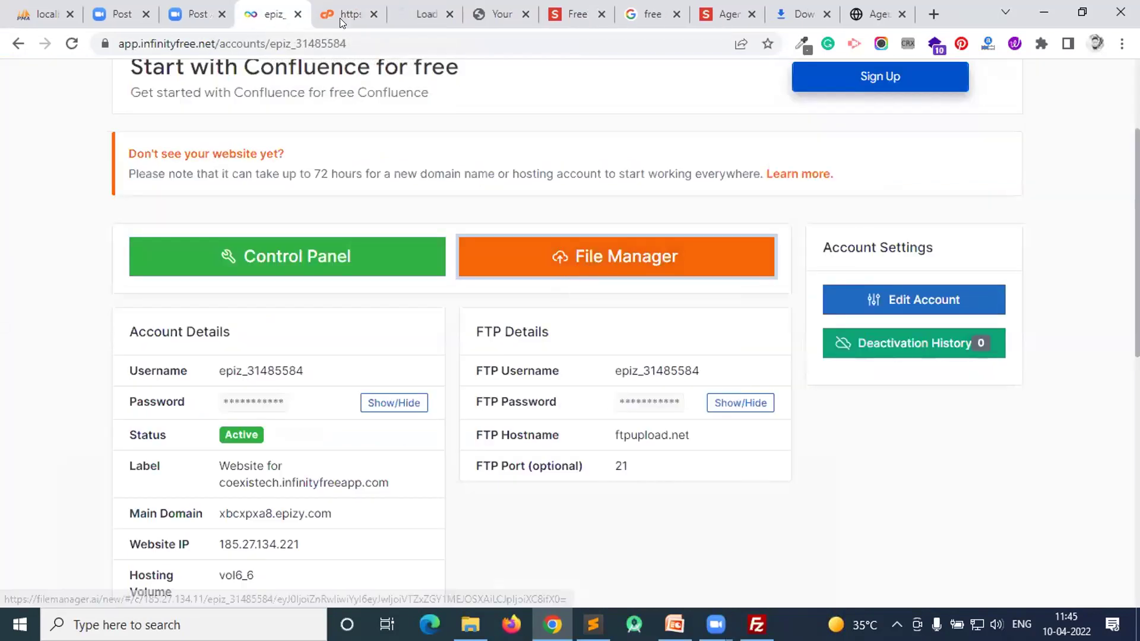
left_click(405, 7)
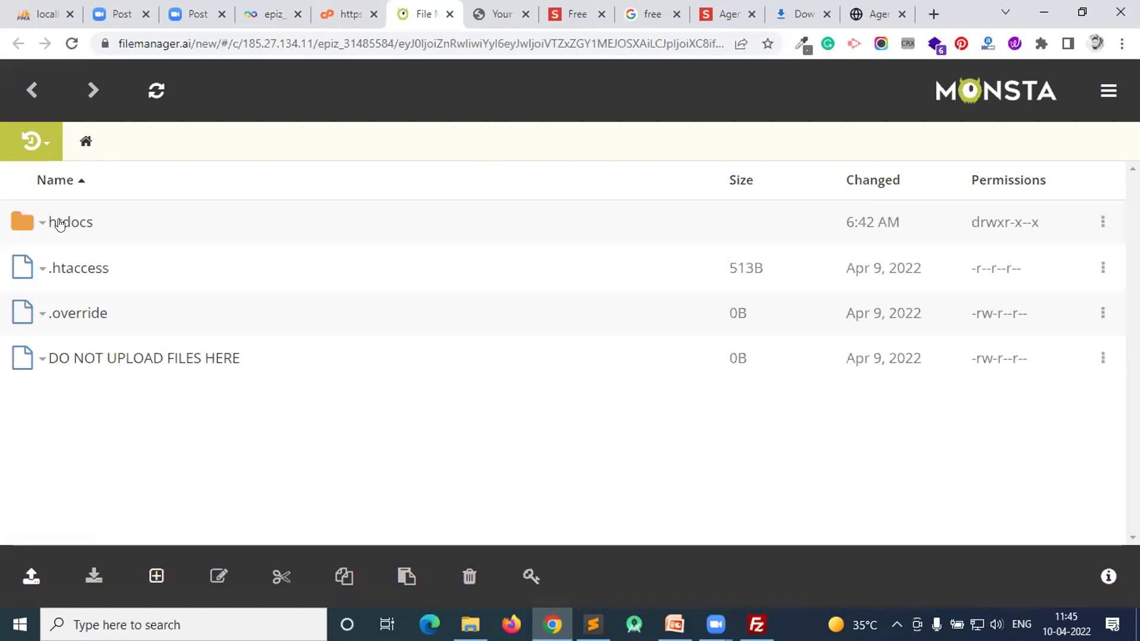
left_click(59, 224)
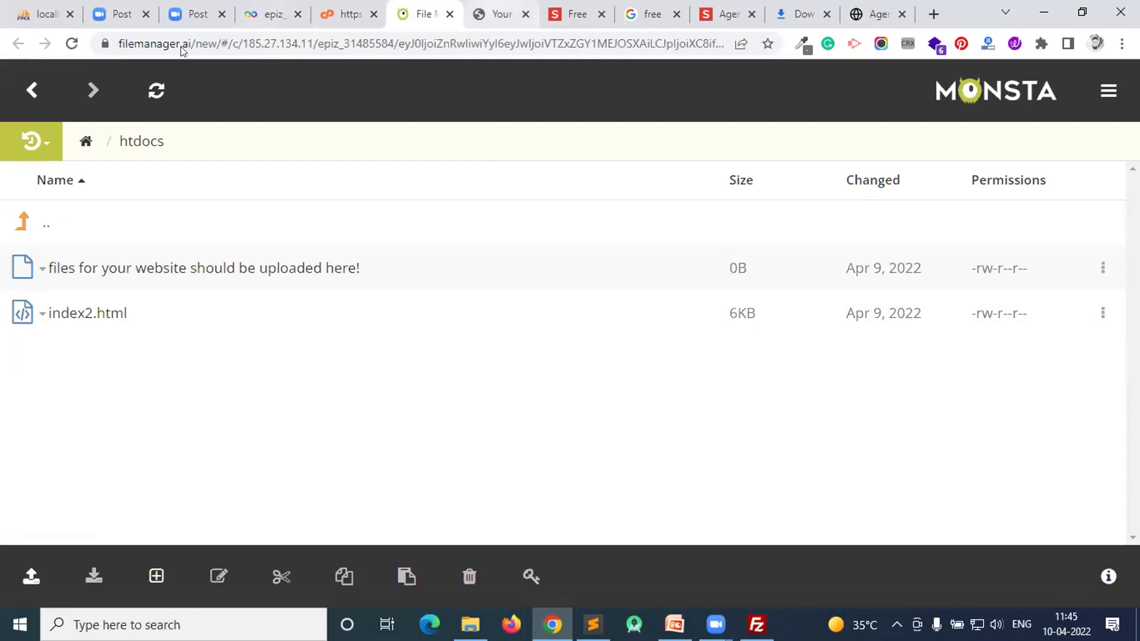
- Check the live site's domain across tabs, then bring up the local startbootstrap-agency-gh-pages folder
key("ctrl+Tab")
left_click(340, 45)
left_click(368, 45)
left_click_drag(341, 45, 190, 45)
left_click(347, 14)
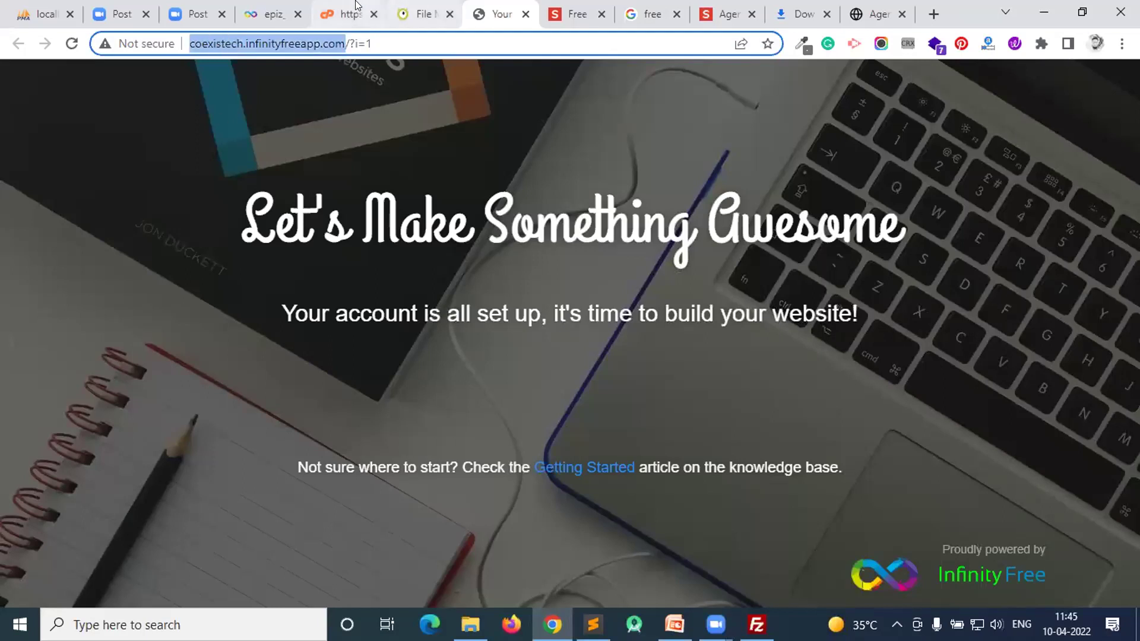
left_click(516, 9)
left_click(648, 11)
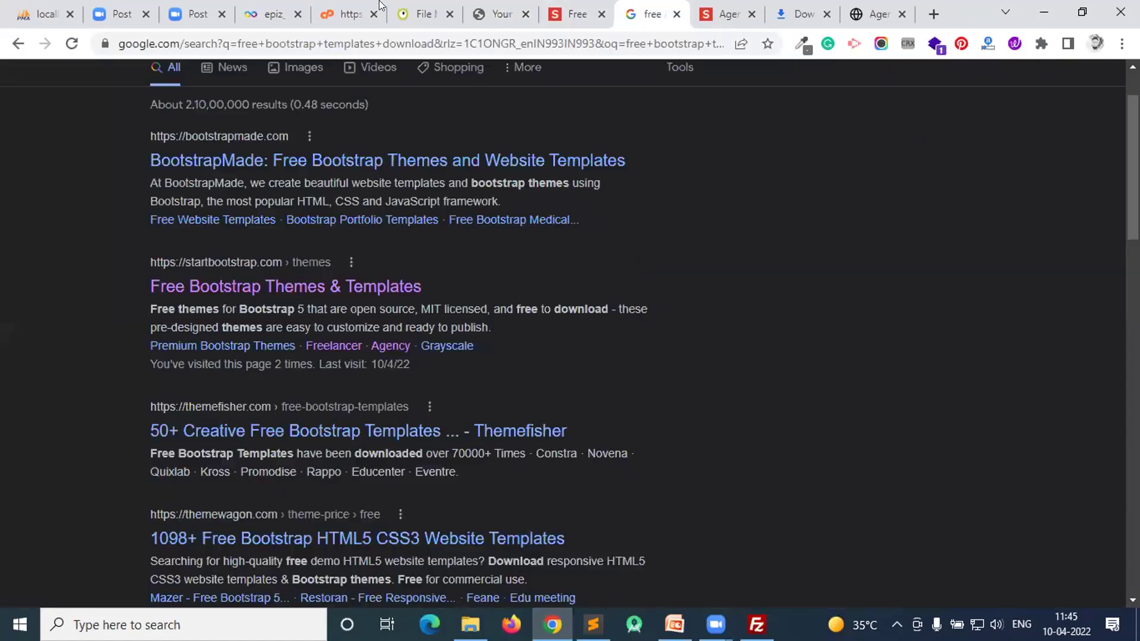
left_click(418, 9)
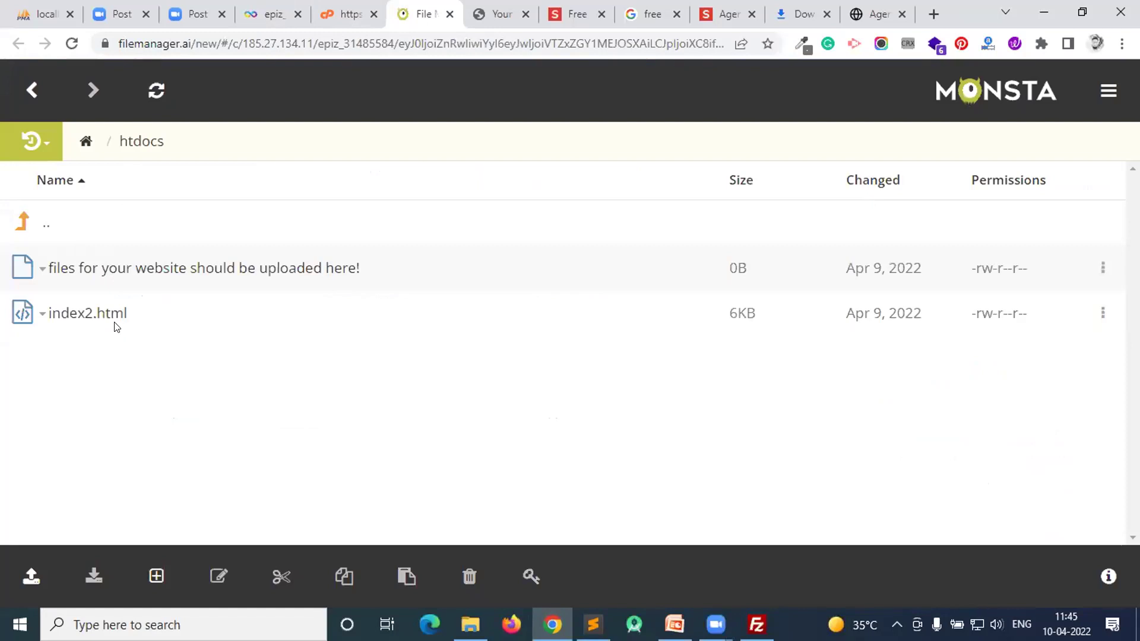
left_click(508, 9)
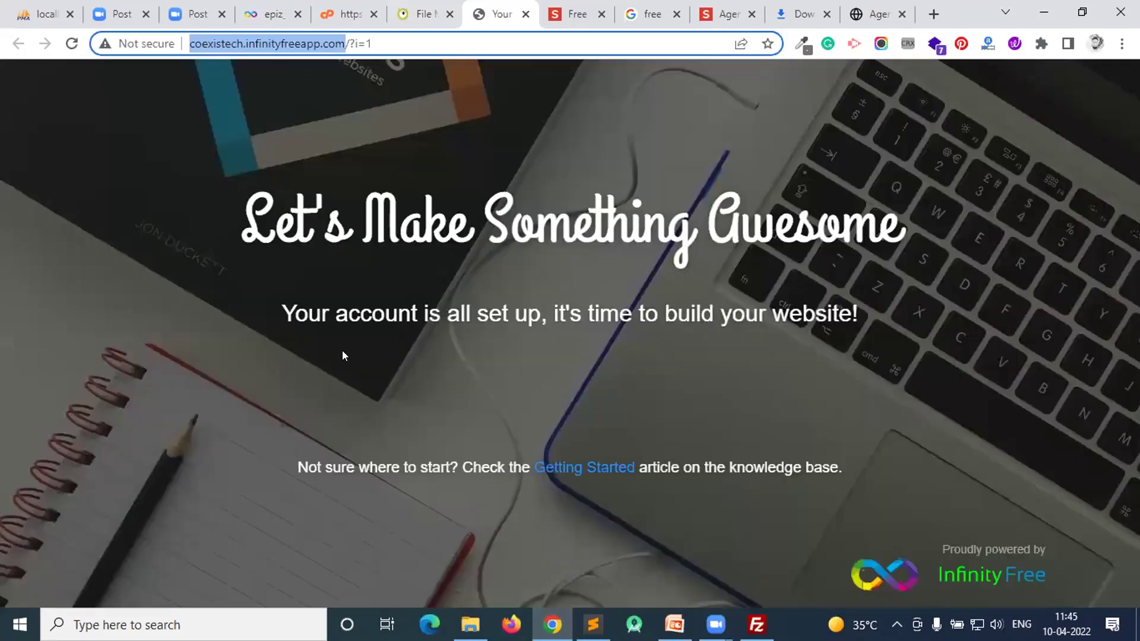
left_click(429, 9)
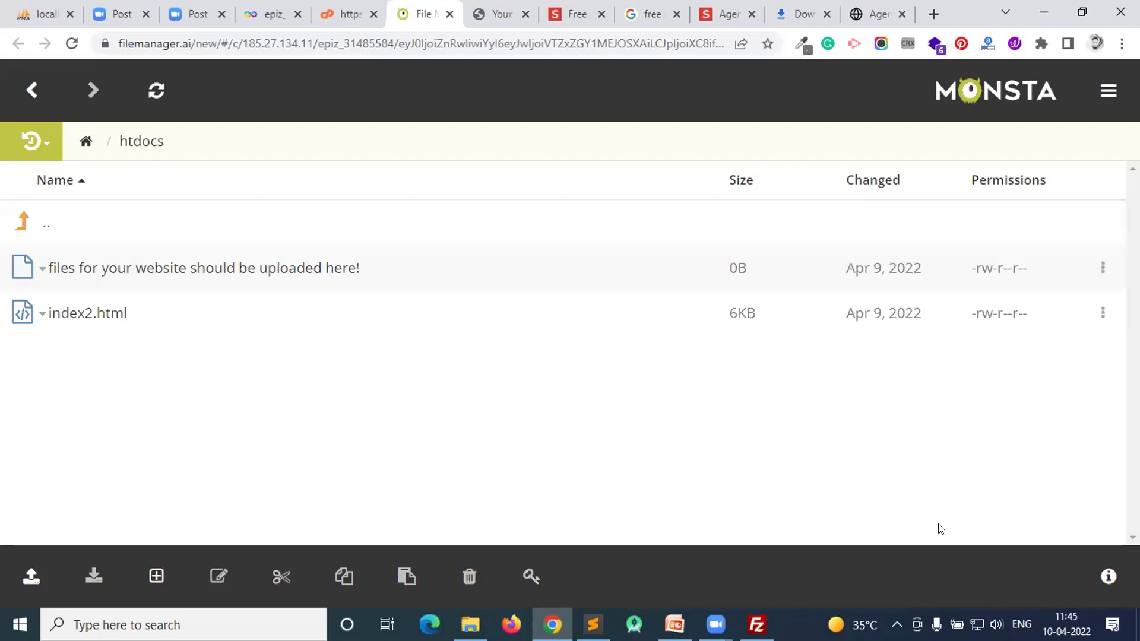
left_click(470, 624)
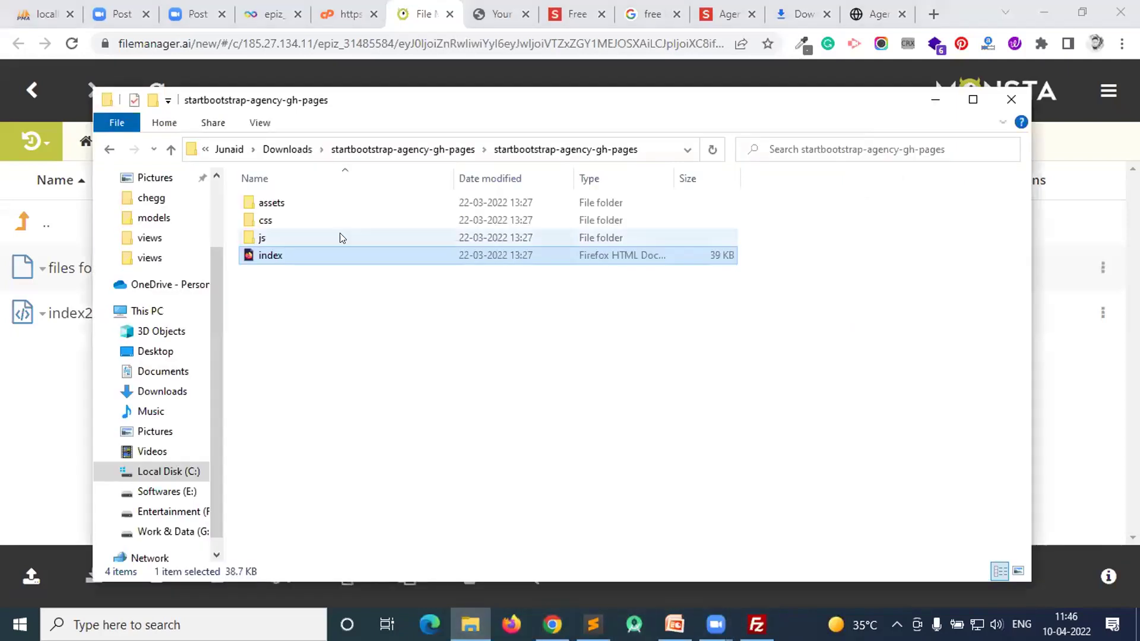
- Return to Monsta FTP, open the upload options, and close the FileZilla window
left_click(1079, 405)
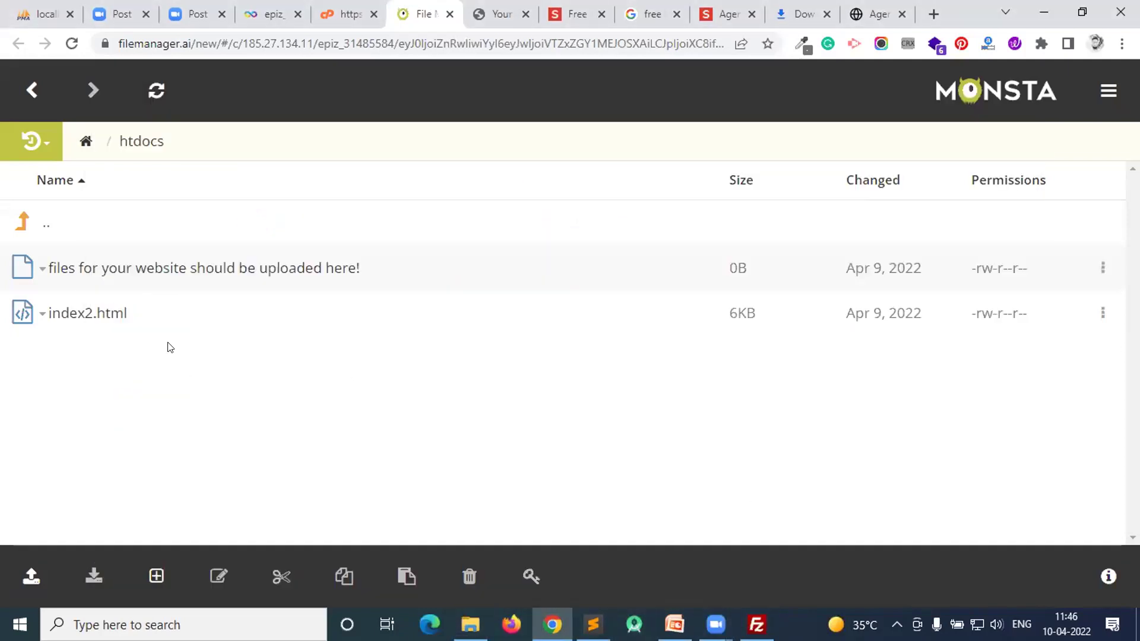
left_click(31, 575)
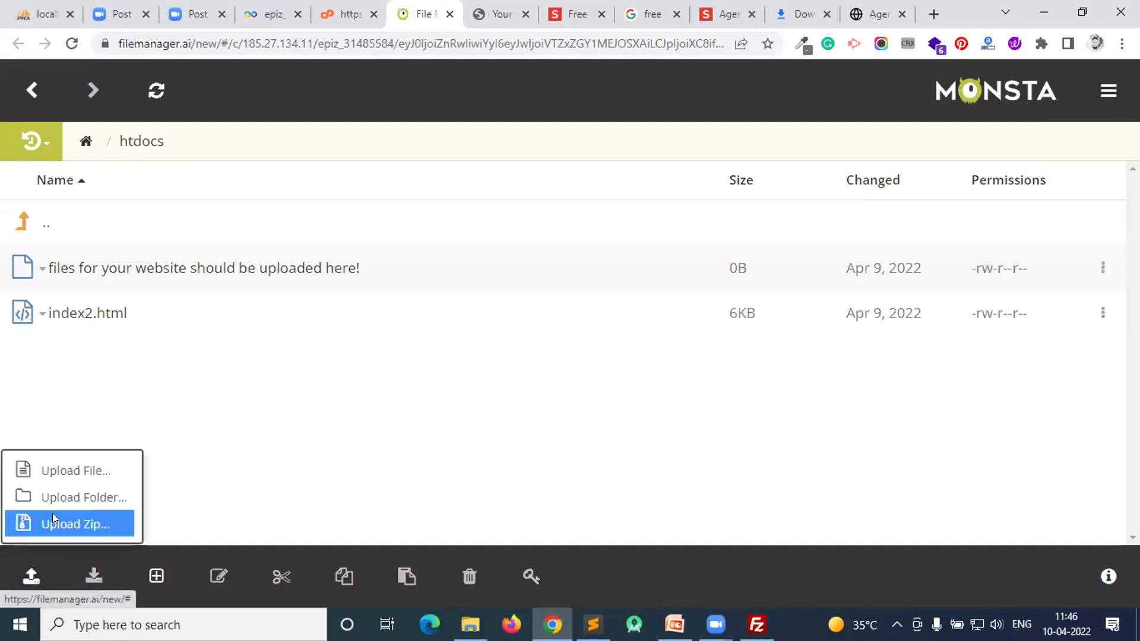
left_click(117, 522)
left_click(757, 624)
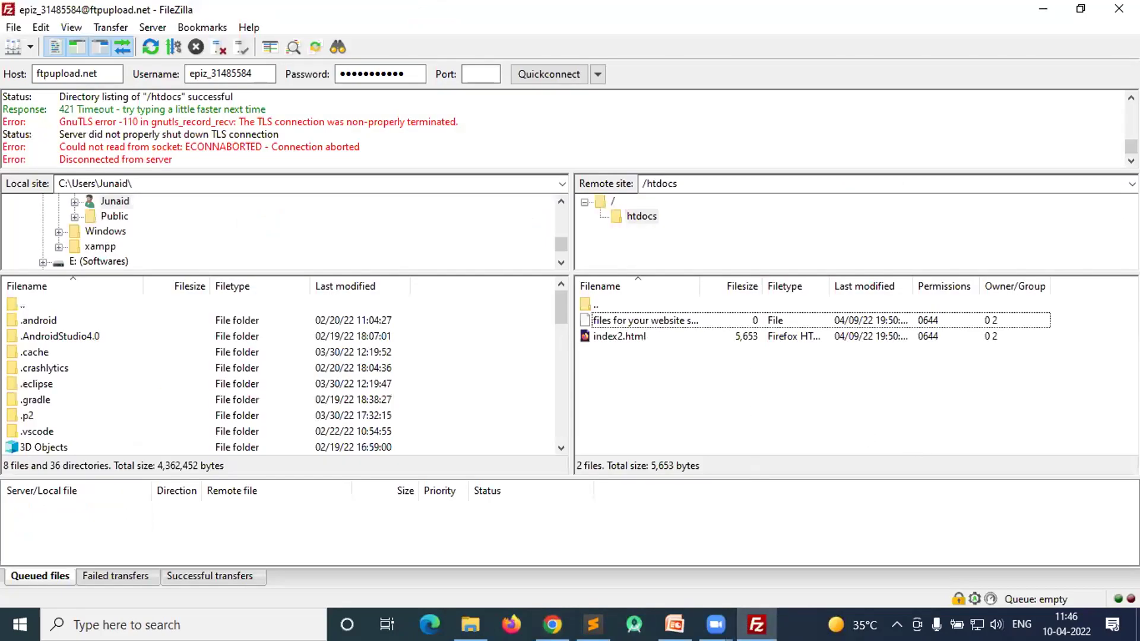
left_click(1113, 11)
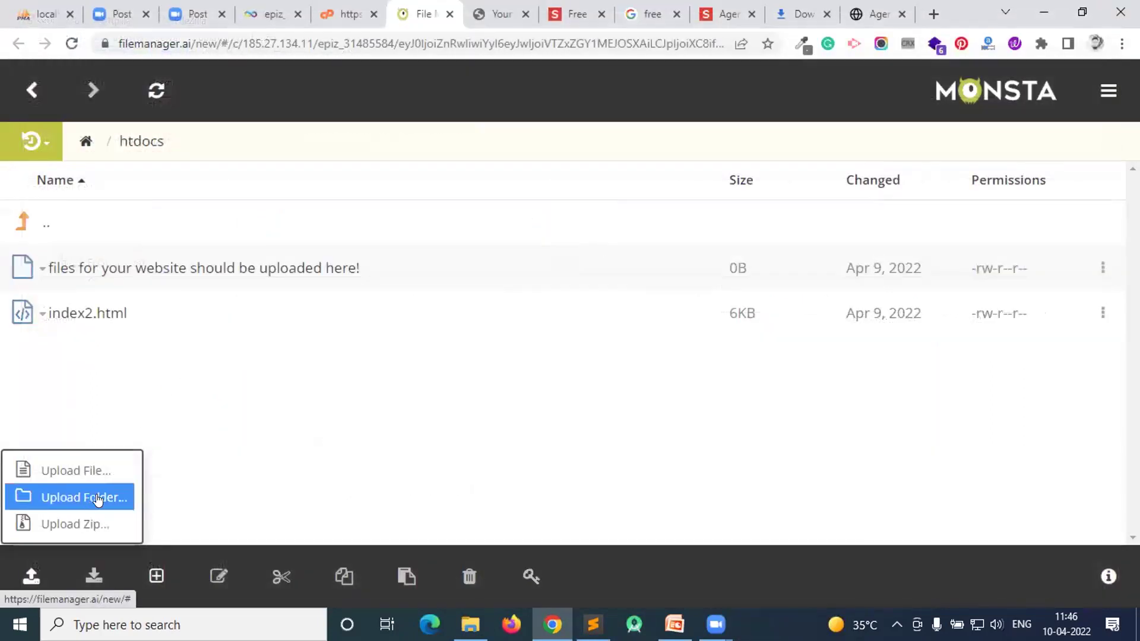
- Dismiss the open menus and choose Upload Folder from the Upload options
left_click(180, 407)
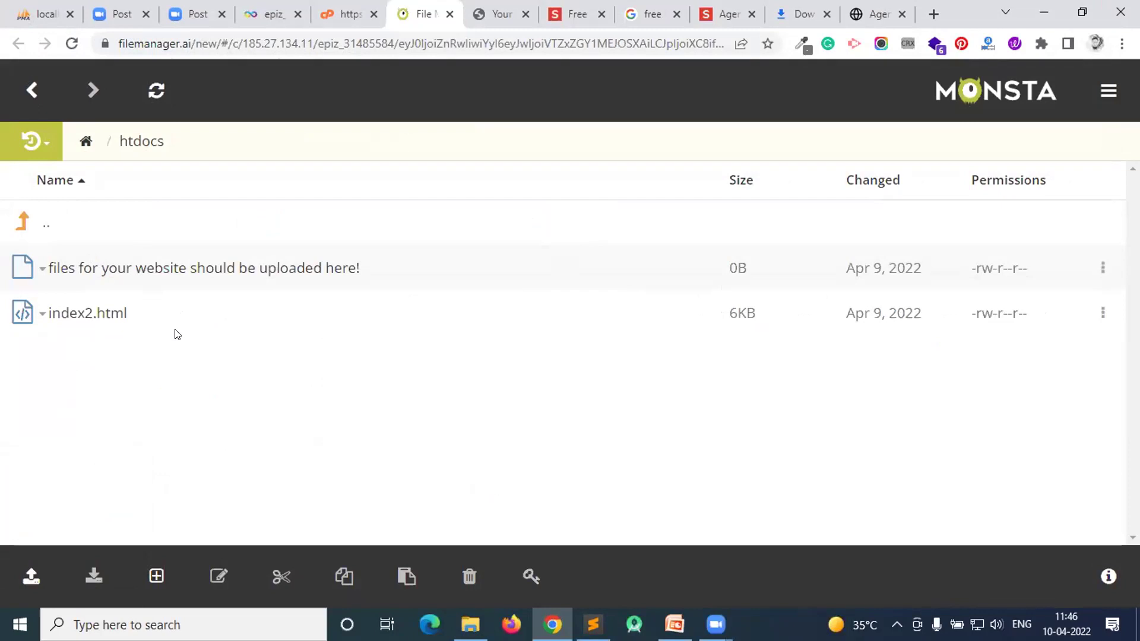
left_click(157, 574)
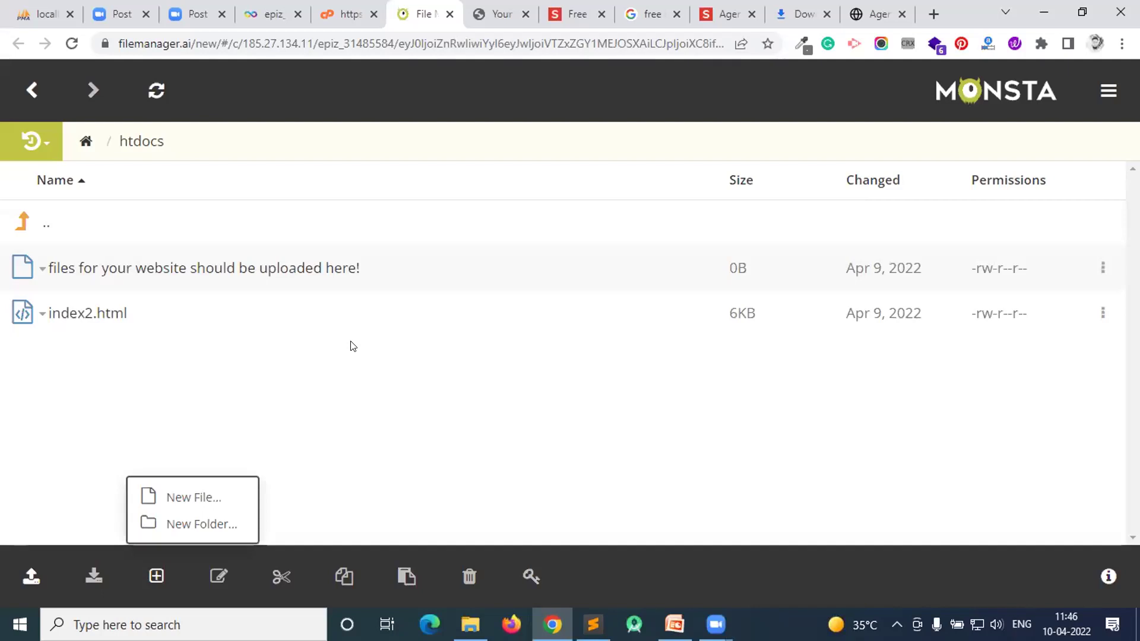
left_click(302, 364)
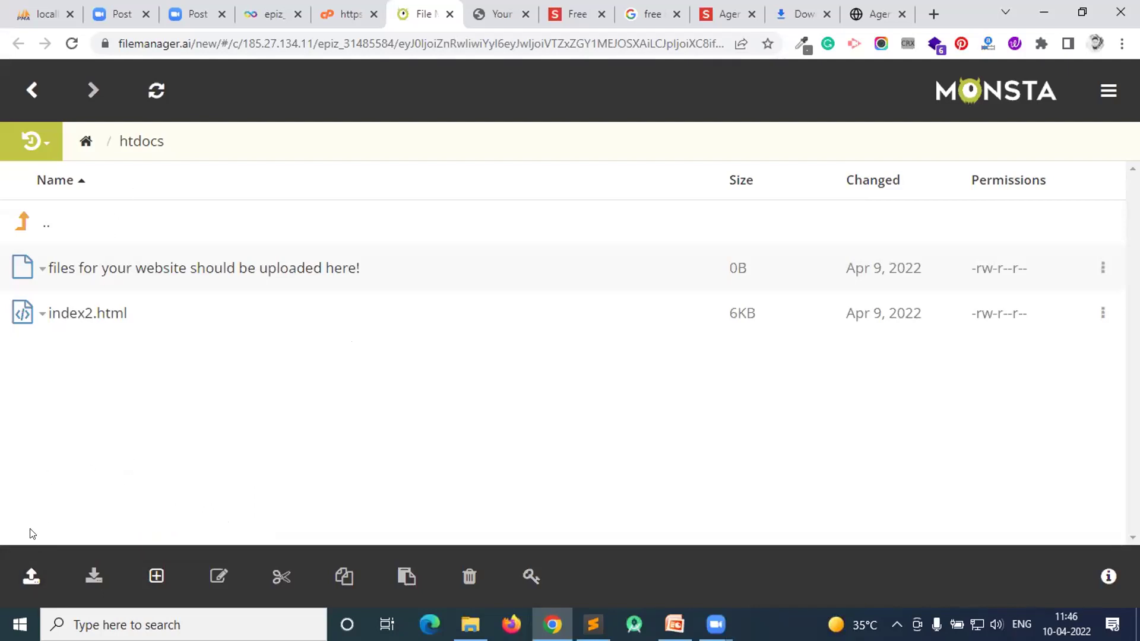
left_click(30, 574)
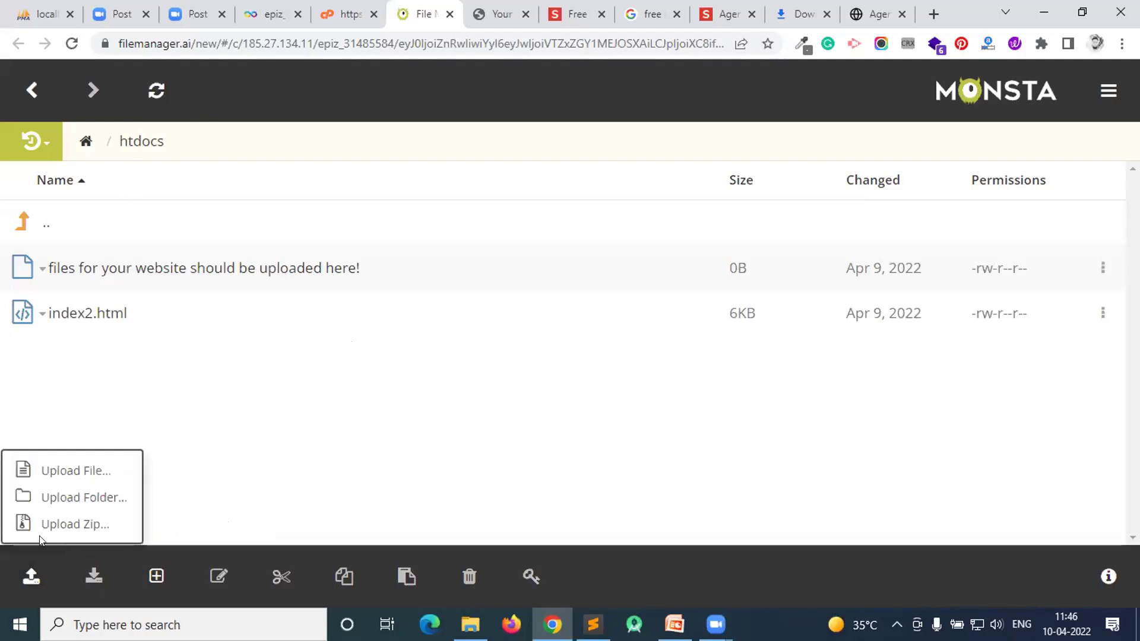
left_click(73, 495)
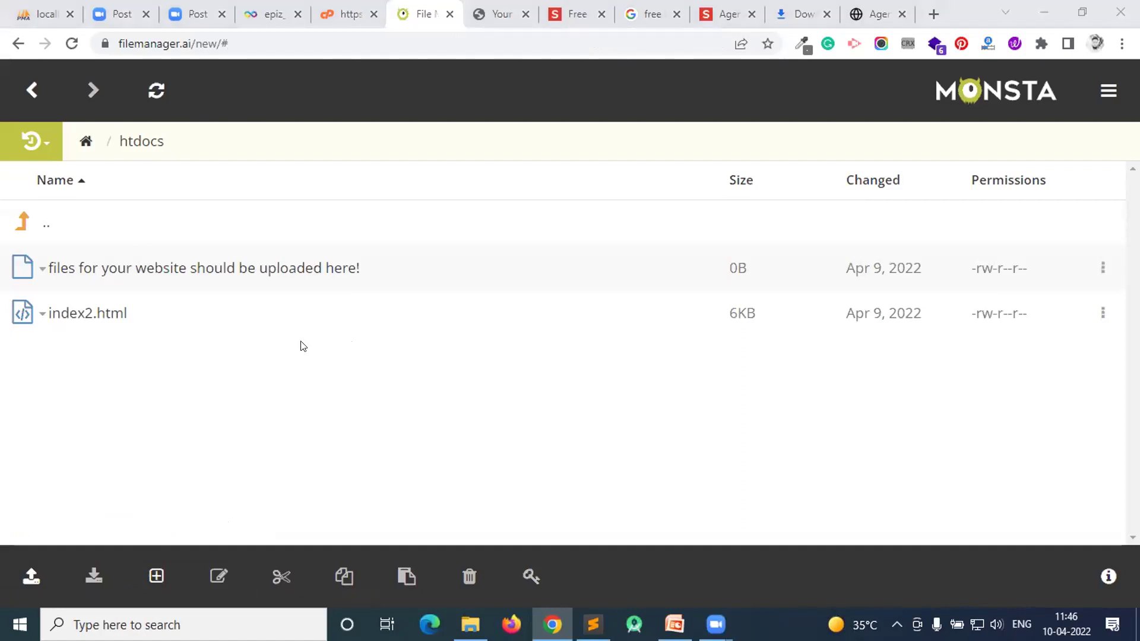
- Upload the startbootstrap-agency-gh-pages/assets folder, all 22 files, into htdocs
left_click(141, 42)
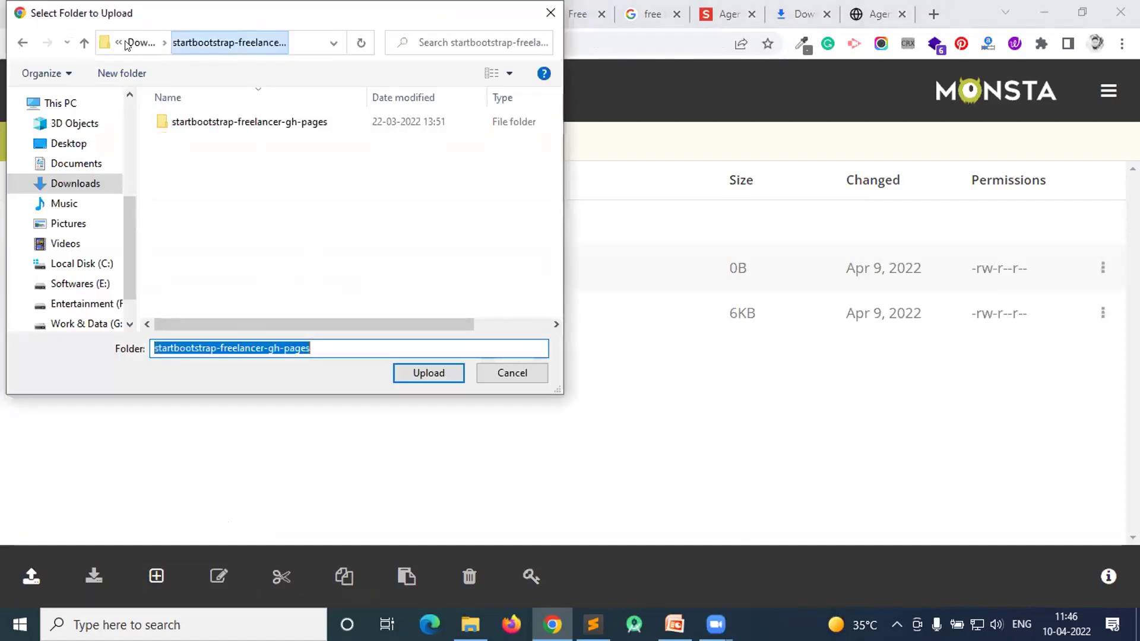
left_click(141, 42)
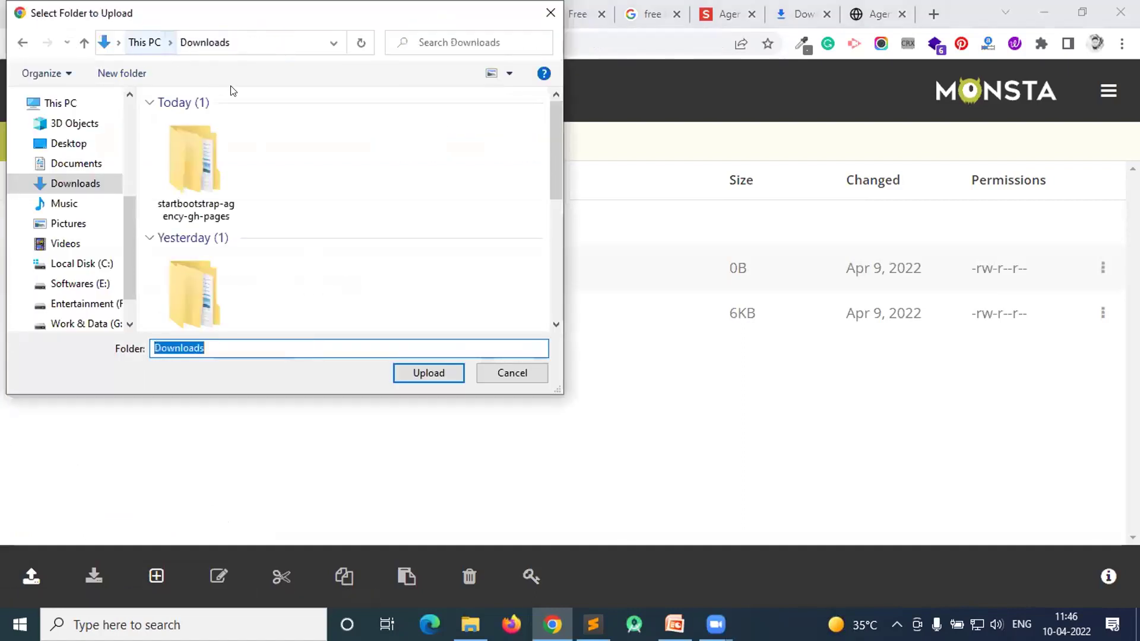
double_click(208, 166)
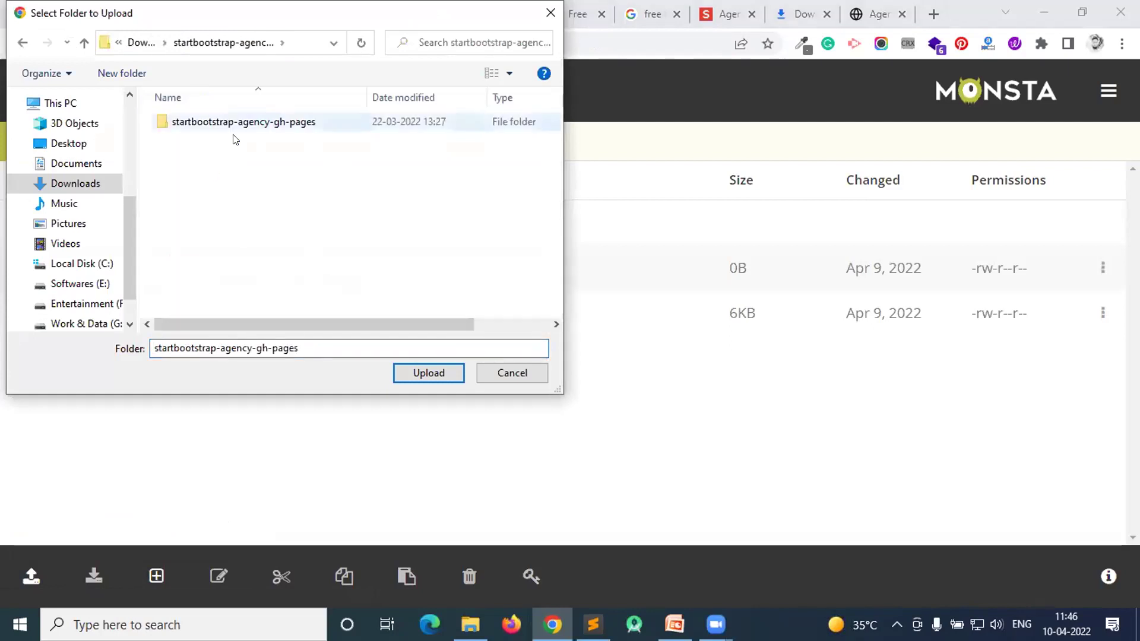
double_click(235, 124)
left_click(193, 125)
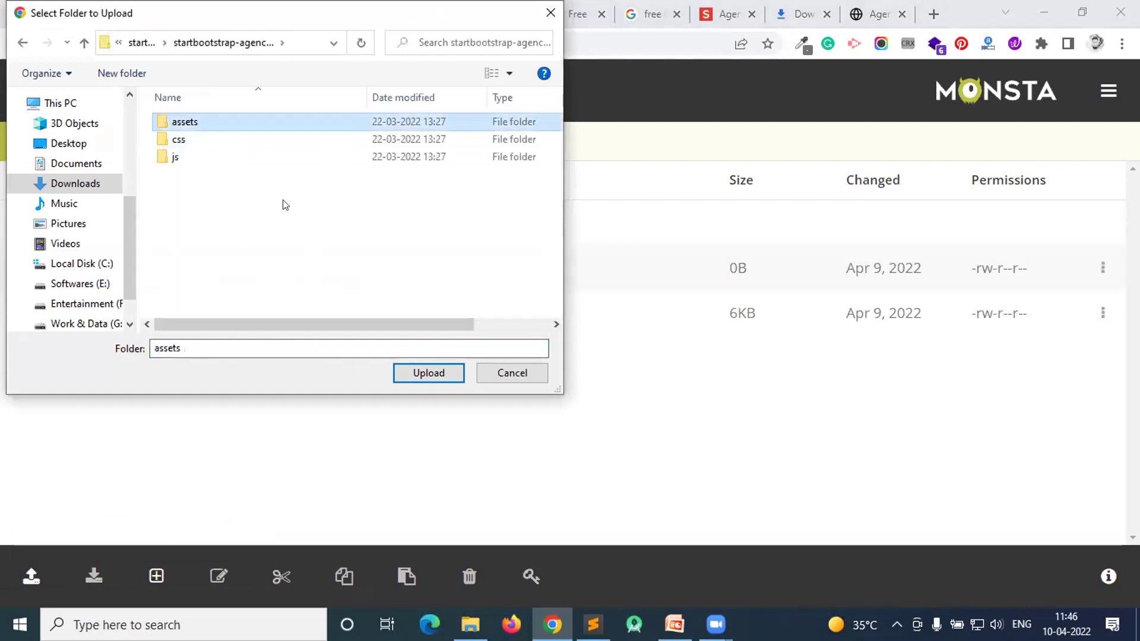
left_click(424, 378)
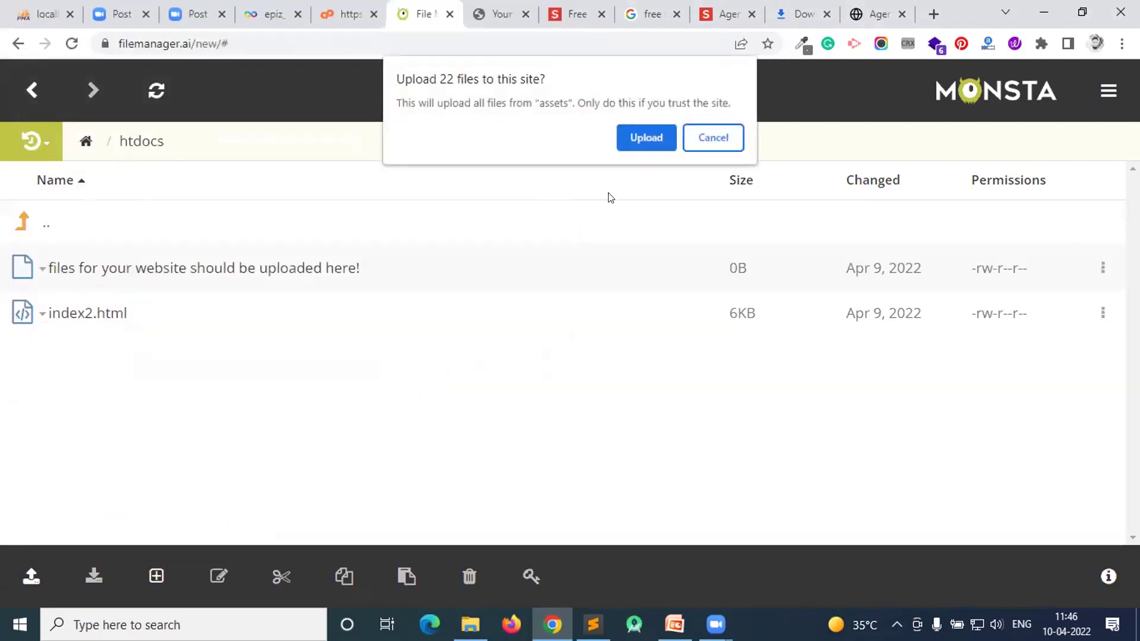
left_click(632, 133)
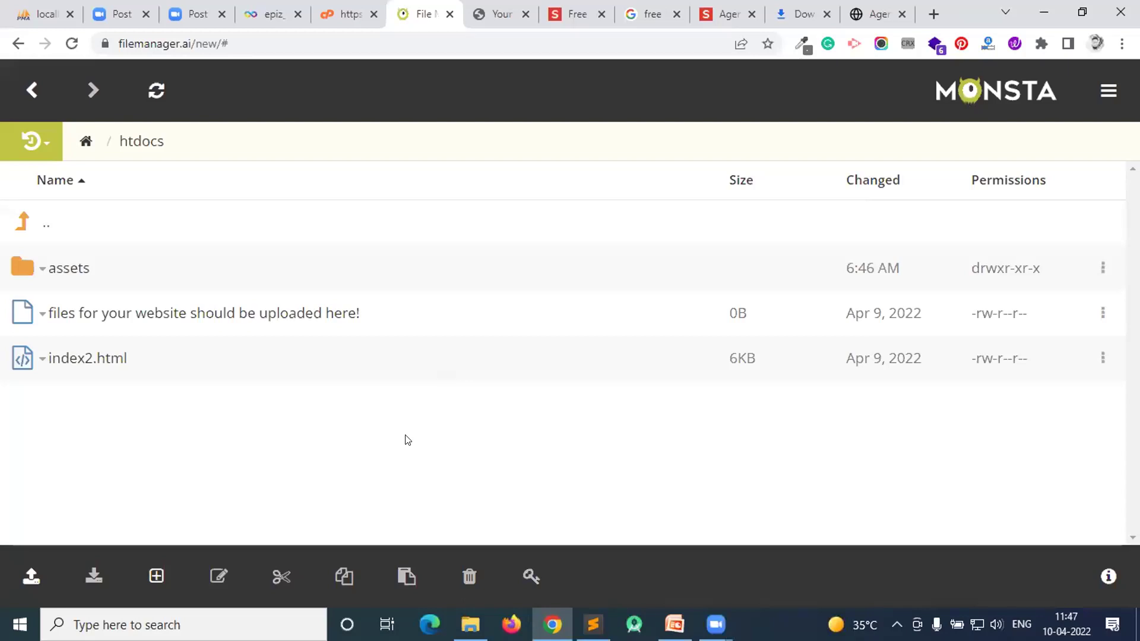
- Upload the template's css folder into htdocs
left_click(31, 575)
left_click(68, 495)
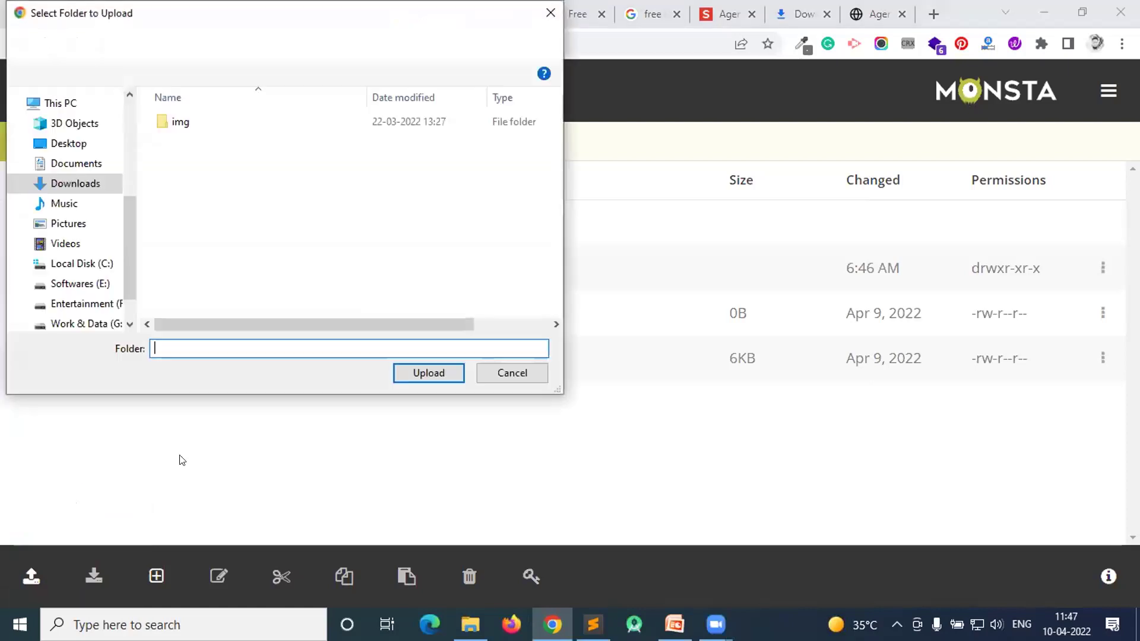
left_click(194, 41)
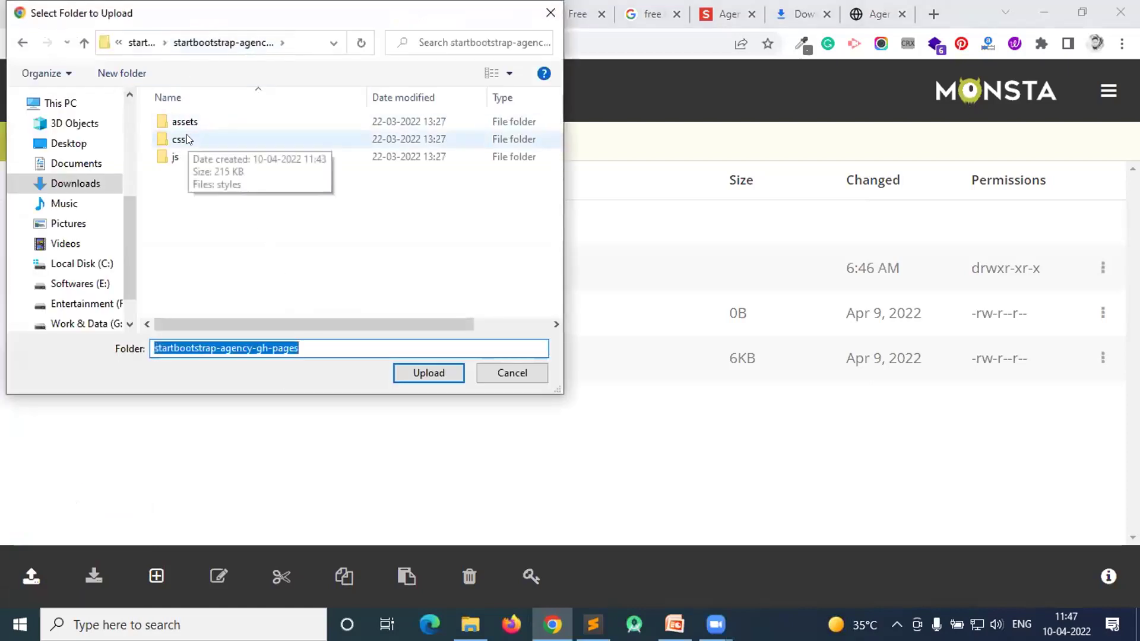
left_click(187, 137)
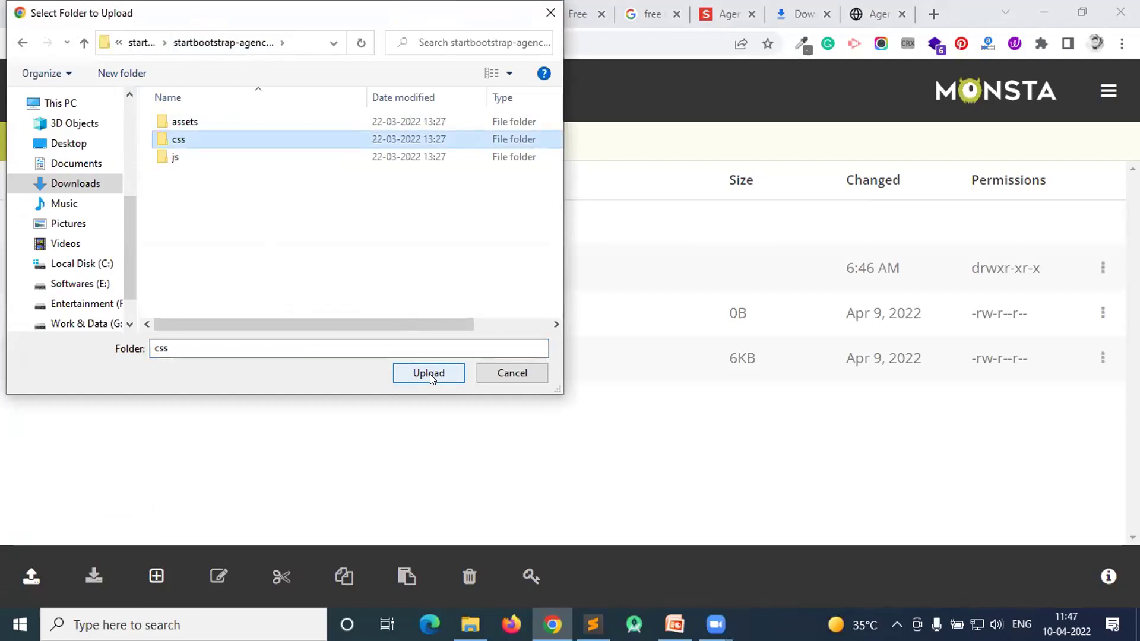
left_click(429, 374)
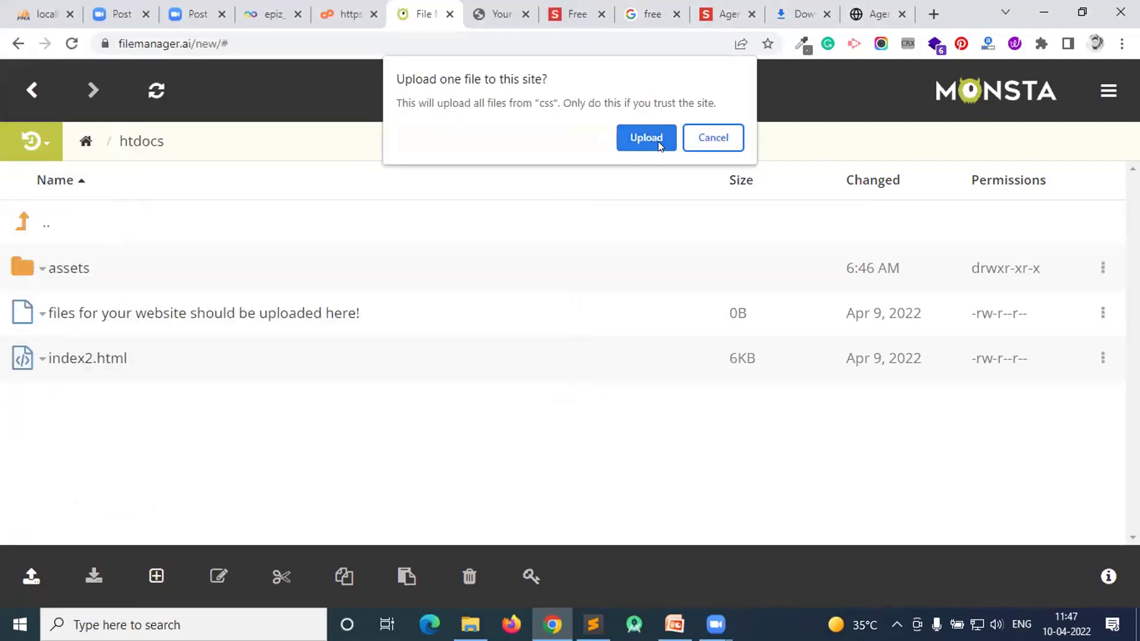
left_click(658, 142)
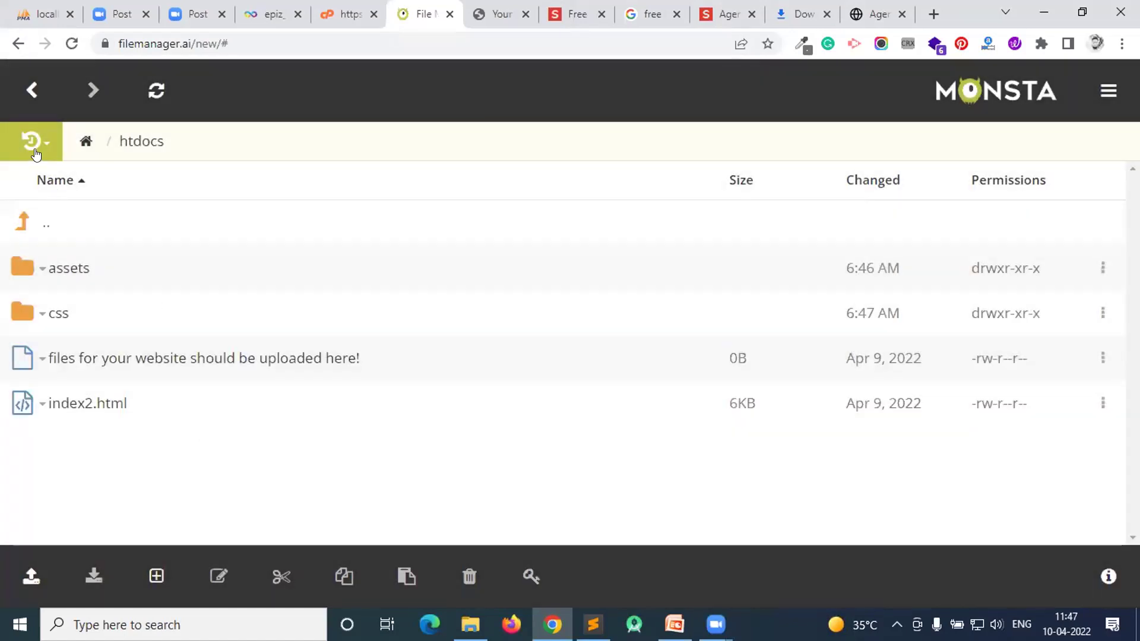
- Upload the template's js folder into htdocs as well
left_click(42, 577)
left_click(109, 491)
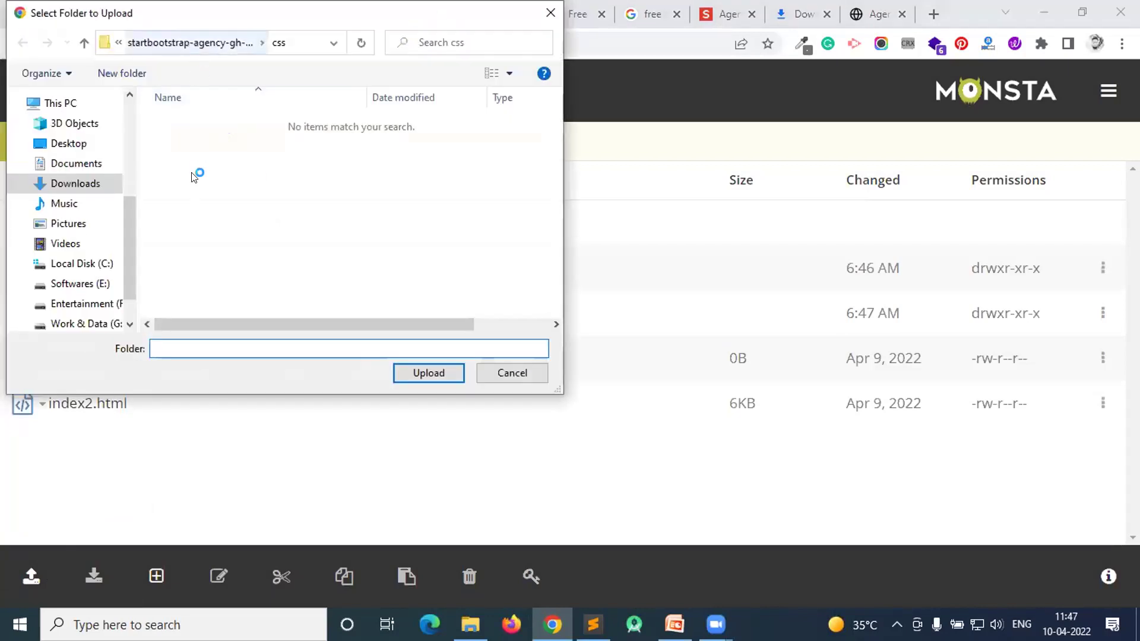
left_click(178, 158)
left_click(428, 377)
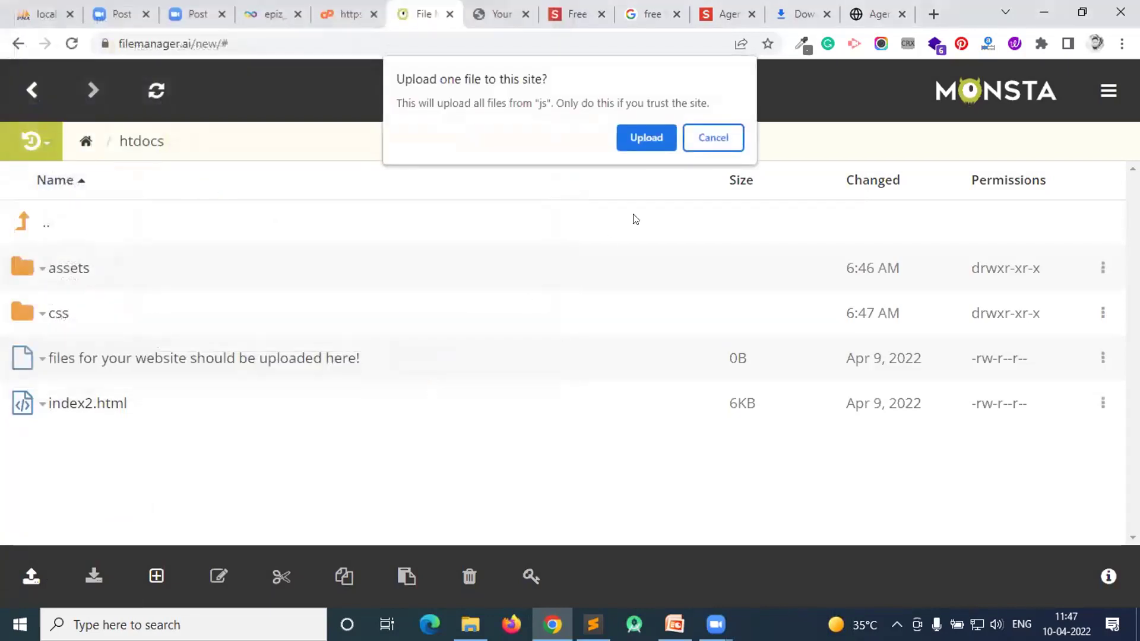
left_click(646, 137)
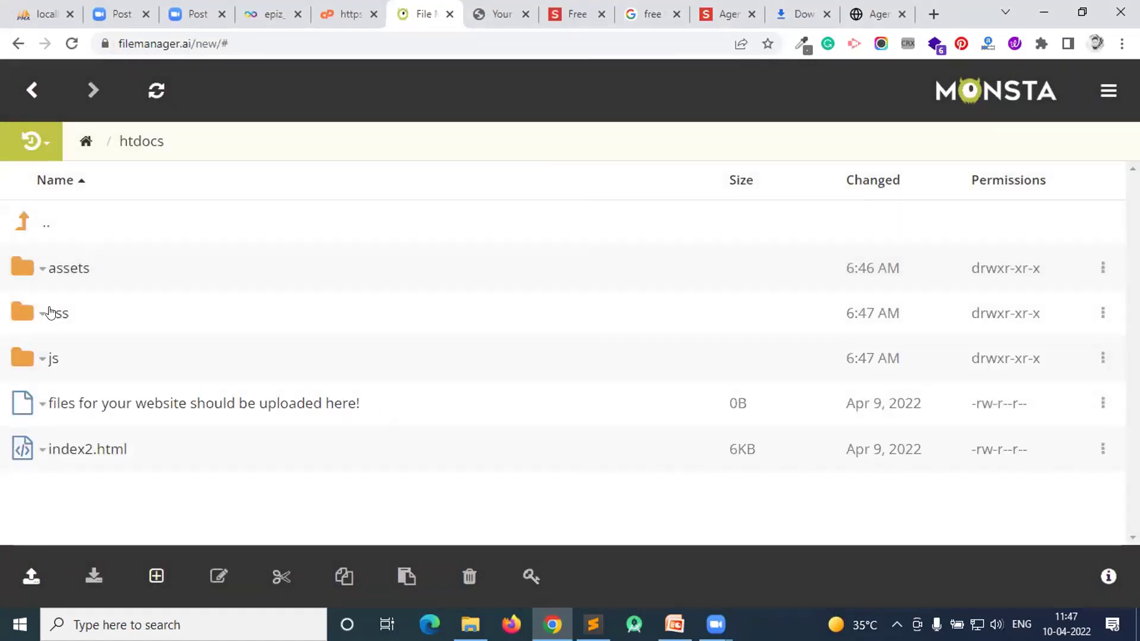
- Browse the uploaded assets/img folder, then go into css and bring up styles.css's actions
left_click(66, 272)
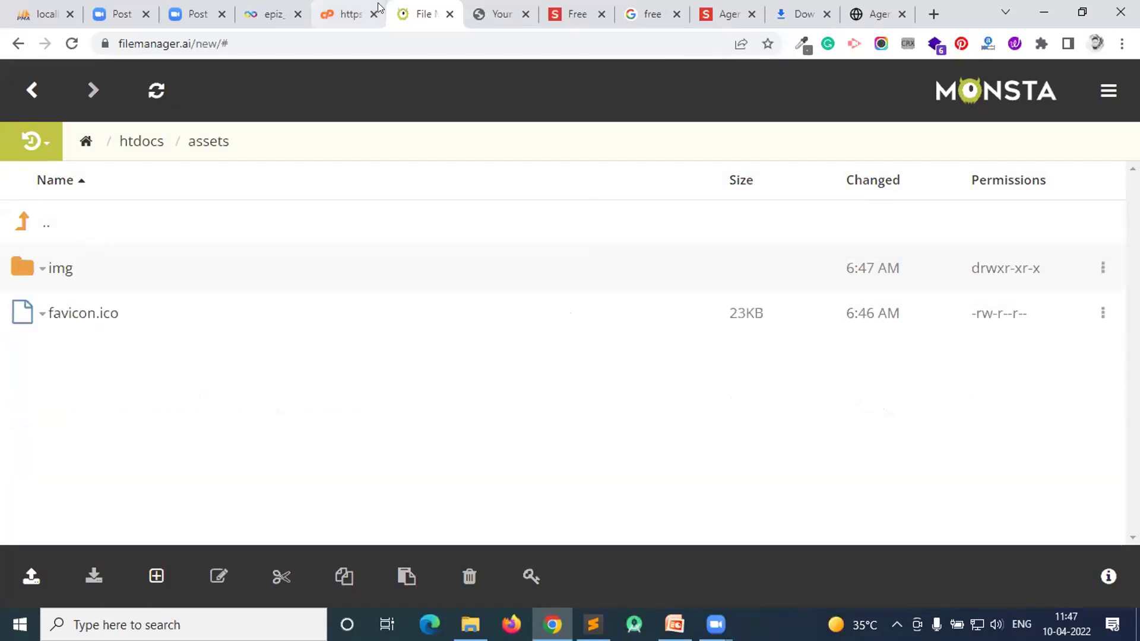
left_click(270, 15)
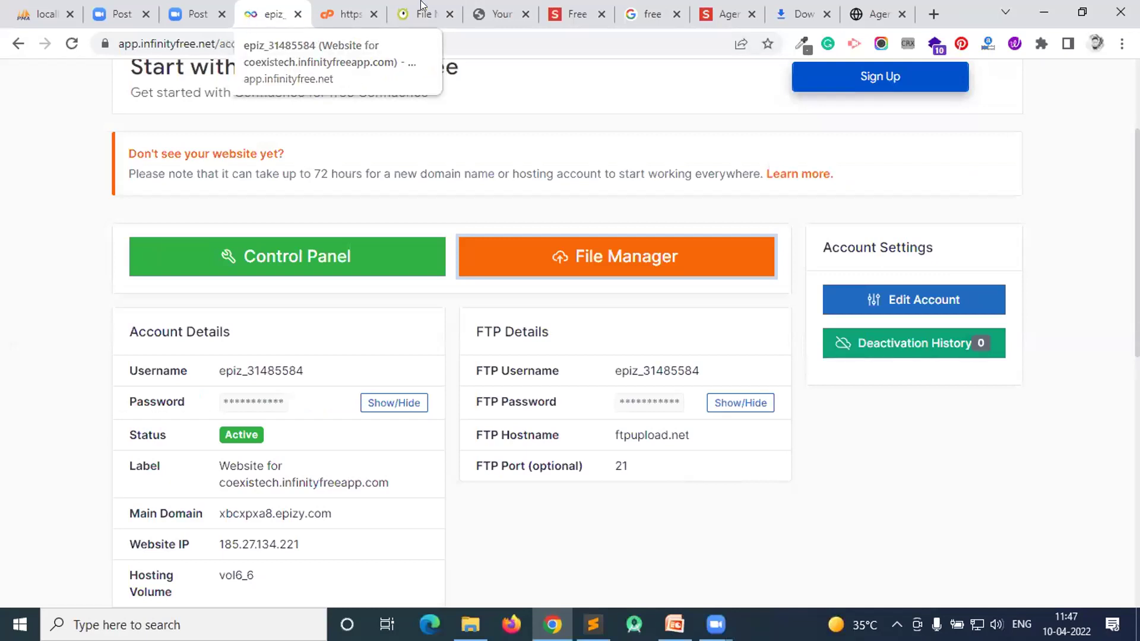
left_click(485, 8)
left_click(422, 13)
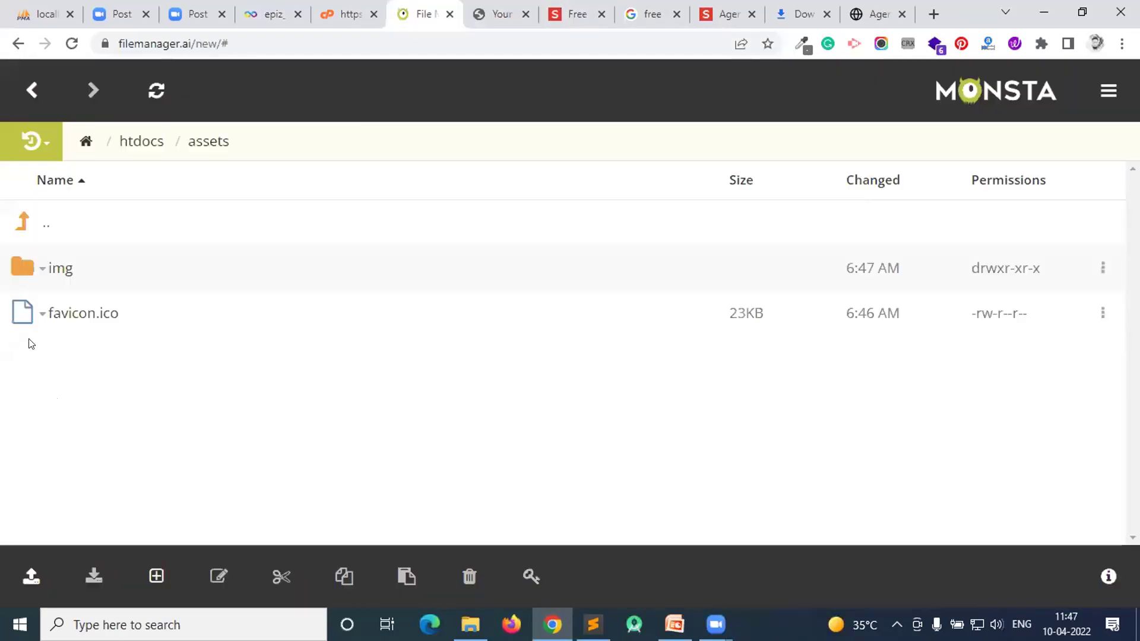
left_click(51, 274)
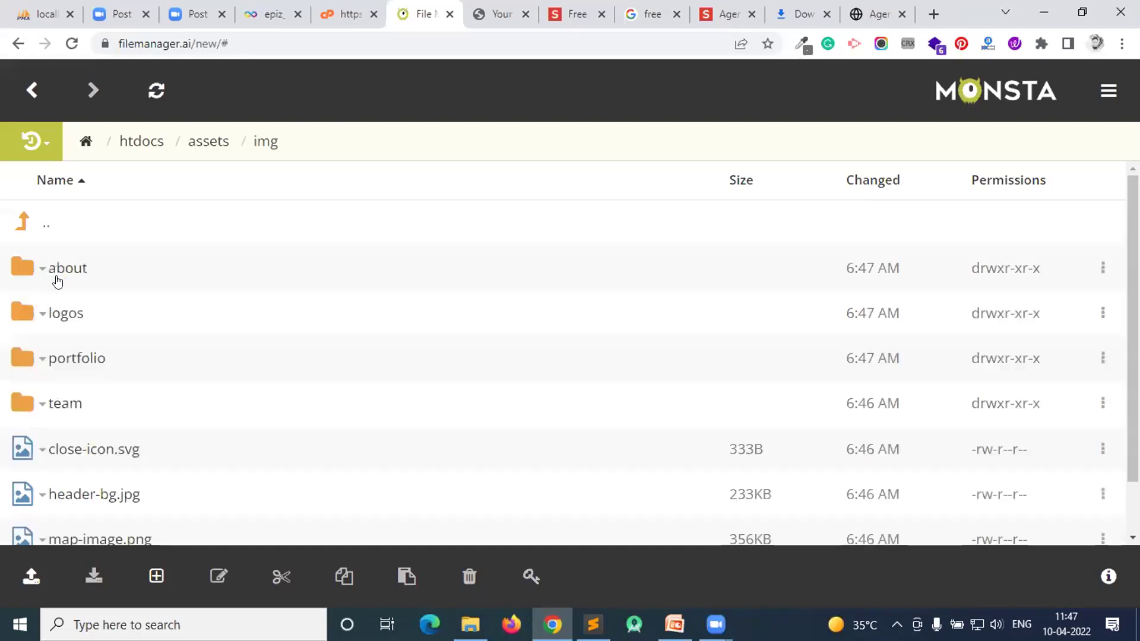
scroll(117, 401, "down", 1)
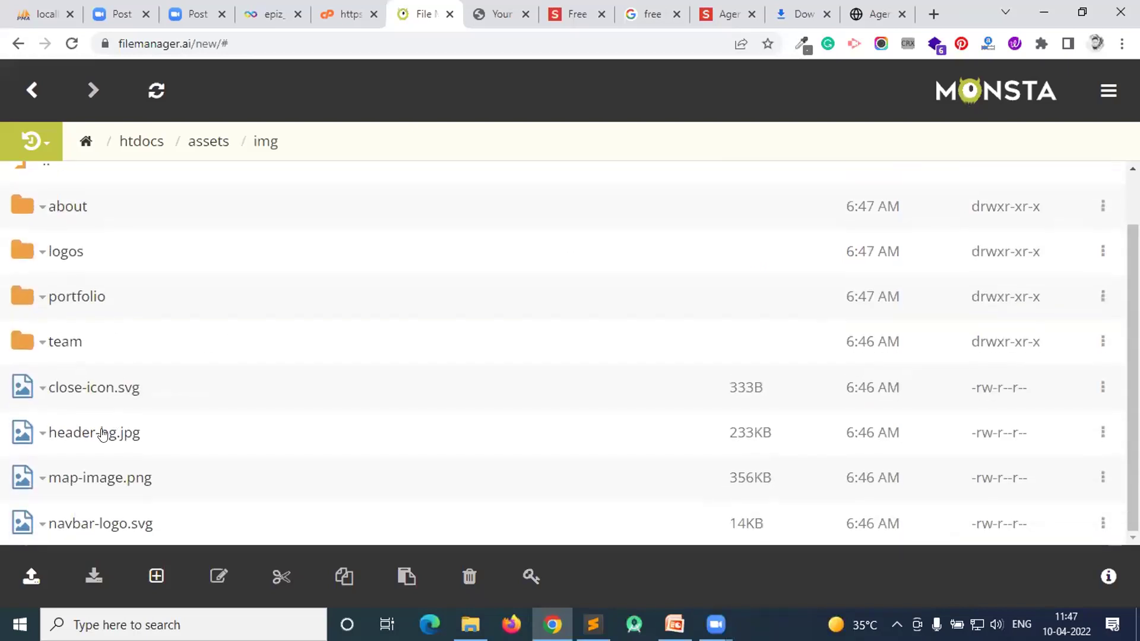
scroll(98, 312, "up", 1)
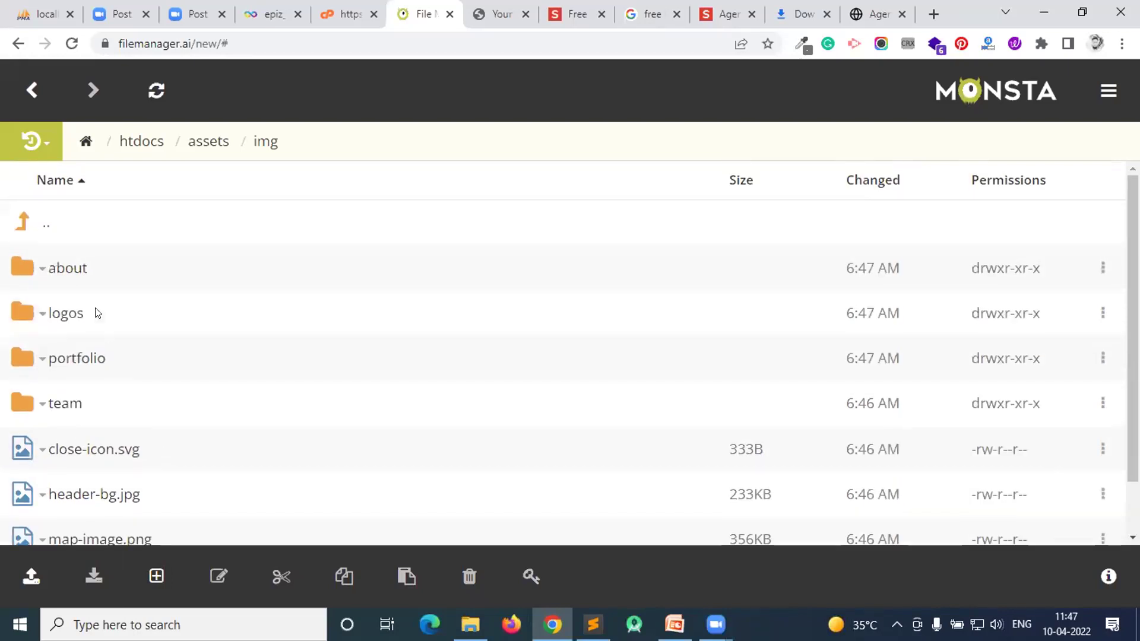
left_click(33, 92)
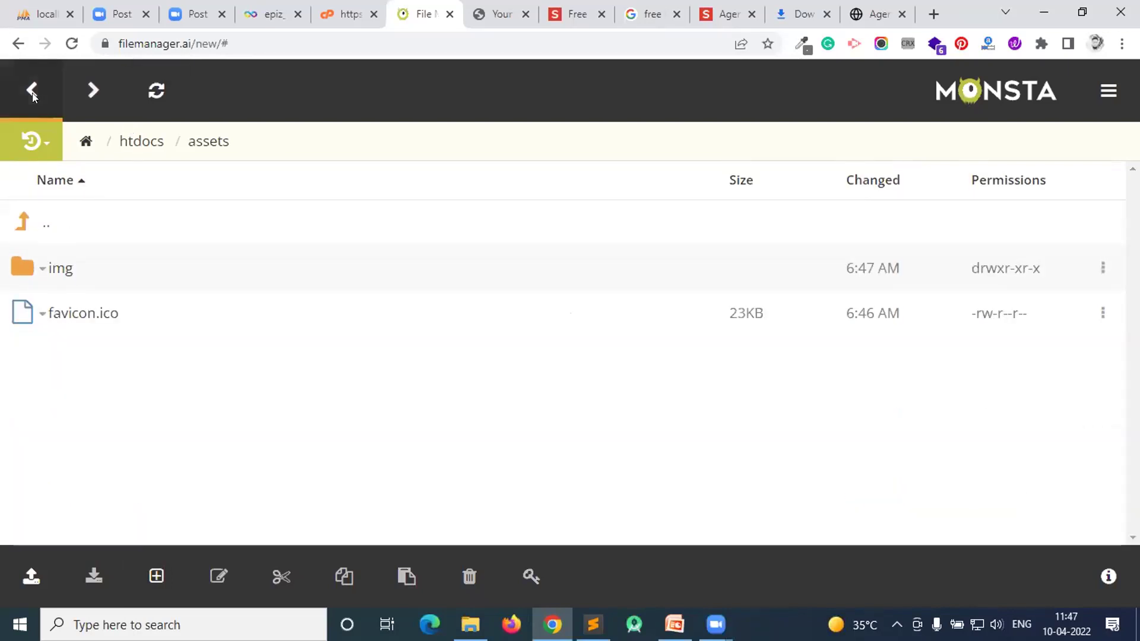
left_click(32, 92)
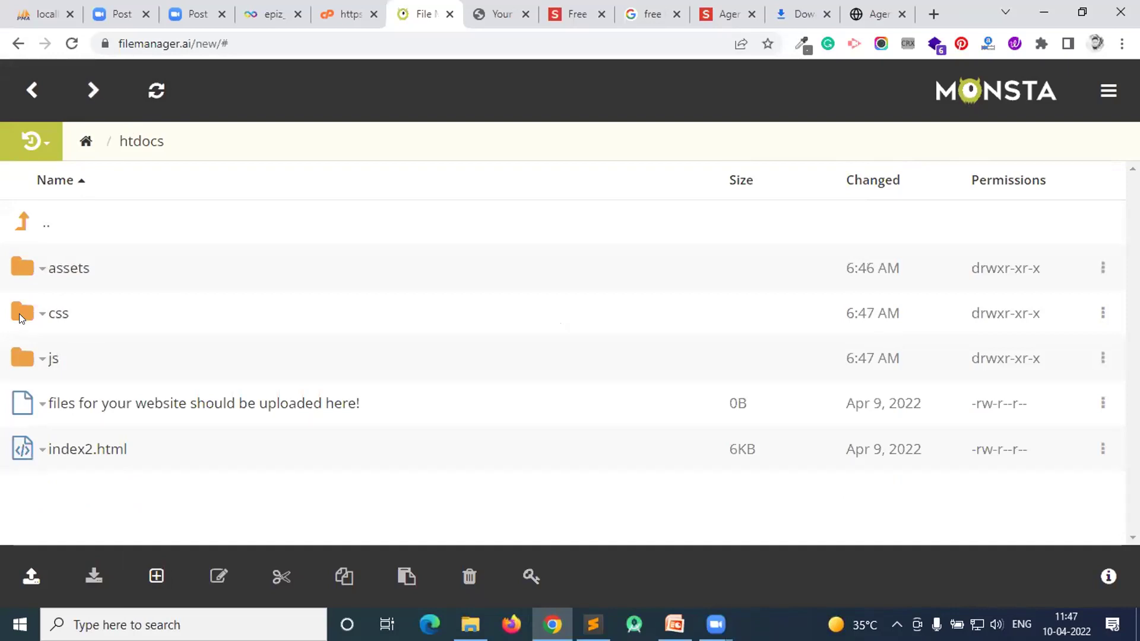
left_click(62, 313)
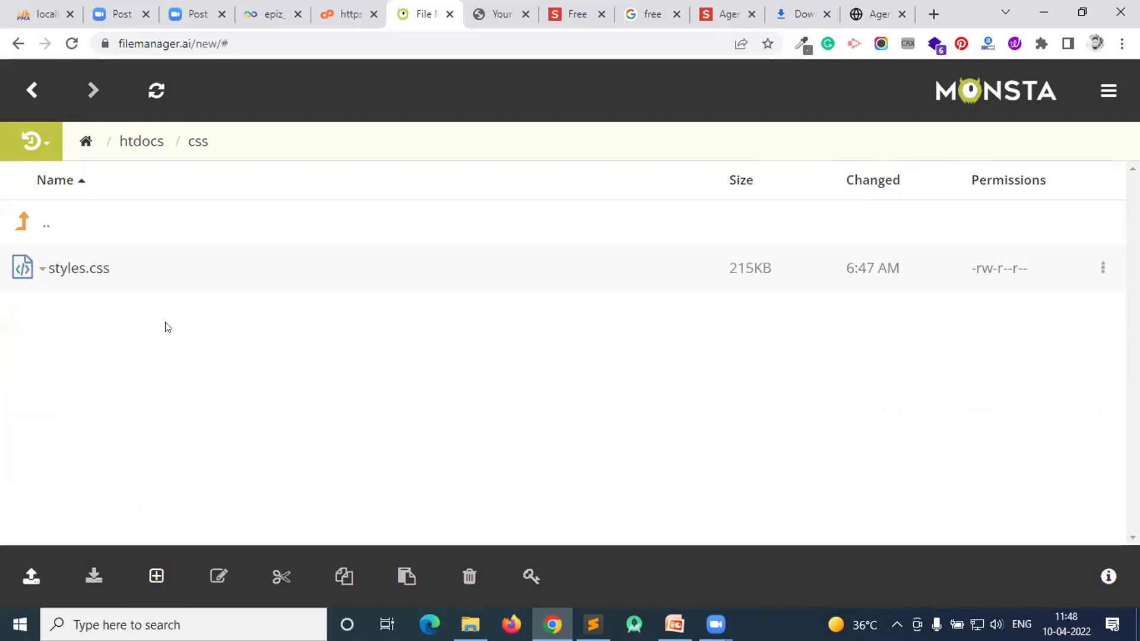
left_click(84, 265)
- Review styles.css in the editor and close it
left_click(74, 294)
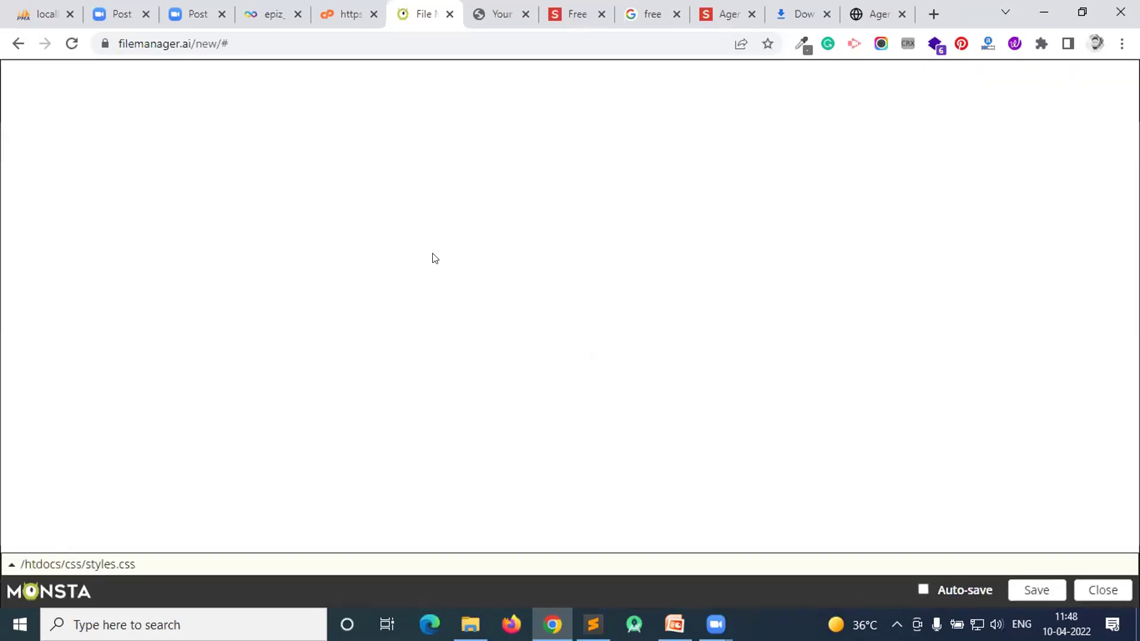
scroll(180, 224, "down", 5)
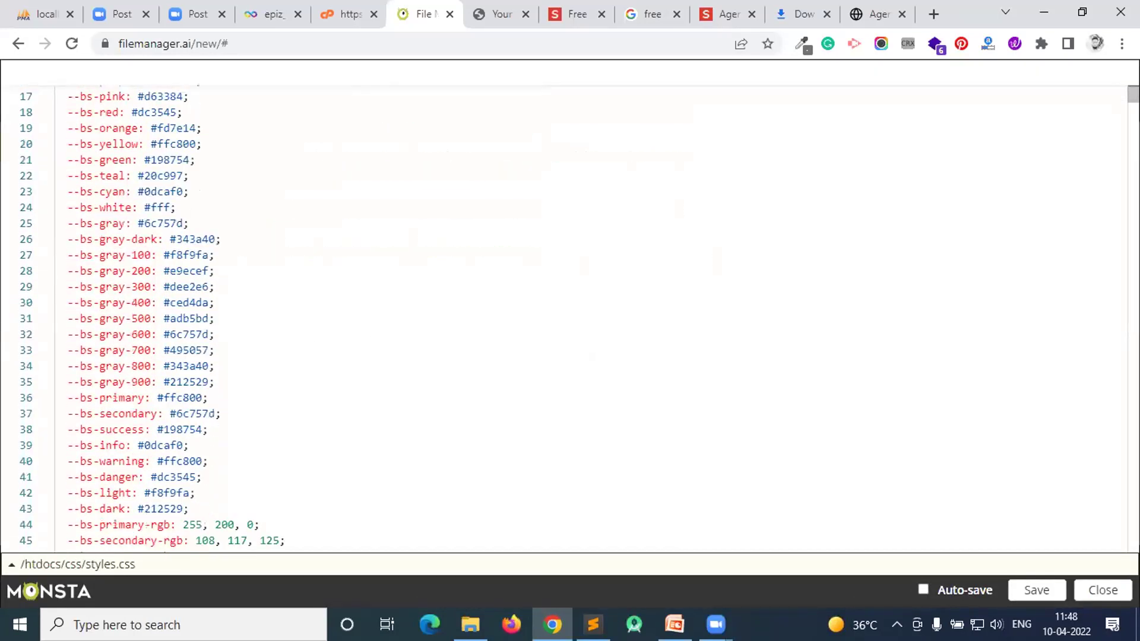
scroll(269, 146, "up", 5)
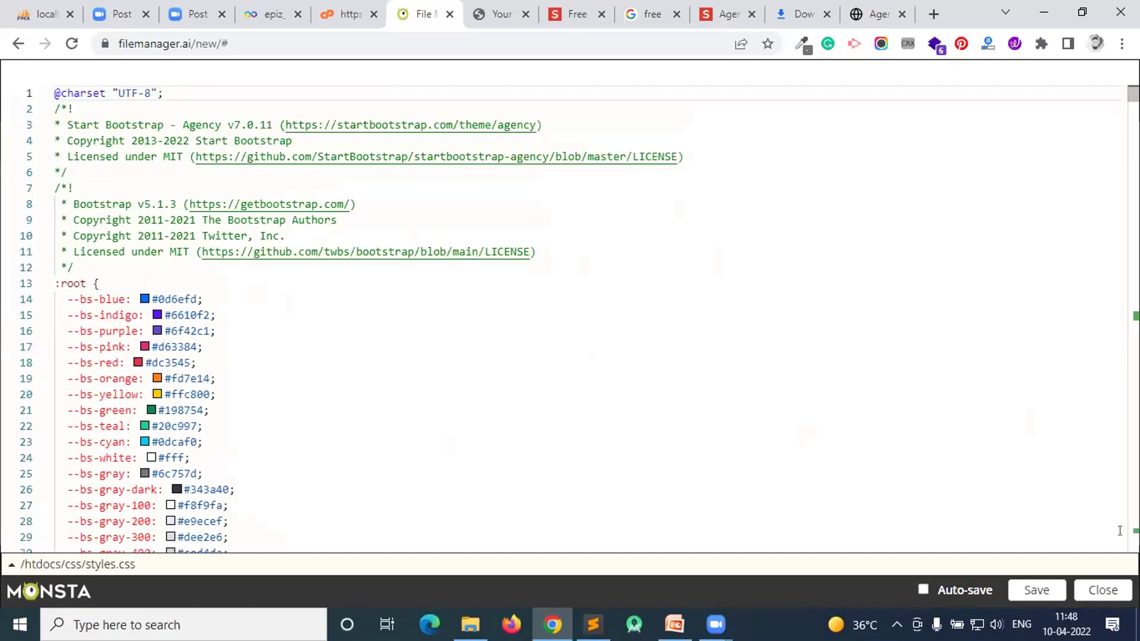
left_click(1102, 589)
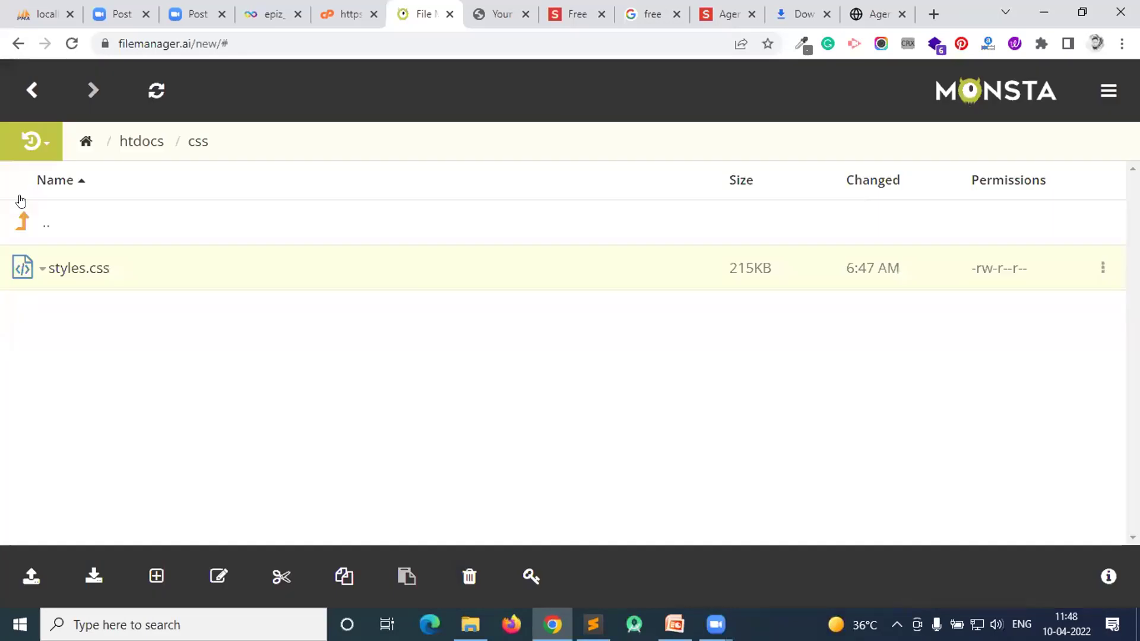
- Review js/scripts.js in the editor, close it, and return to htdocs
left_click(36, 102)
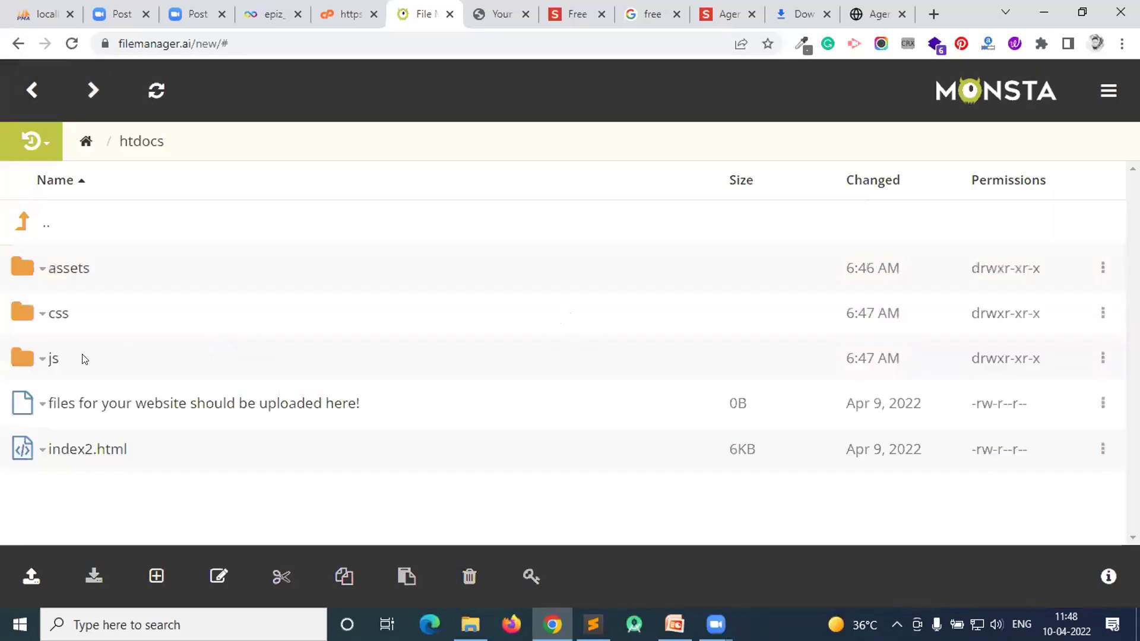
left_click(49, 359)
left_click(65, 272)
left_click(74, 296)
scroll(472, 300, "down", 9)
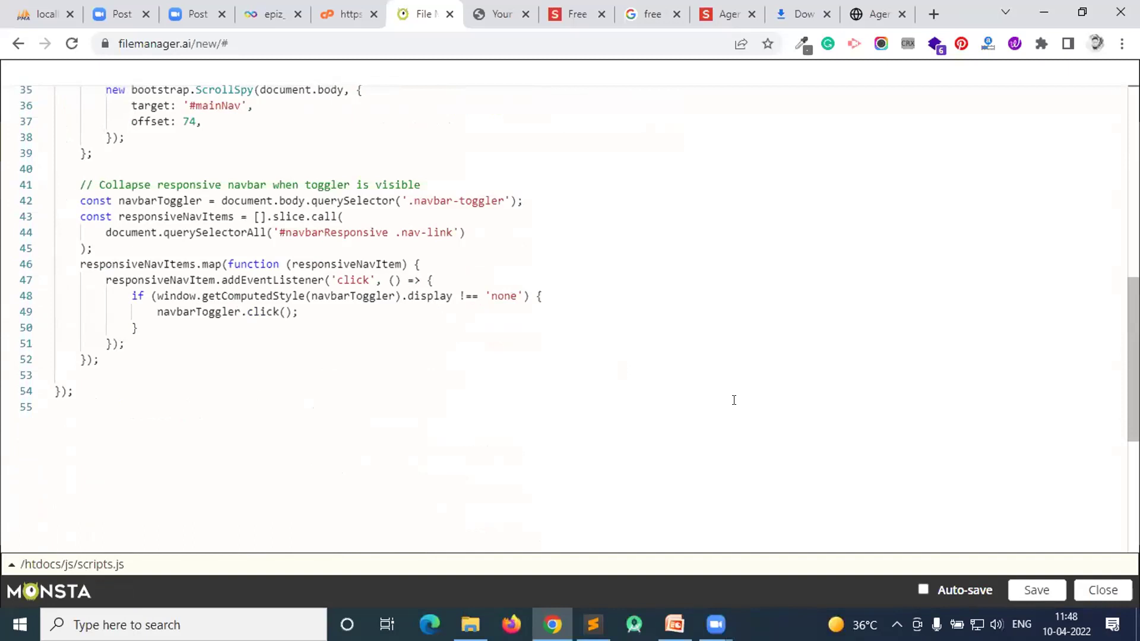
left_click(1091, 592)
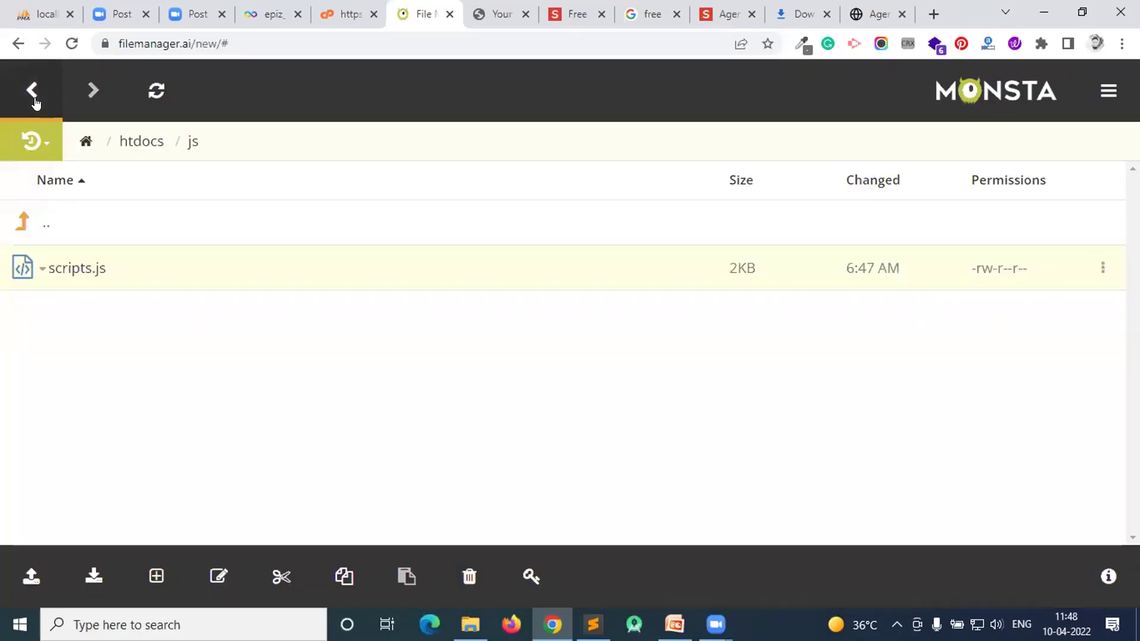
left_click(34, 99)
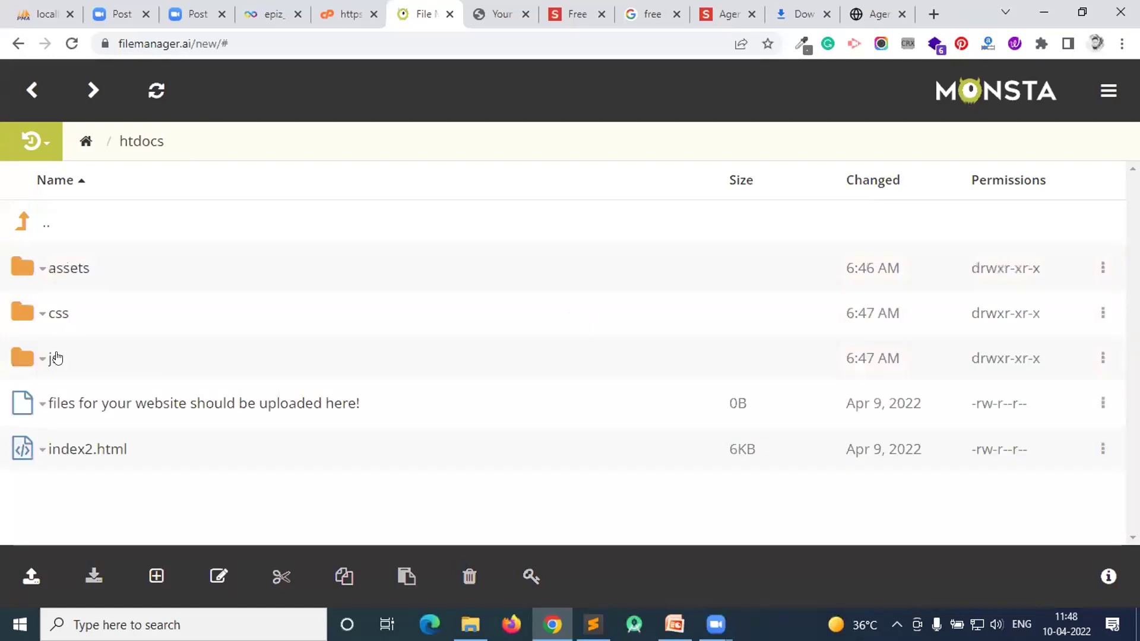
- Check the account page and reload the live site, then return to the file manager
left_click(270, 5)
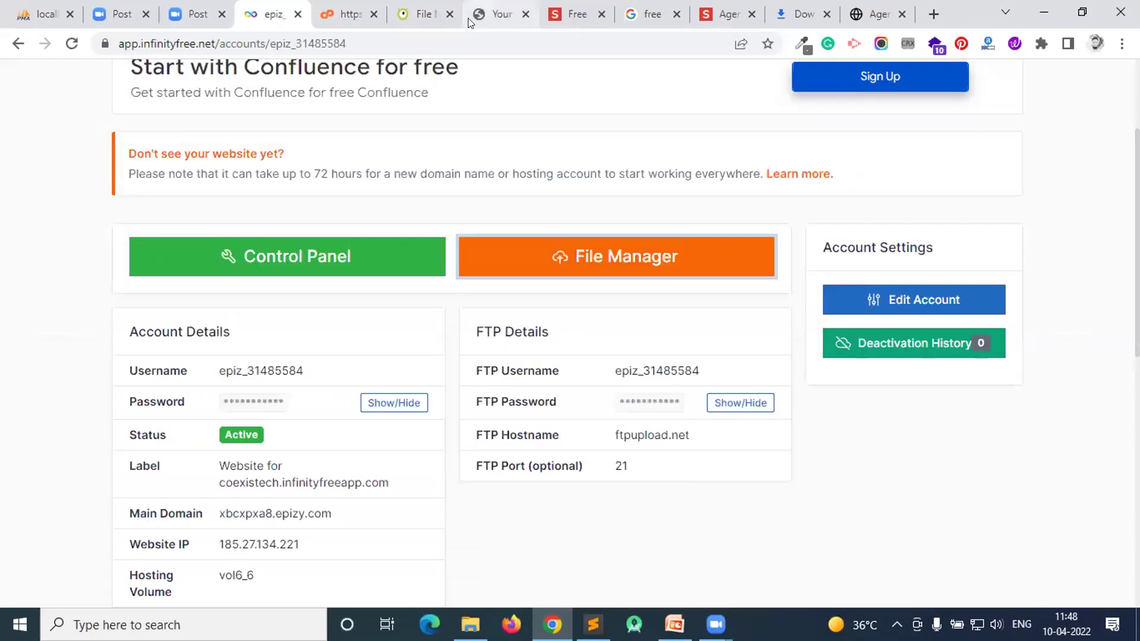
key("ctrl+7")
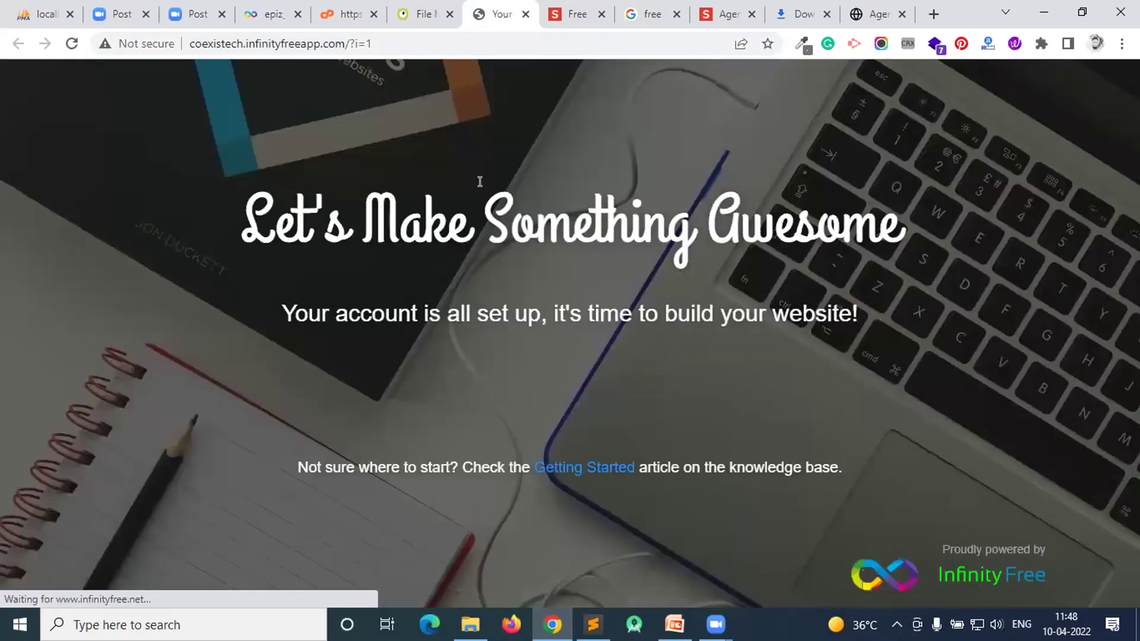
key("ctrl+Page_Up")
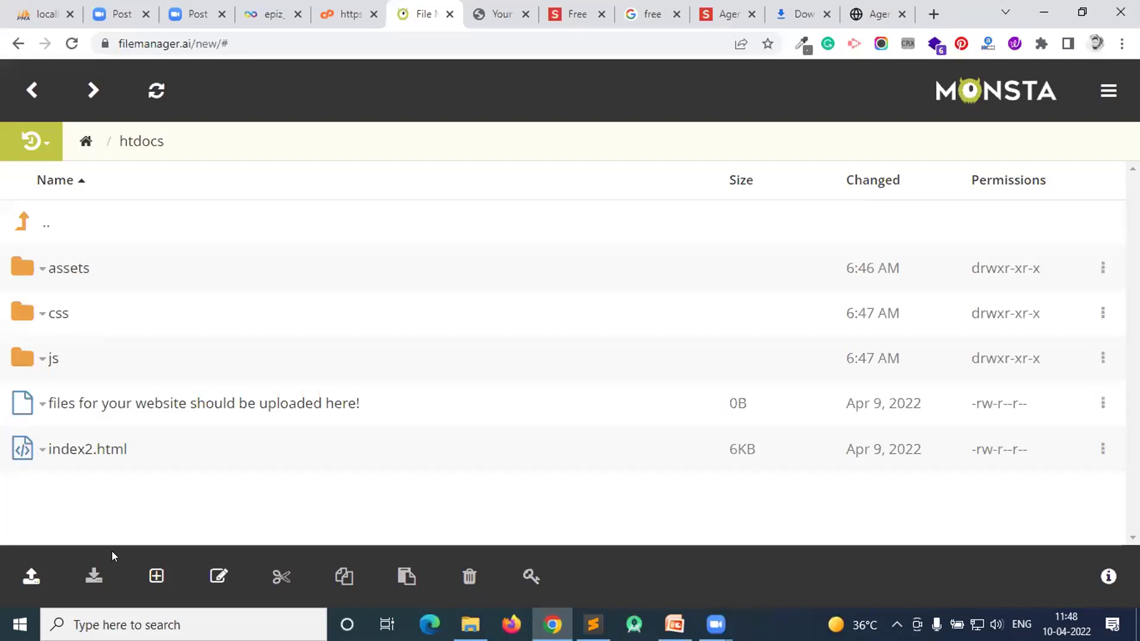
- Upload the template's 39KB index.html file into htdocs
left_click(29, 577)
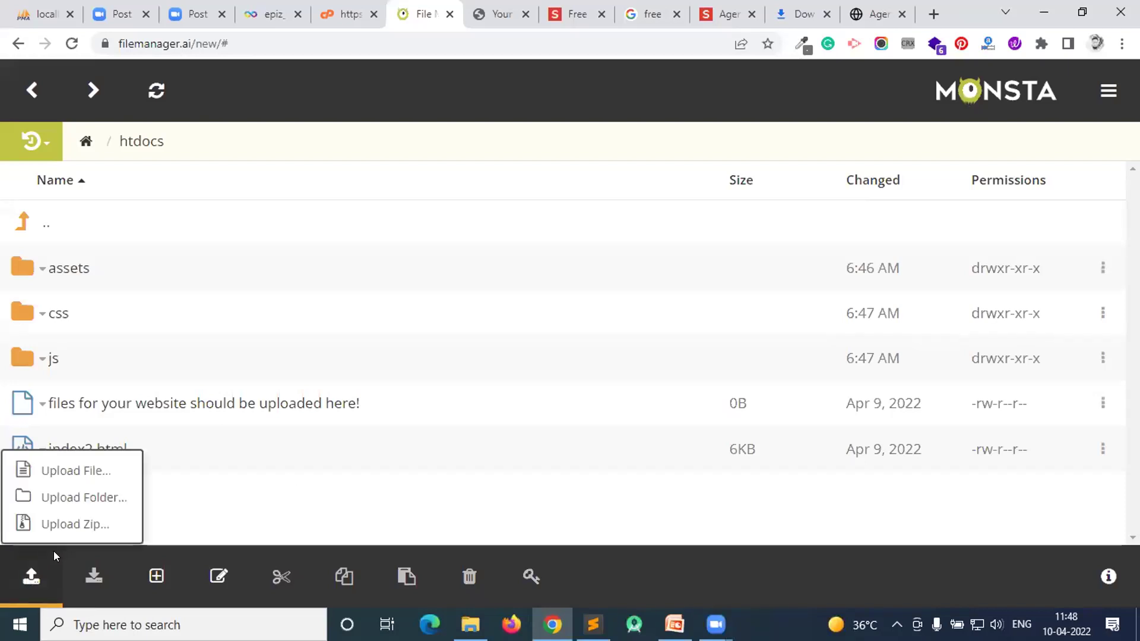
left_click(74, 469)
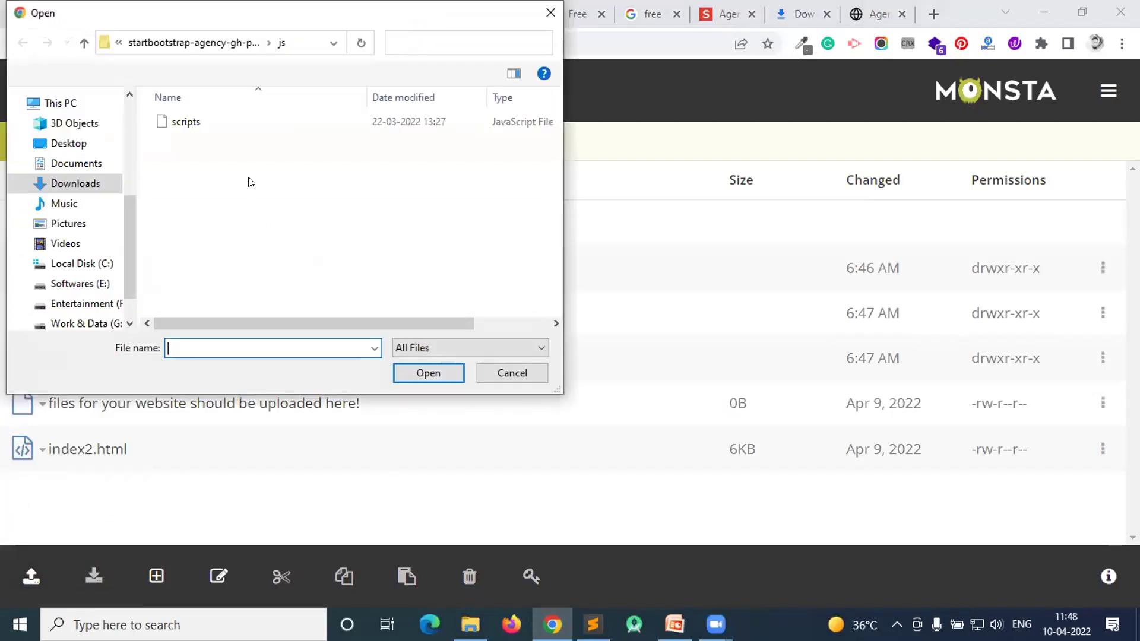
left_click(217, 45)
left_click(184, 174)
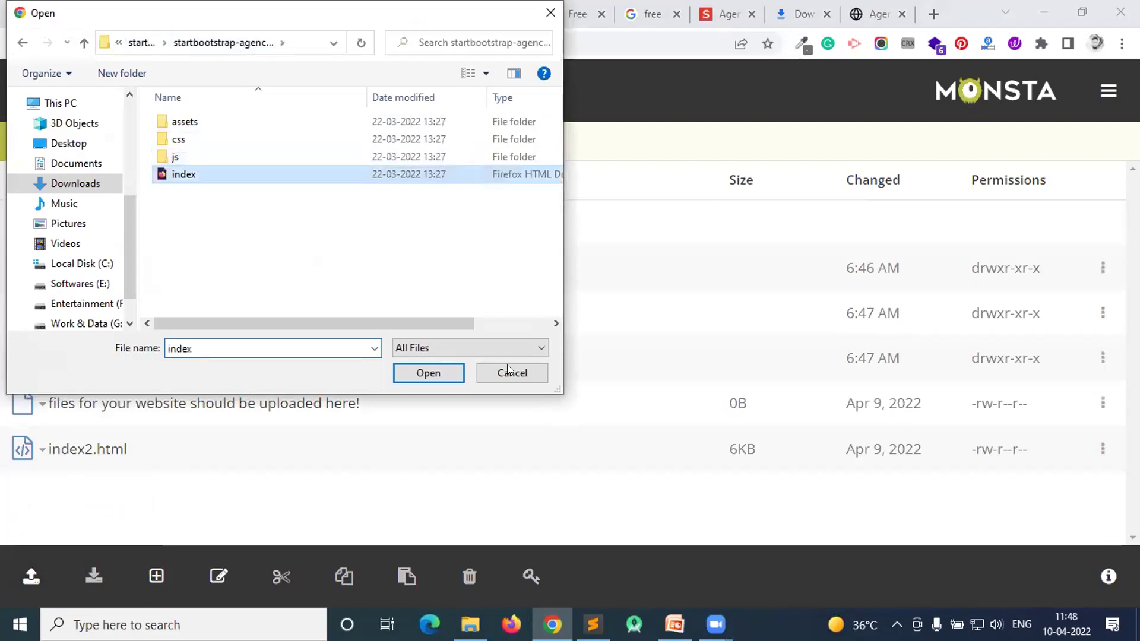
left_click(428, 373)
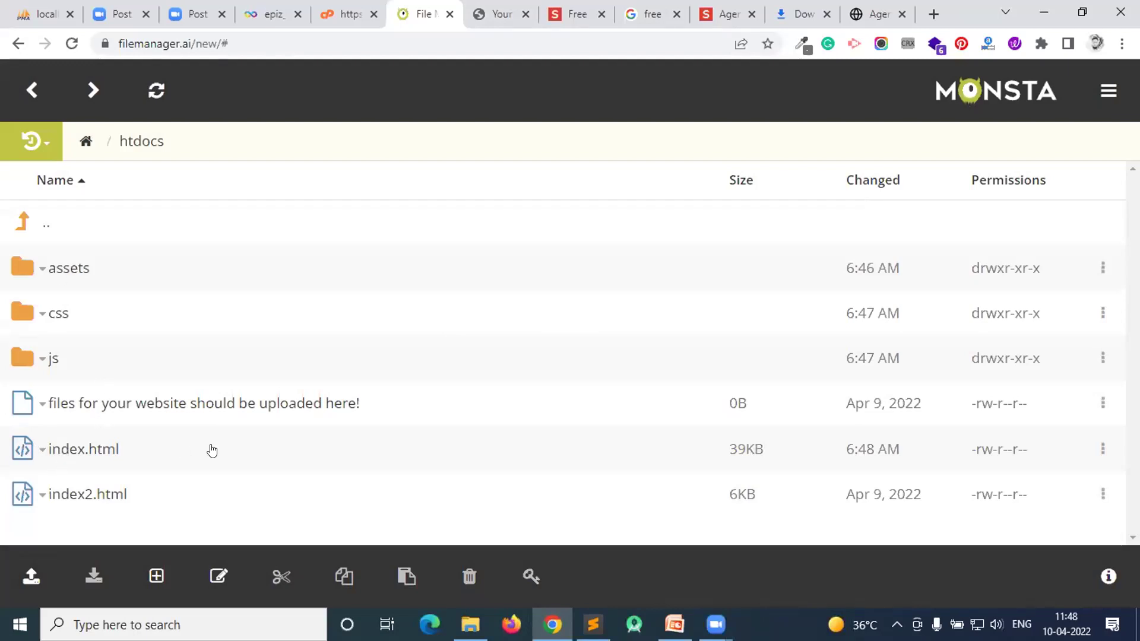
left_click(496, 14)
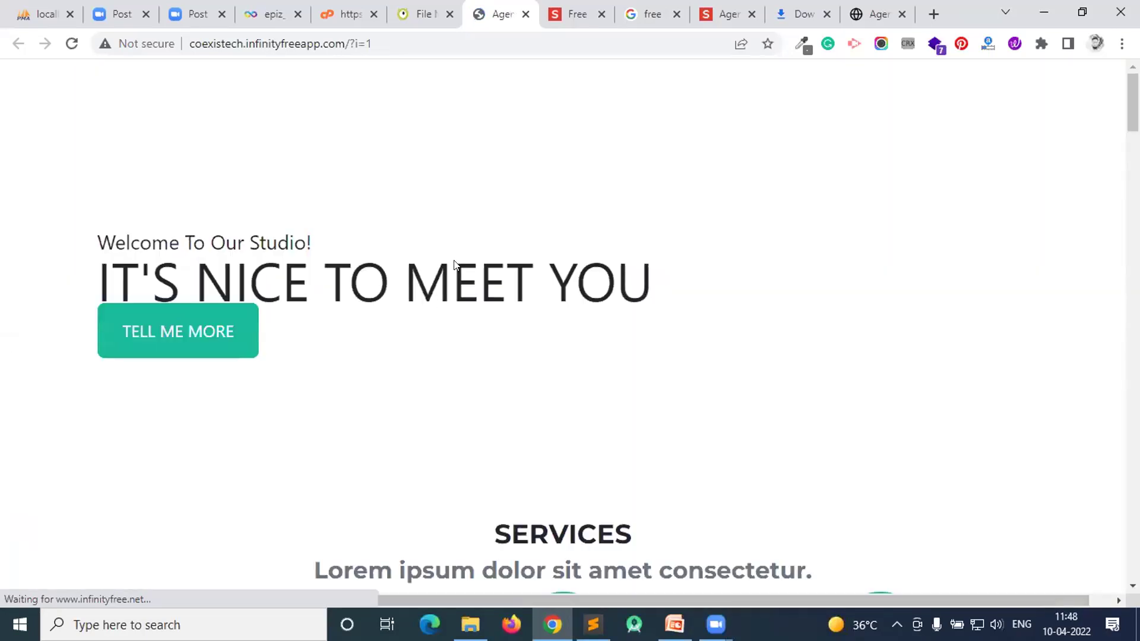
- Reload coexistech.infinityfreeapp.com and confirm it matches the local index.html Agency page
scroll(456, 265, "up", 3)
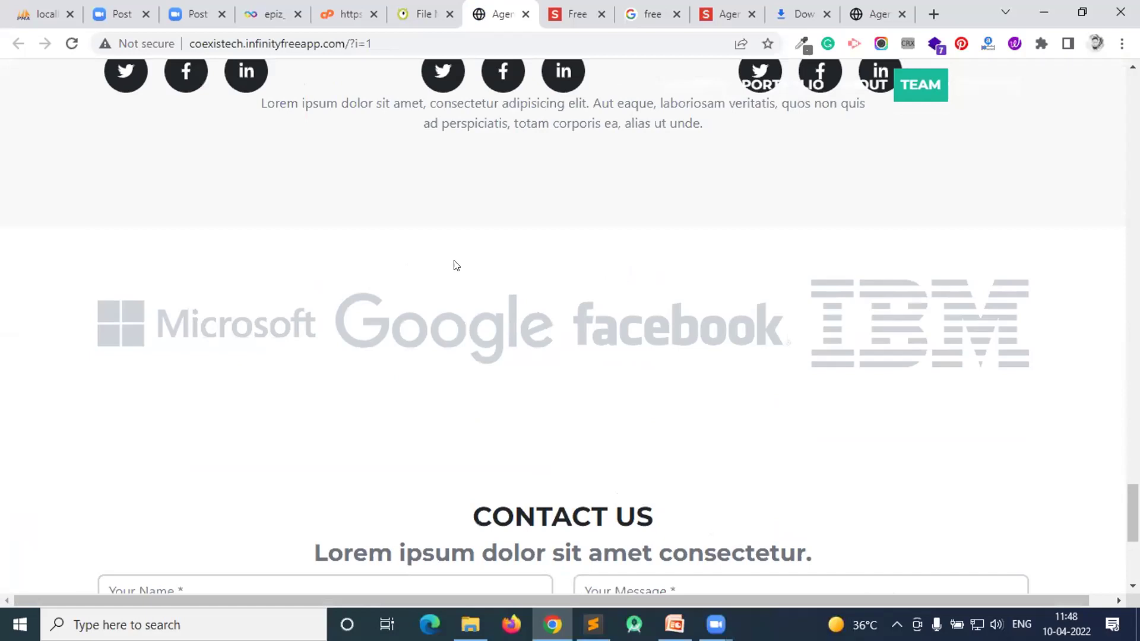
key("F5")
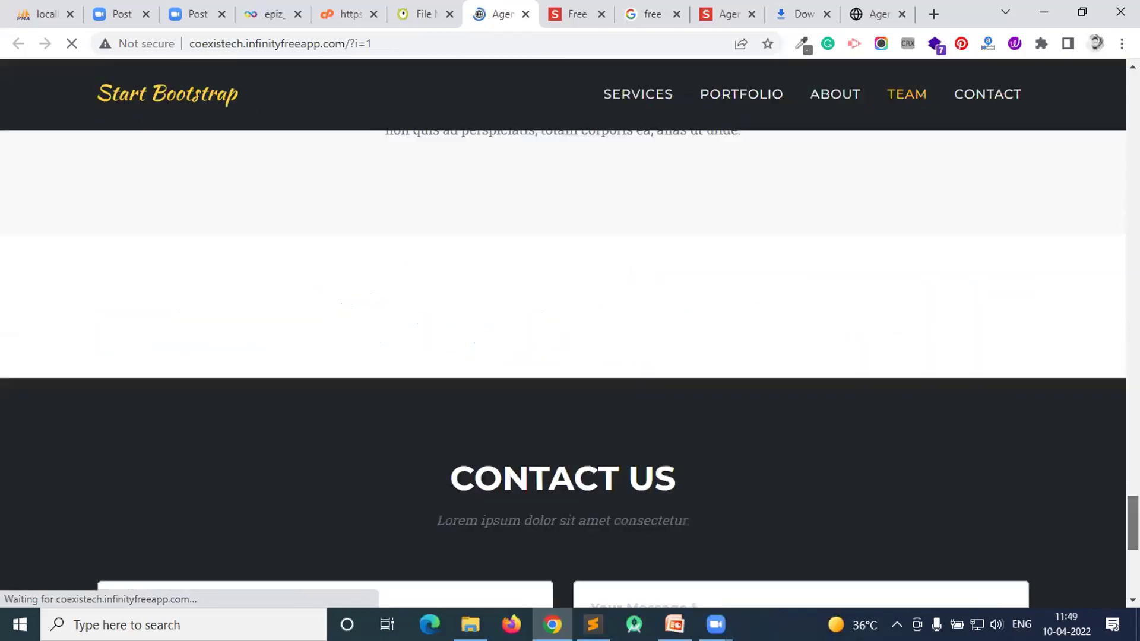
scroll(570, 332, "up", 15)
scroll(321, 155, "up", 10)
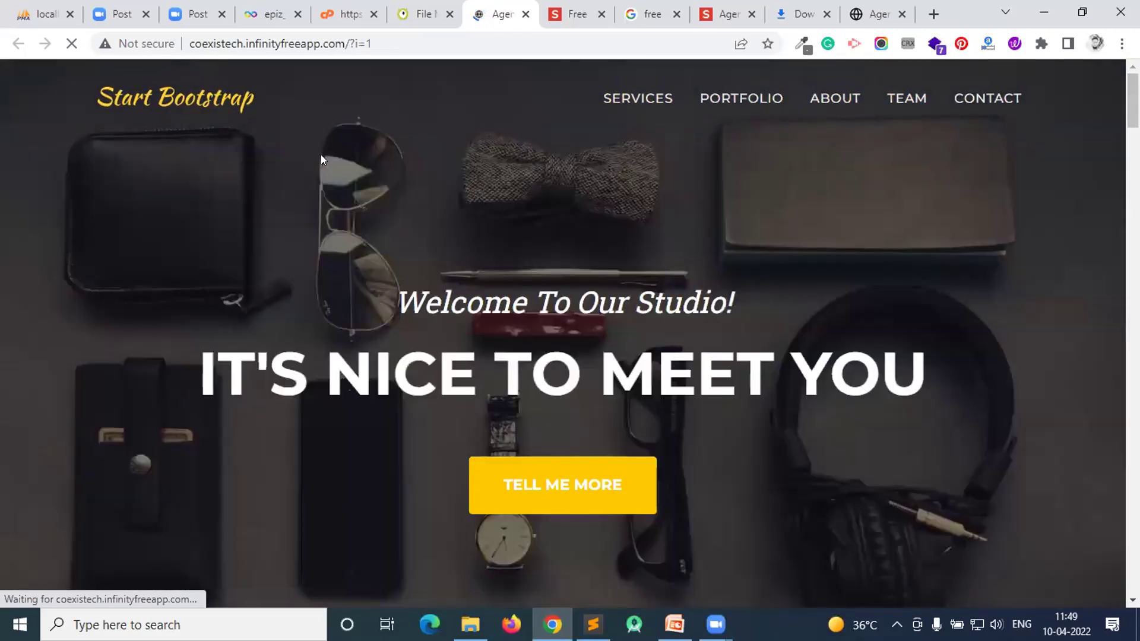
left_click(877, 14)
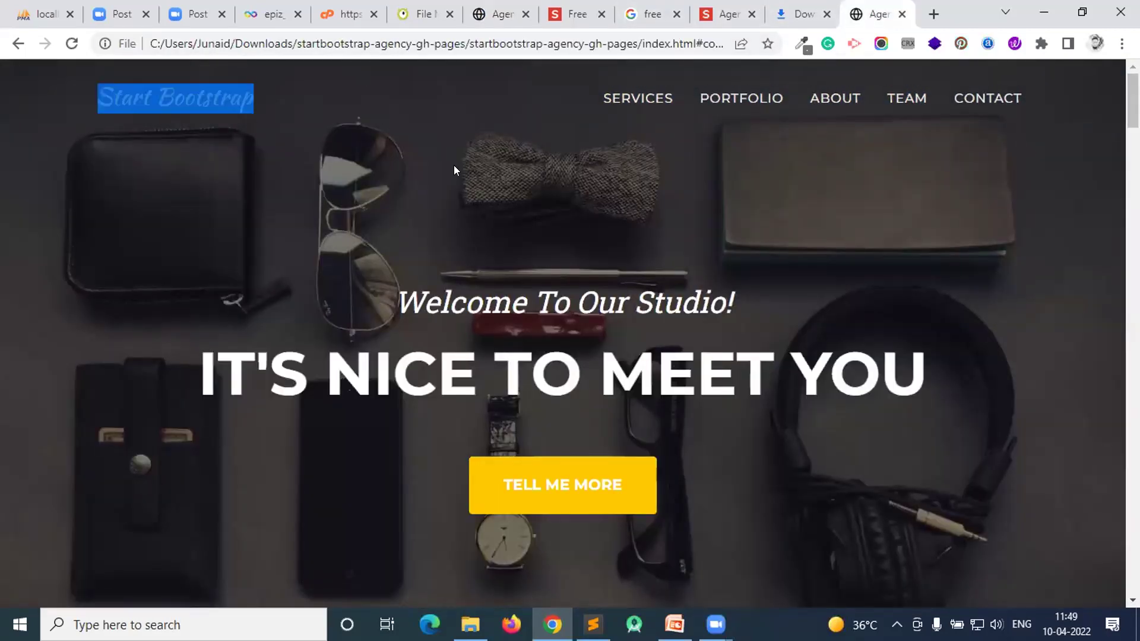
left_click(502, 14)
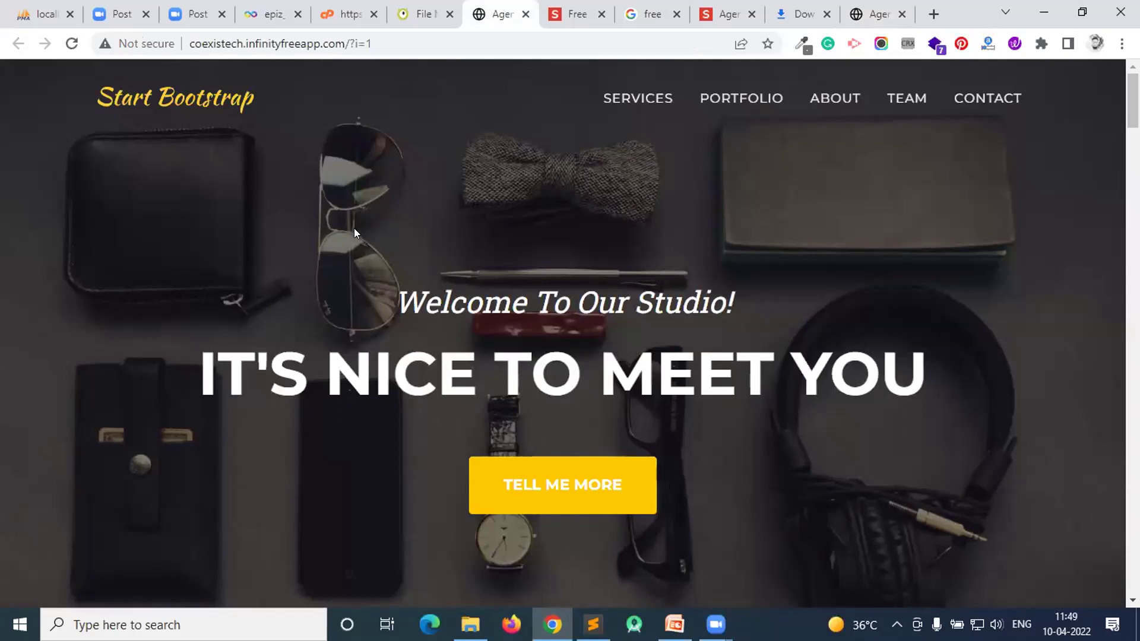
scroll(484, 335, "down", 3)
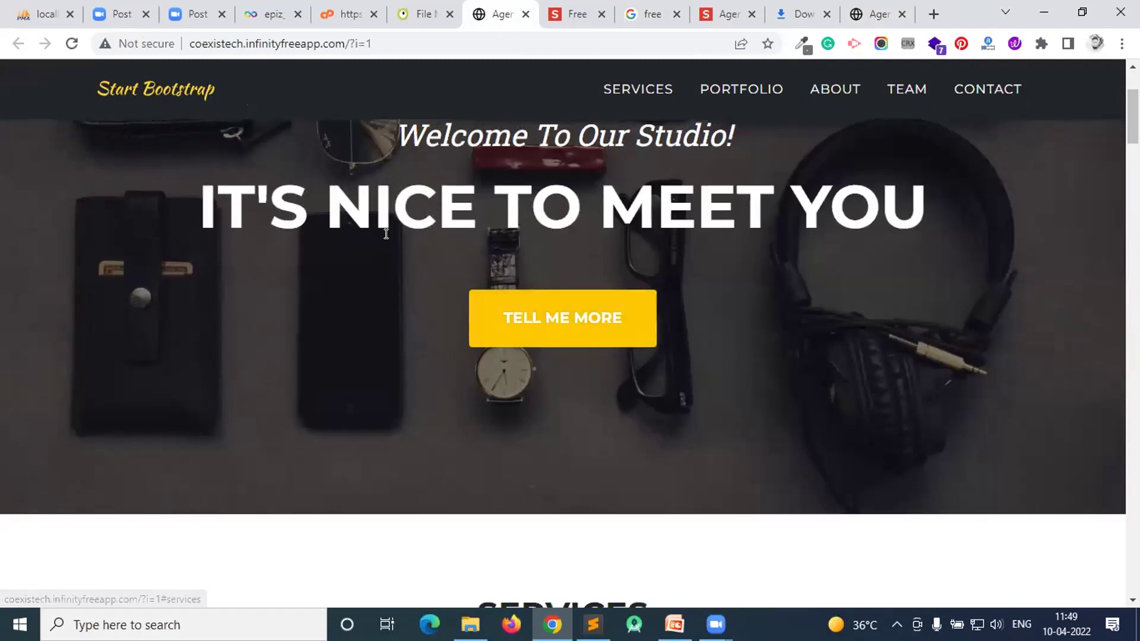
scroll(386, 233, "up", 3)
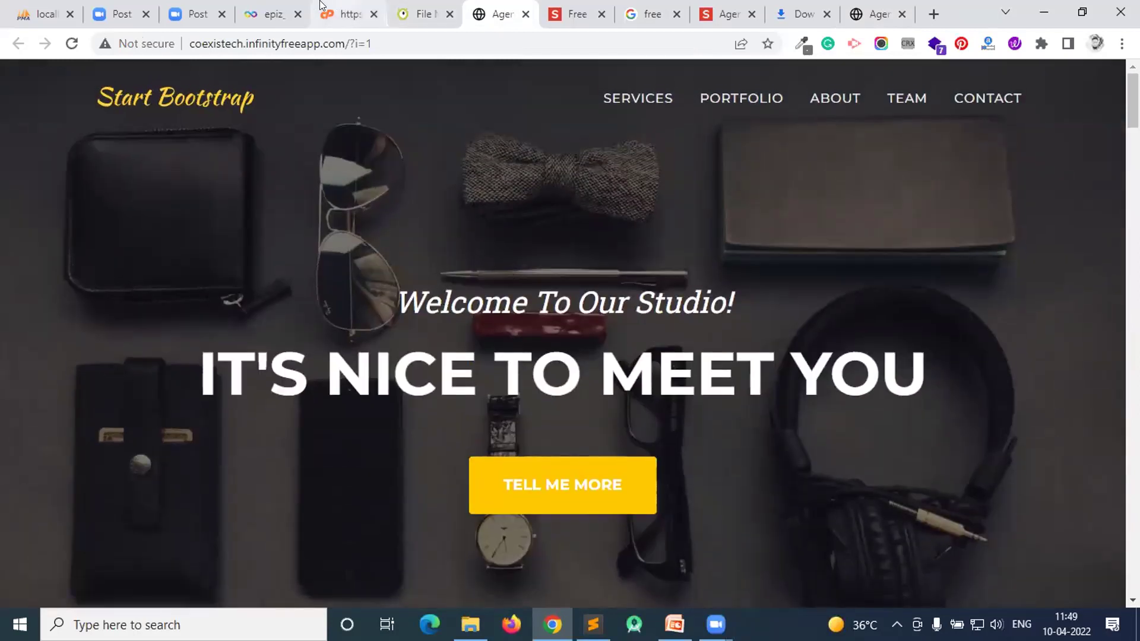
left_click(347, 13)
left_click(431, 16)
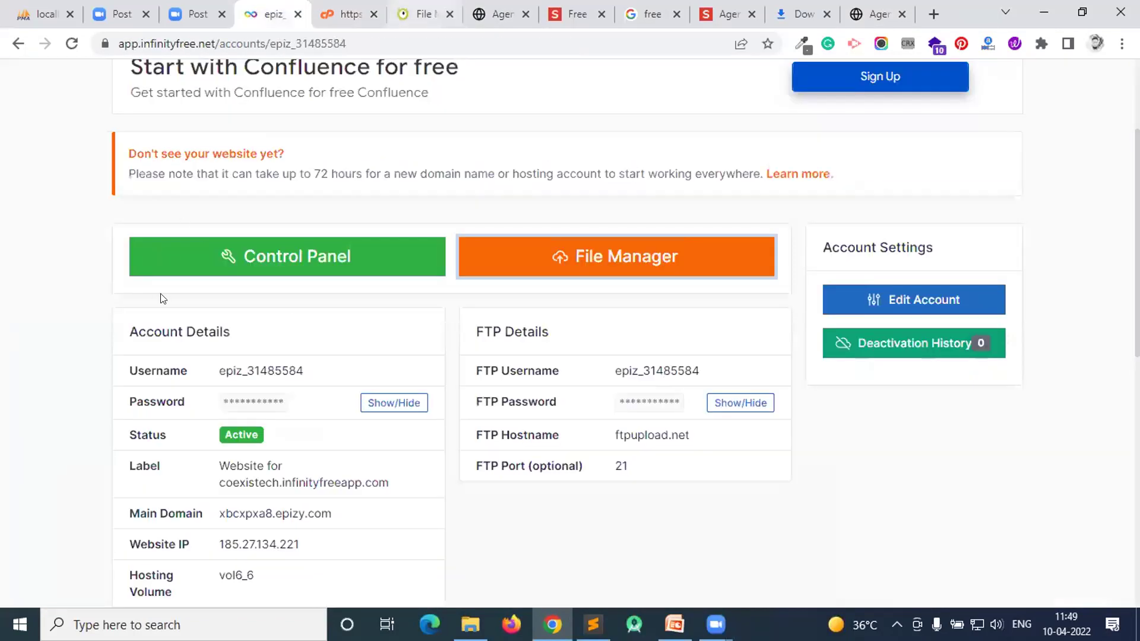
- Open the uploaded index.html in Monsta's online editor to view its source
left_click(86, 454)
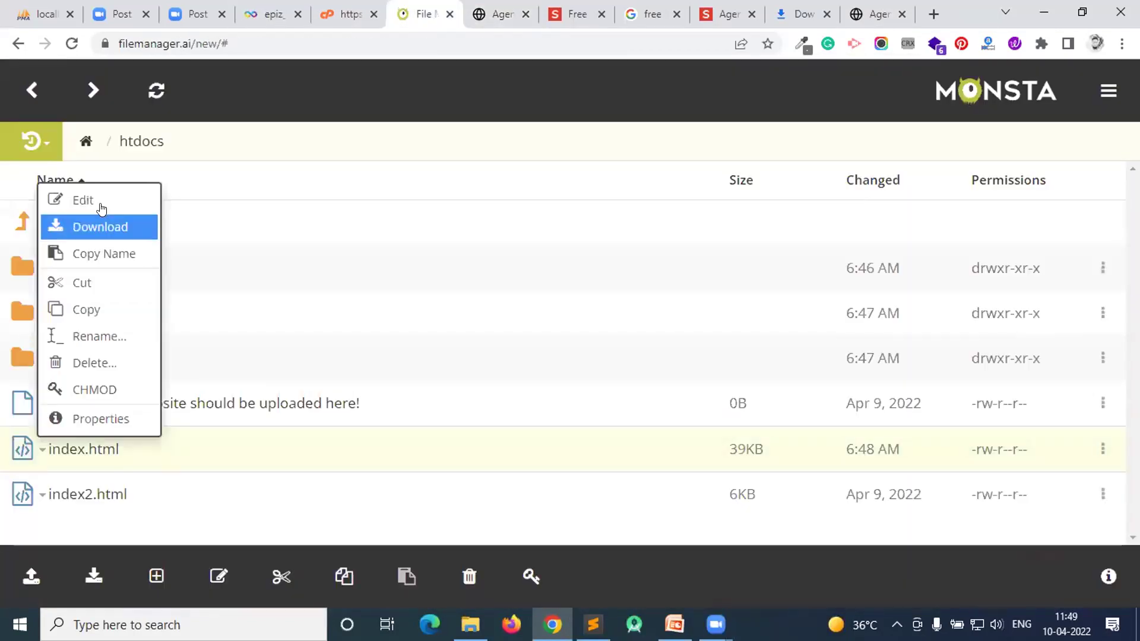
left_click(99, 204)
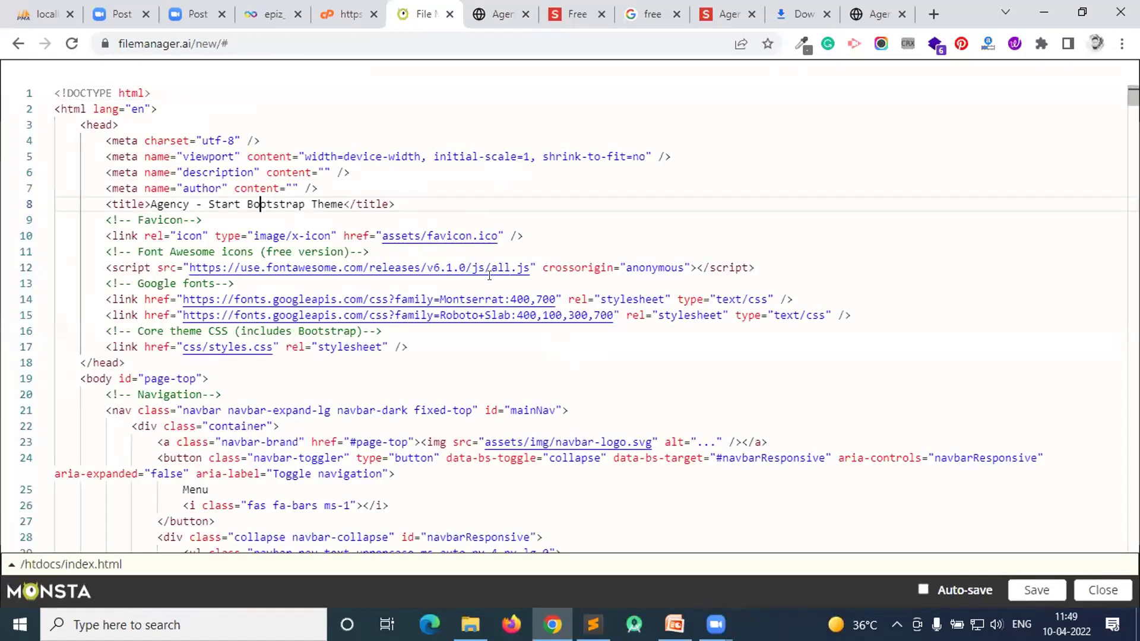
left_click(862, 7)
left_click(414, 8)
left_click(354, 9)
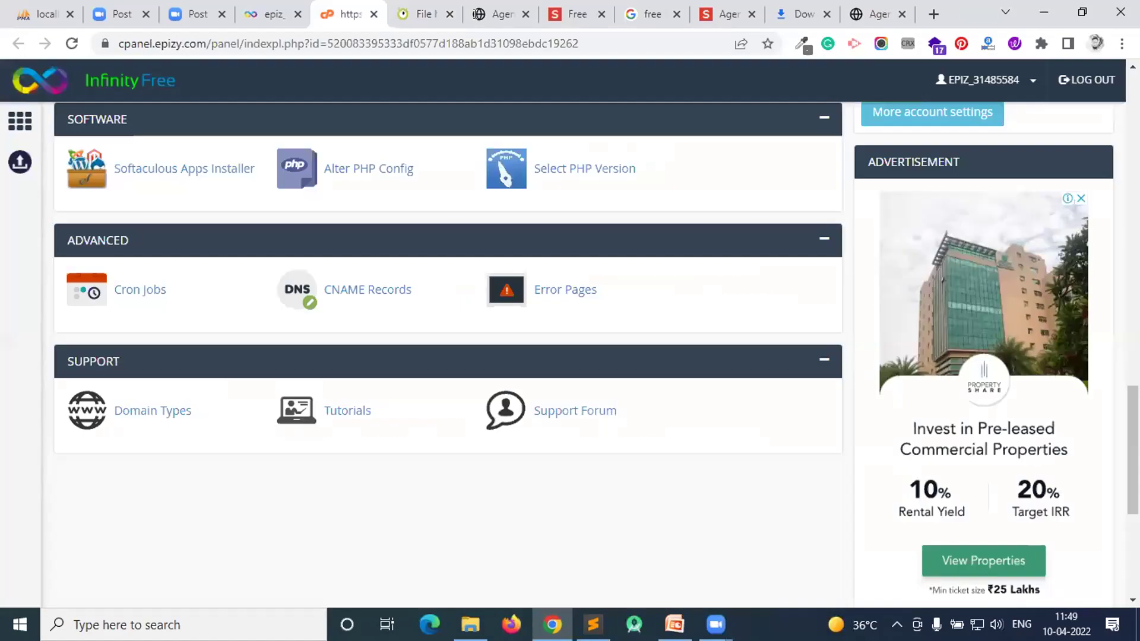
- Open the local template's index.html in Sublime Text from File Explorer
left_click(872, 14)
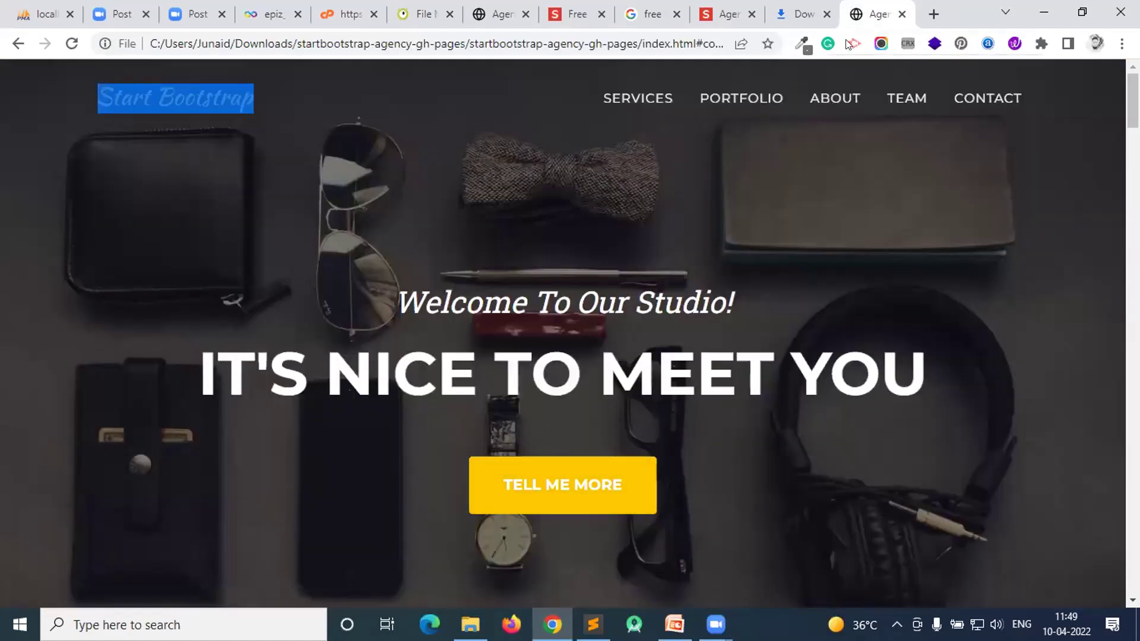
left_click(470, 624)
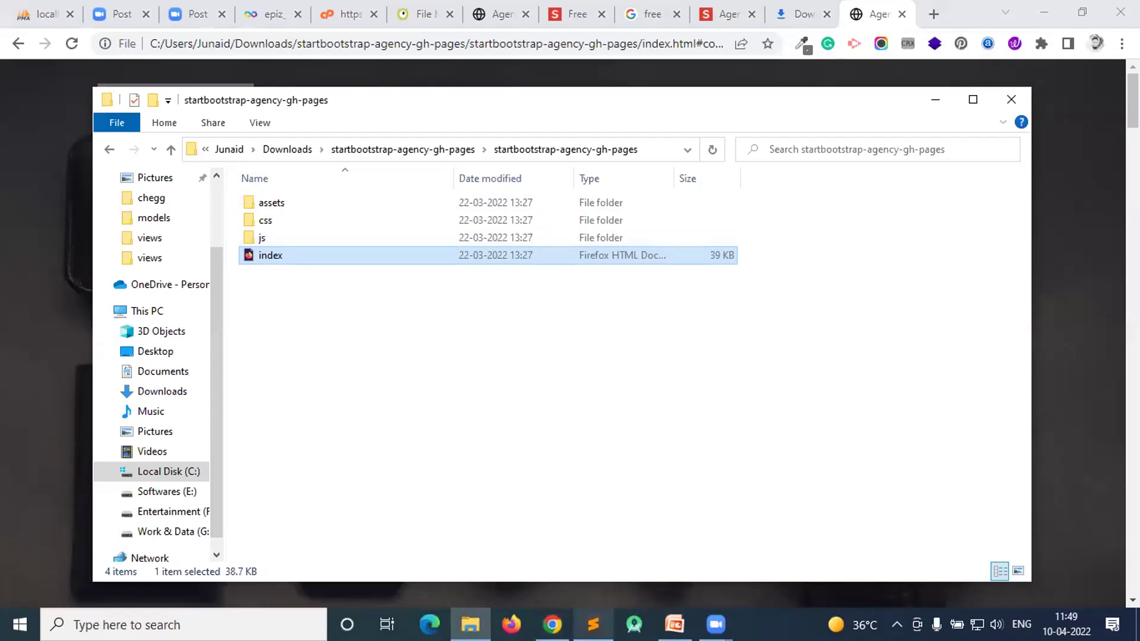
mouse_move(592, 624)
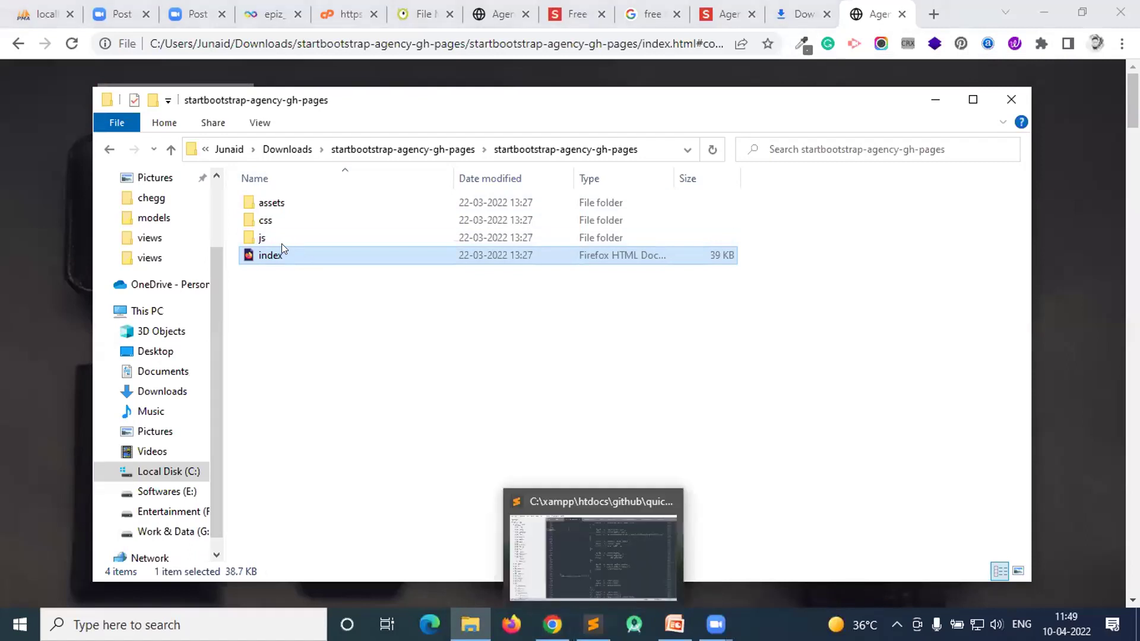
left_click_drag(281, 252, 527, 207)
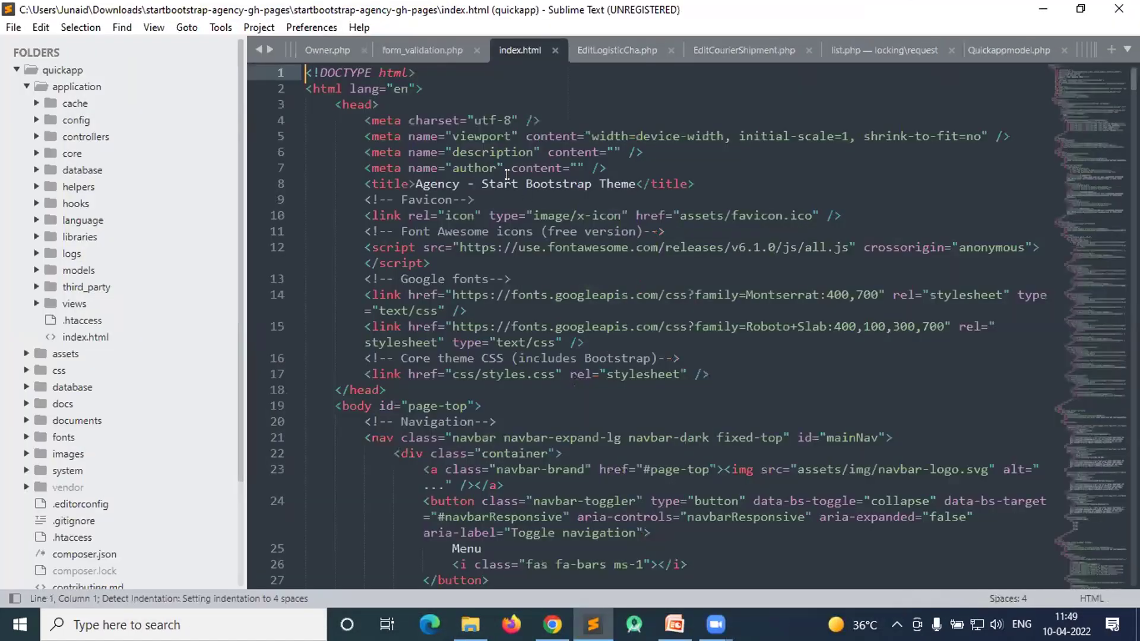
- Replace the <title> text with 'Welcome To Coexis Tech' and save index.html
left_click(464, 181)
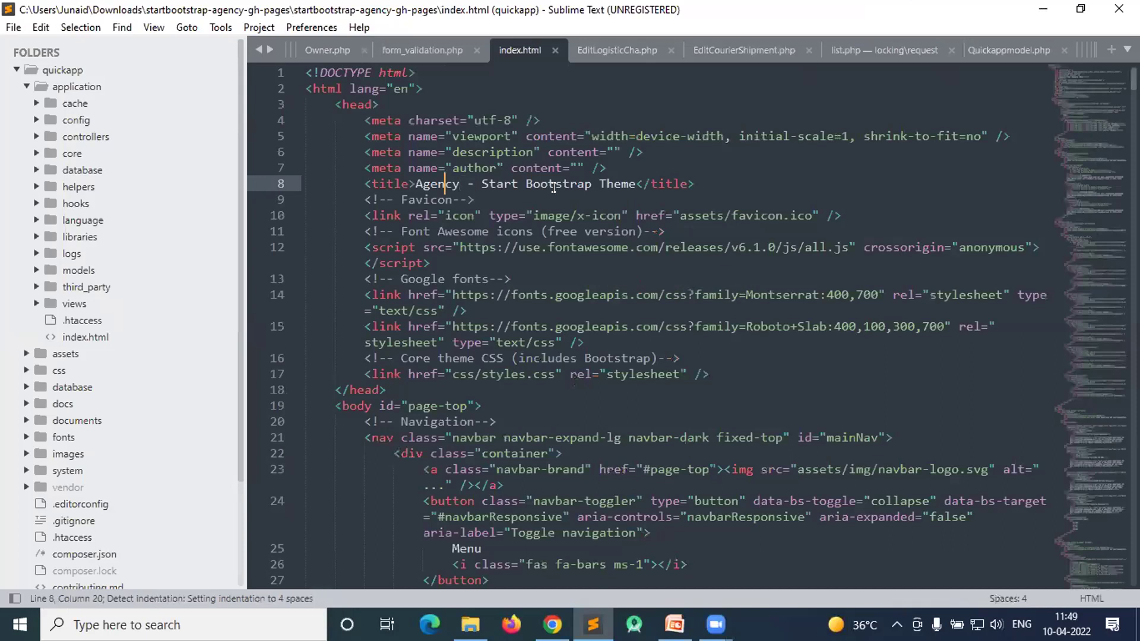
double_click(445, 184)
key("ctrl+shift+Right")
key("ctrl+shift+Right")
key("ctrl+shift+Right")
key("ctrl+shift+Right")
type("Welcome T")
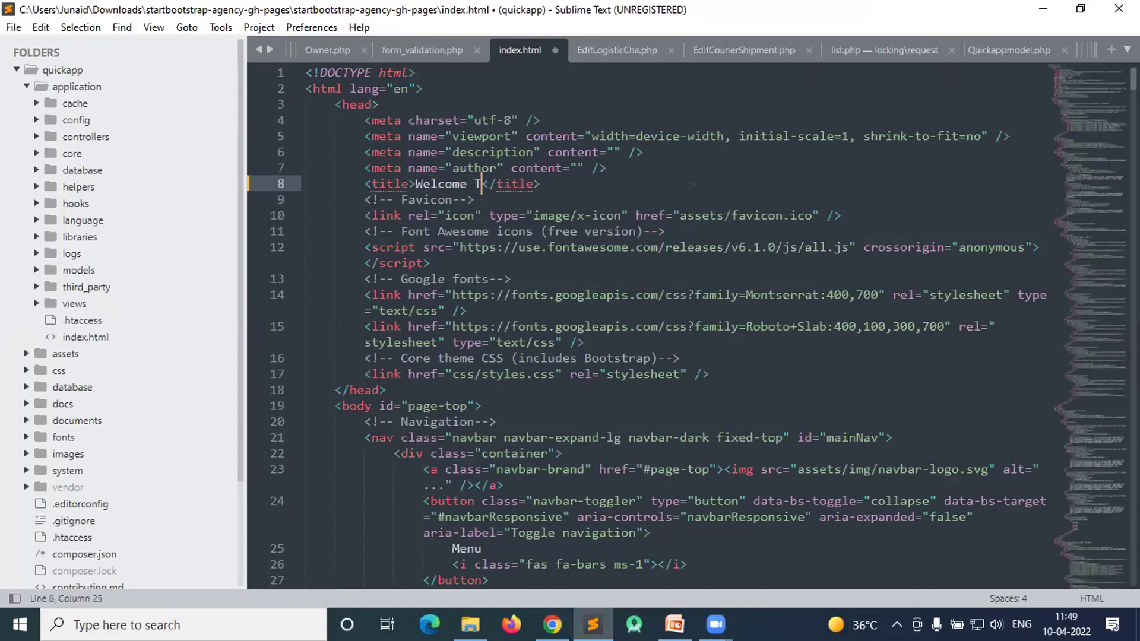
type("o Coexis")
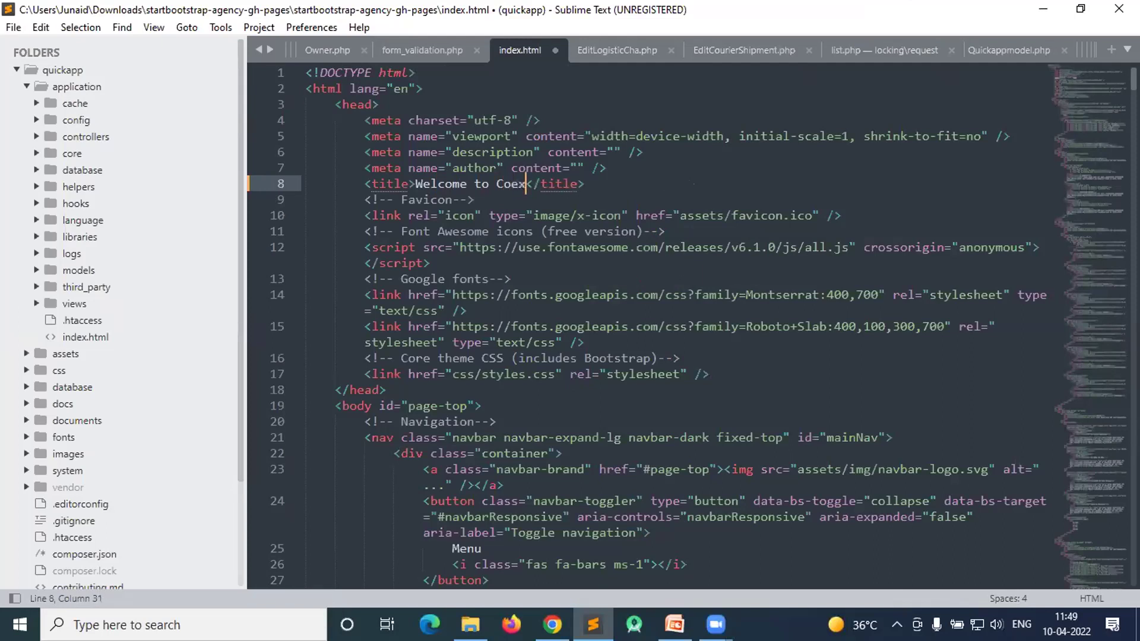
type(" Tech")
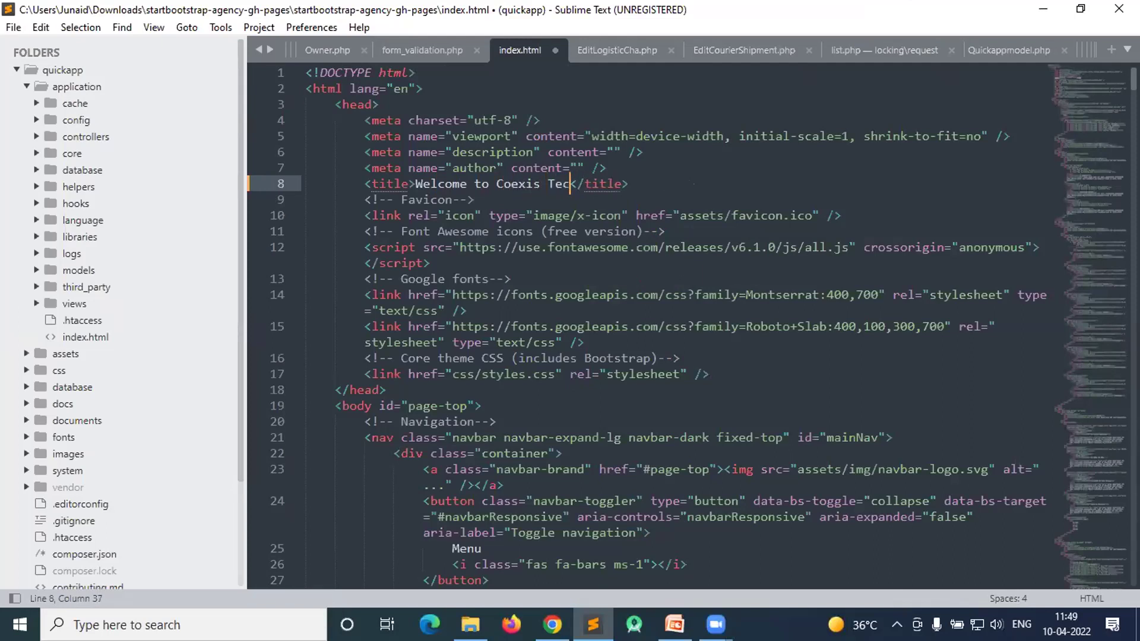
key("ctrl+s")
scroll(691, 332, "down", 6)
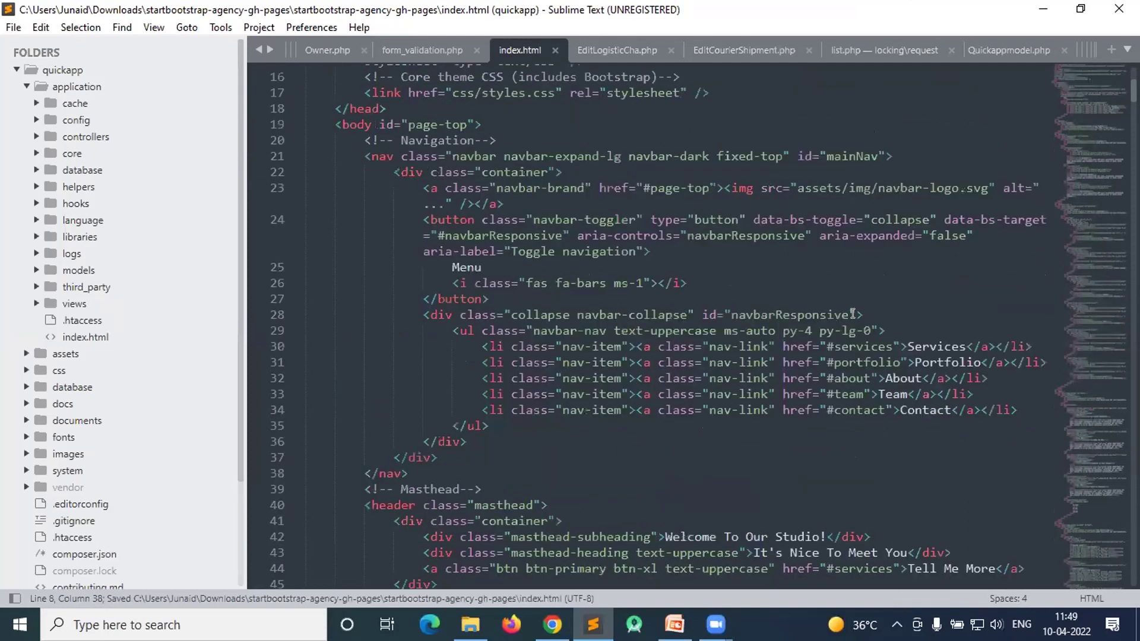
left_click(927, 293)
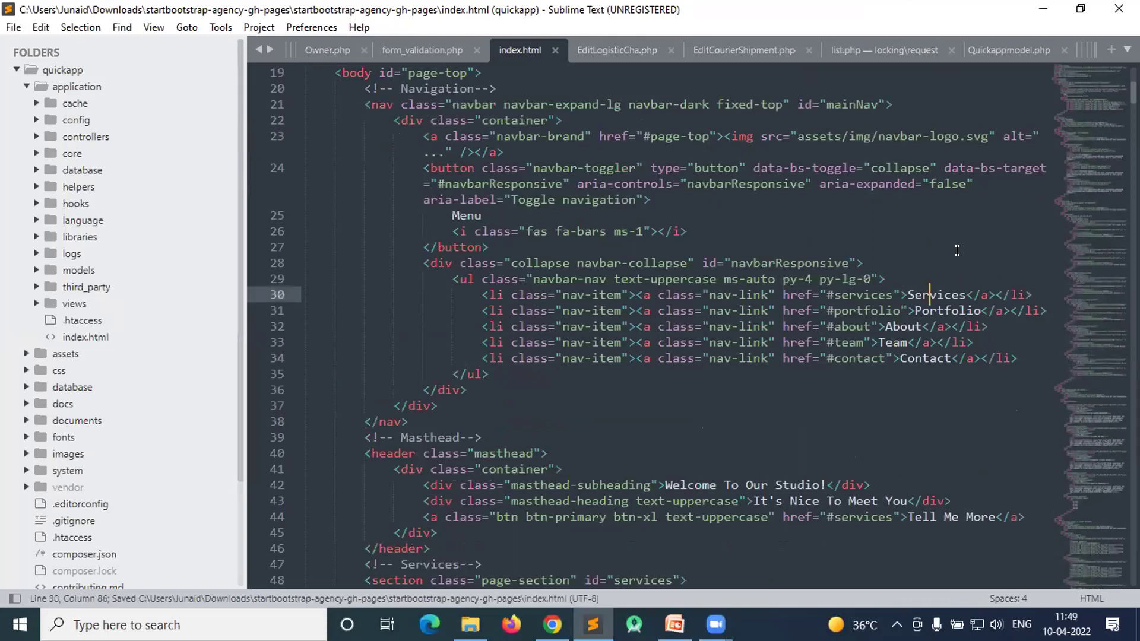